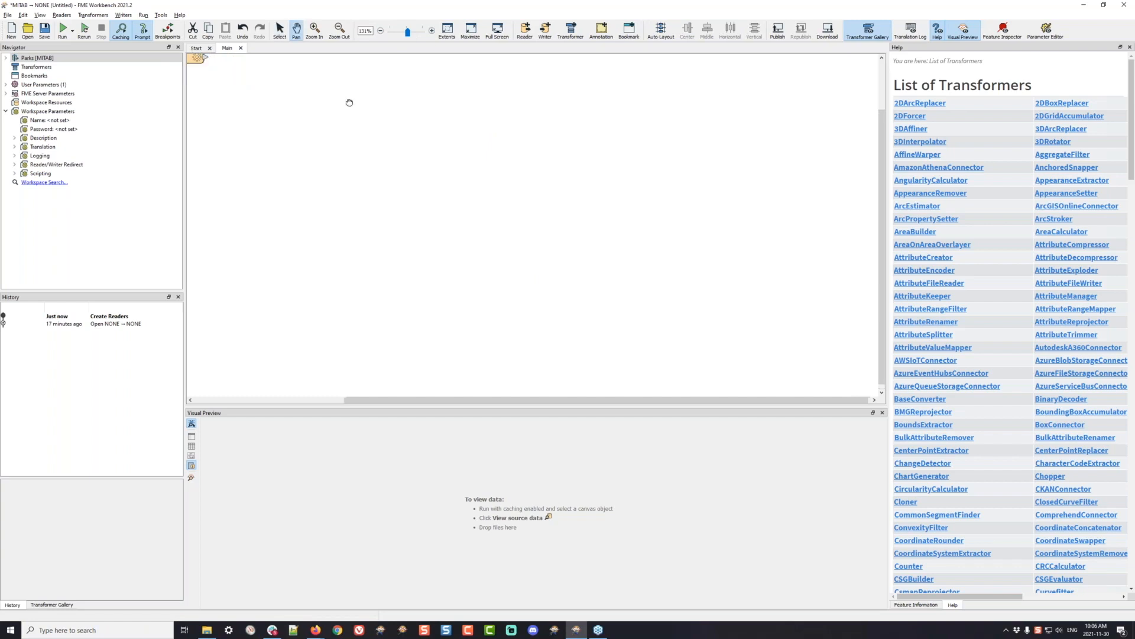
Run the workspace and preview the cached Parks features in both the table and the graphics view.
click(63, 30)
click(626, 346)
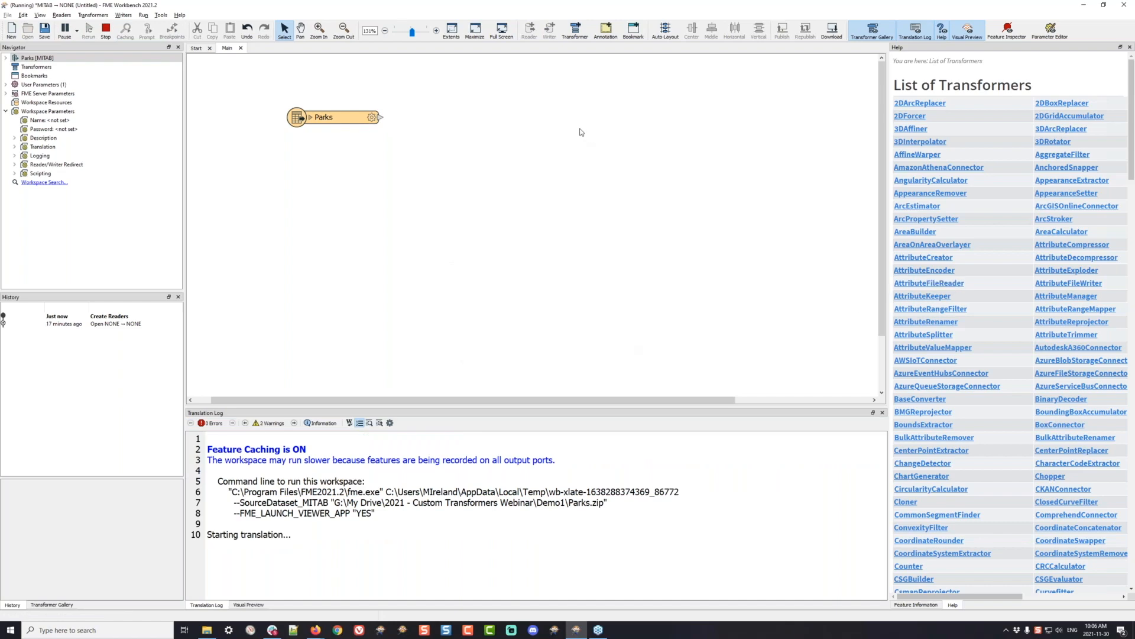
click(372, 117)
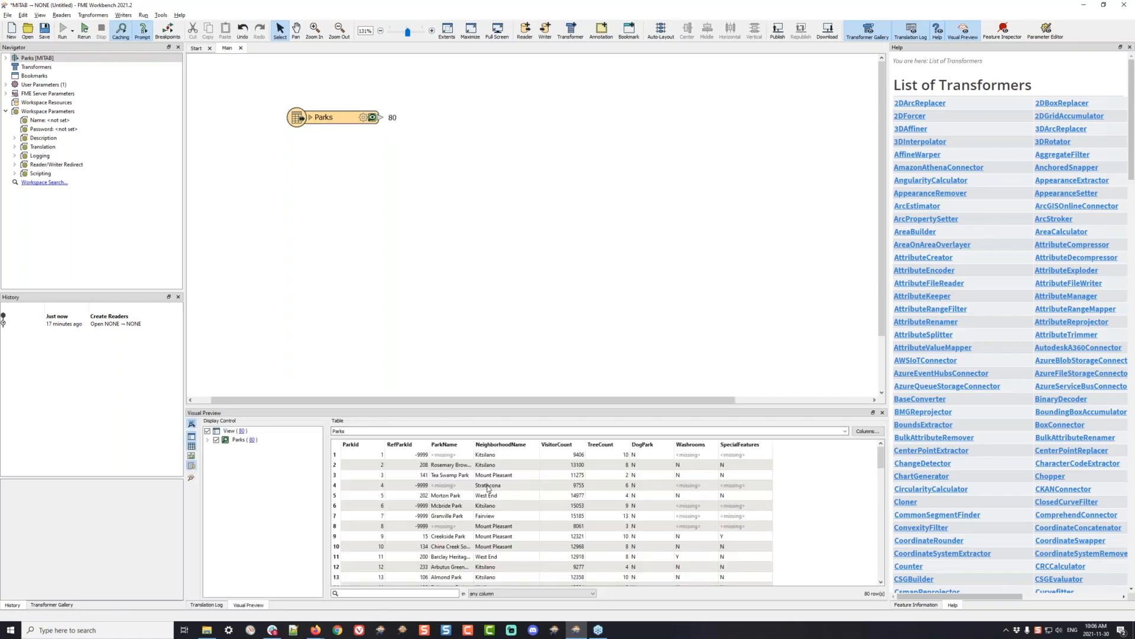
scroll(488, 488, down, 3)
scroll(487, 487, up, 3)
click(191, 456)
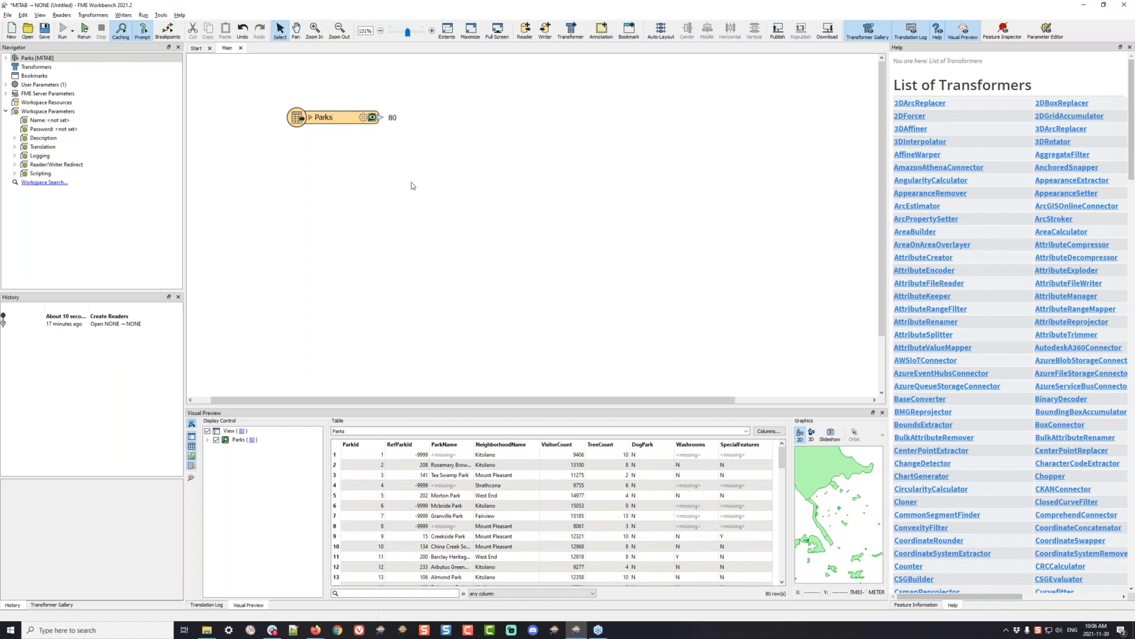
Add an AreaCalculator transformer connected to the output of the Parks feature type.
click(381, 119)
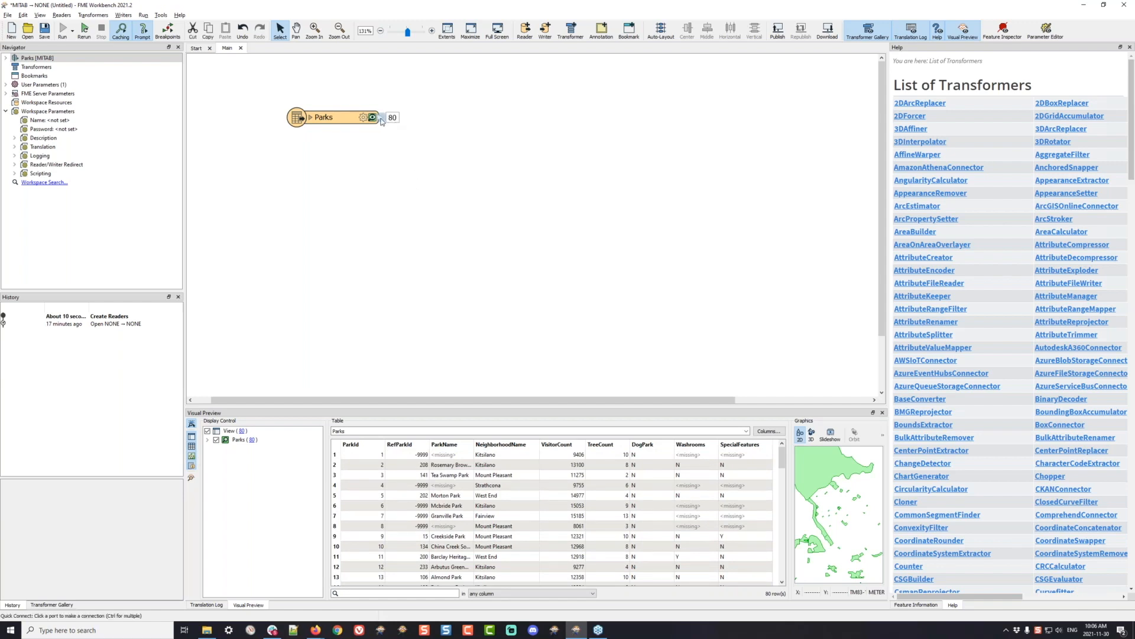
text(area)
key(Down)
key(Down)
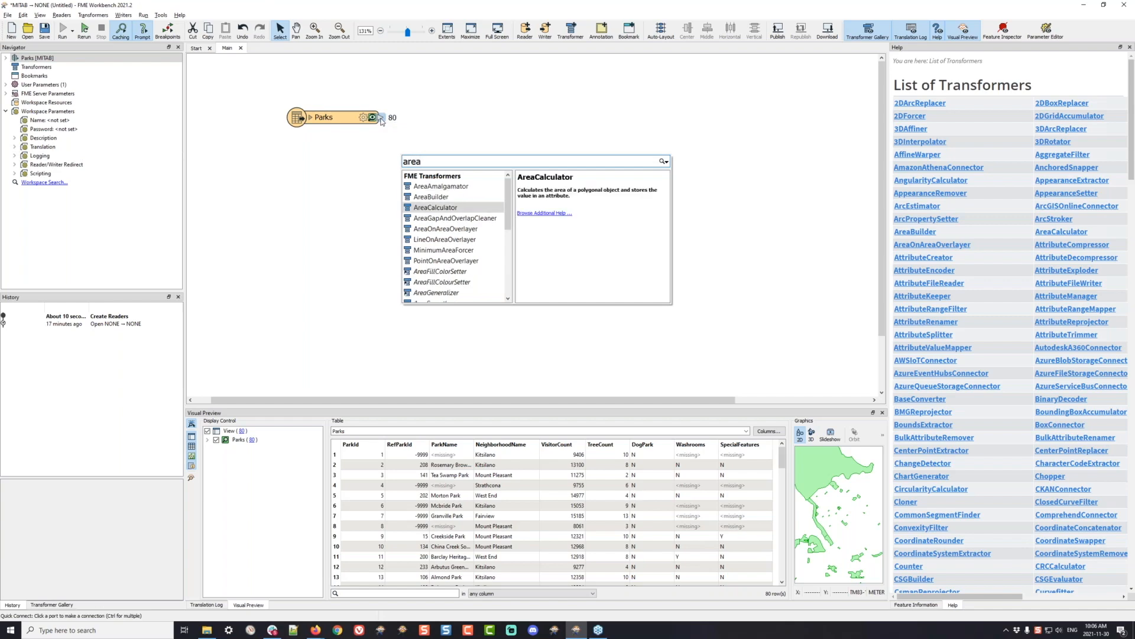
key(Return)
drag(456, 118, 460, 122)
Set the AreaCalculator's area attribute to ParkArea.
click(493, 117)
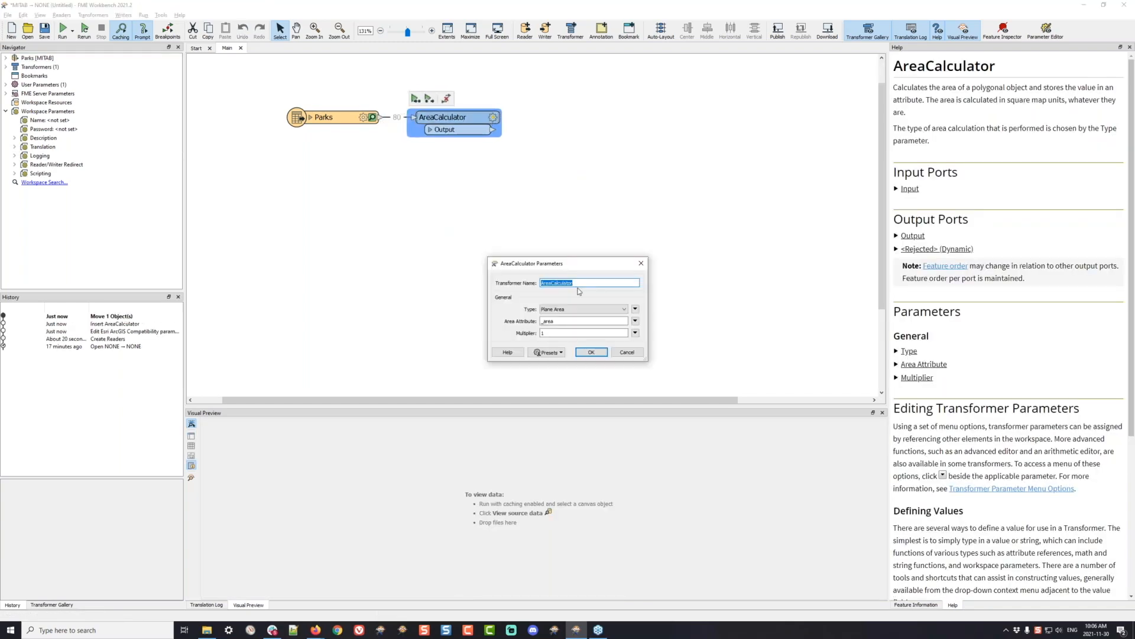
double_click(568, 321)
text(ParkA)
key(Return)
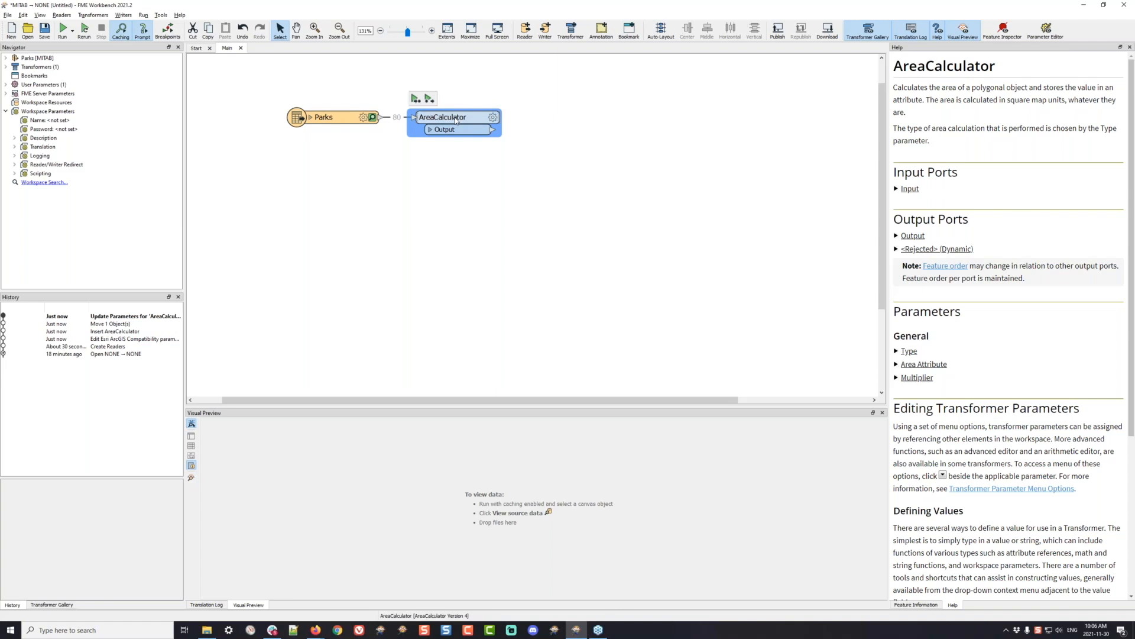
Add a StatisticsCalculator after the AreaCalculator and have it calculate the min, max, sum and mean of ParkArea.
text(stat)
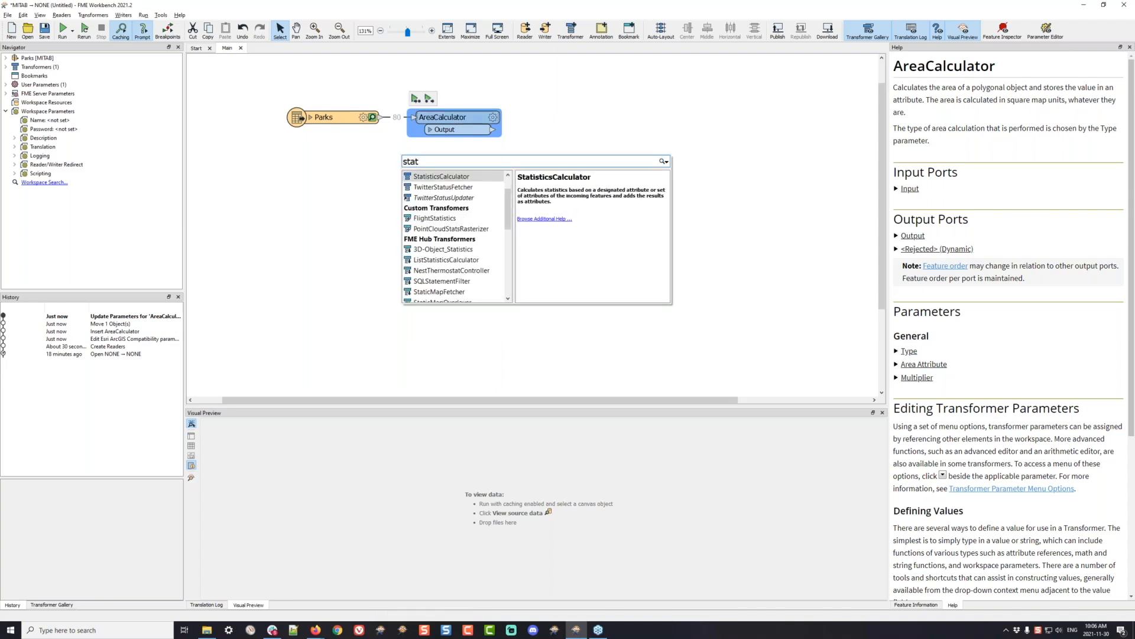
key(Return)
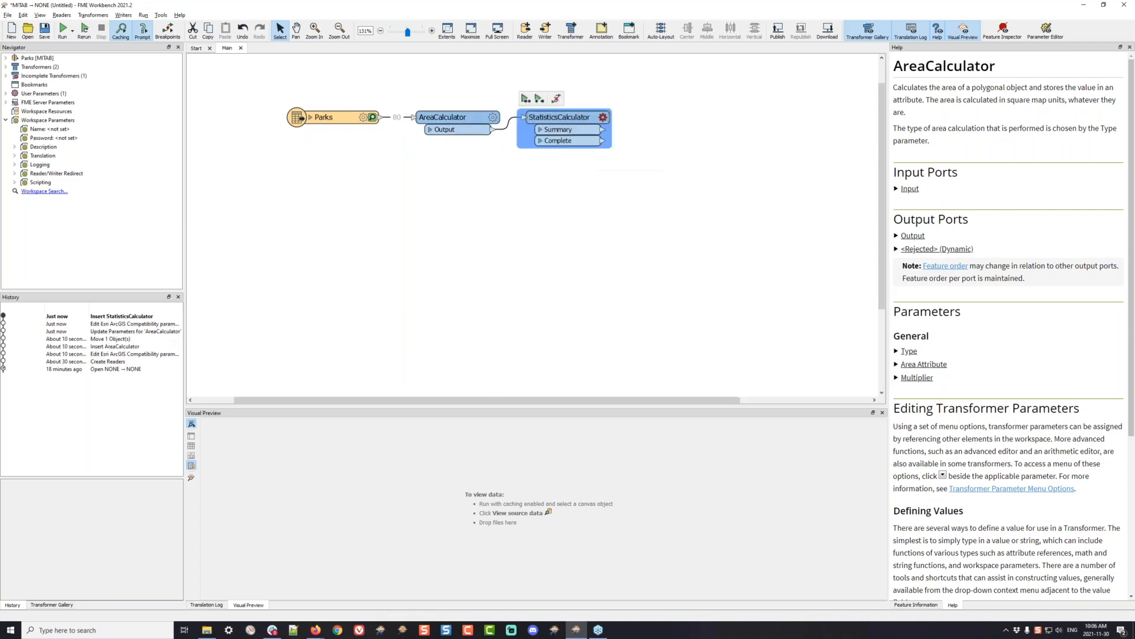
click(603, 118)
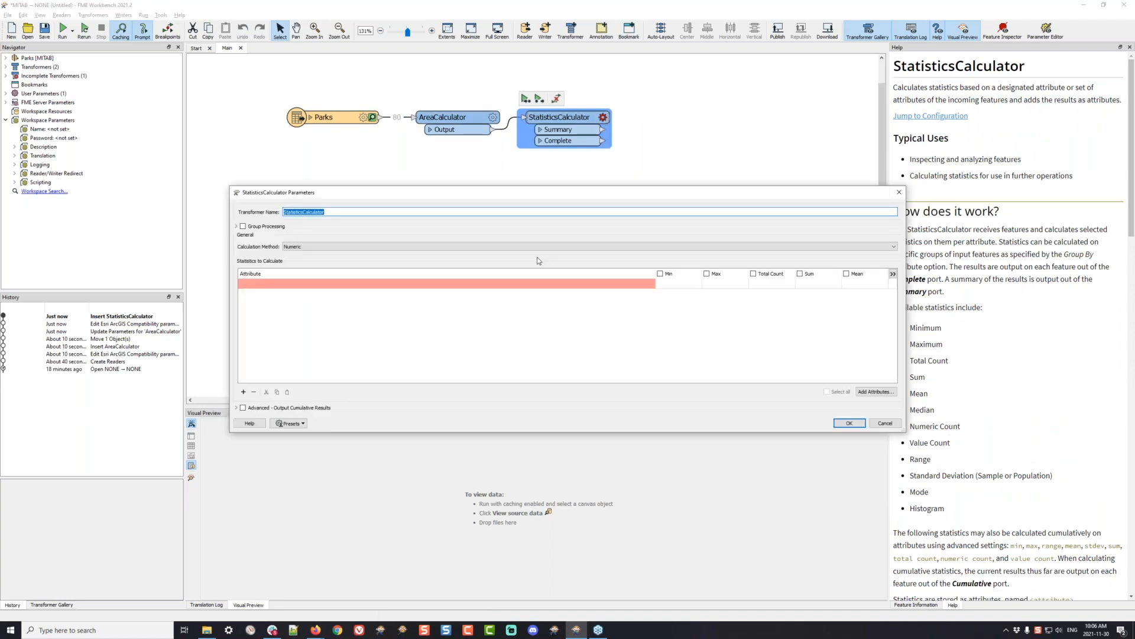
click(547, 286)
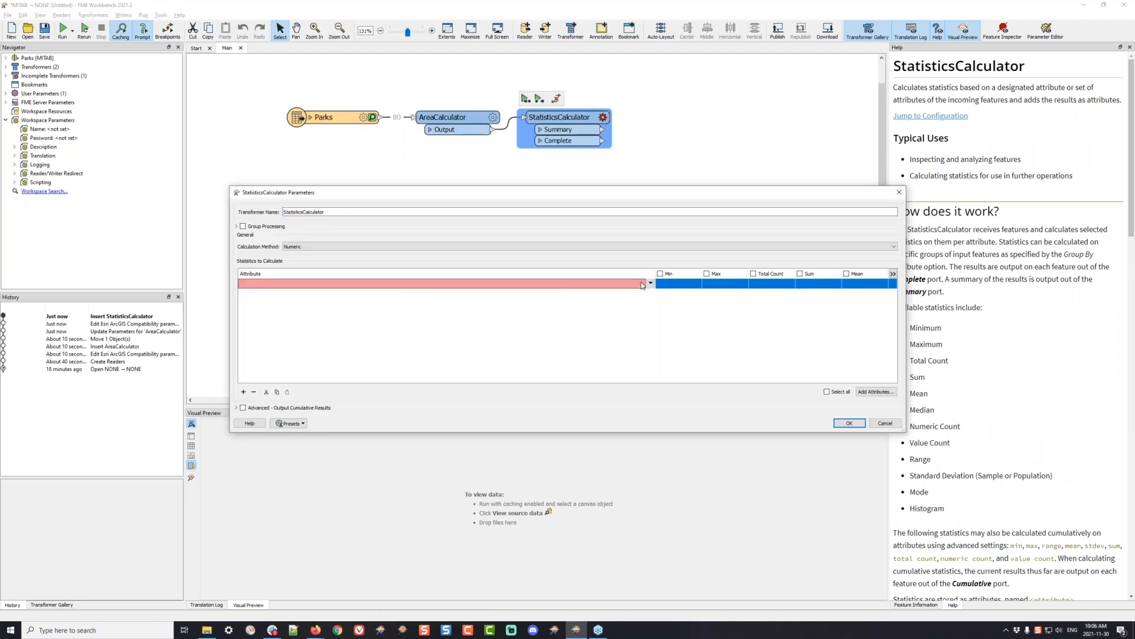
click(643, 284)
click(536, 306)
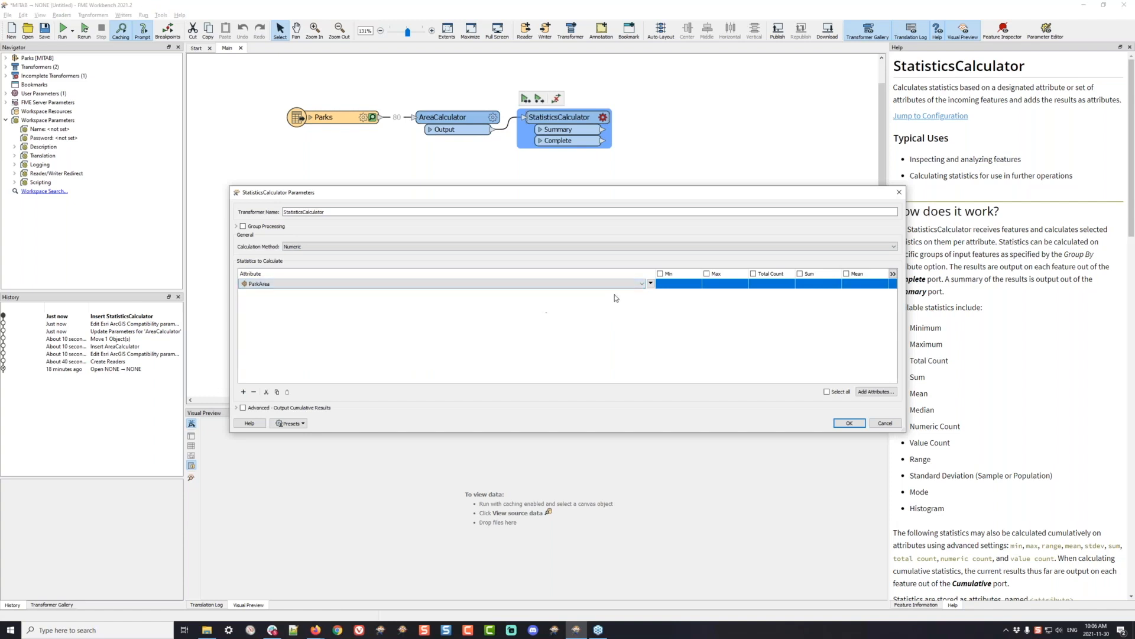
click(660, 274)
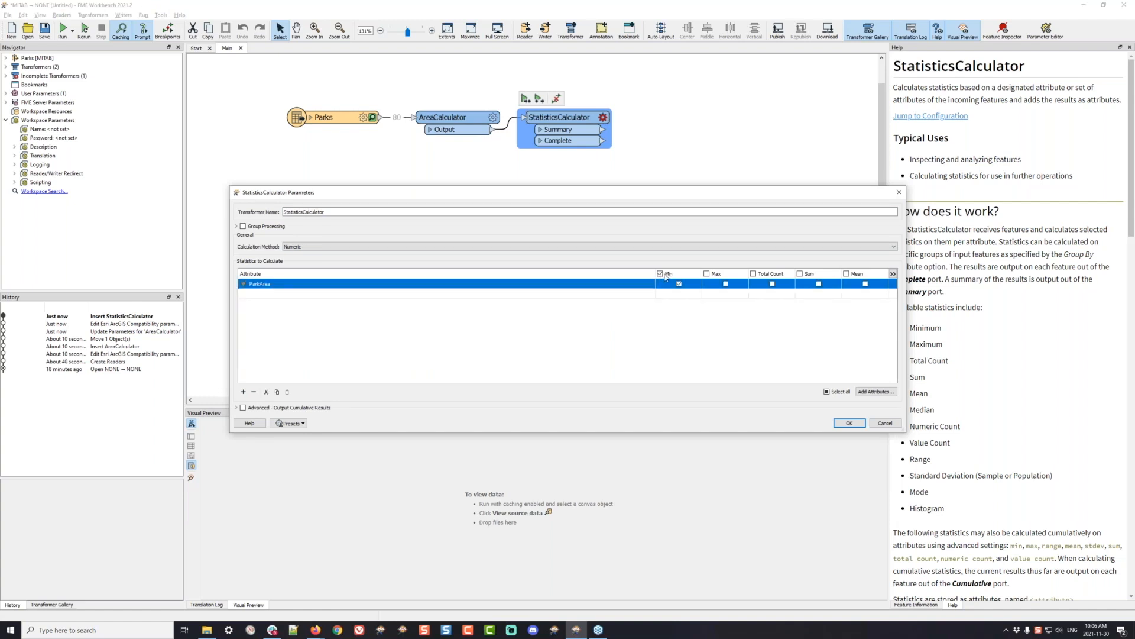
click(800, 273)
Enable group processing in the StatisticsCalculator, grouping by NeighborhoodName, and accept the parameters.
click(242, 226)
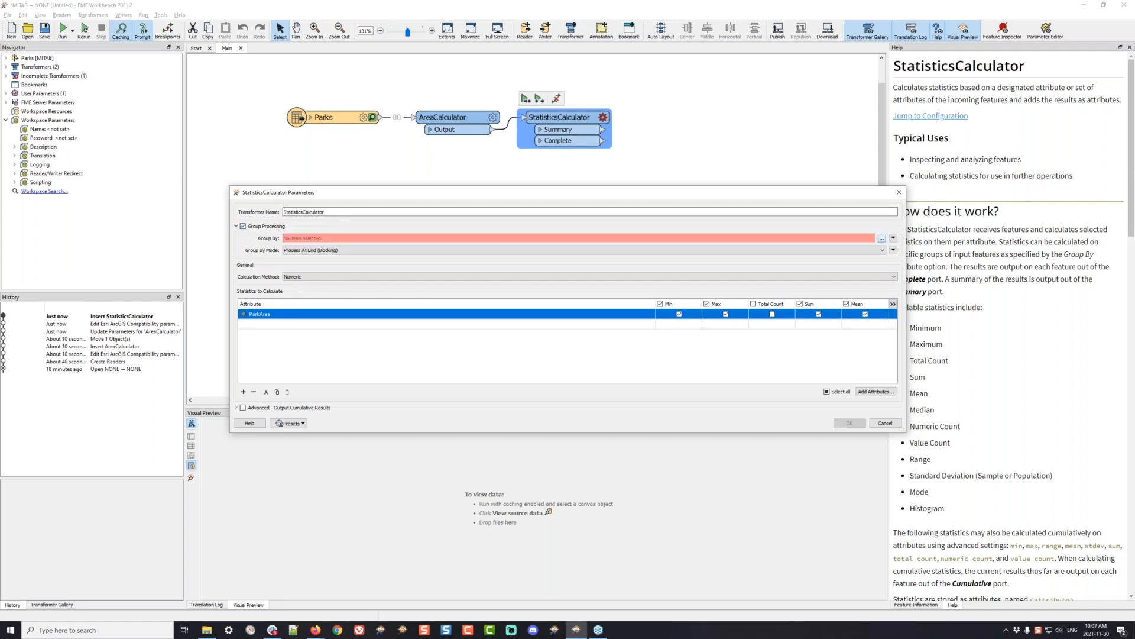
click(882, 239)
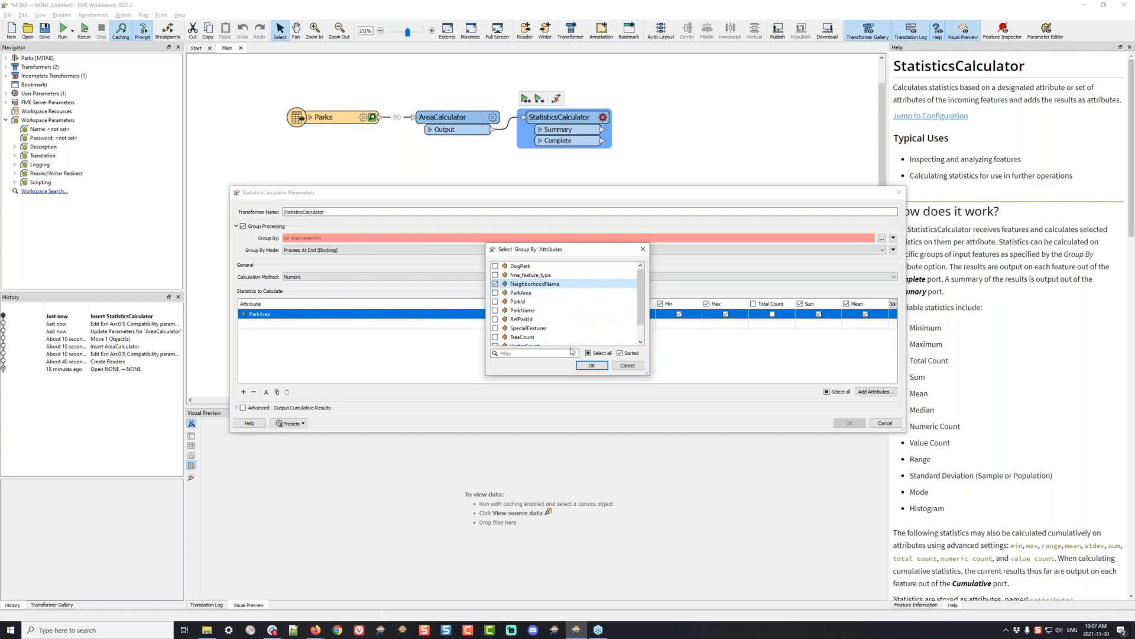
click(591, 366)
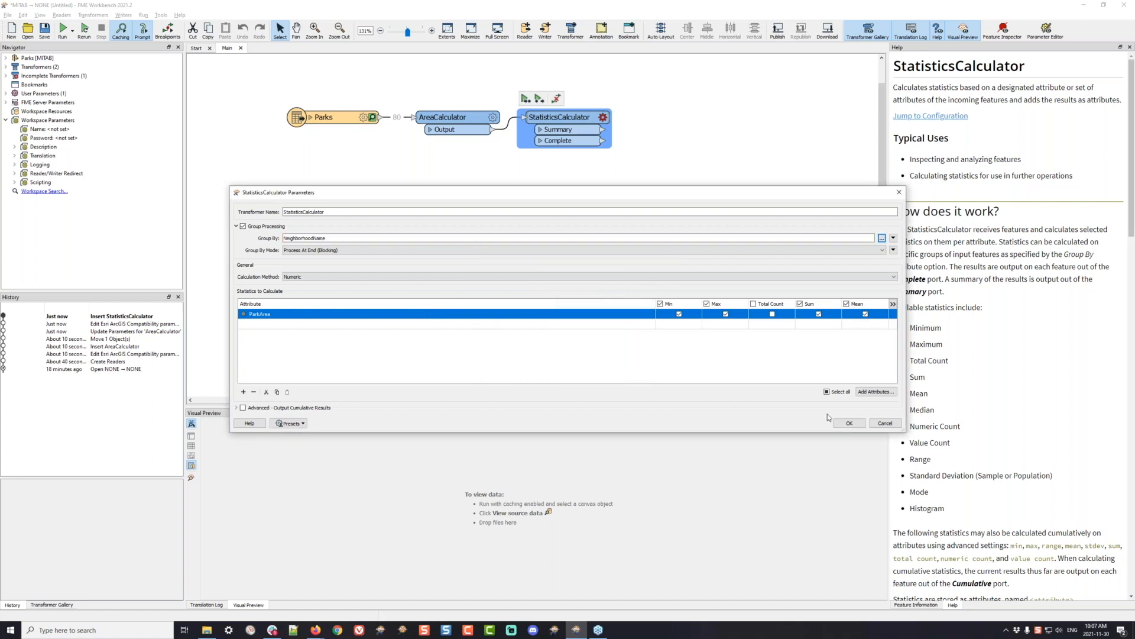
click(848, 423)
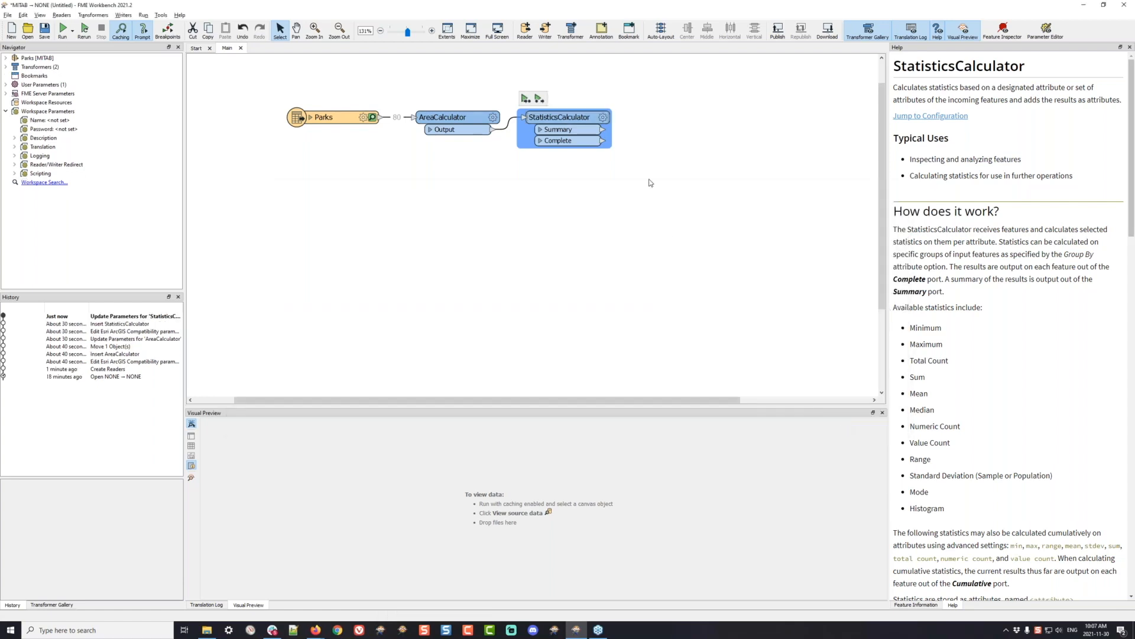
Attach a junction to the StatisticsCalculator's Summary output port.
right_click(569, 130)
click(625, 203)
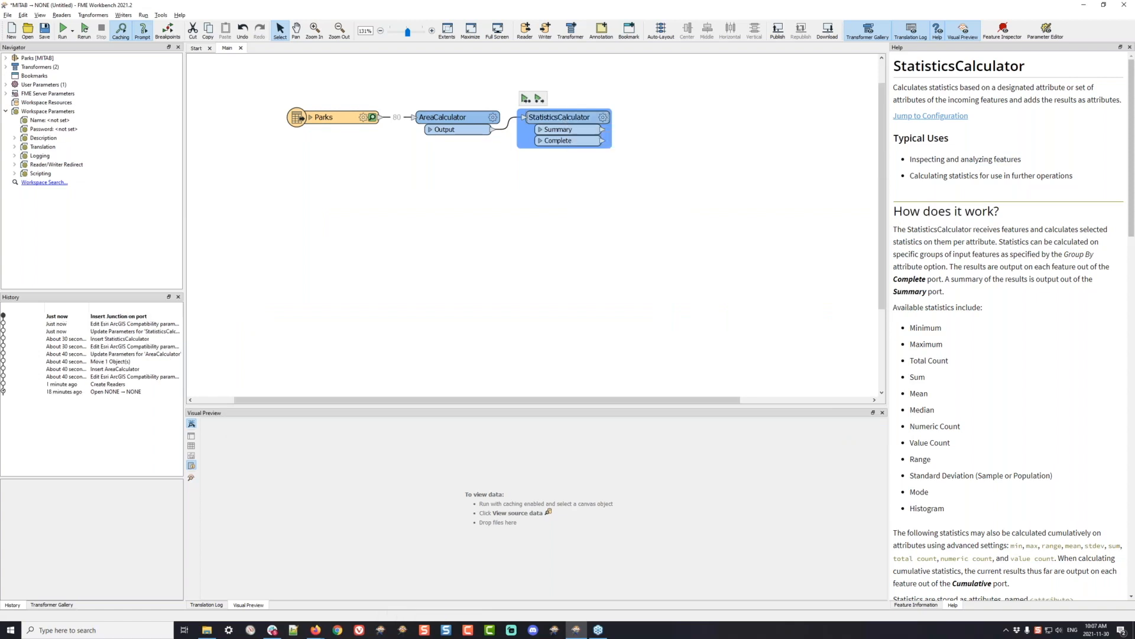
right_click(575, 144)
click(605, 216)
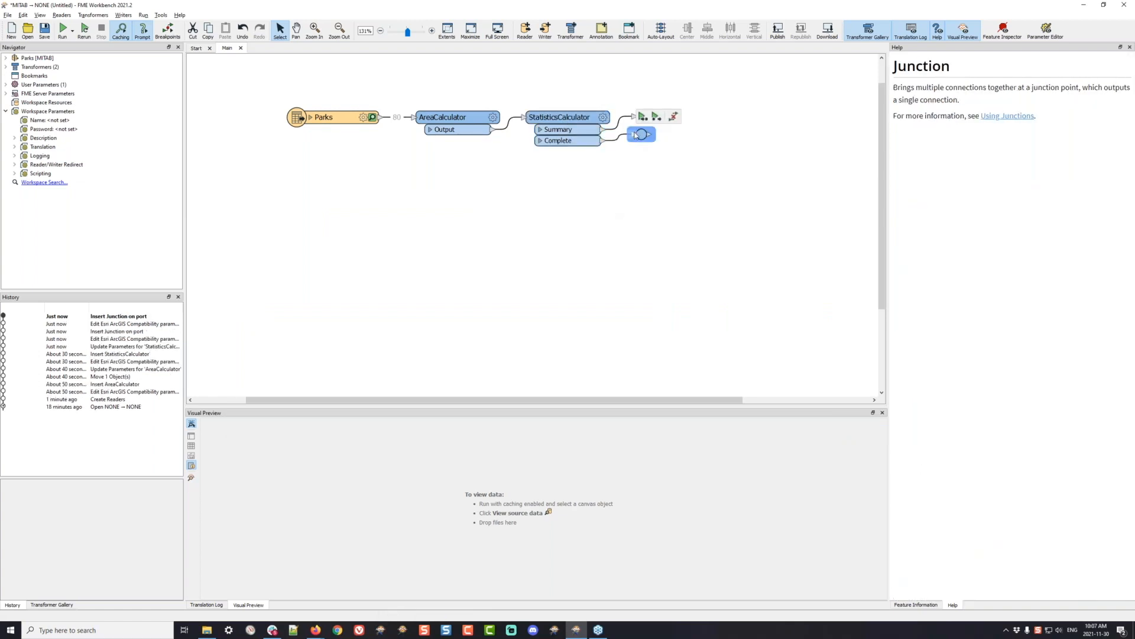
drag(639, 138, 642, 169)
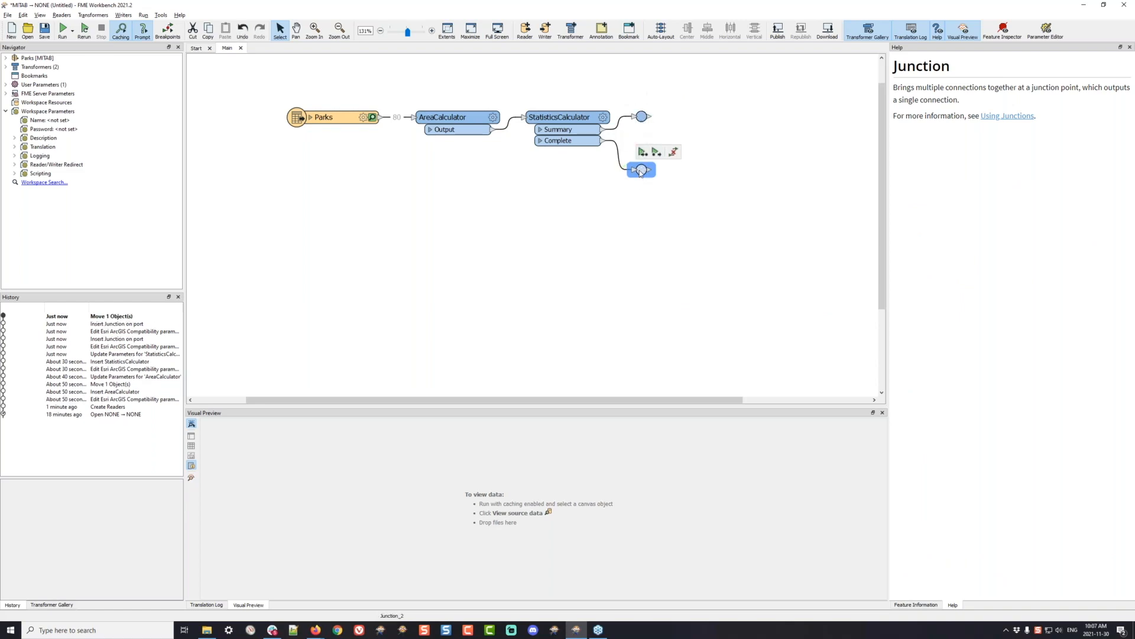
key(Delete)
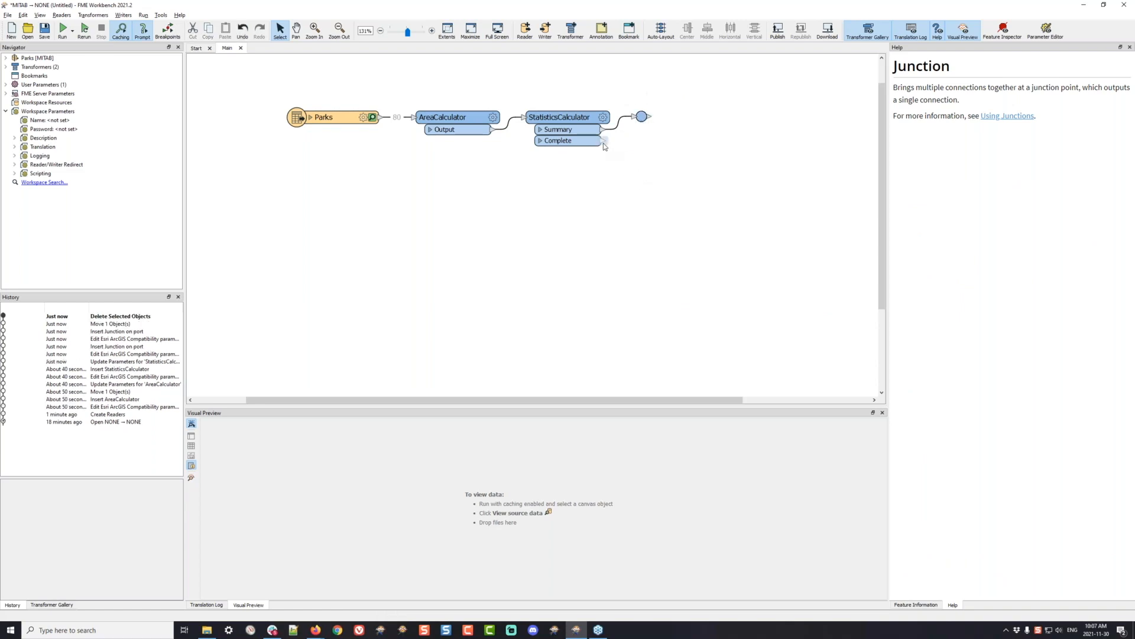
Run the workspace and inspect the park area statistics per neighborhood from the Summary port.
key(ctrl+r)
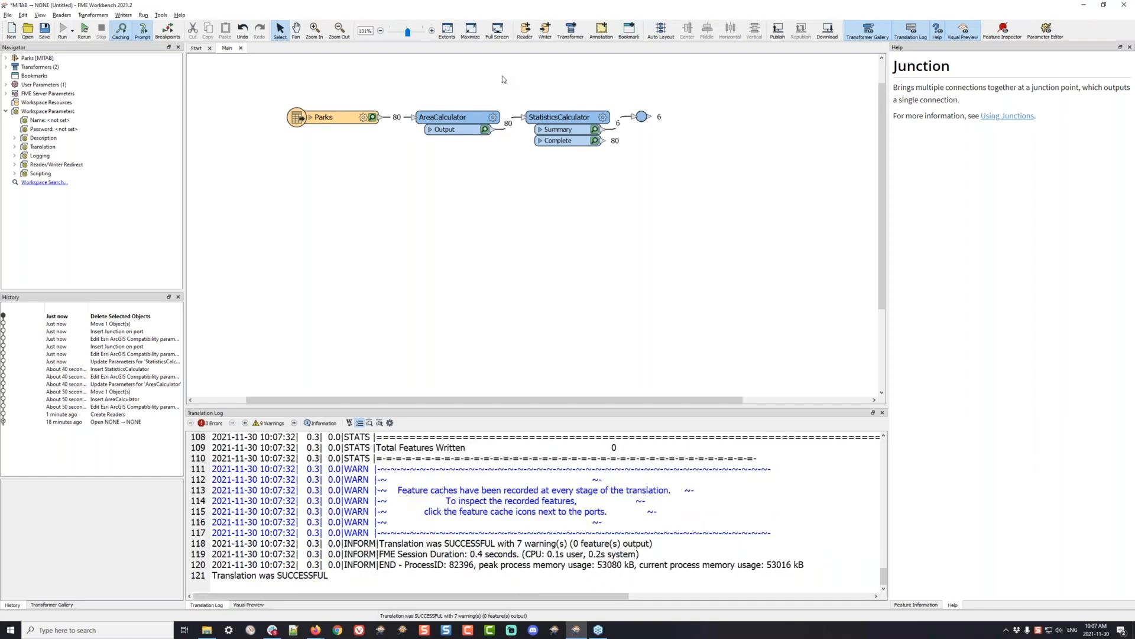
click(595, 129)
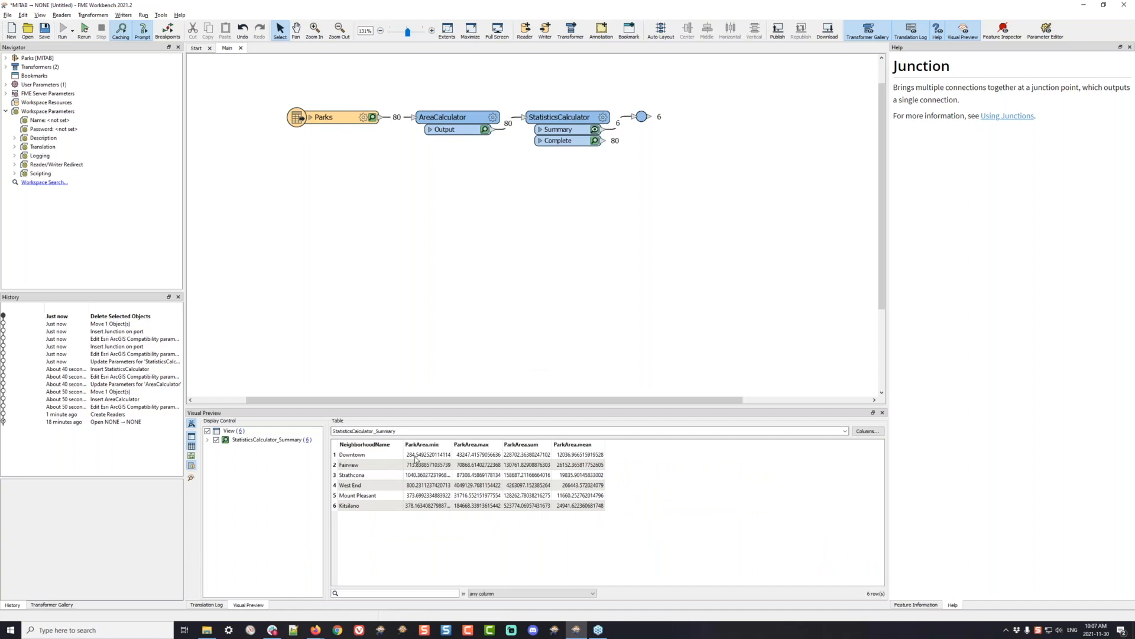
click(415, 459)
click(371, 468)
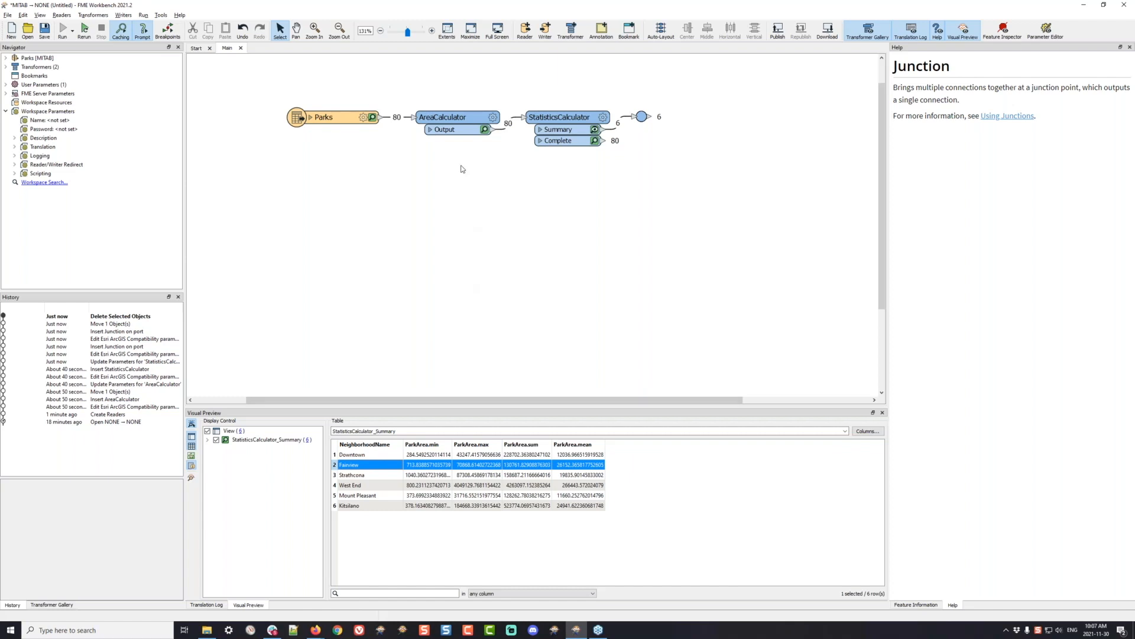
Start a custom transformer from the AreaCalculator and StatisticsCalculator together, naming it MeanAreaCalculator.
drag(448, 89, 567, 185)
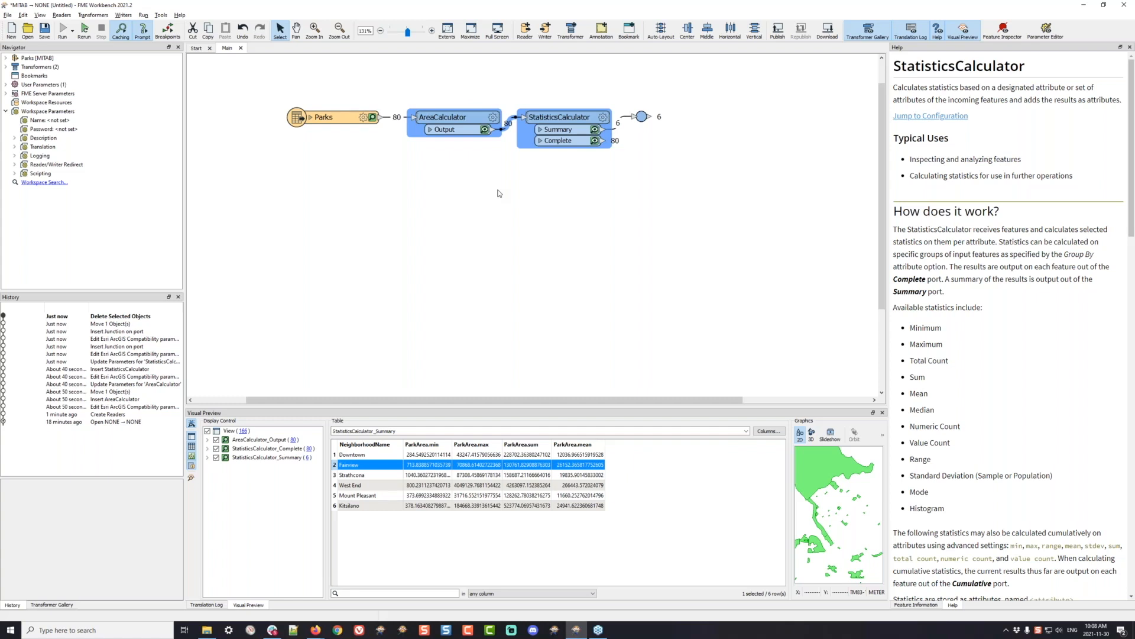
click(104, 17)
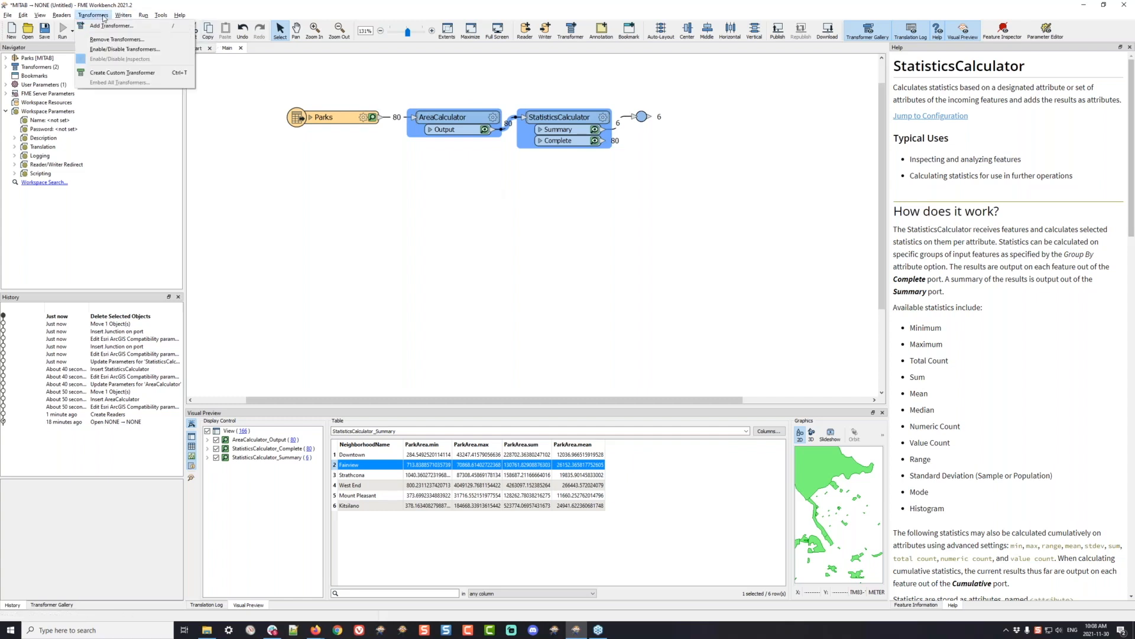
click(109, 75)
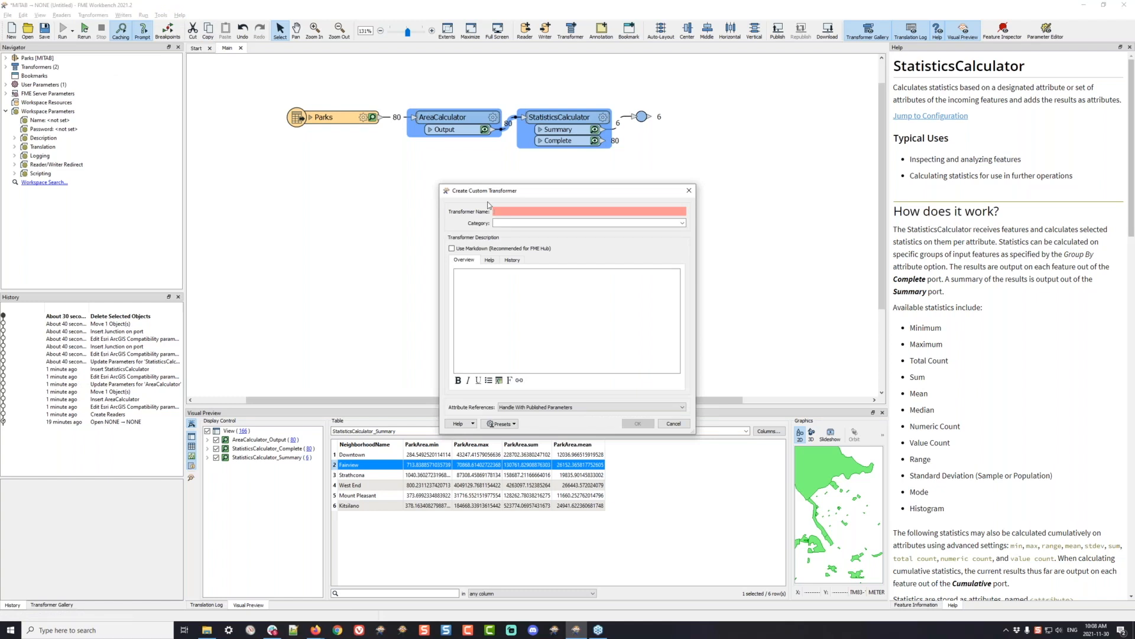
text(MeanArea)
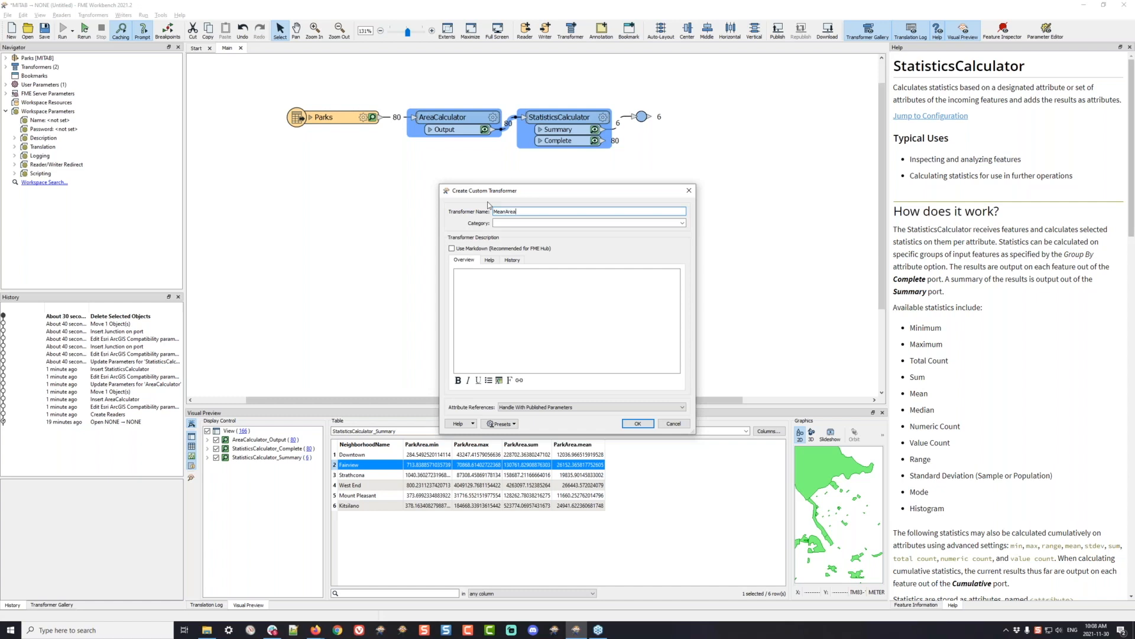
text(Mas)
key(BackSpace)
key(BackSpace)
key(BackSpace)
text(Ca)
Assign the custom transformer to the category Webinars, add a short overview of what it does, and create it.
click(682, 222)
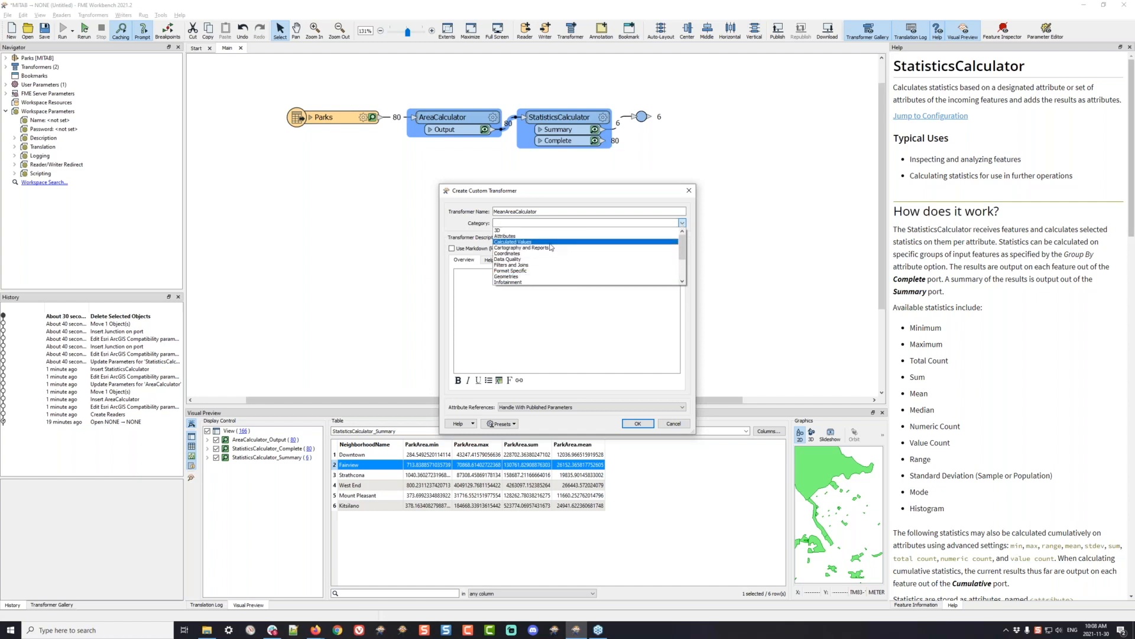
click(543, 223)
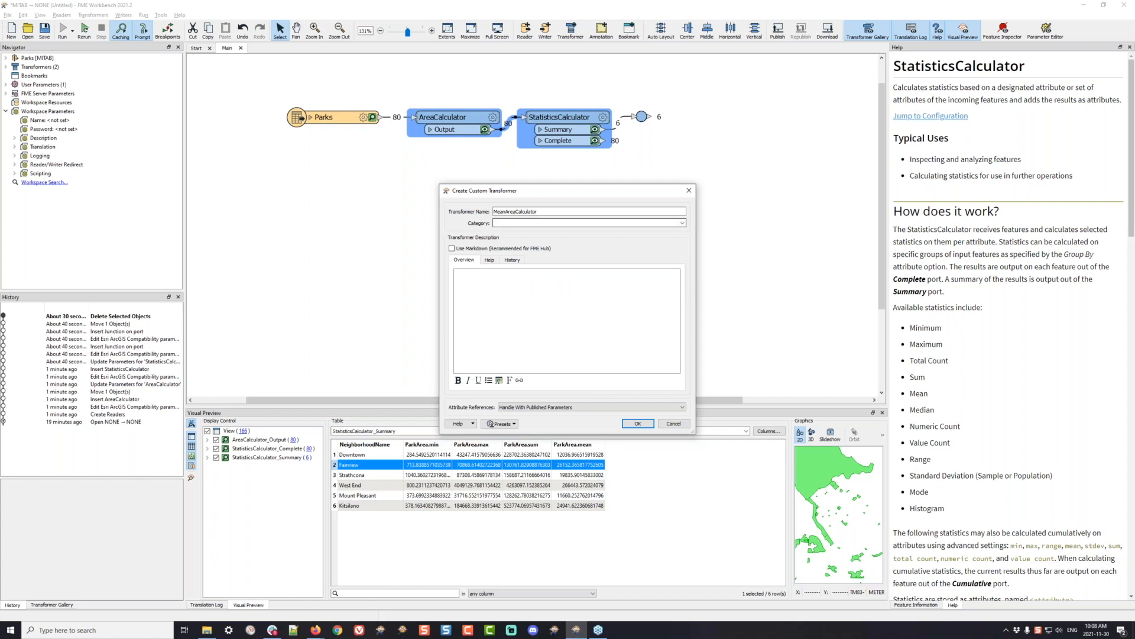
text(Webinars)
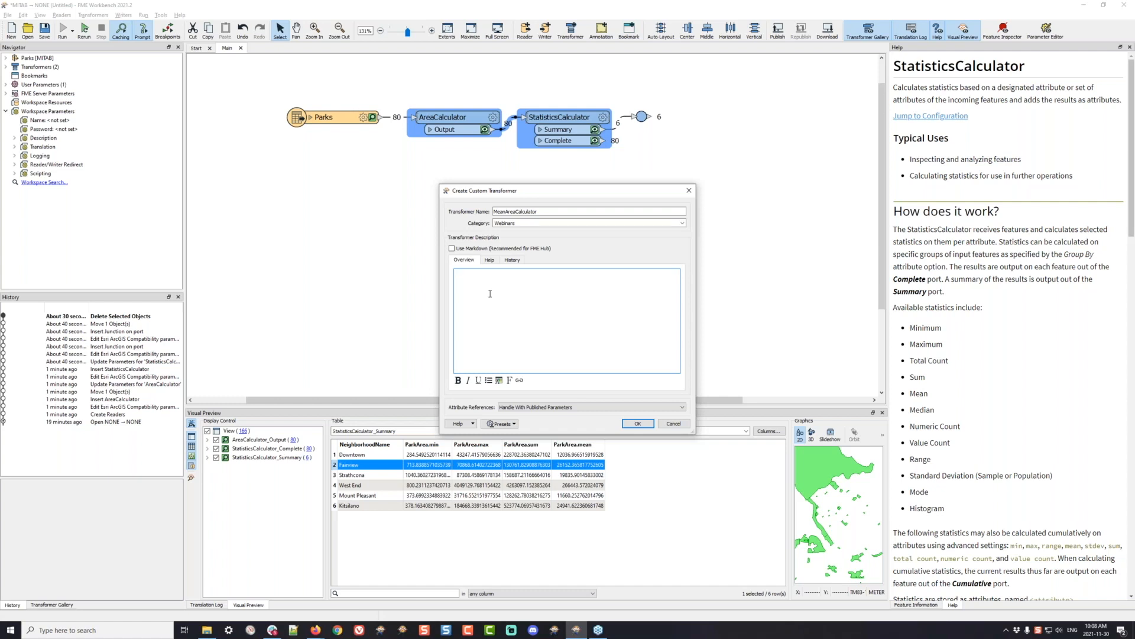
text(ust describes what this does)
click(650, 424)
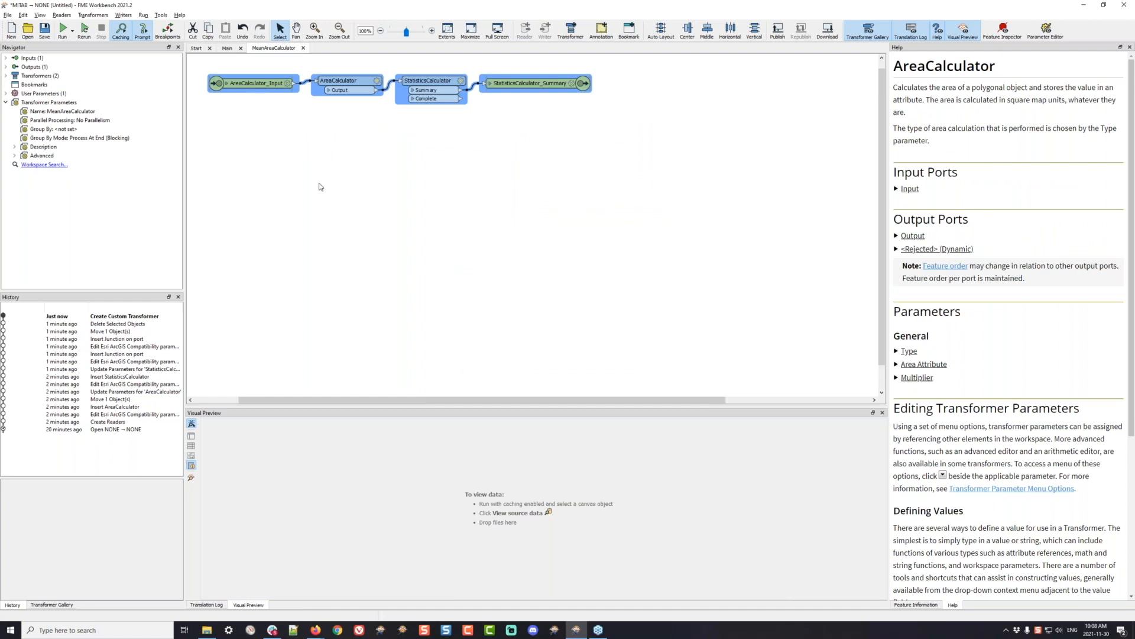
Compare the main canvas with the MeanAreaCalculator definition and straighten the definition's input and output port objects.
click(295, 201)
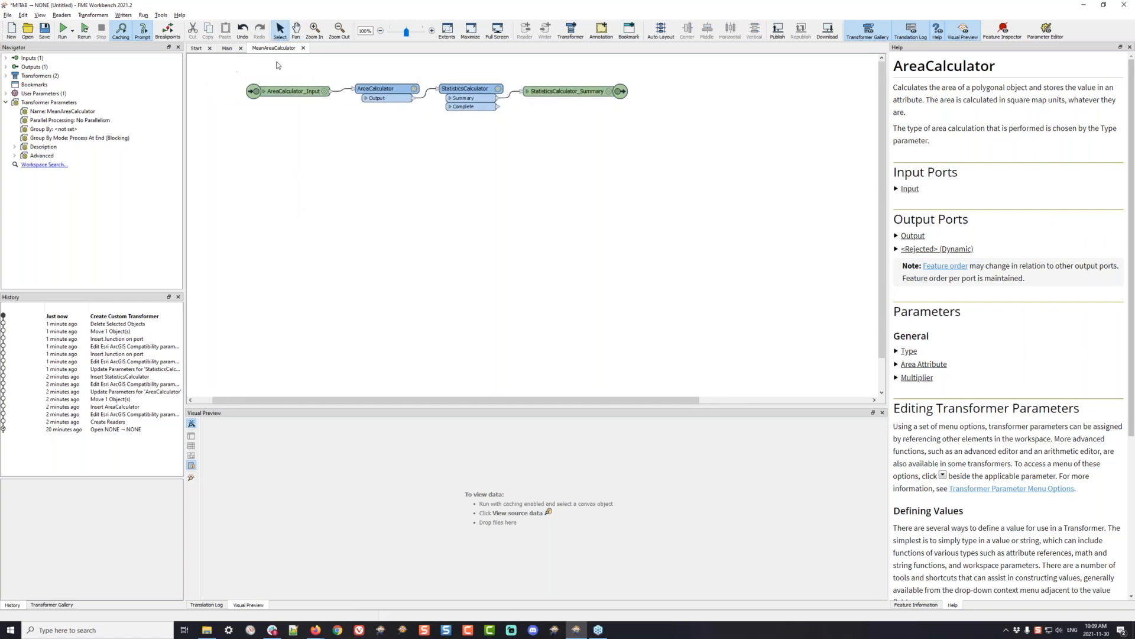
click(231, 51)
click(275, 51)
drag(289, 91, 291, 88)
drag(547, 96, 551, 94)
drag(375, 67, 460, 141)
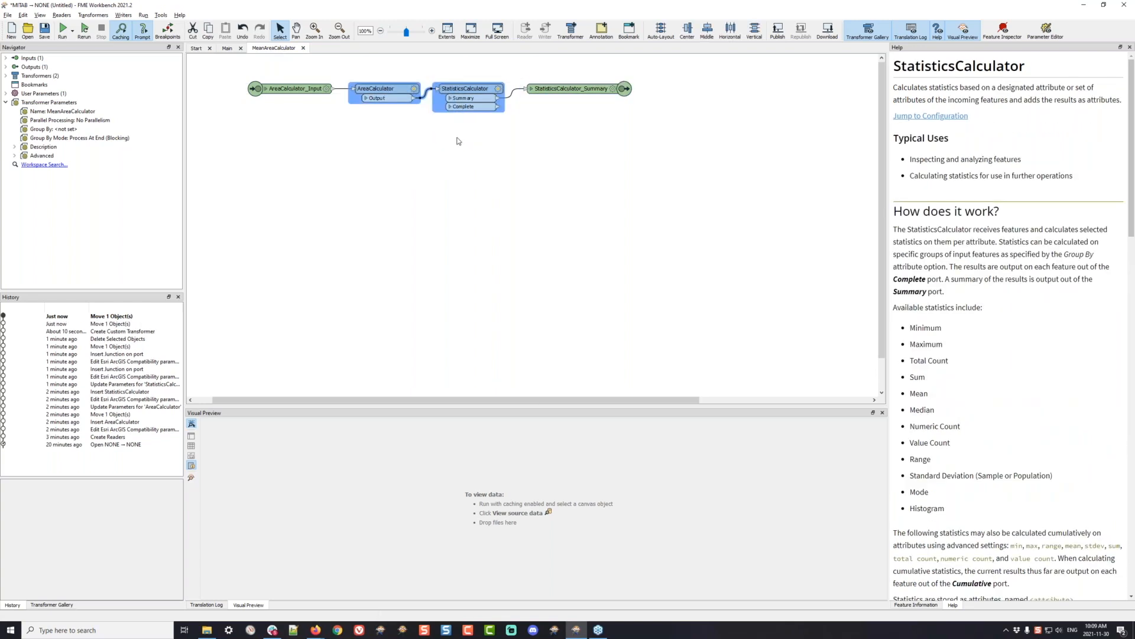
click(446, 147)
click(276, 90)
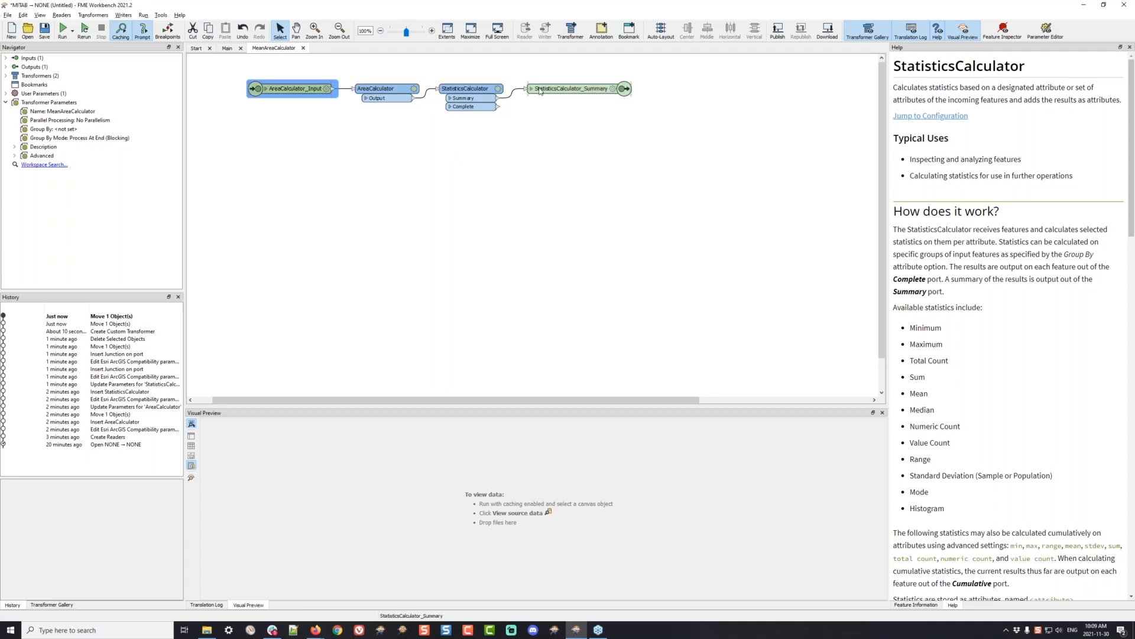
Reposition the MeanAreaCalculator and the junction on the main canvas so their connections to Parks run straight.
click(227, 48)
drag(514, 120, 460, 107)
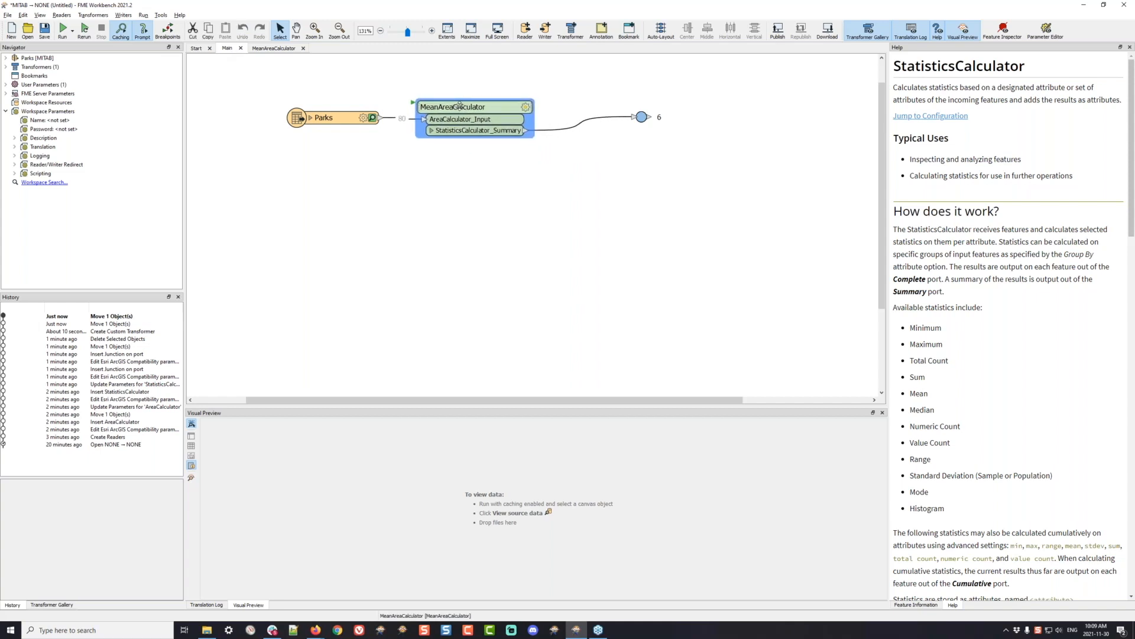
drag(641, 116, 583, 130)
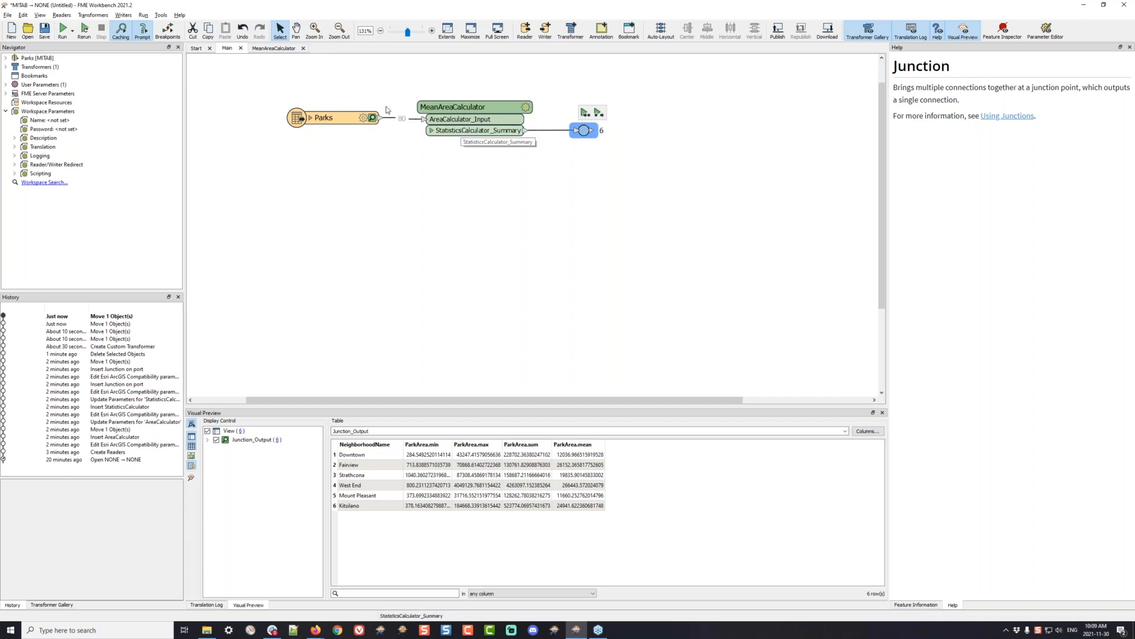
Rename the input port object in the MeanAreaCalculator definition to Input.
click(267, 48)
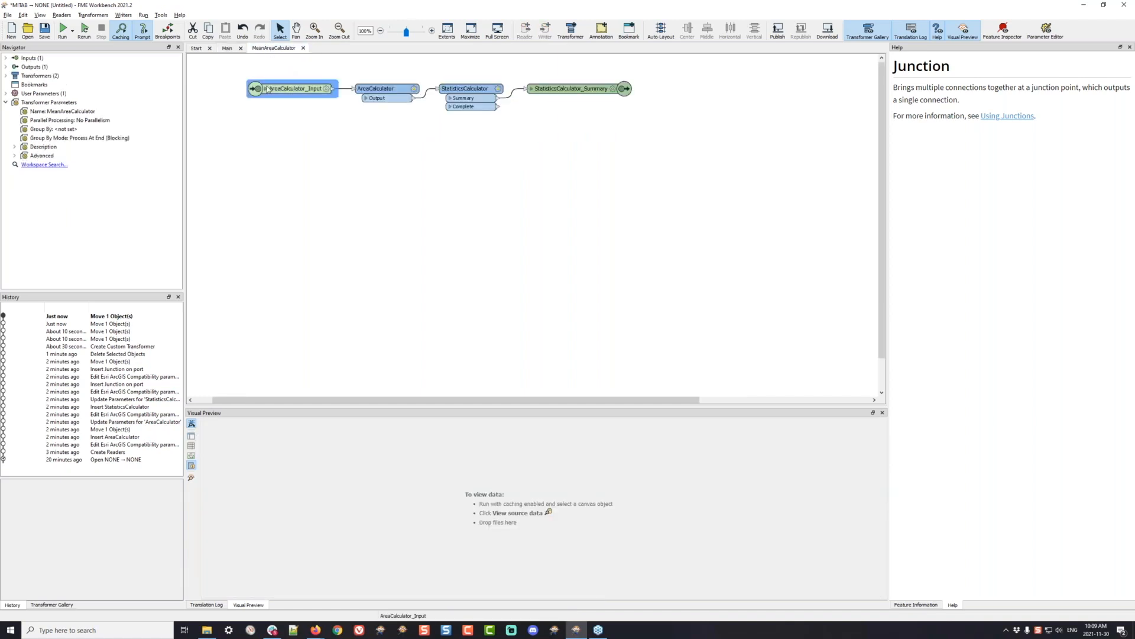
double_click(269, 89)
text(Input)
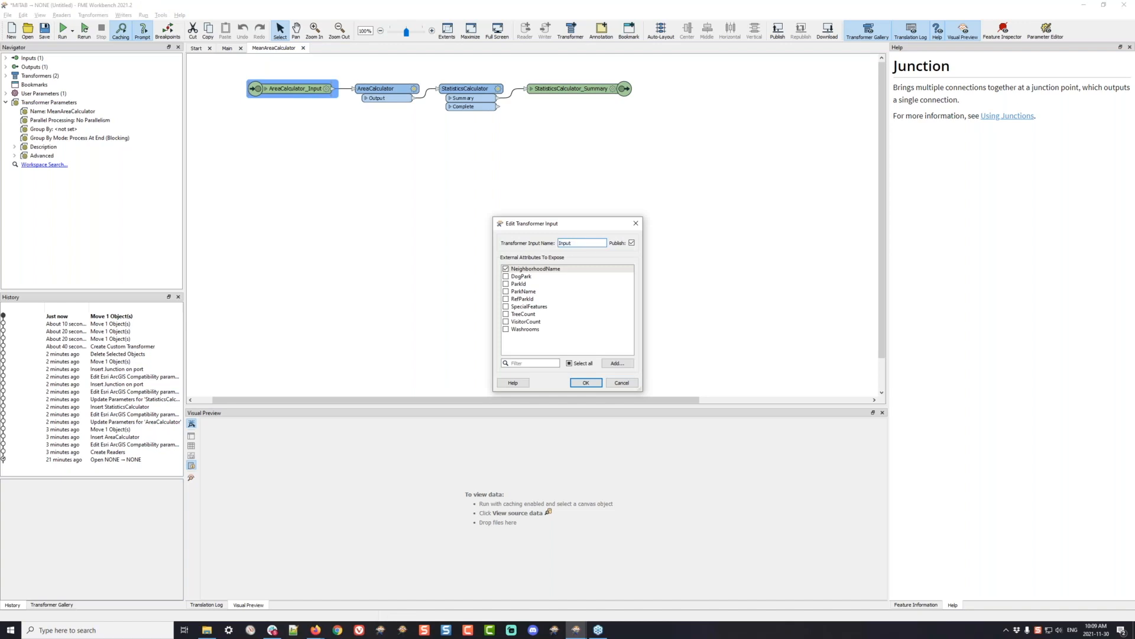
click(576, 382)
Rename the definition's output port object to Output and check the port names on the main canvas.
double_click(572, 88)
text(Ou)
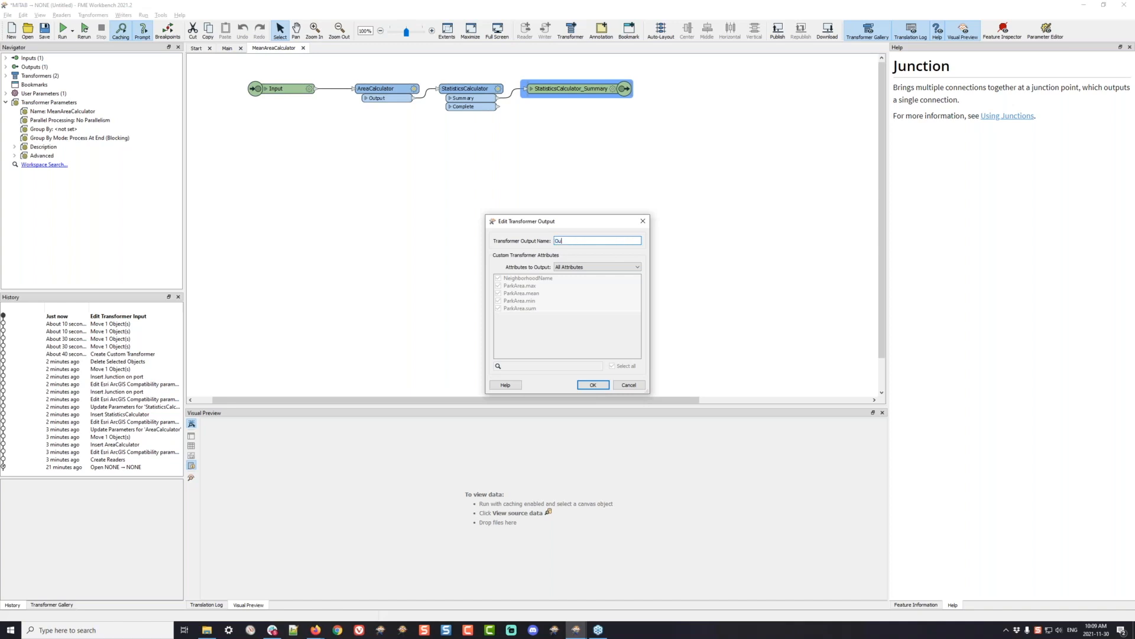
text(tput)
key(Return)
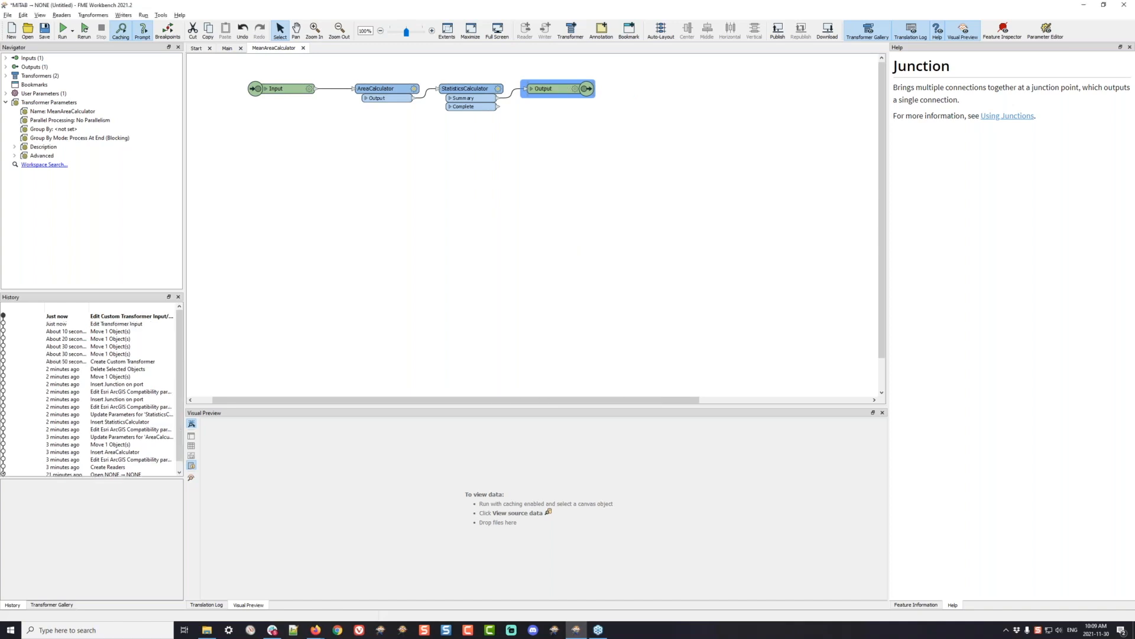
click(228, 49)
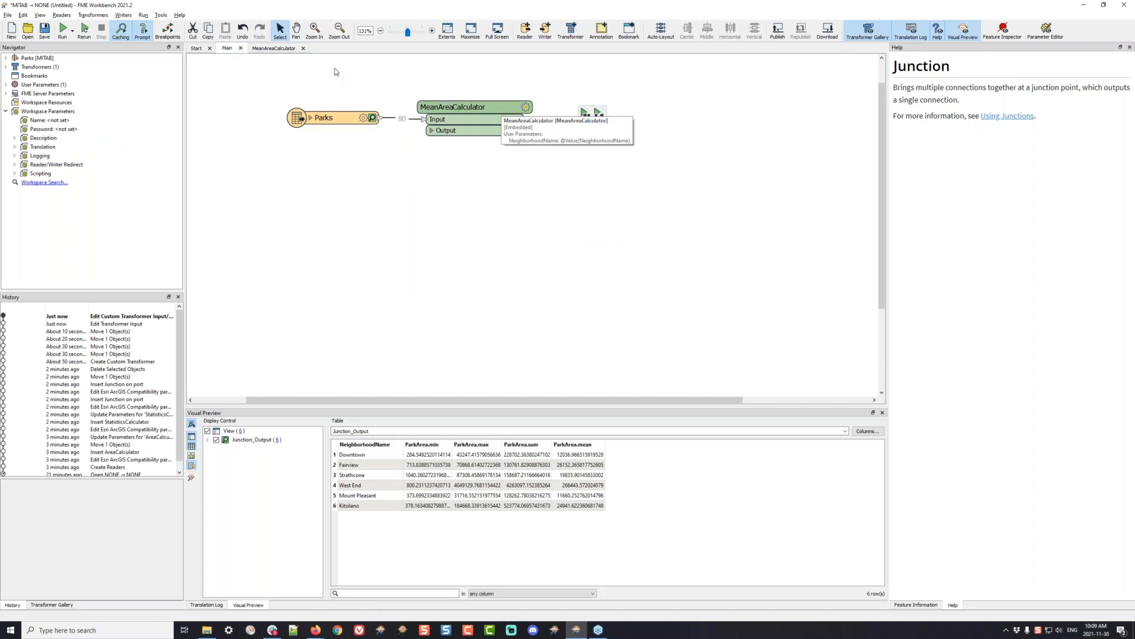
Add a second transformer output named Complete to the definition and connect the StatisticsCalculator's Complete port to it.
click(269, 49)
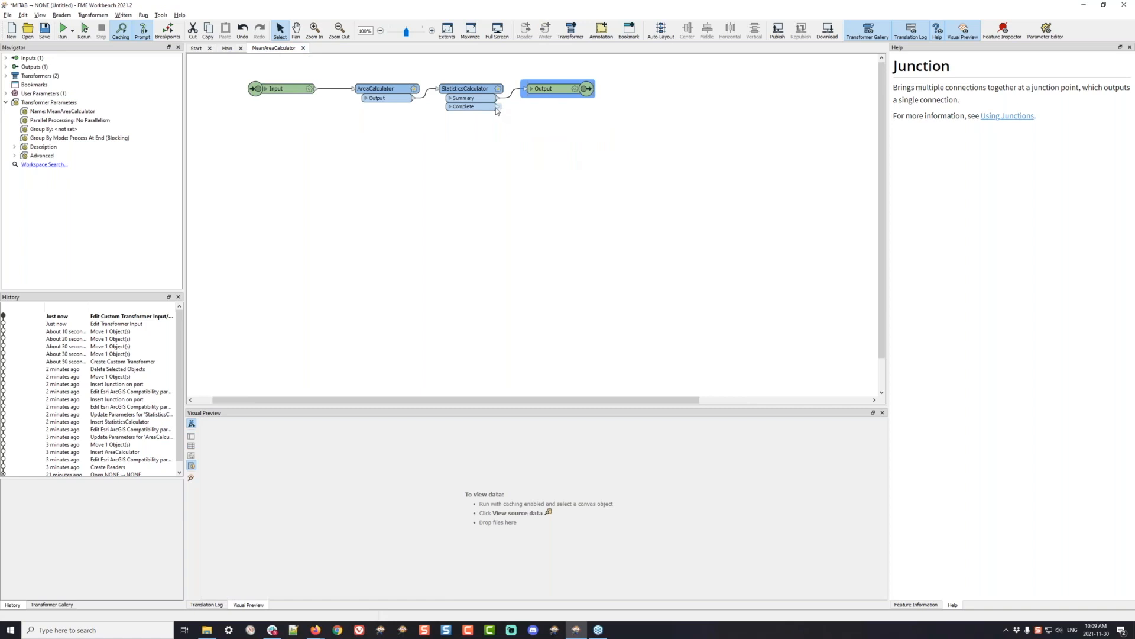
drag(497, 111, 604, 208)
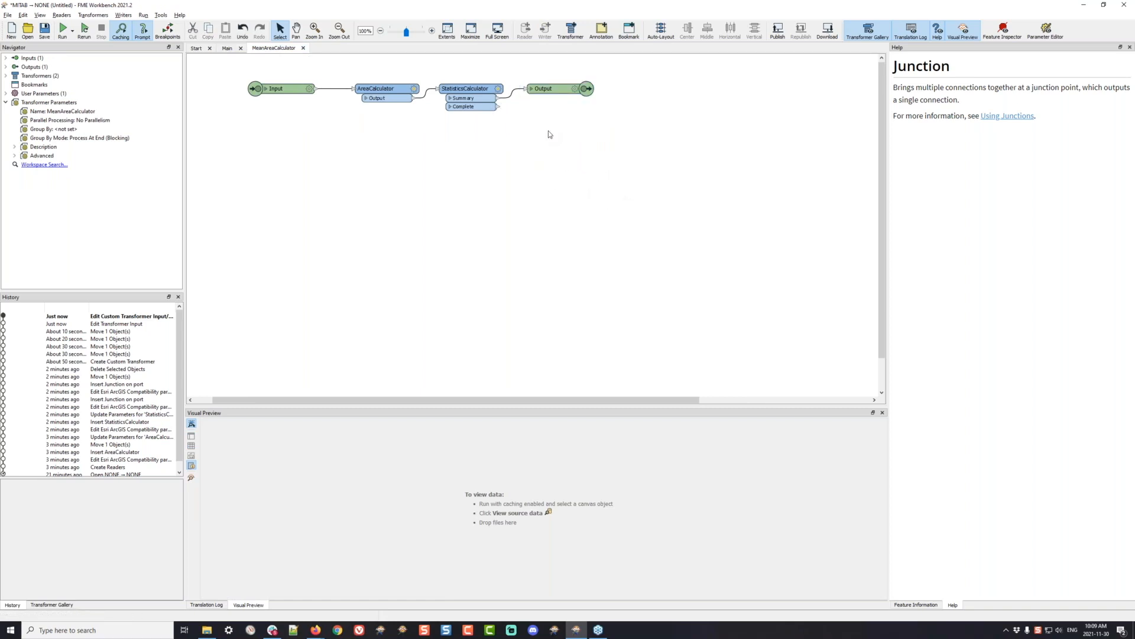
right_click(549, 132)
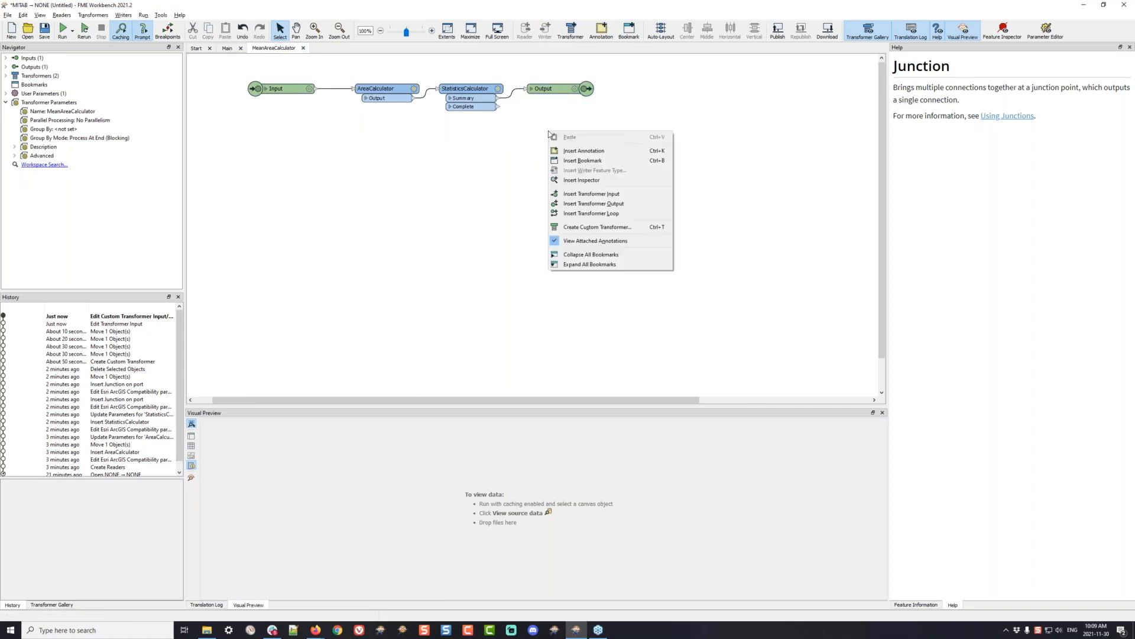
click(611, 207)
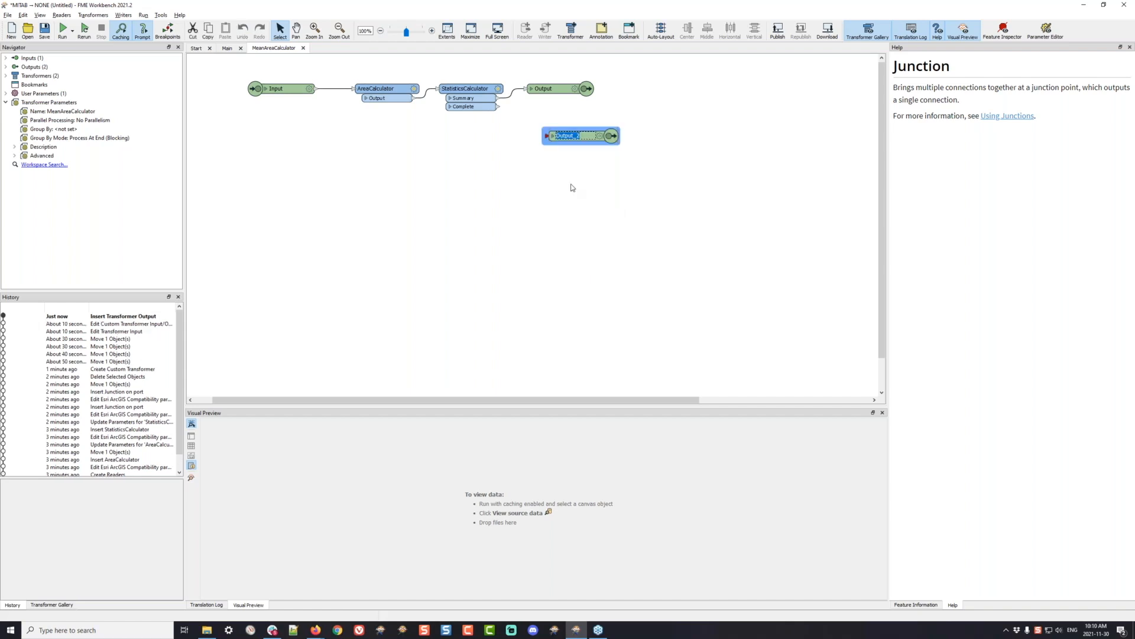
text(Complete)
key(Return)
drag(498, 109, 548, 135)
Rename the output port object fed by the StatisticsCalculator's Summary port to Summary.
double_click(542, 88)
text(Summmary)
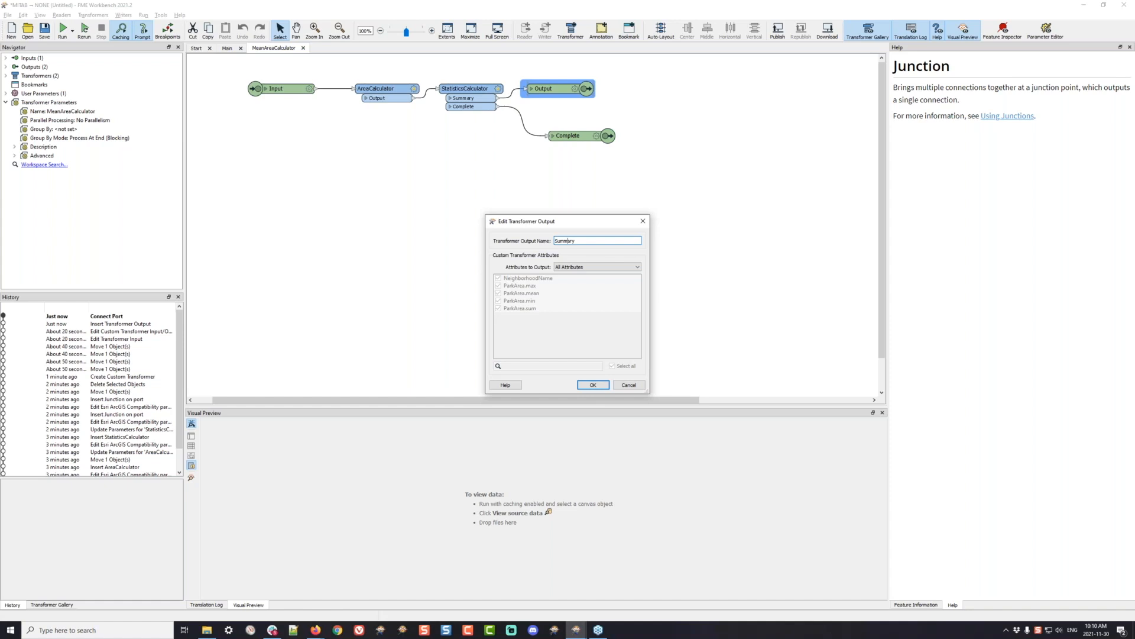
click(594, 385)
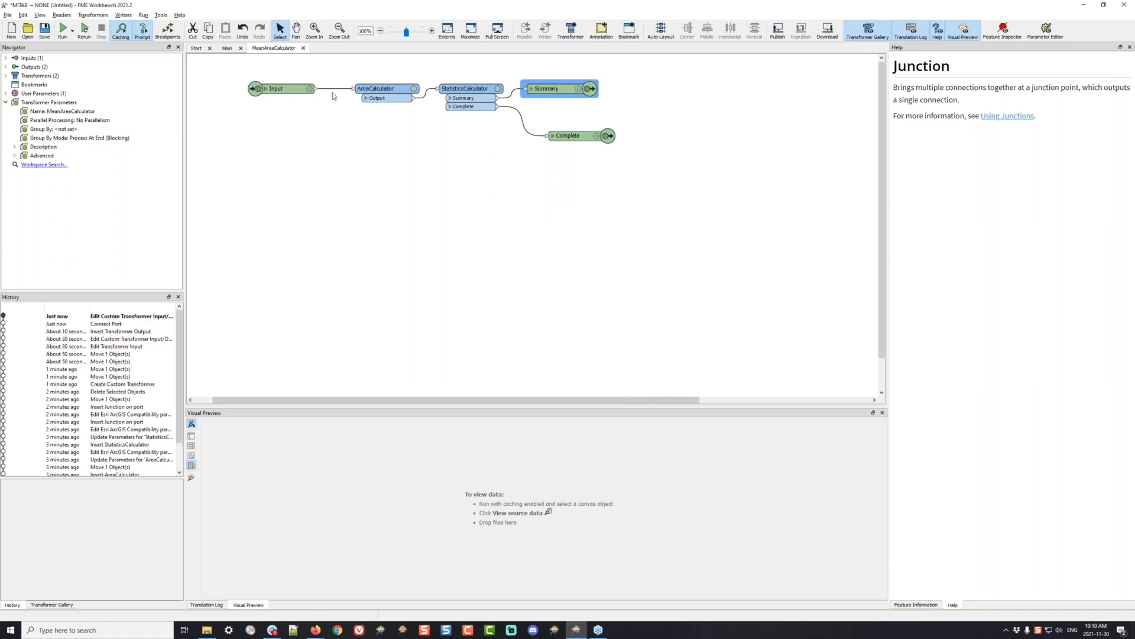
Run the main workspace and inspect the features from the MeanAreaCalculator's Summary port.
click(227, 48)
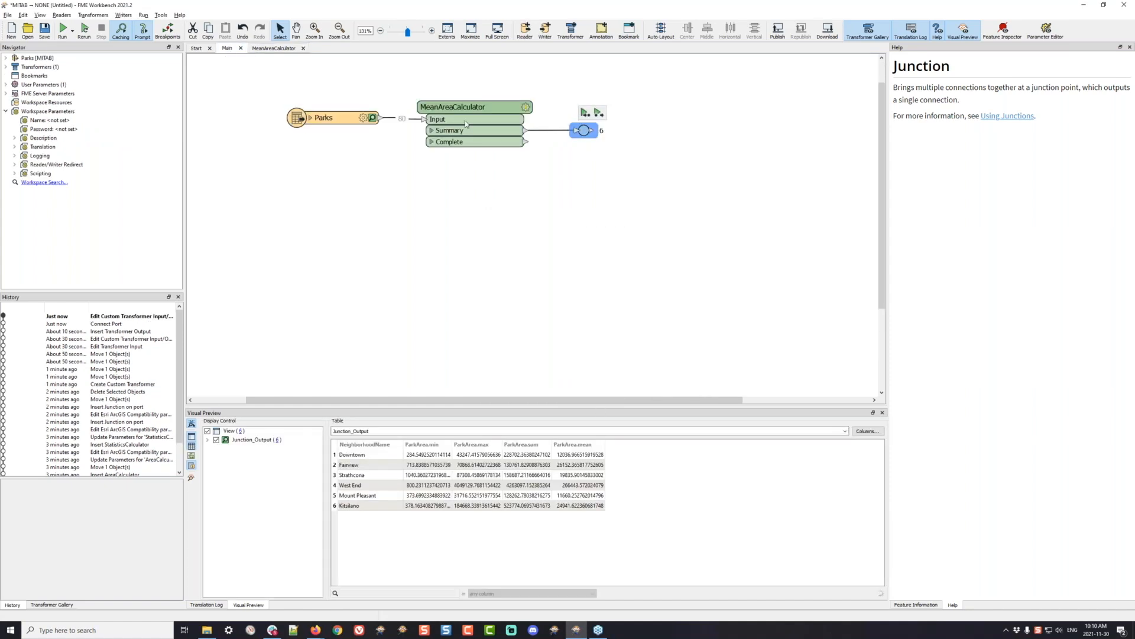
key(ctrl+r)
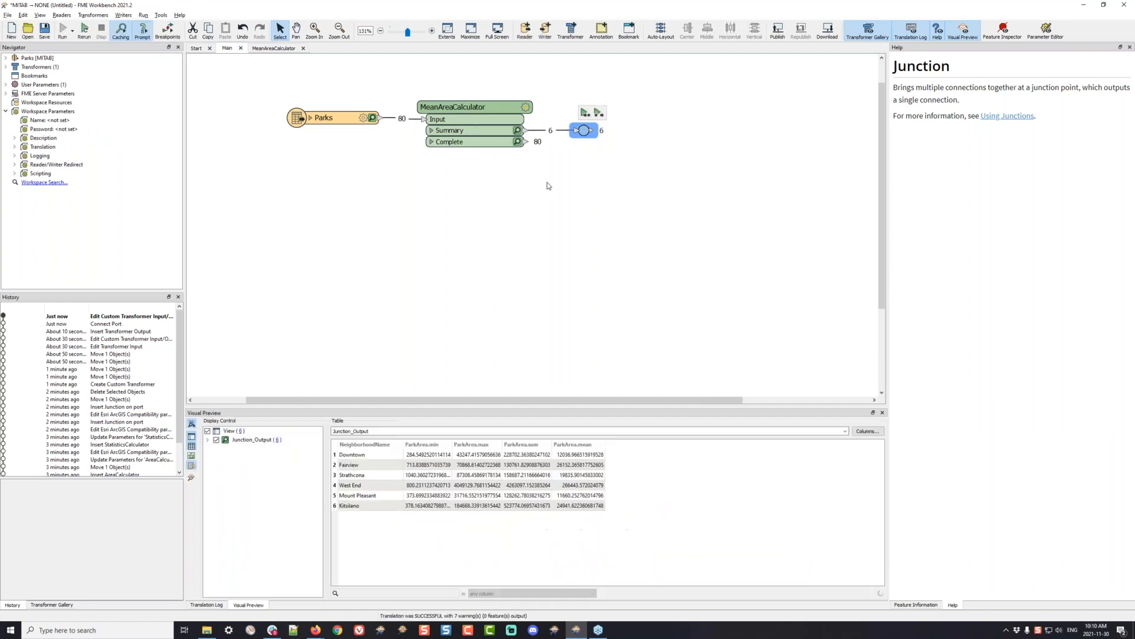
click(518, 131)
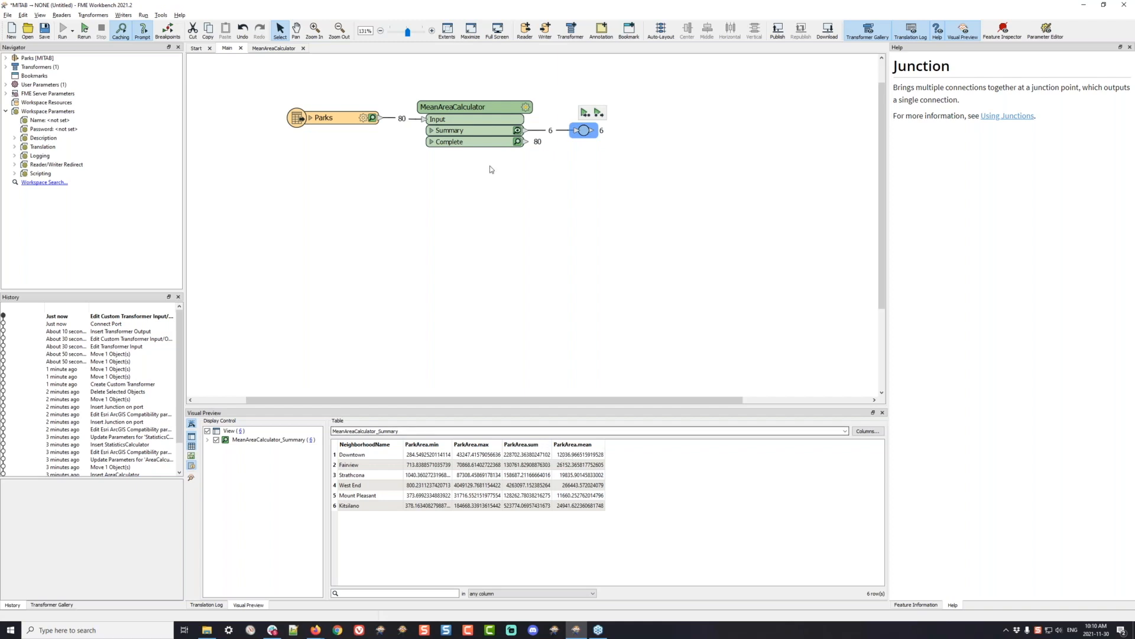
Enable the Total Count statistic for ParkArea in the StatisticsCalculator inside the MeanAreaCalculator definition.
click(276, 49)
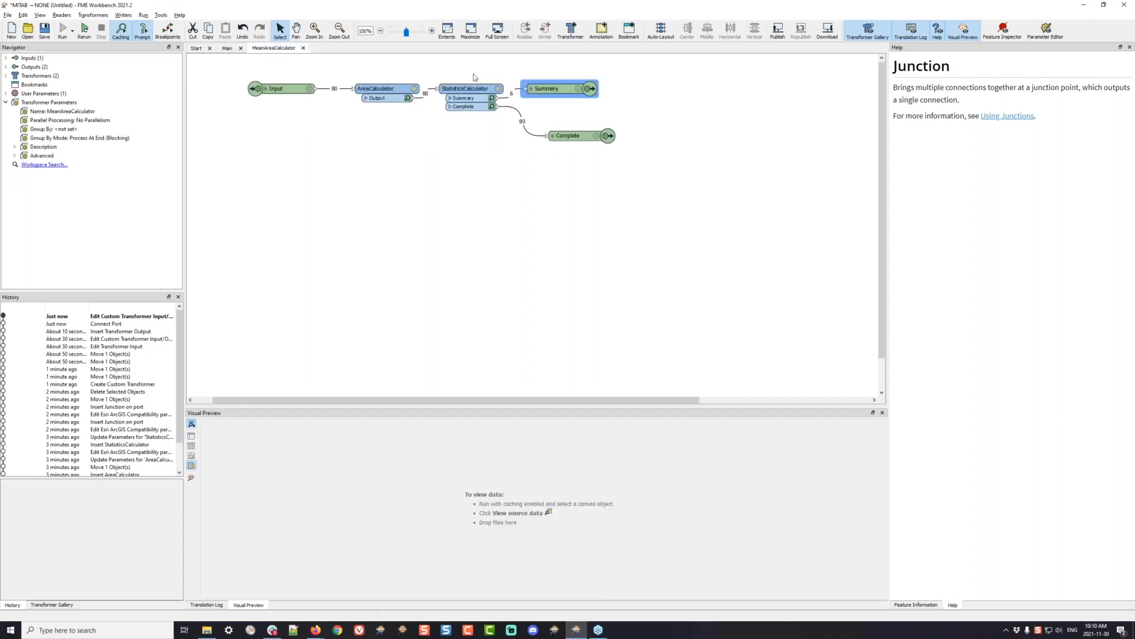
double_click(501, 93)
click(772, 314)
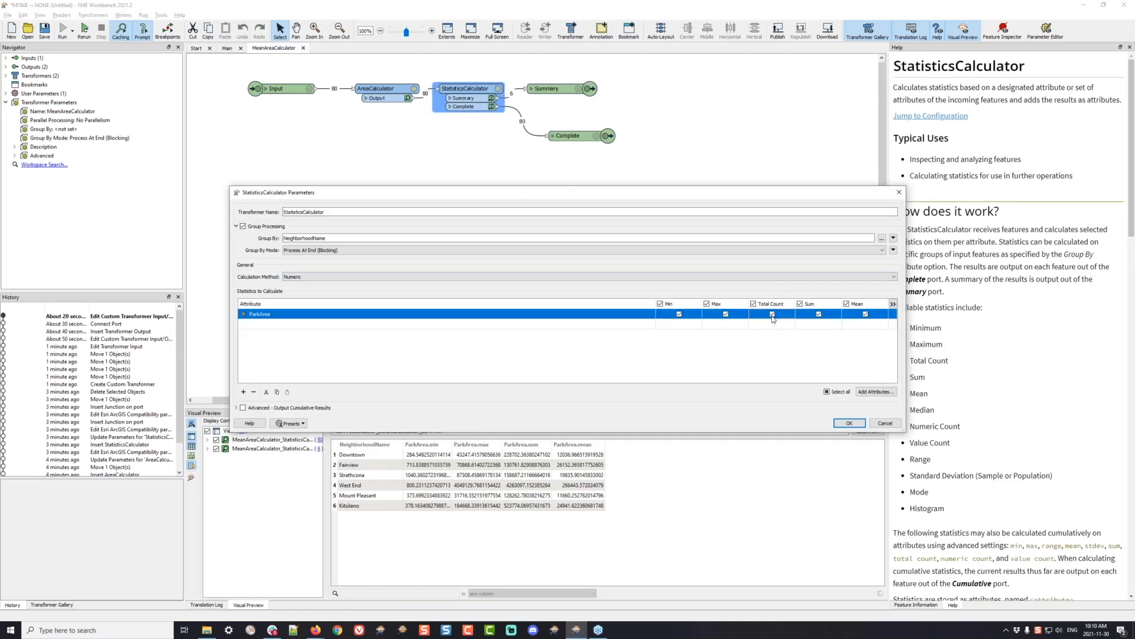
click(848, 423)
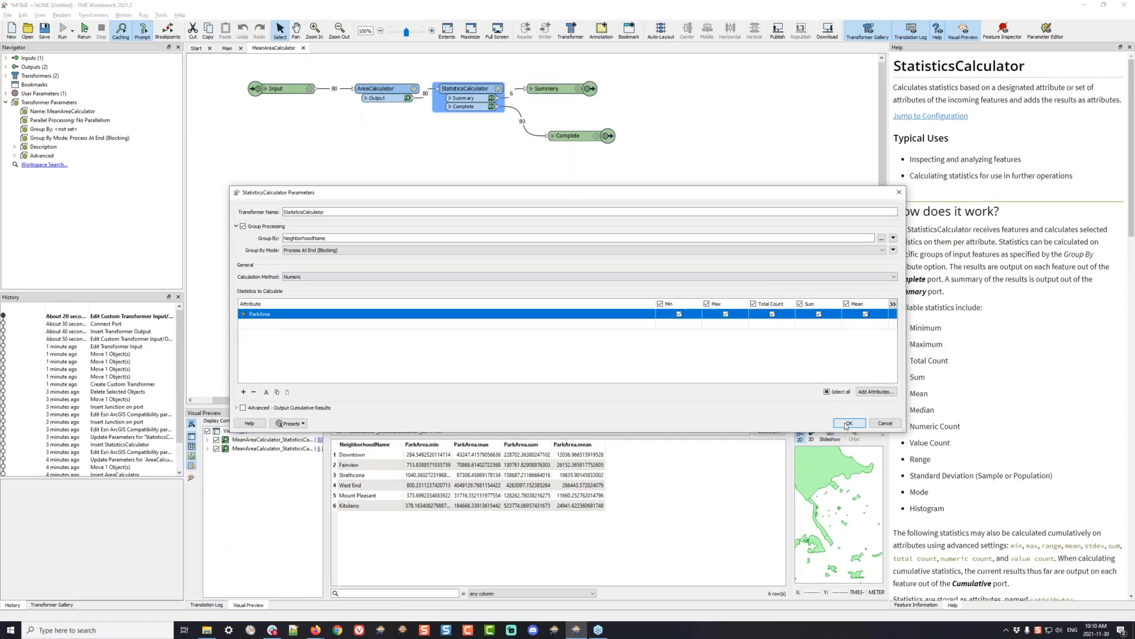
Rerun the workspace from the main canvas and examine the park total count for each neighborhood in the Summary output.
click(226, 49)
key(ctrl+r)
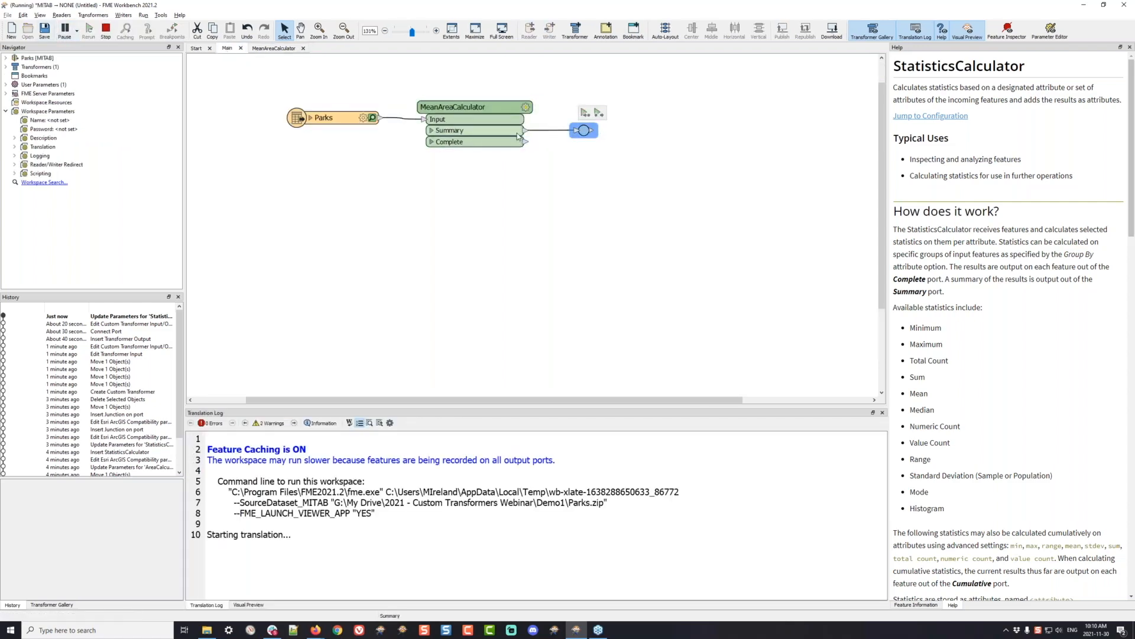
click(518, 131)
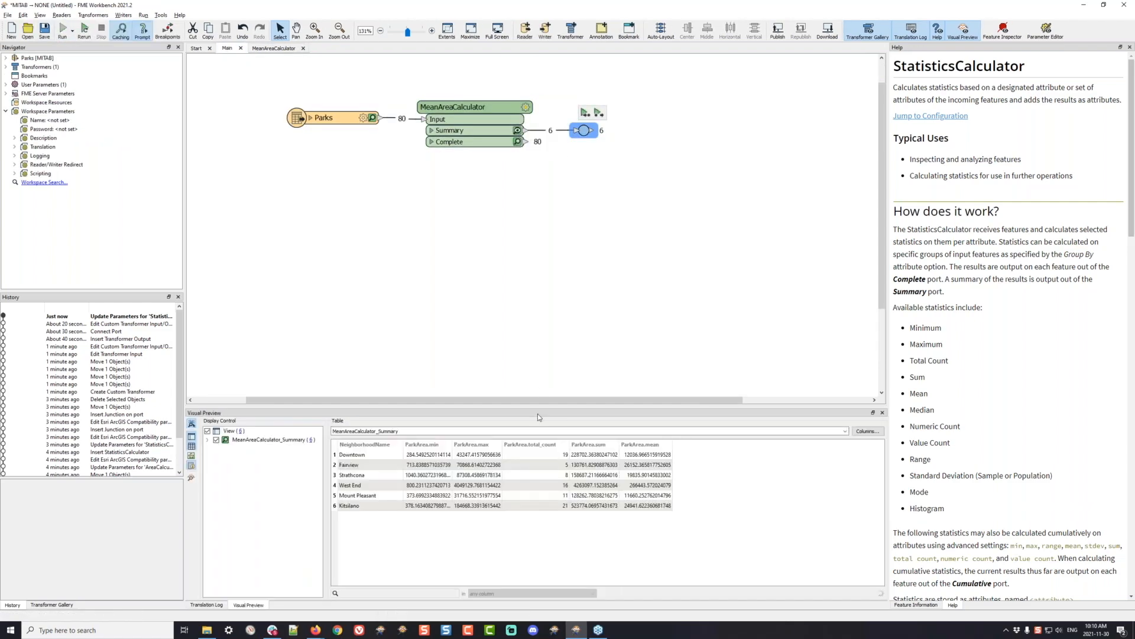
click(554, 455)
click(553, 465)
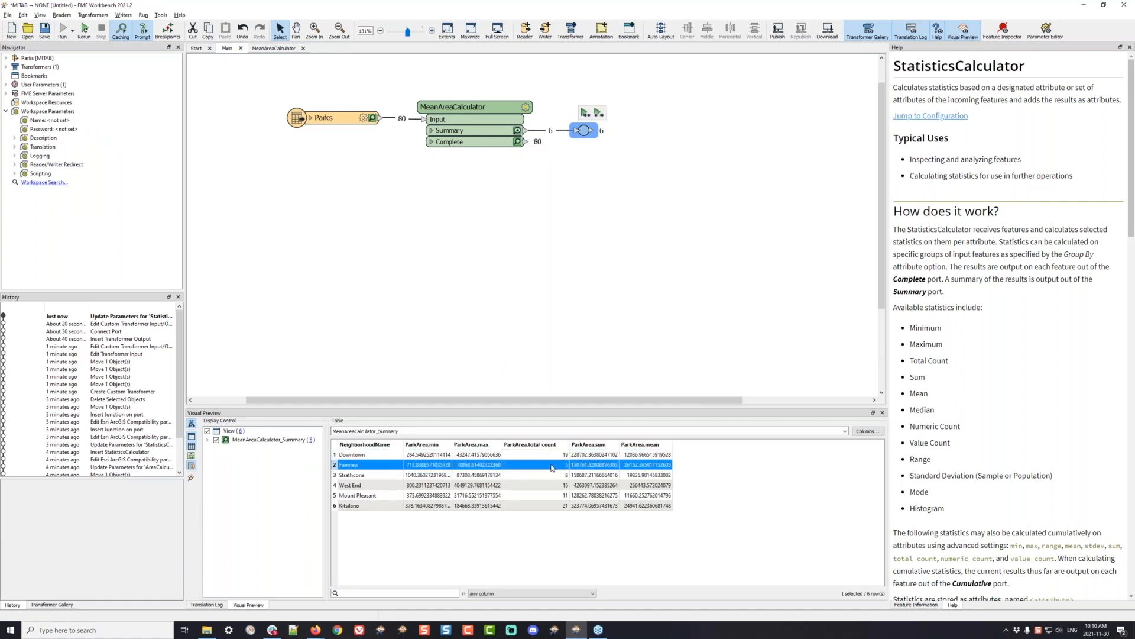
click(548, 477)
click(548, 485)
click(549, 496)
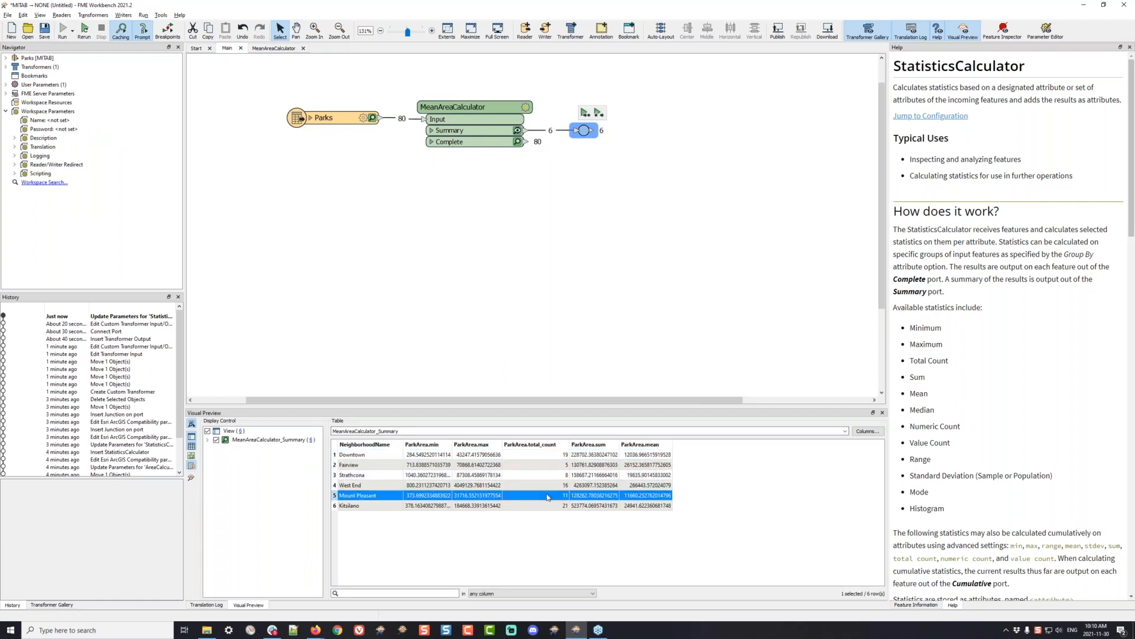
click(546, 506)
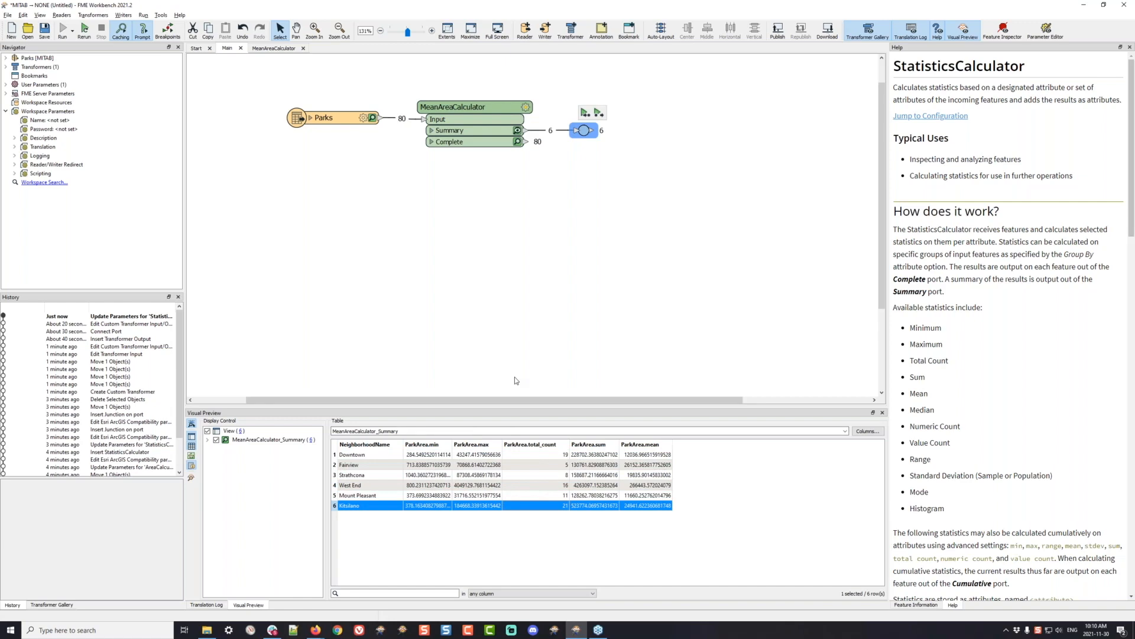
key(alt+Tab)
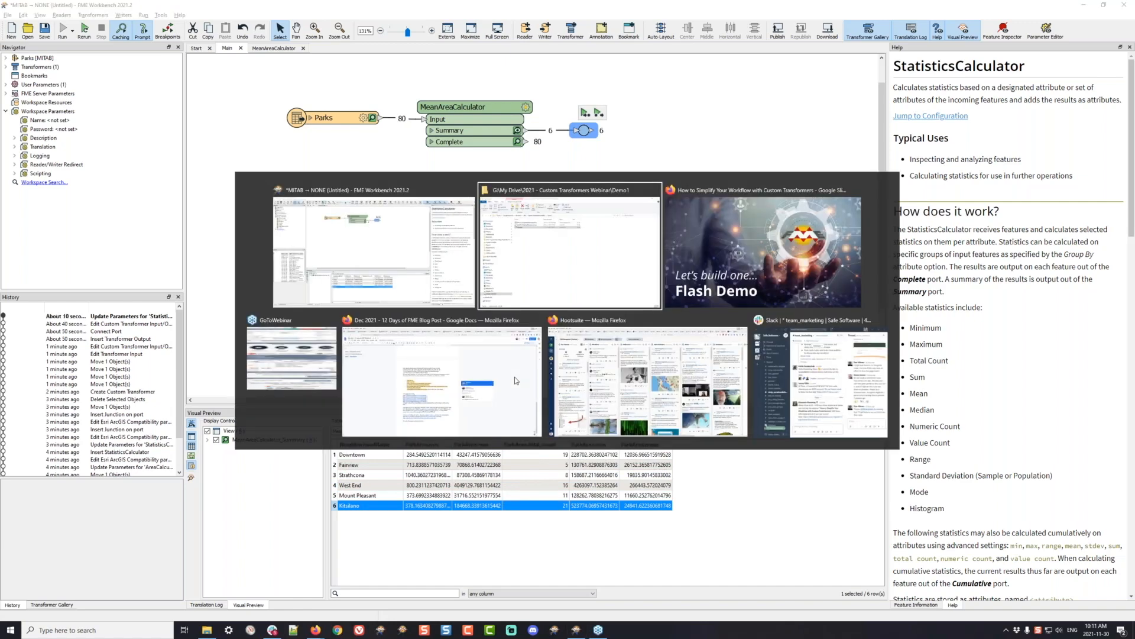
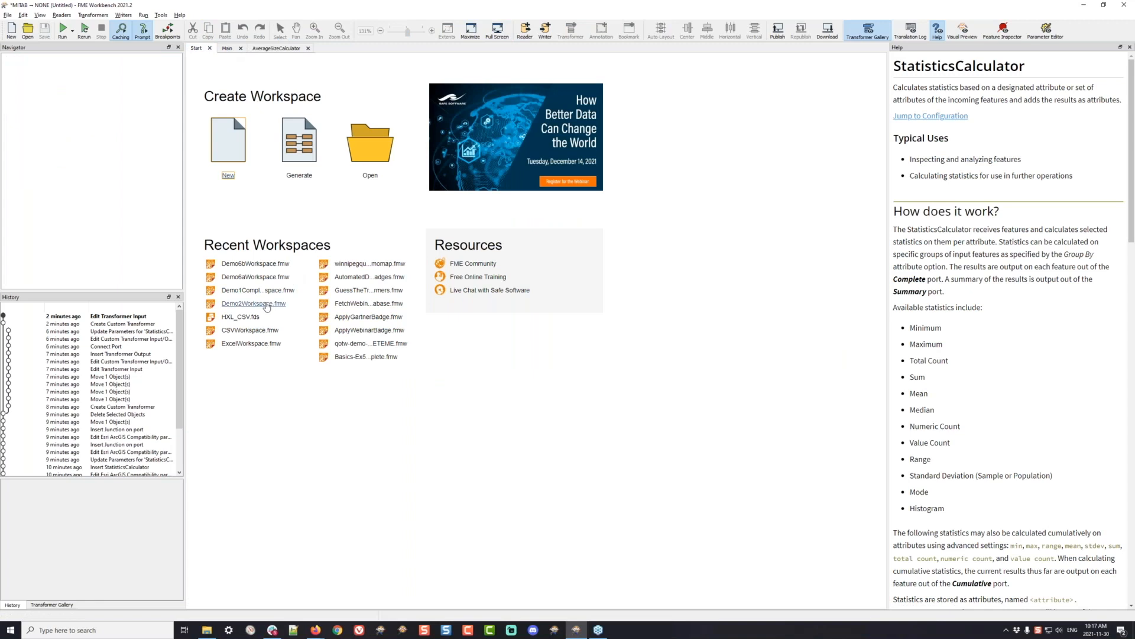
Open the recent workspace Demo2Workspace.fmw and bring its Parks to NumberSeparator chain into readable view.
click(550, 326)
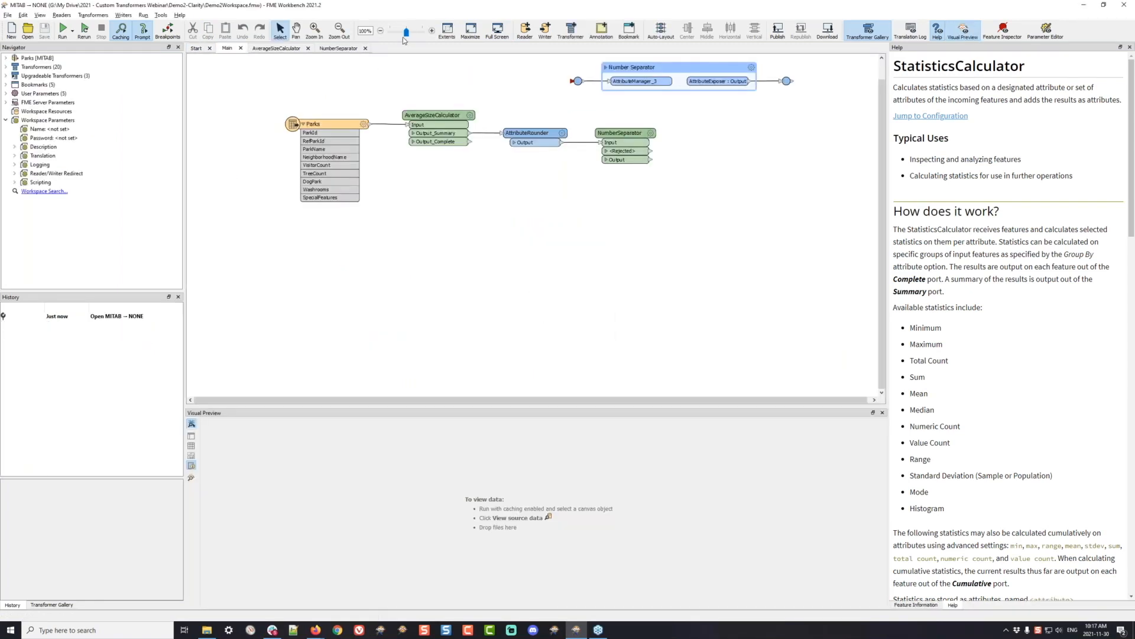
drag(407, 32, 409, 34)
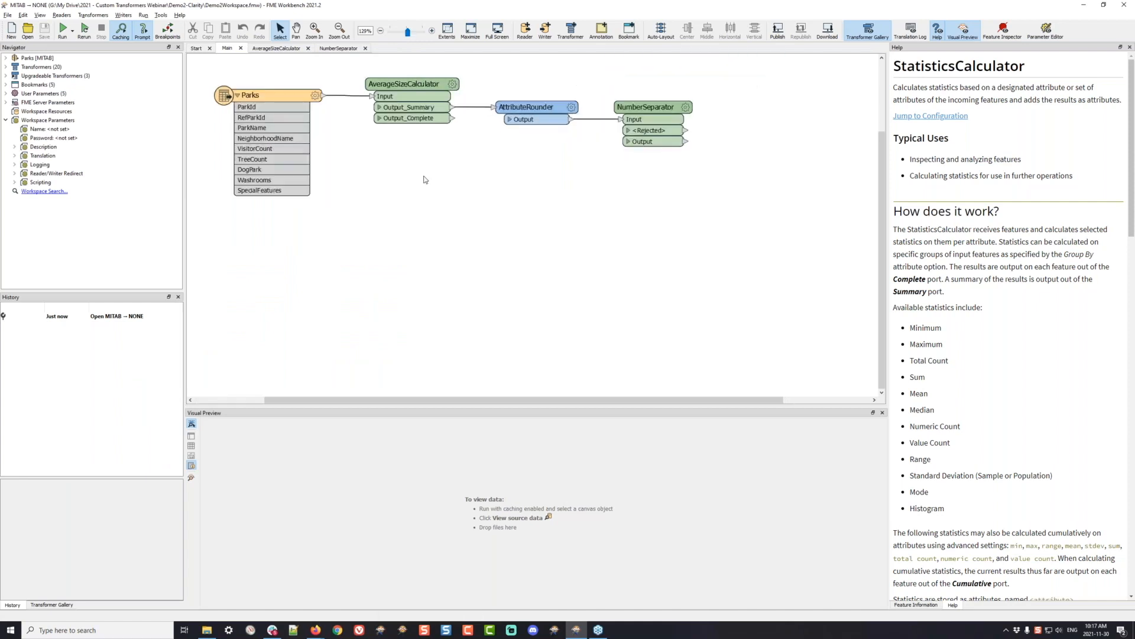
key(space)
drag(423, 177, 444, 193)
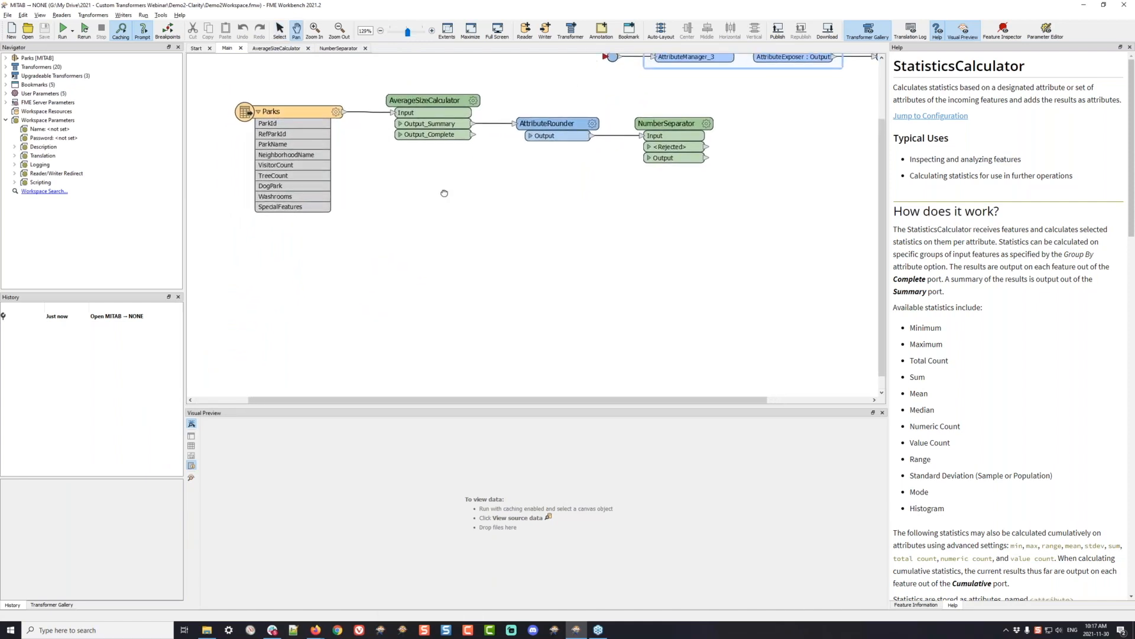
Nudge the AverageSizeCalculator into line with the Parks reader and select the AttributeRounder.
click(438, 101)
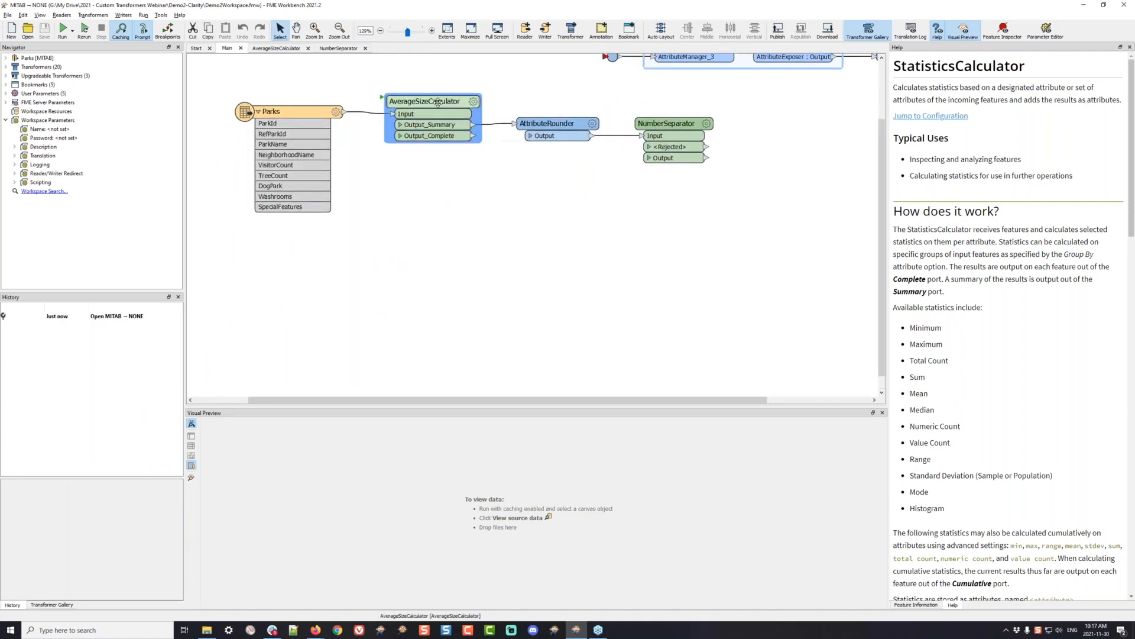
drag(437, 102, 436, 101)
click(560, 125)
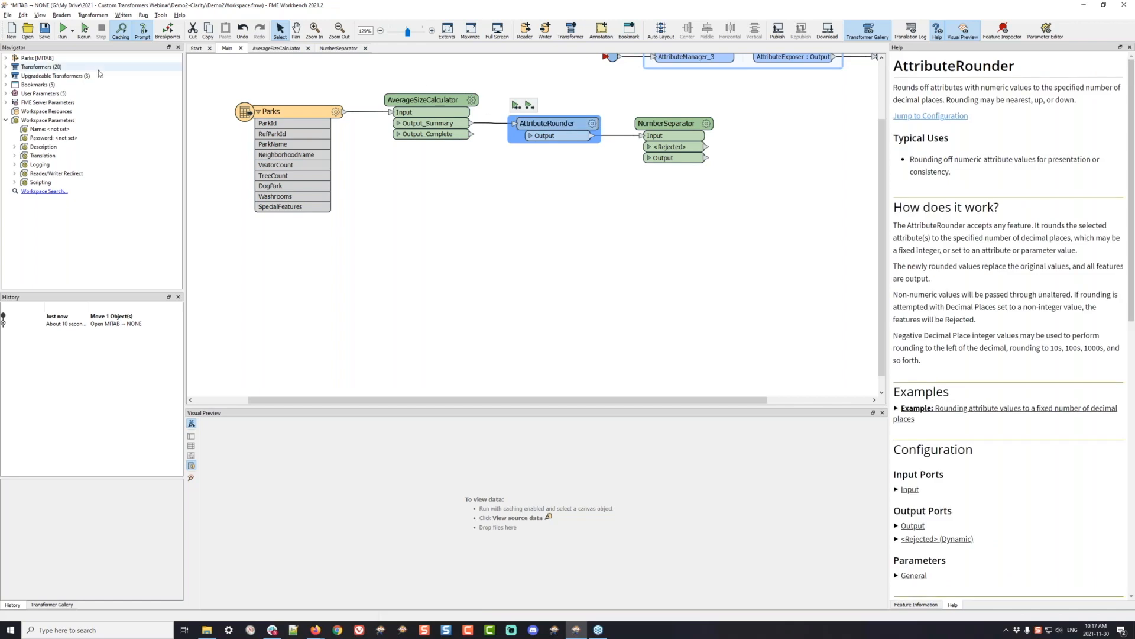
Run the workspace with its preset source file, inspect the AverageSizeCalculator's Output_Summary table, and widen its ParkArea.max column.
click(62, 29)
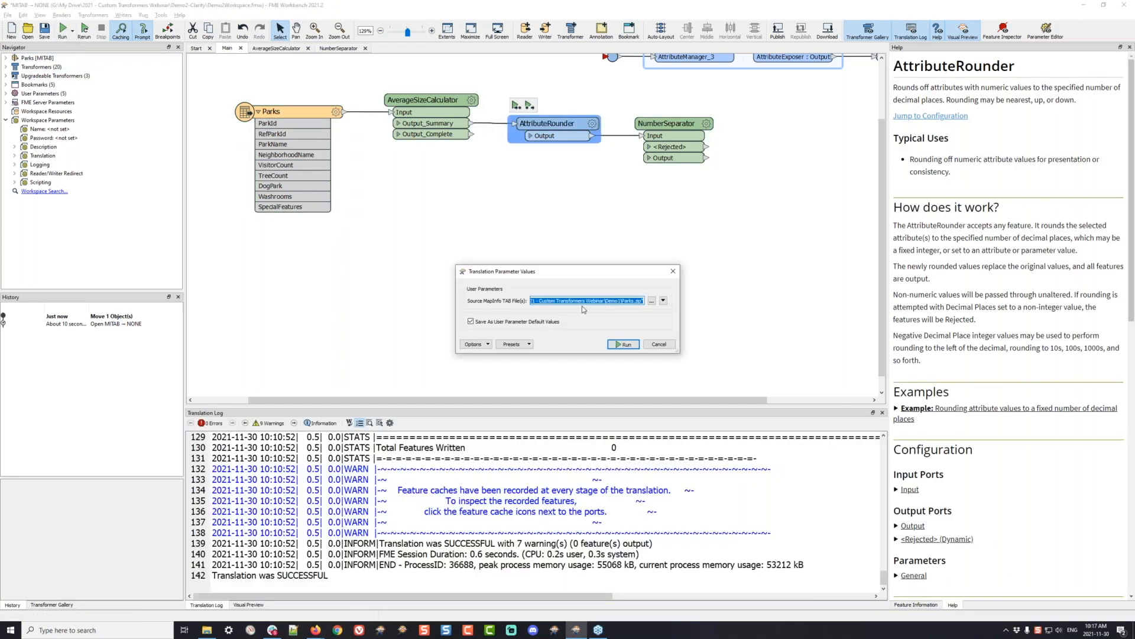
click(624, 344)
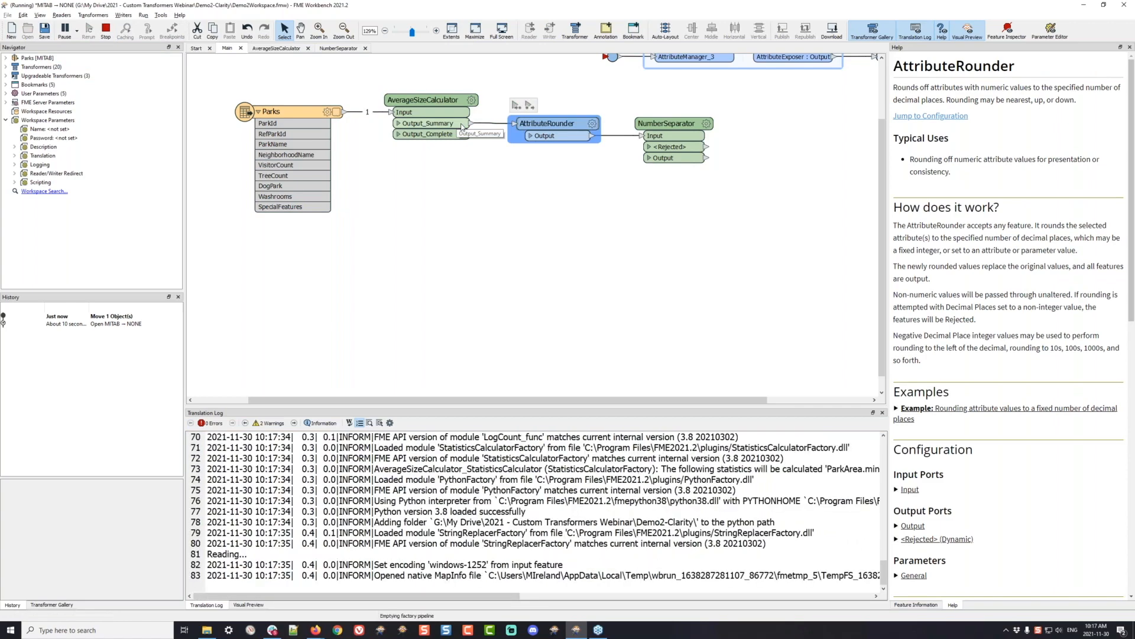
click(463, 124)
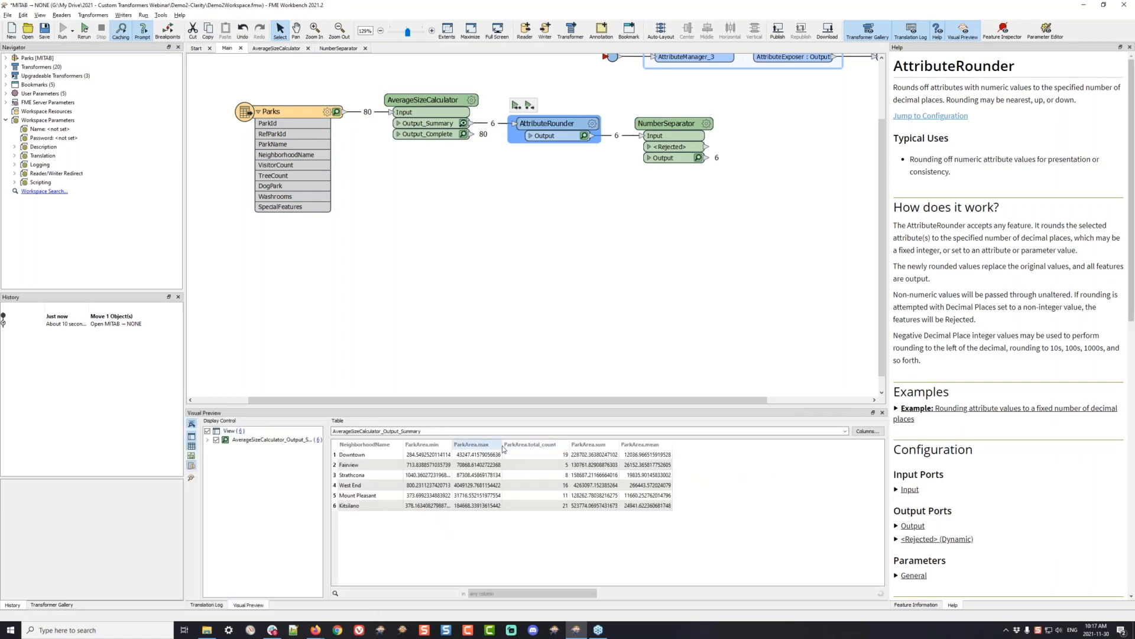
drag(503, 446, 531, 447)
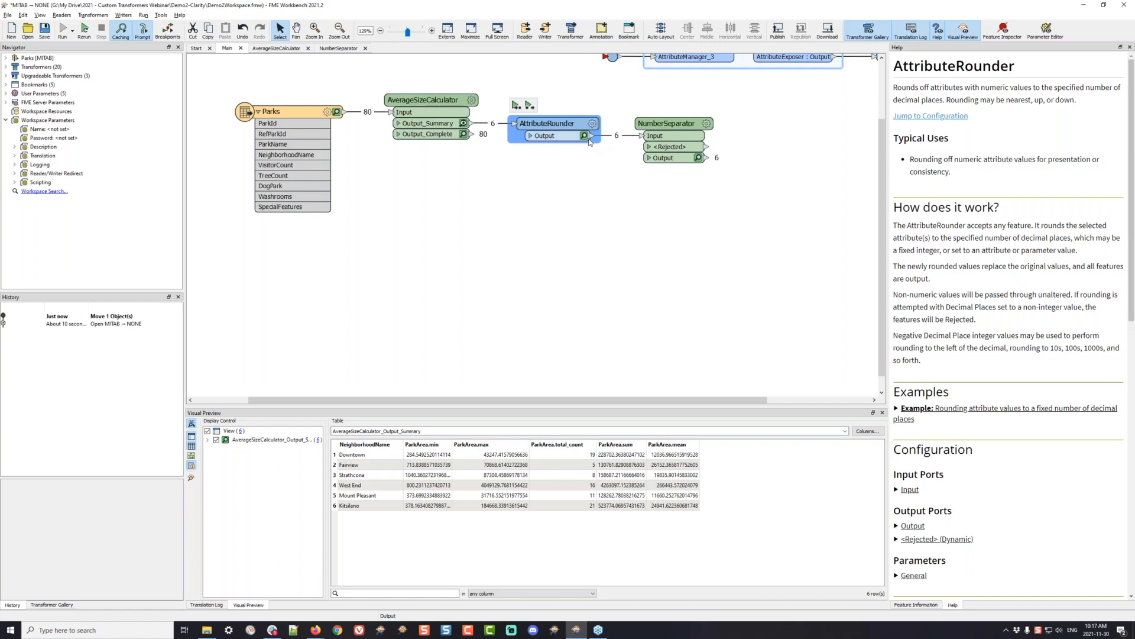
Inspect the AttributeRounder and NumberSeparator output tables and select the West End row to examine its MaxParkAreaLabel value.
click(585, 137)
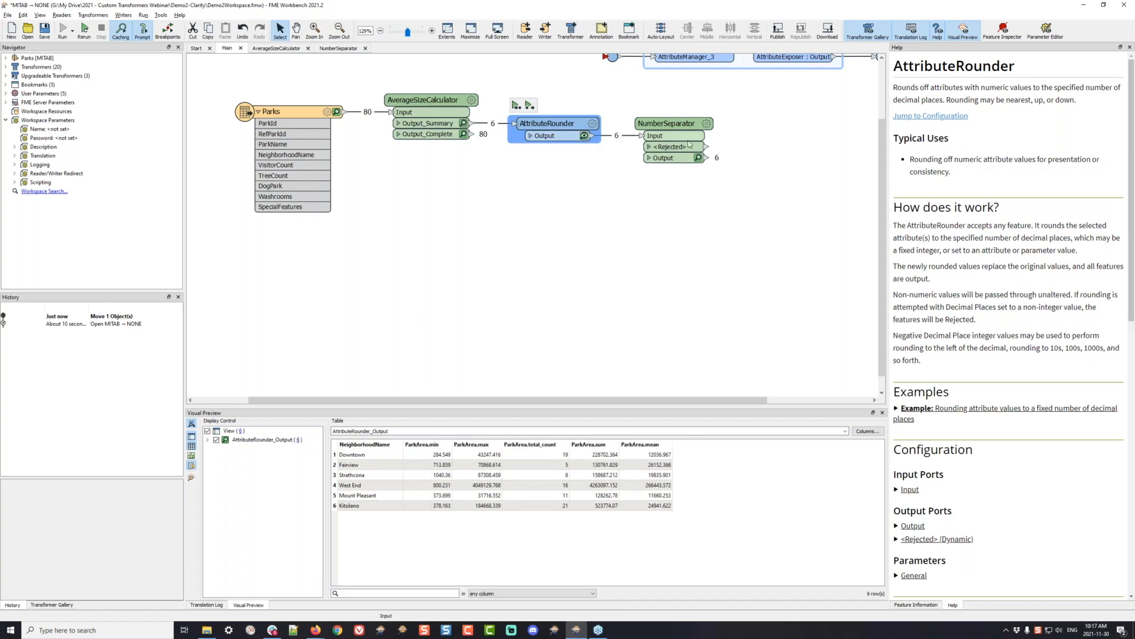
mouse_move(671, 125)
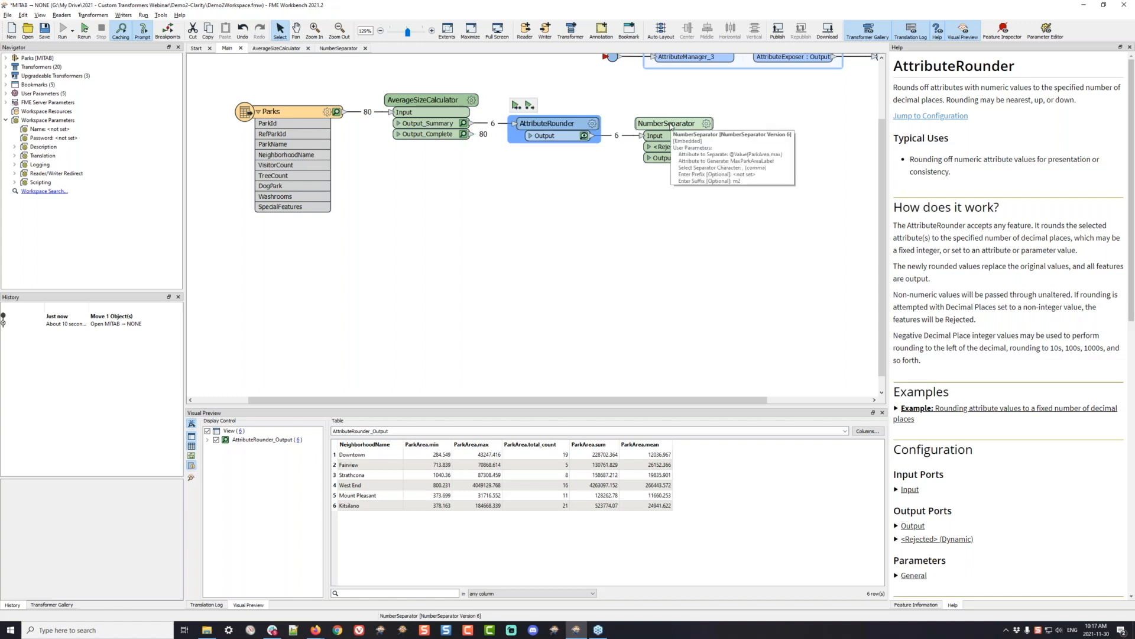
click(616, 248)
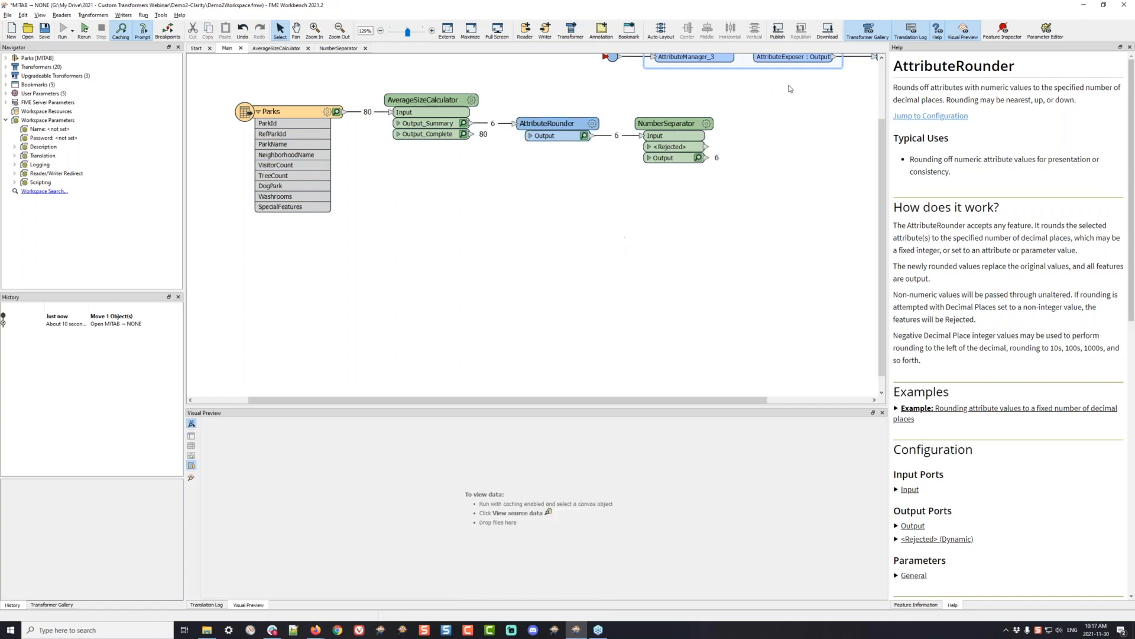
click(698, 158)
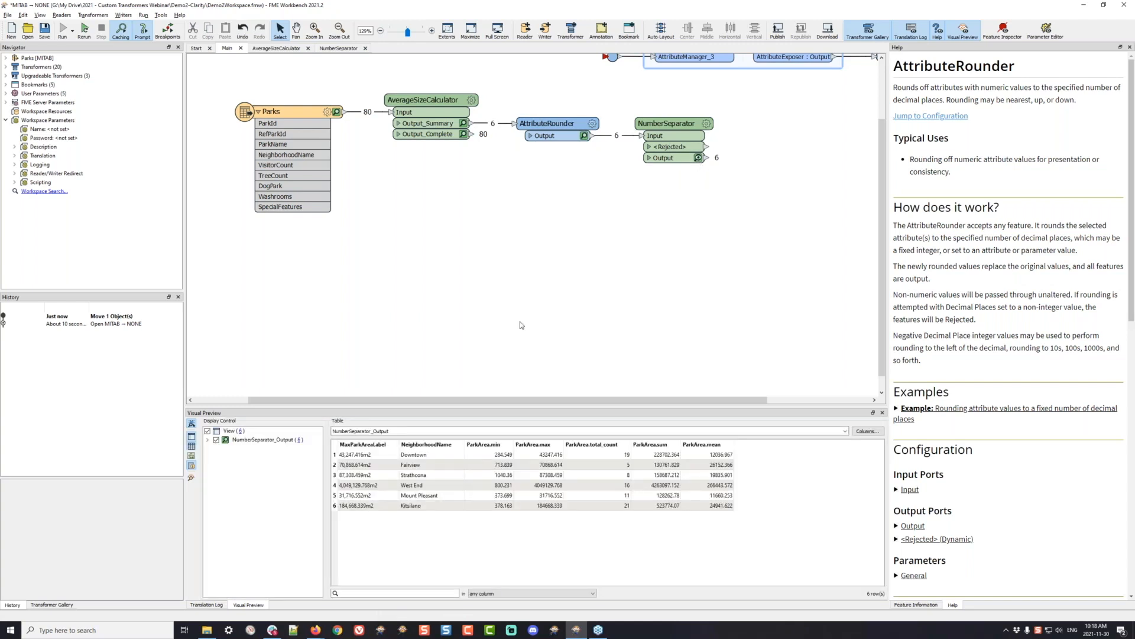
click(383, 485)
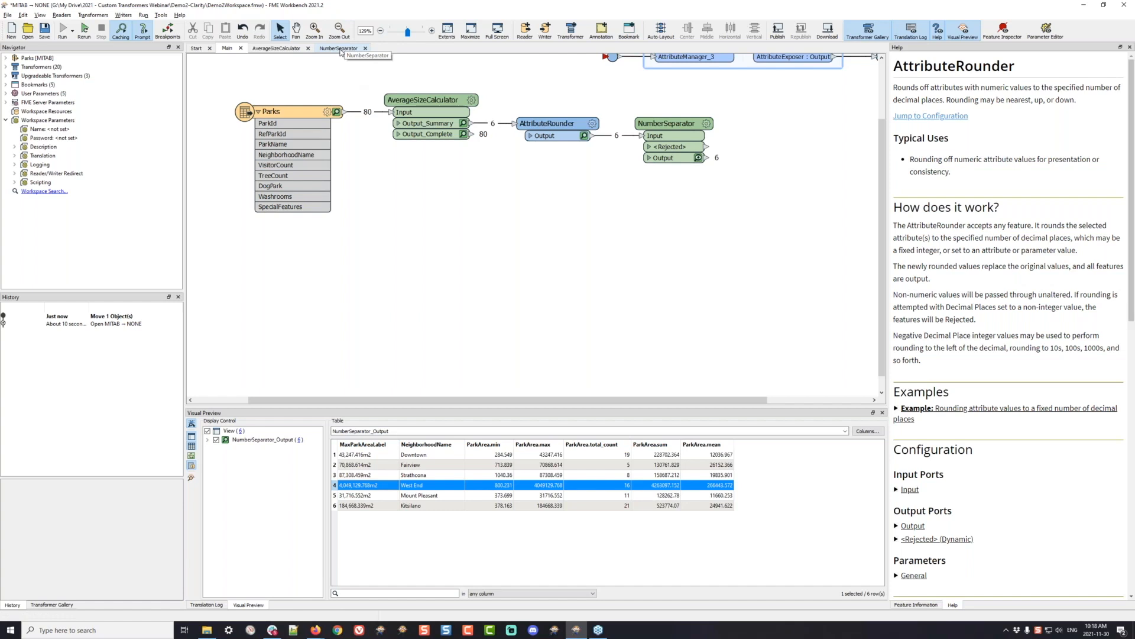
Look through the AverageSizeCalculator and NumberSeparator definitions and return to the main canvas.
click(278, 49)
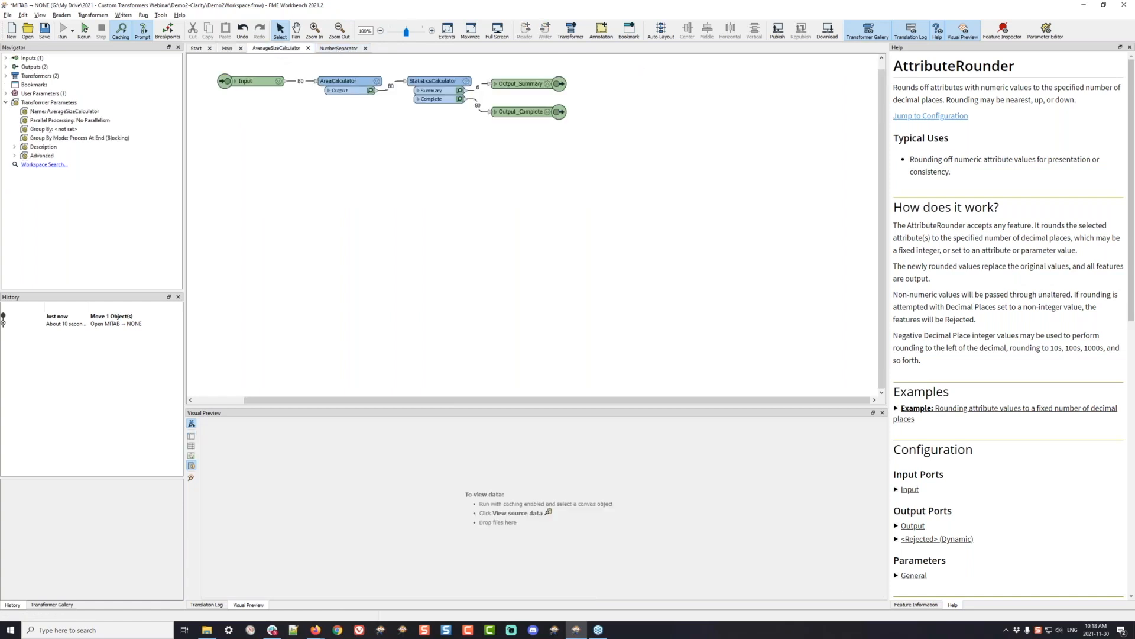
click(338, 48)
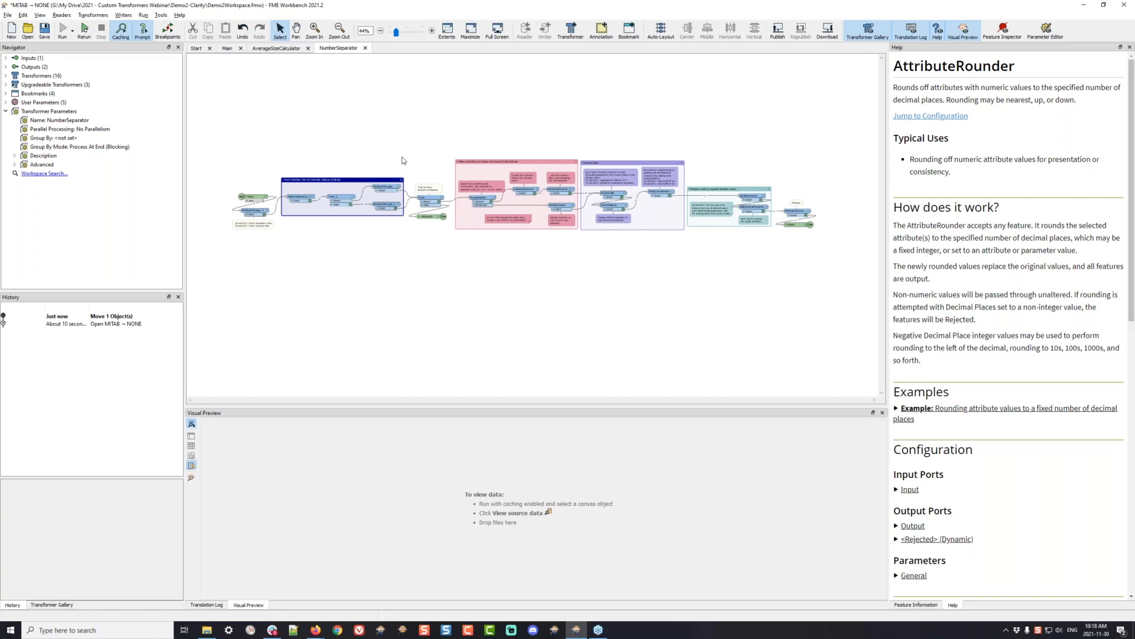
click(379, 179)
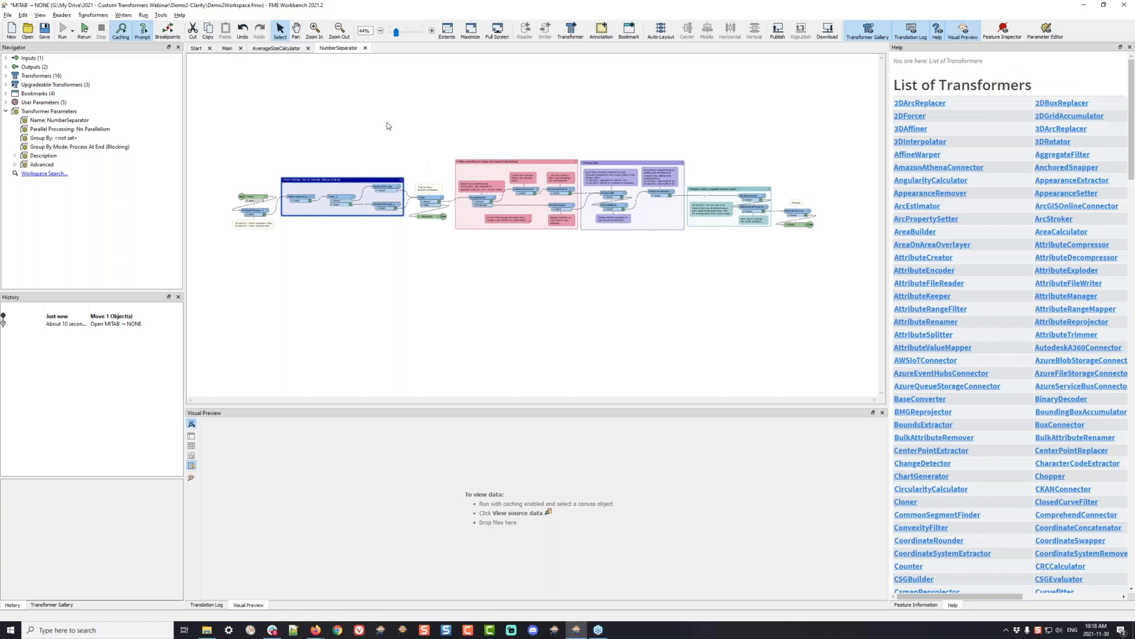
click(226, 52)
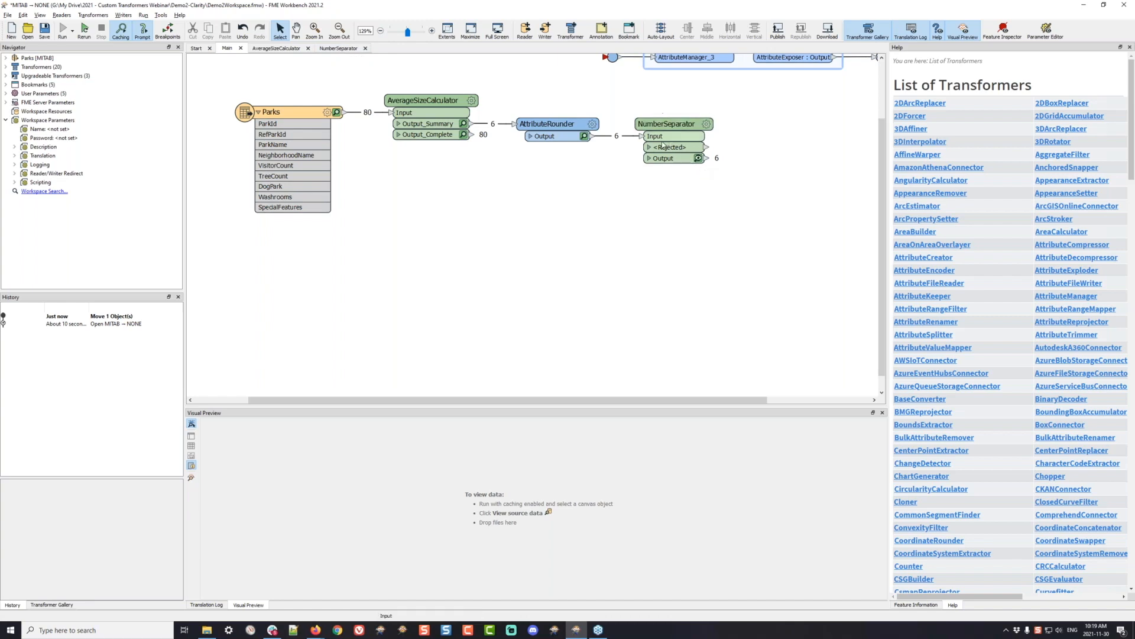
Connect the AttributeRounder's Output to the junction feeding the Number Separator bookmark and compare the bookmark with the NumberSeparator transformer.
drag(722, 158, 638, 270)
drag(510, 212, 520, 133)
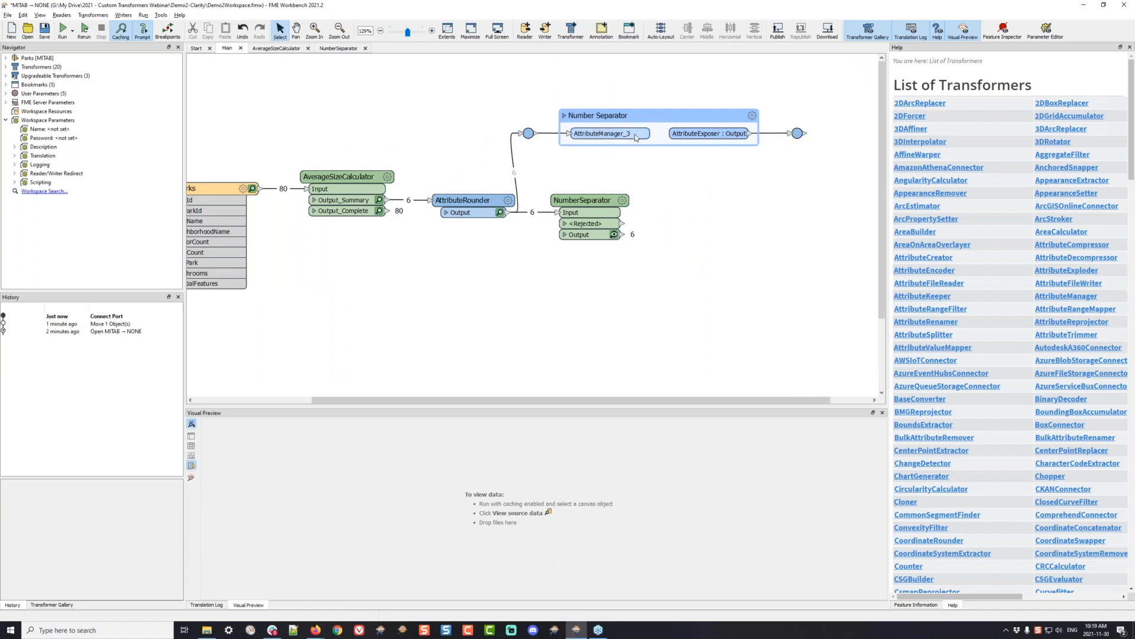
click(654, 120)
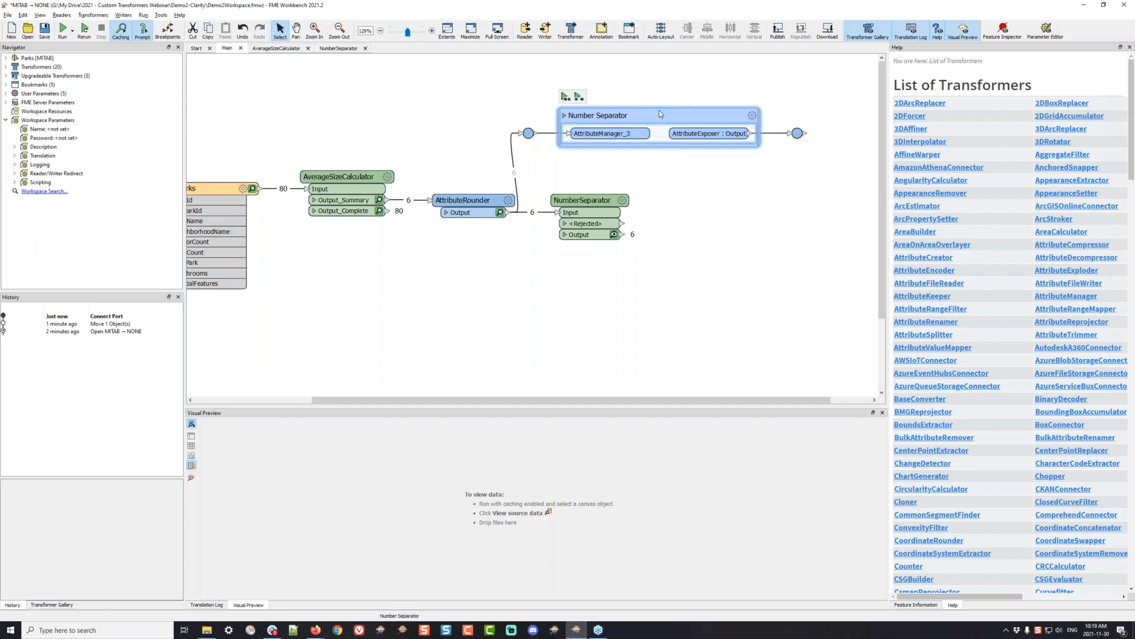
click(587, 206)
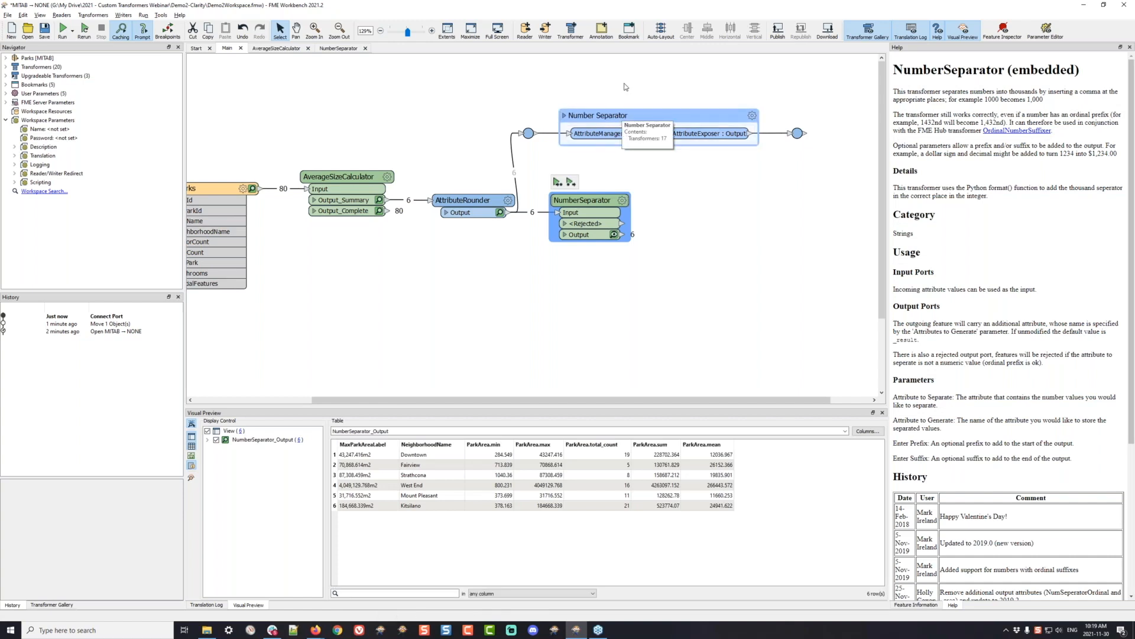
click(571, 319)
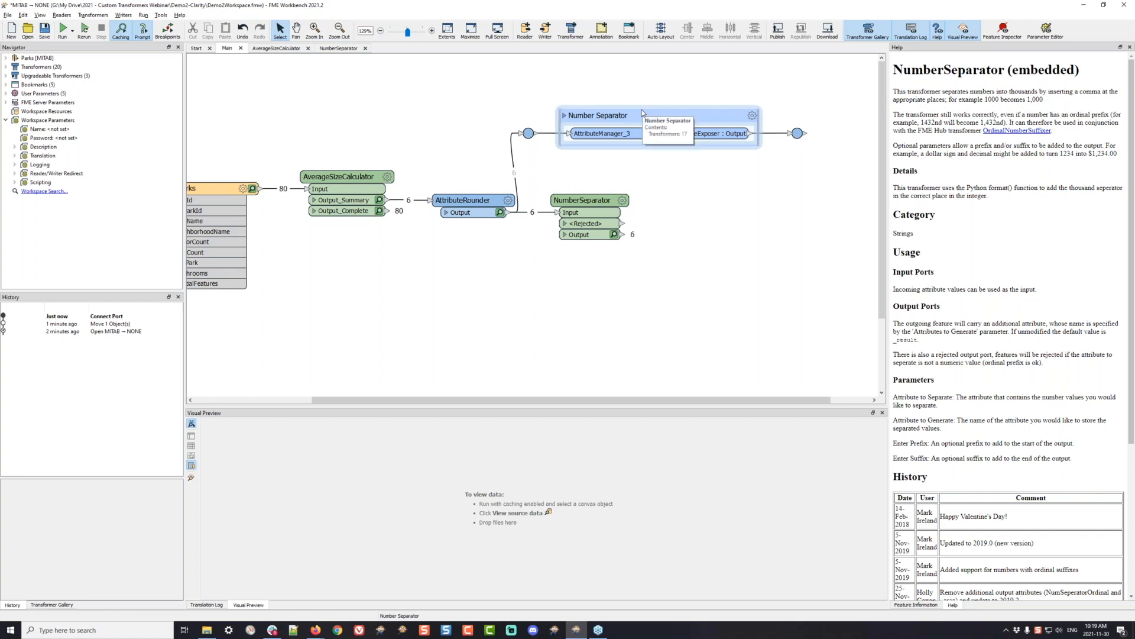
Expand the Number Separator bookmark and examine its full chain of transformers.
click(564, 117)
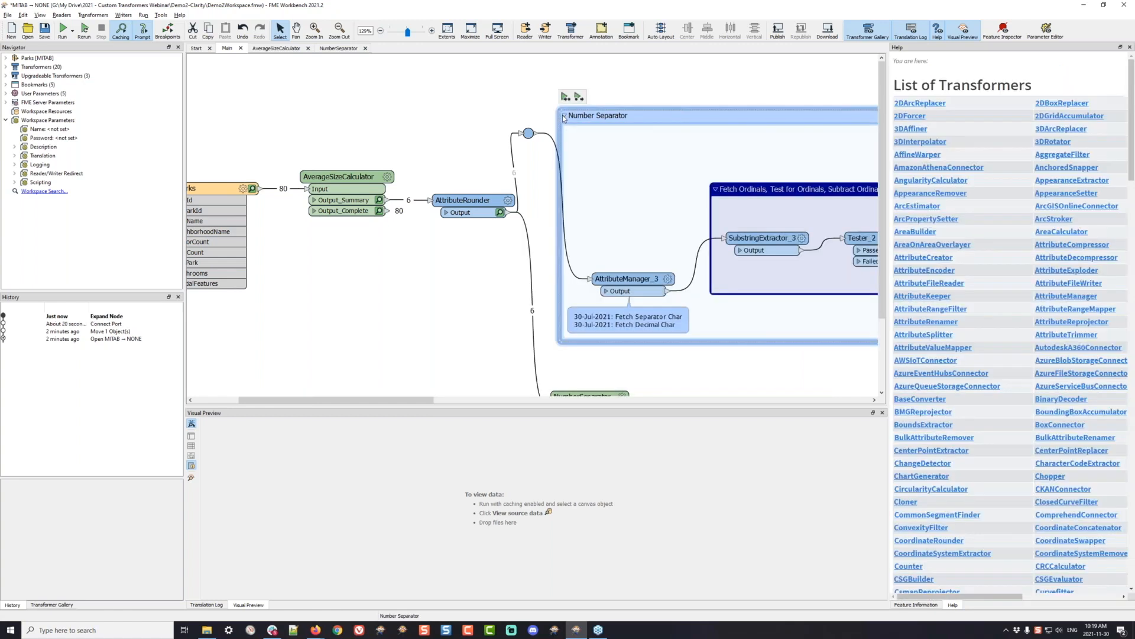
drag(477, 307, 173, 299)
drag(705, 373, 307, 358)
drag(747, 370, 312, 380)
drag(422, 383, 142, 389)
drag(563, 385, 1077, 368)
click(444, 31)
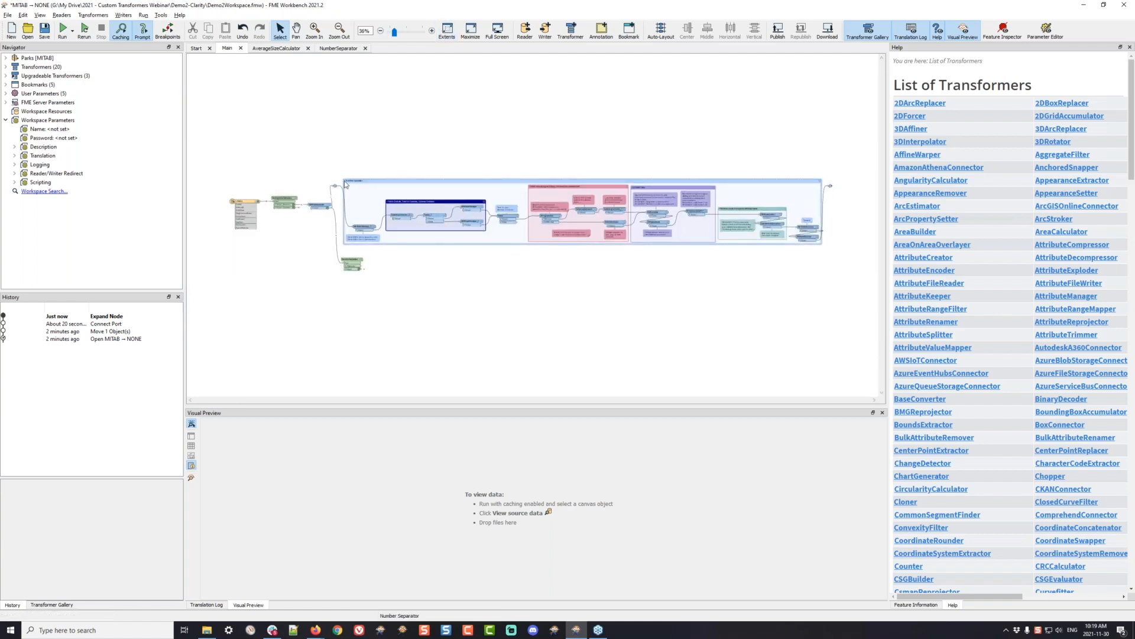
Collapse the Number Separator bookmark and bring the compact workspace back into readable view.
click(346, 181)
click(347, 177)
click(346, 181)
click(348, 176)
click(346, 181)
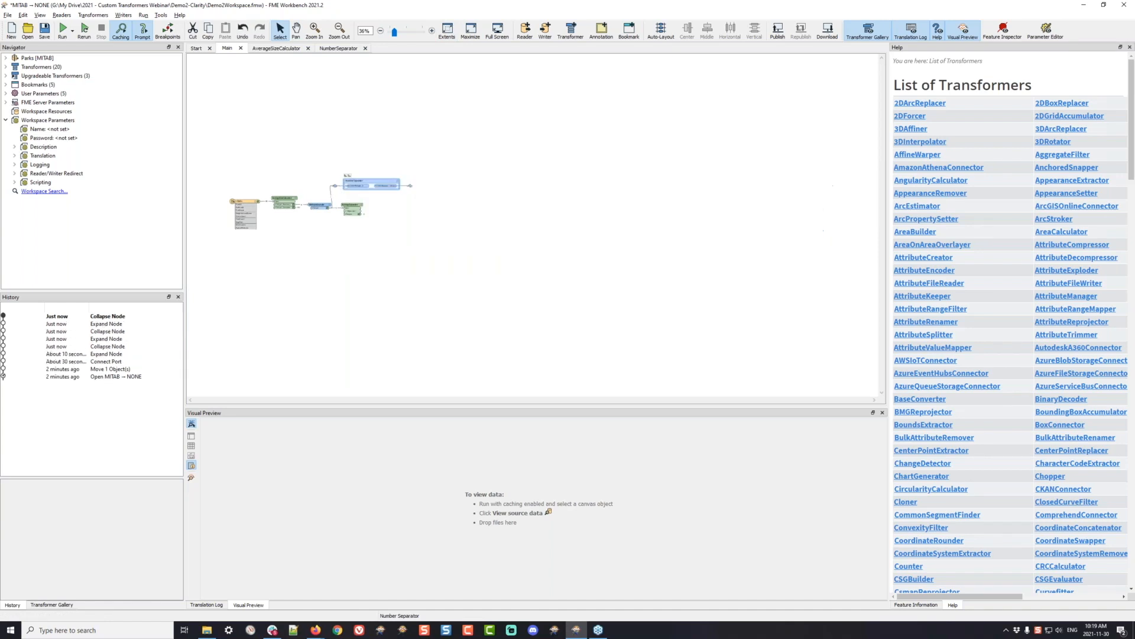
middle_click(301, 185)
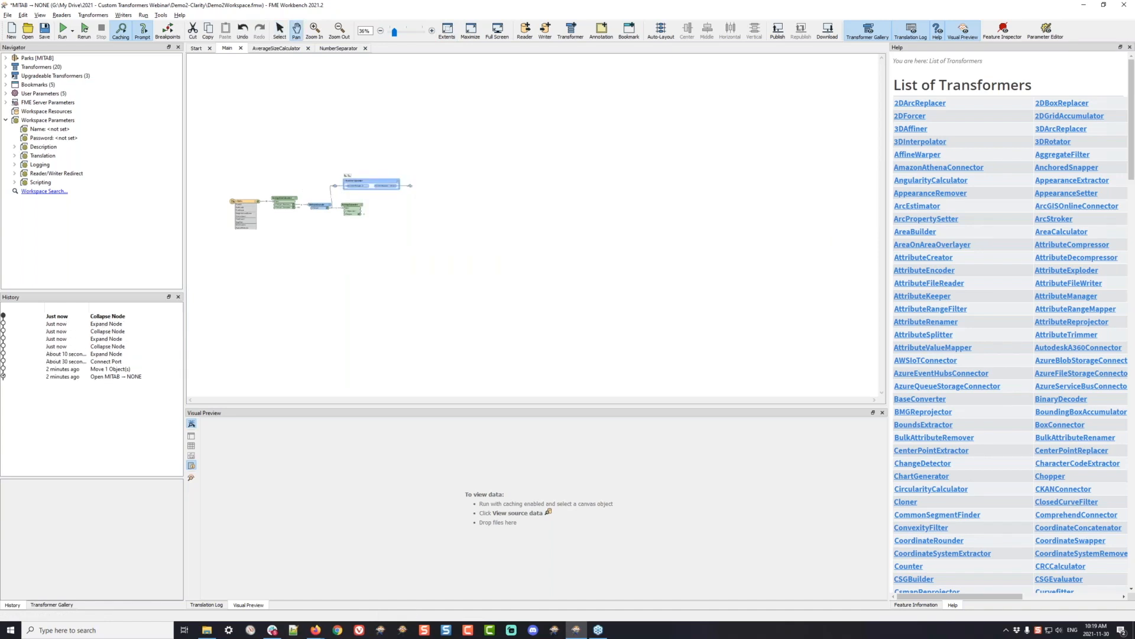
middle_click(300, 186)
click(447, 29)
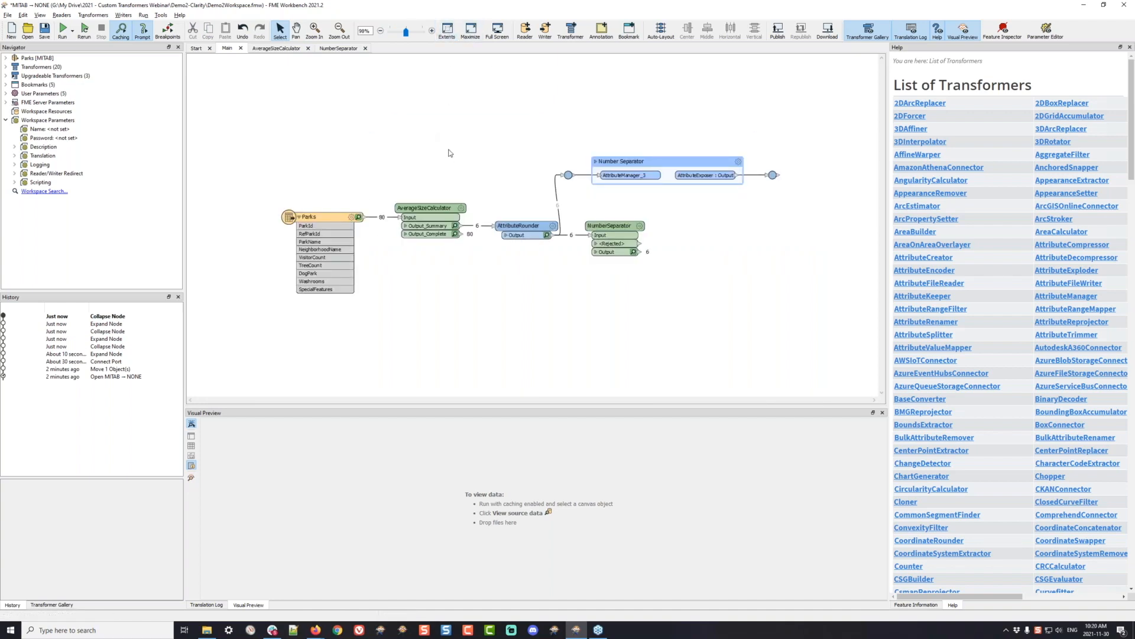
drag(407, 33, 410, 36)
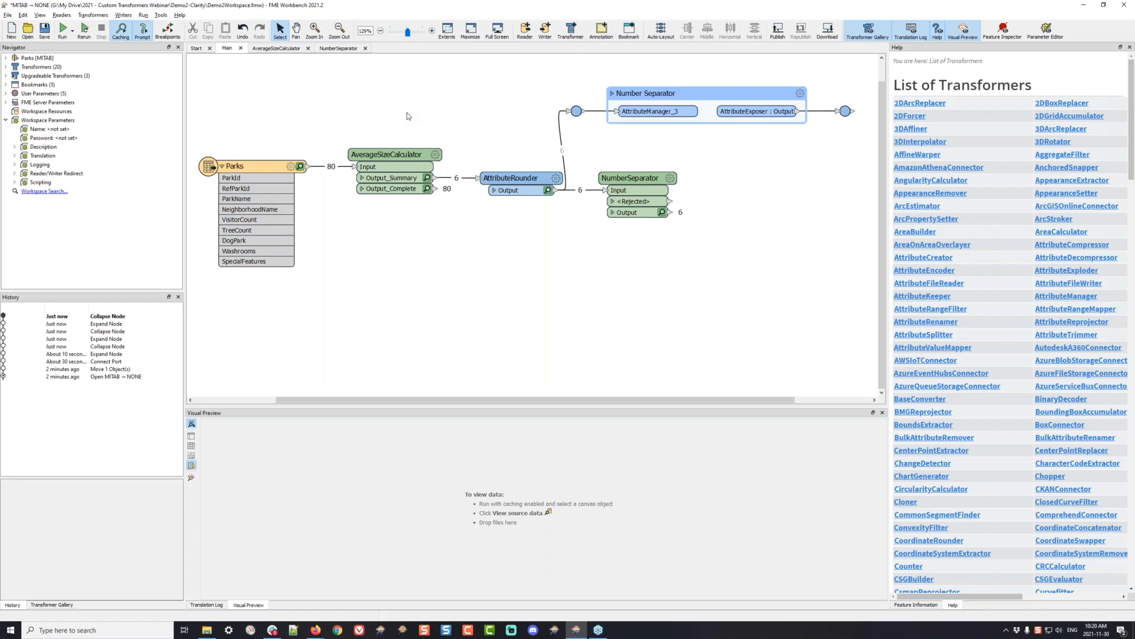
Compare the NumberSeparator transformer with the Number Separator bookmark, expanding the bookmark briefly and collapsing it again.
click(635, 181)
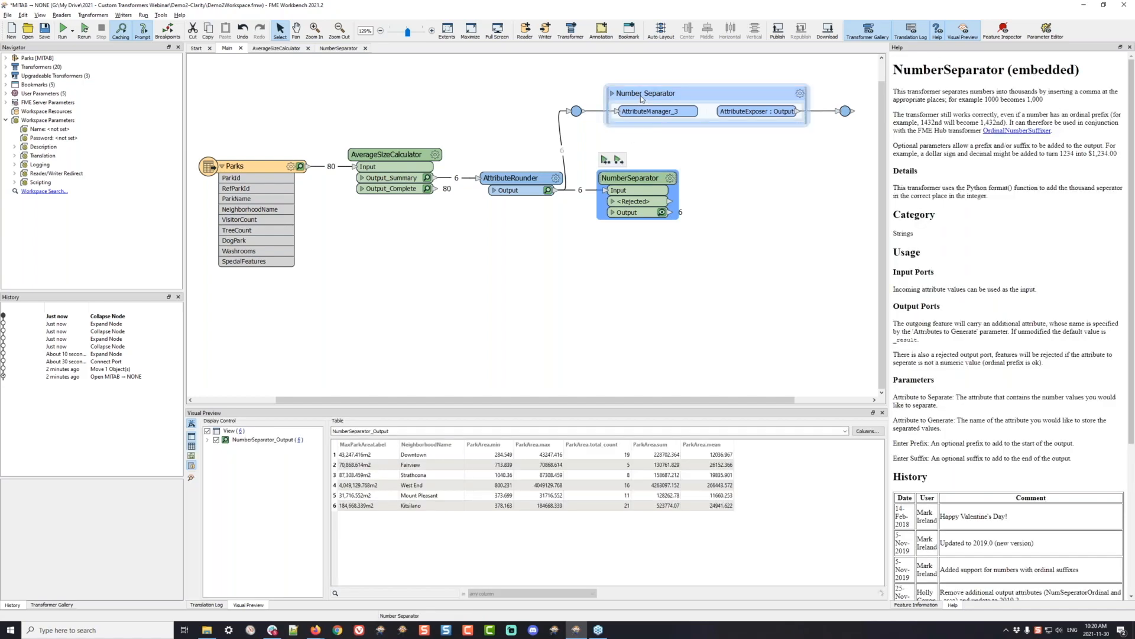
click(612, 96)
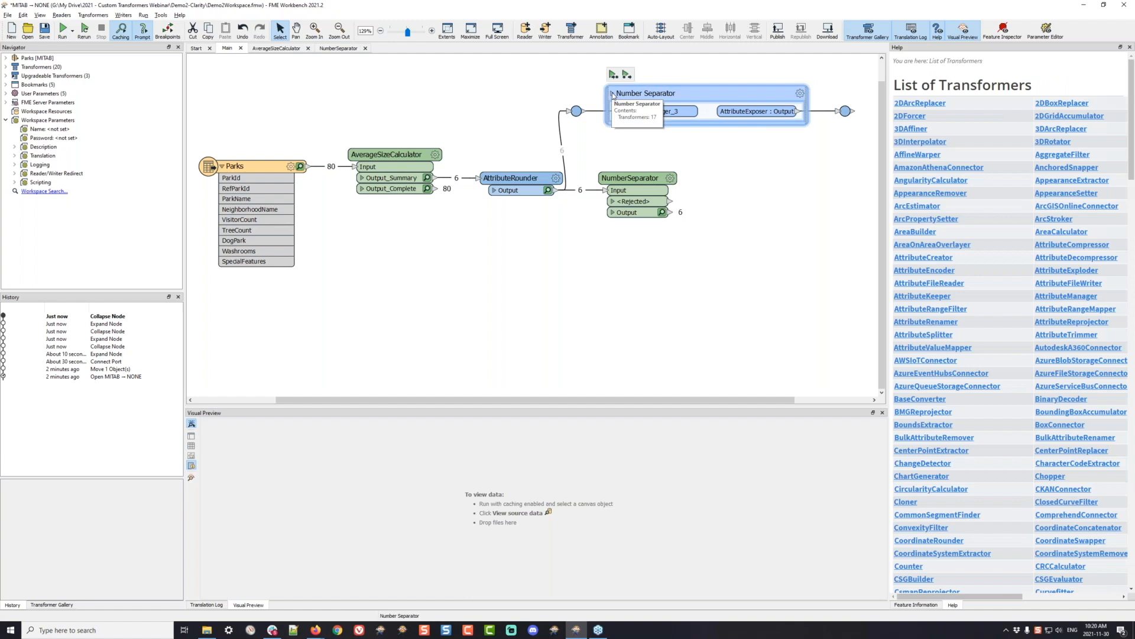
click(613, 94)
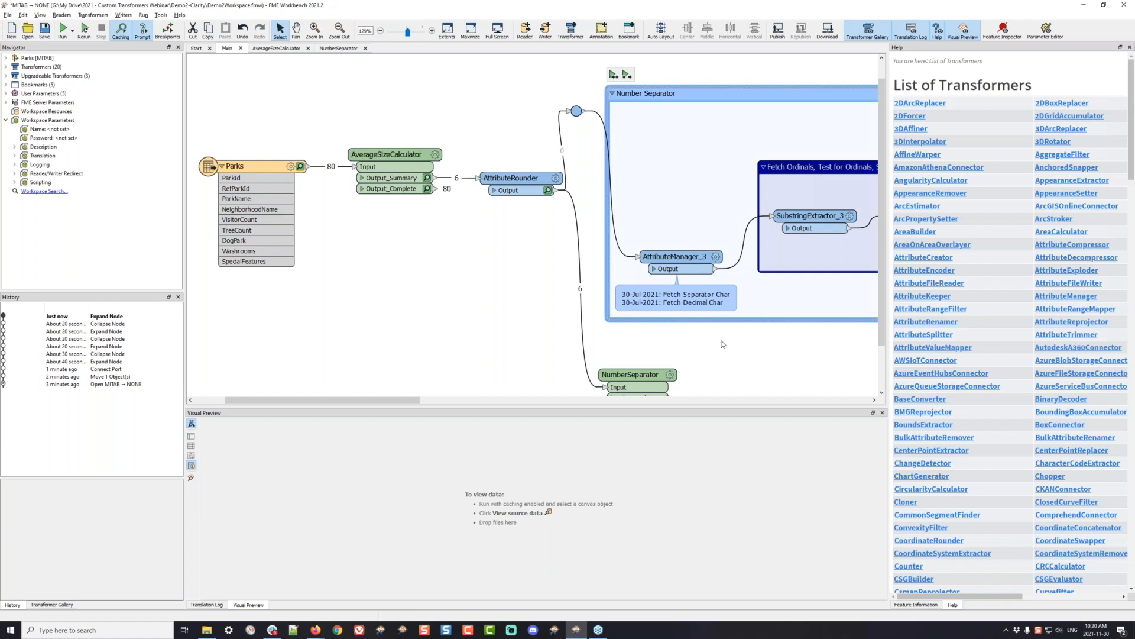
click(613, 94)
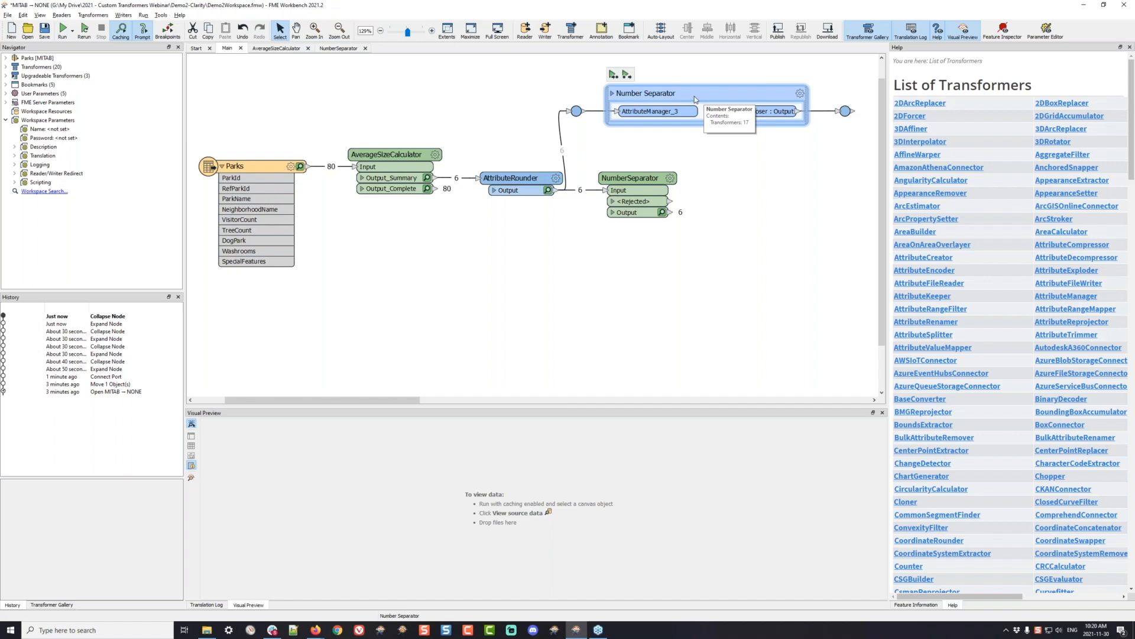
click(637, 179)
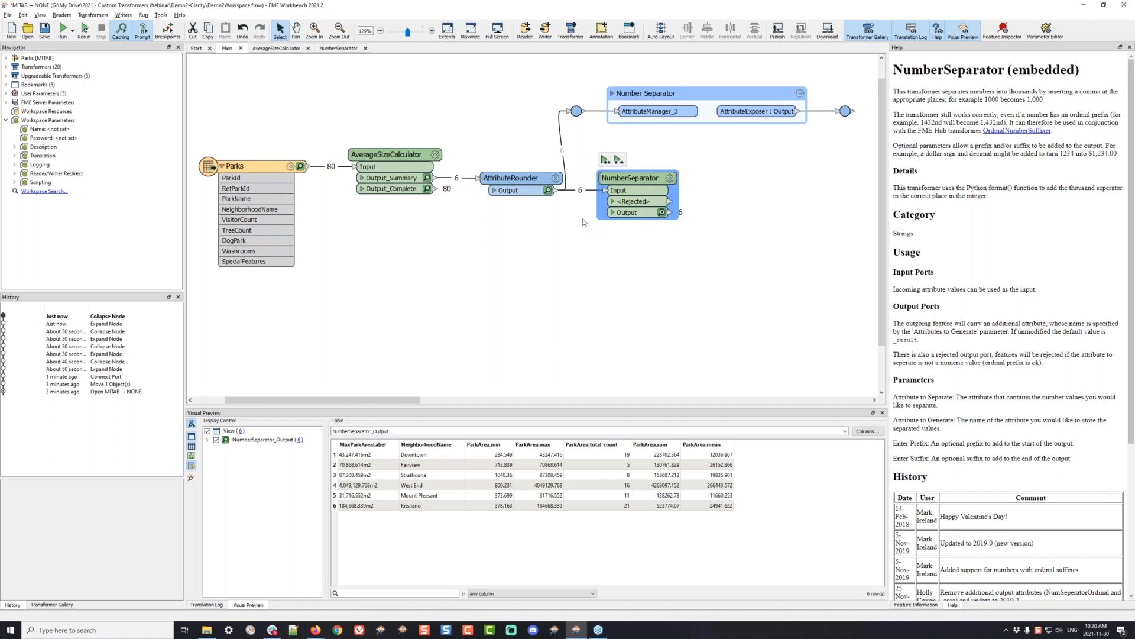
Nudge the NumberSeparator and the Number Separator bookmark slightly farther from the AttributeRounder.
drag(627, 182, 634, 182)
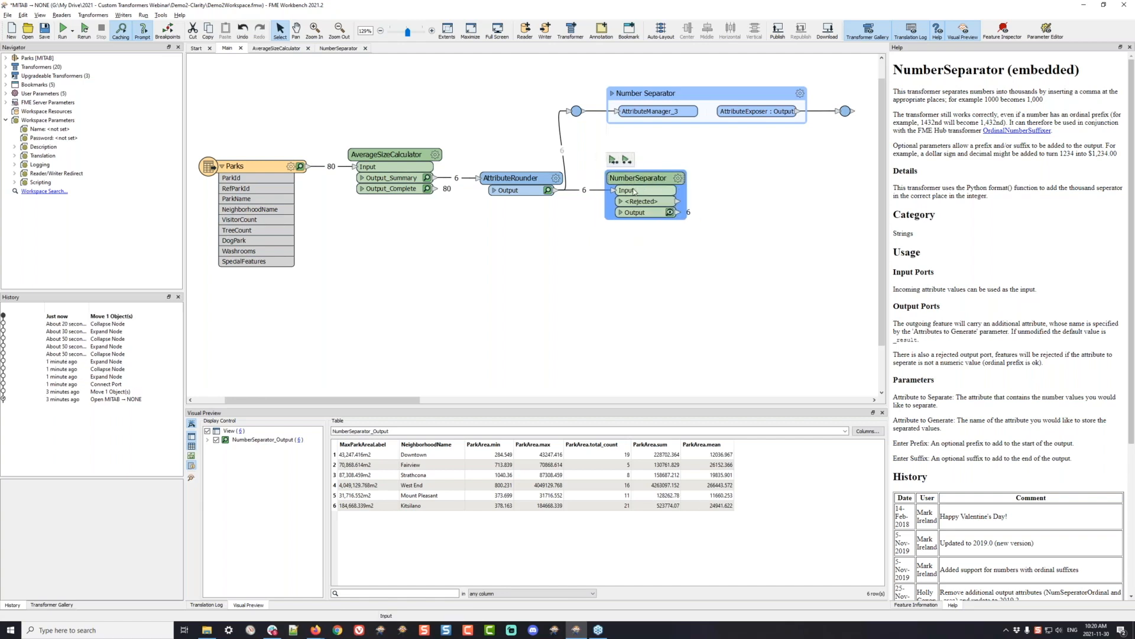
drag(707, 94, 716, 94)
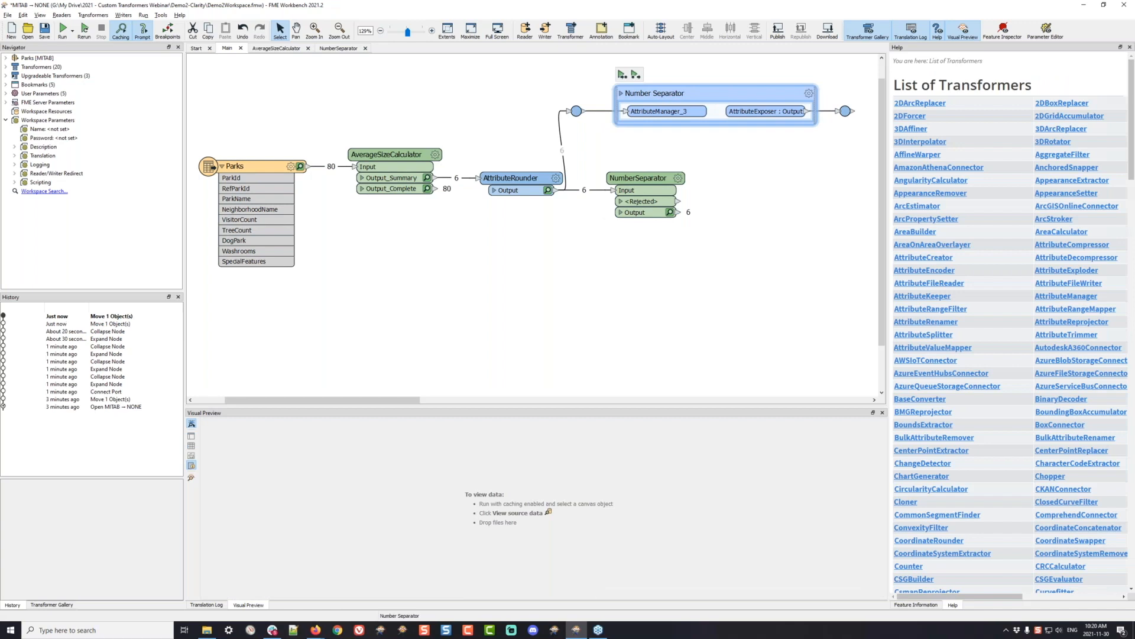
drag(713, 94, 709, 94)
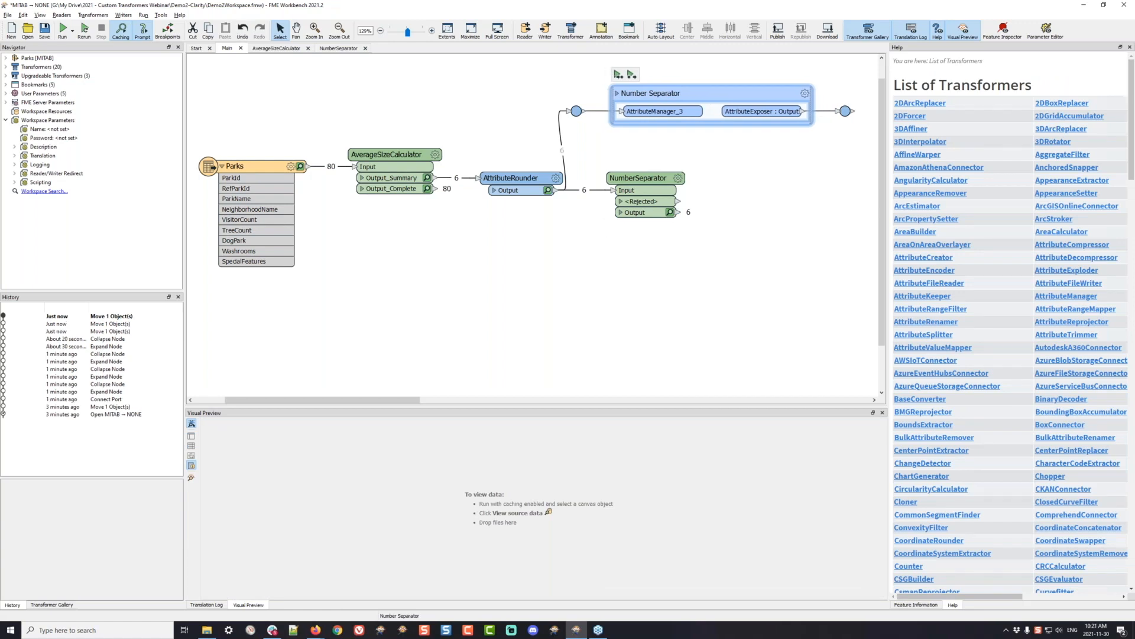
Disconnect the AttributeRounder from the Number Separator bookmark's junction and review the NumberSeparator's parameters without changing them.
drag(560, 122, 608, 135)
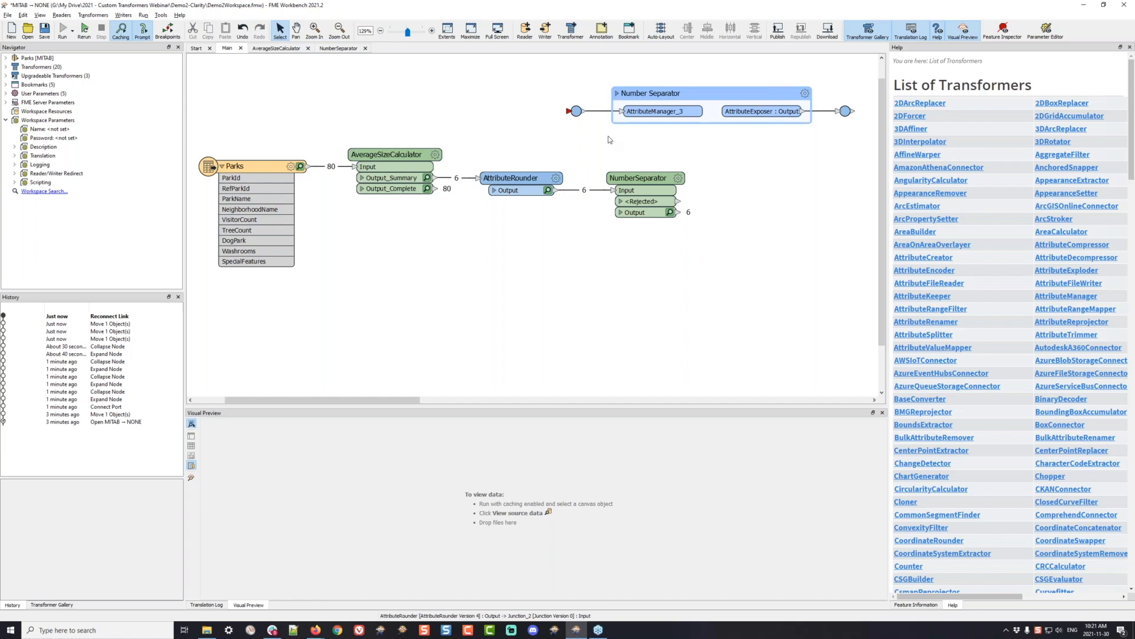
click(679, 179)
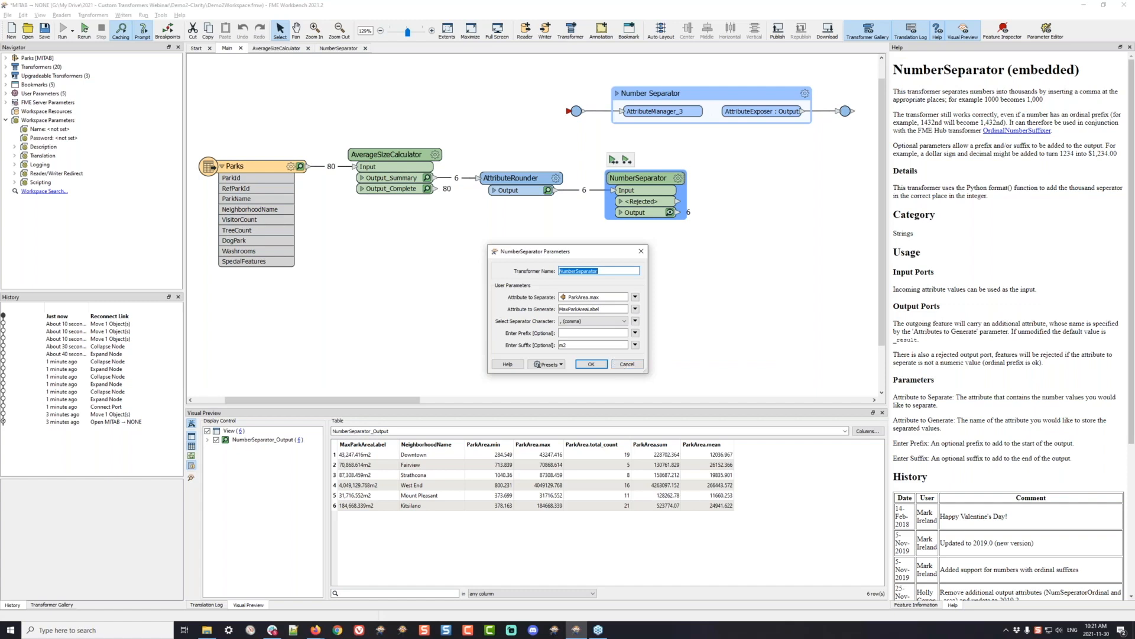
click(627, 365)
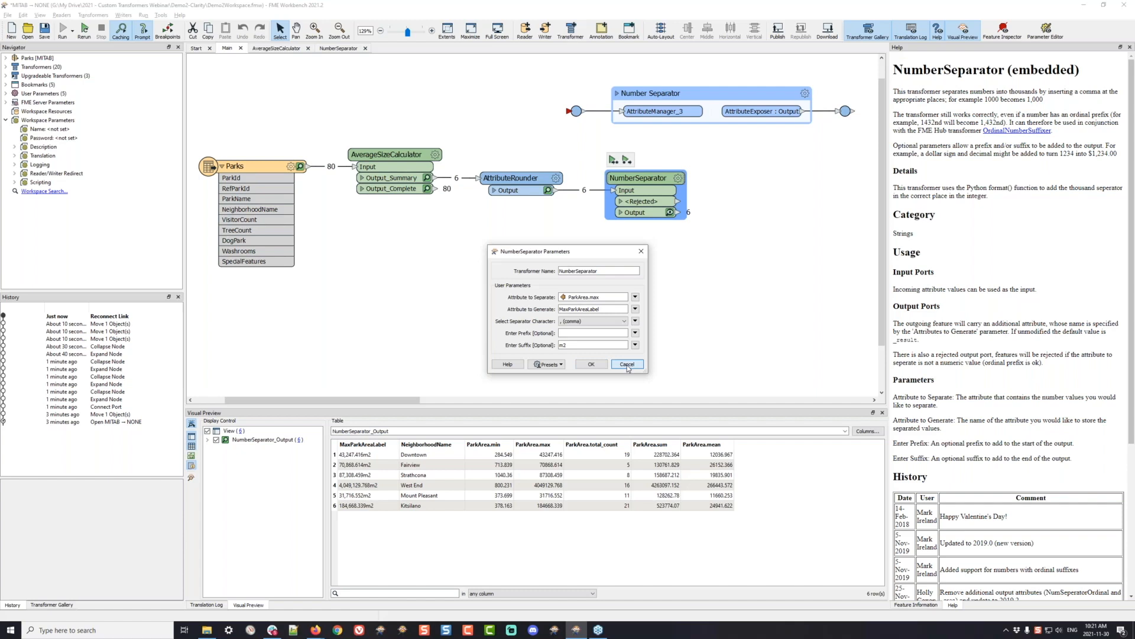
Inside the AverageSizeCalculator definition, expose the AreaCalculator's Multiplier as a published, required user parameter MULT with default value 1.
click(280, 50)
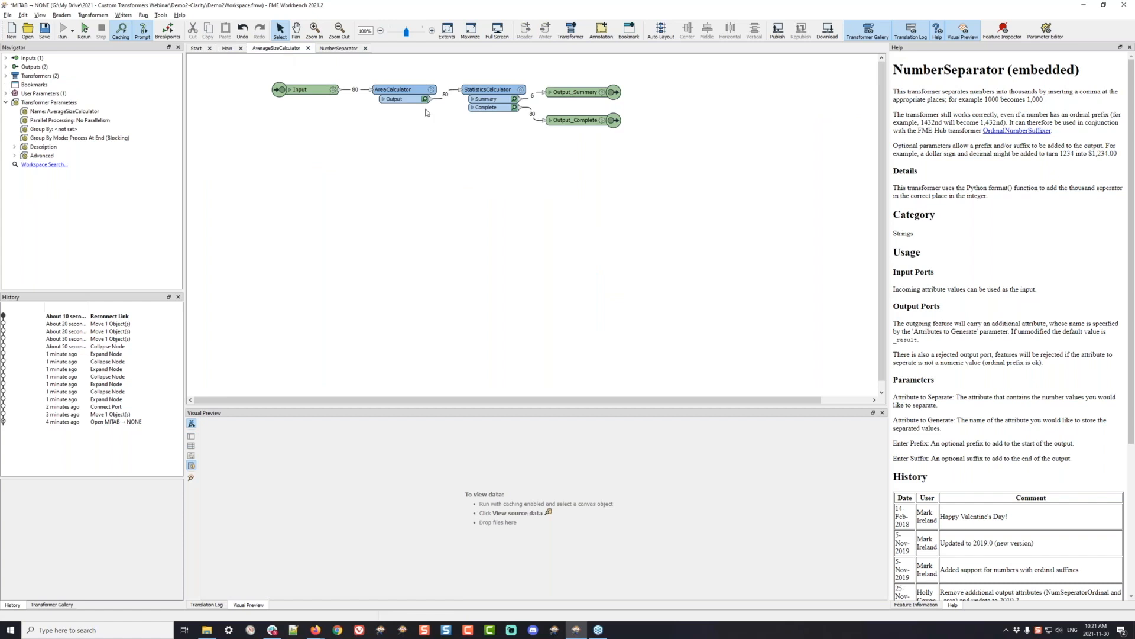
click(431, 90)
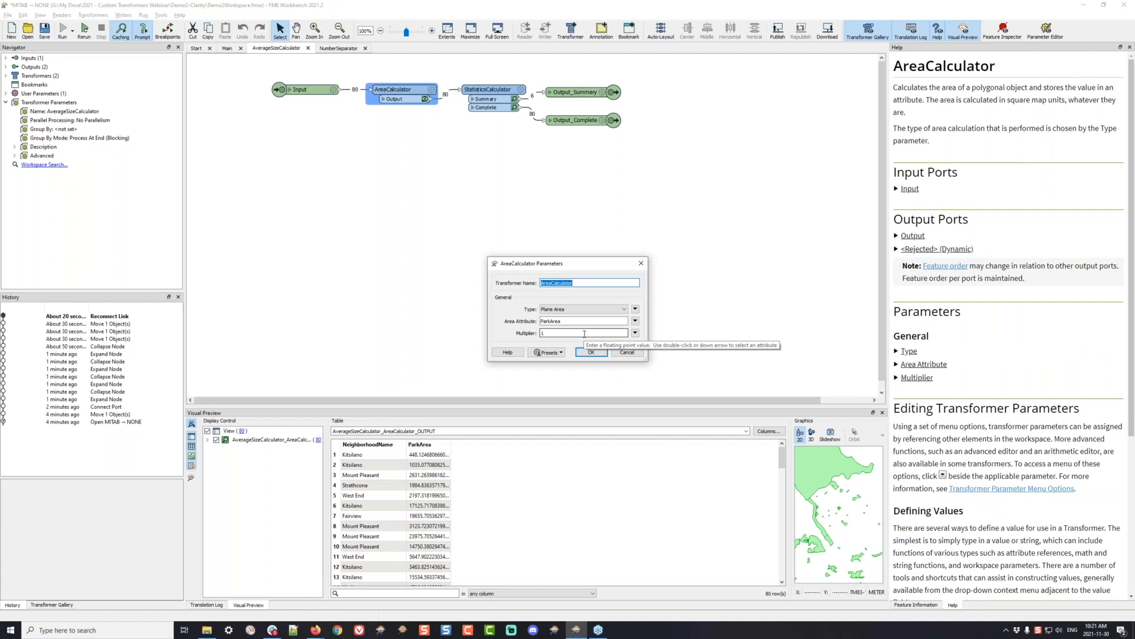
click(635, 333)
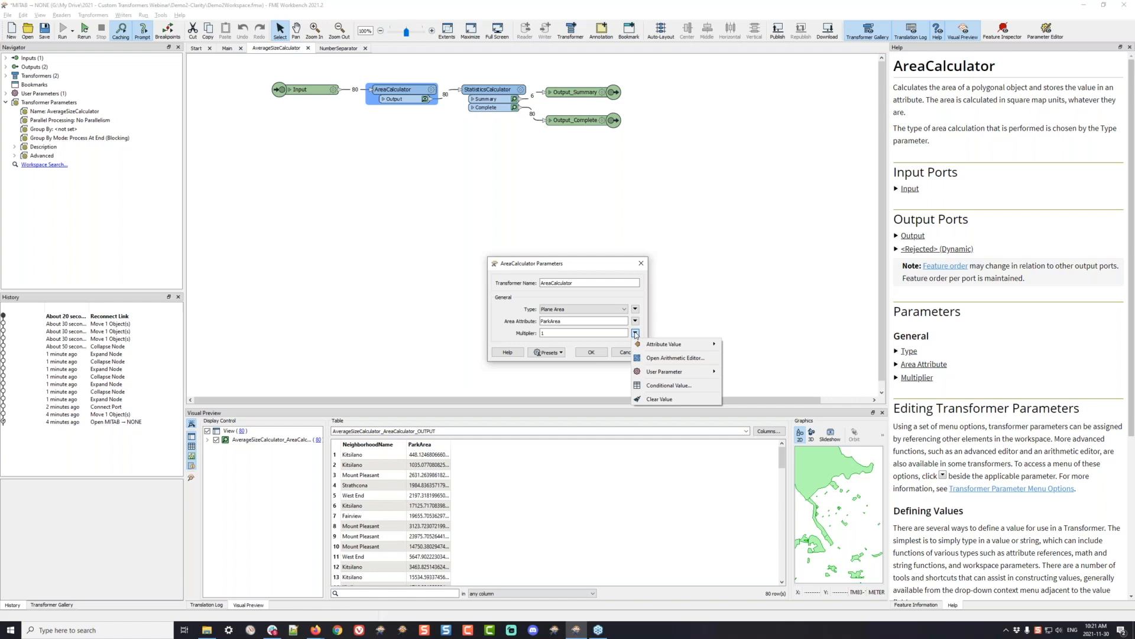
mouse_move(665, 376)
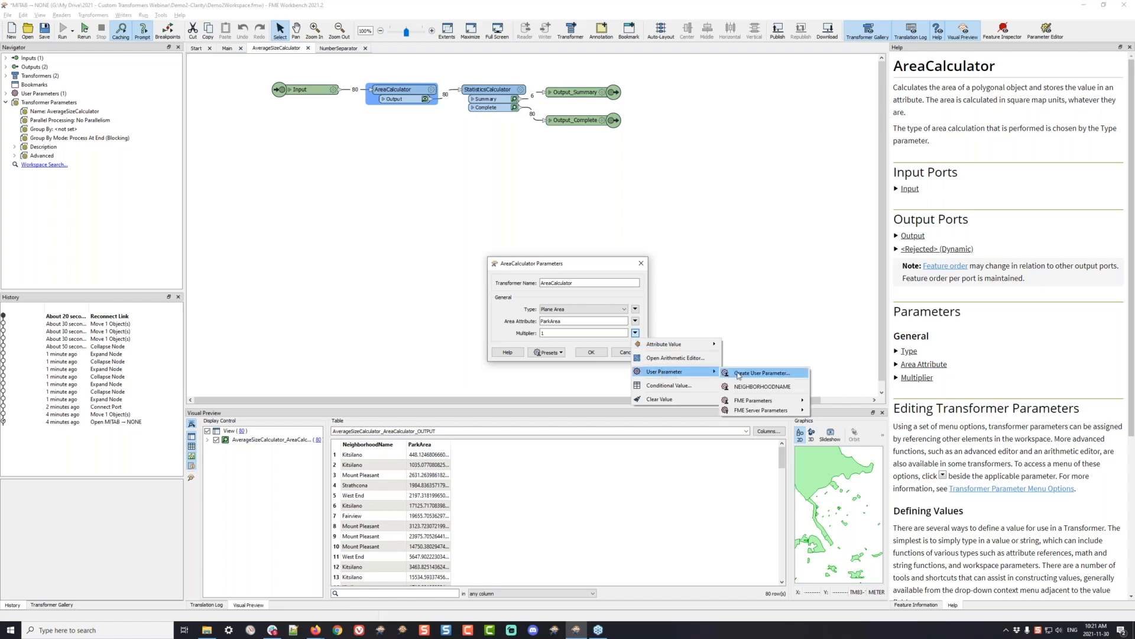
click(760, 373)
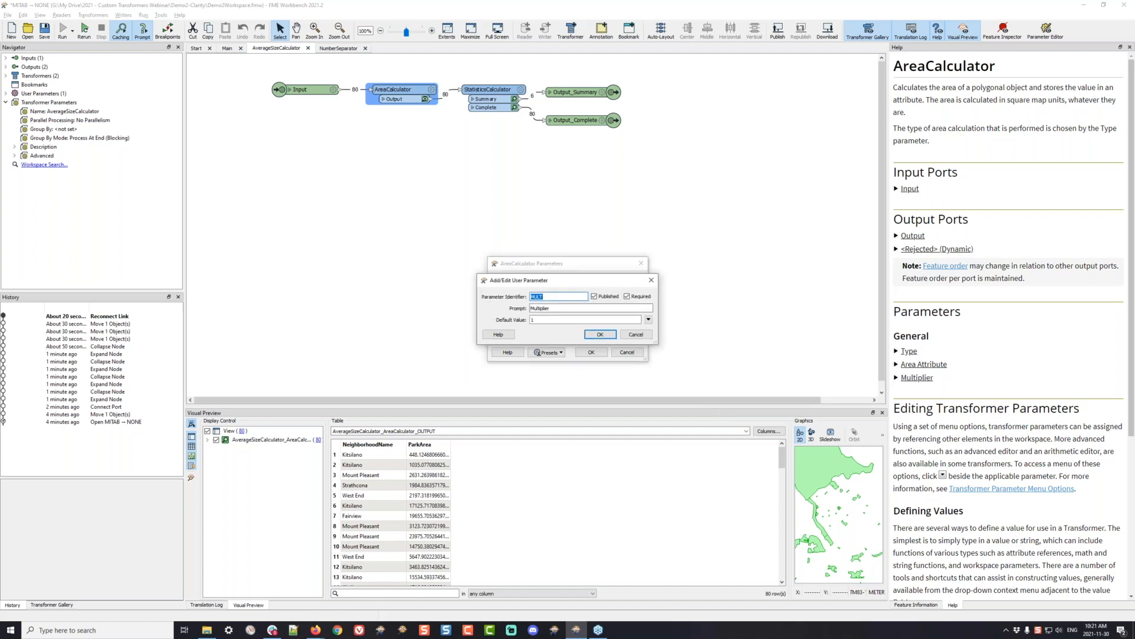
click(606, 337)
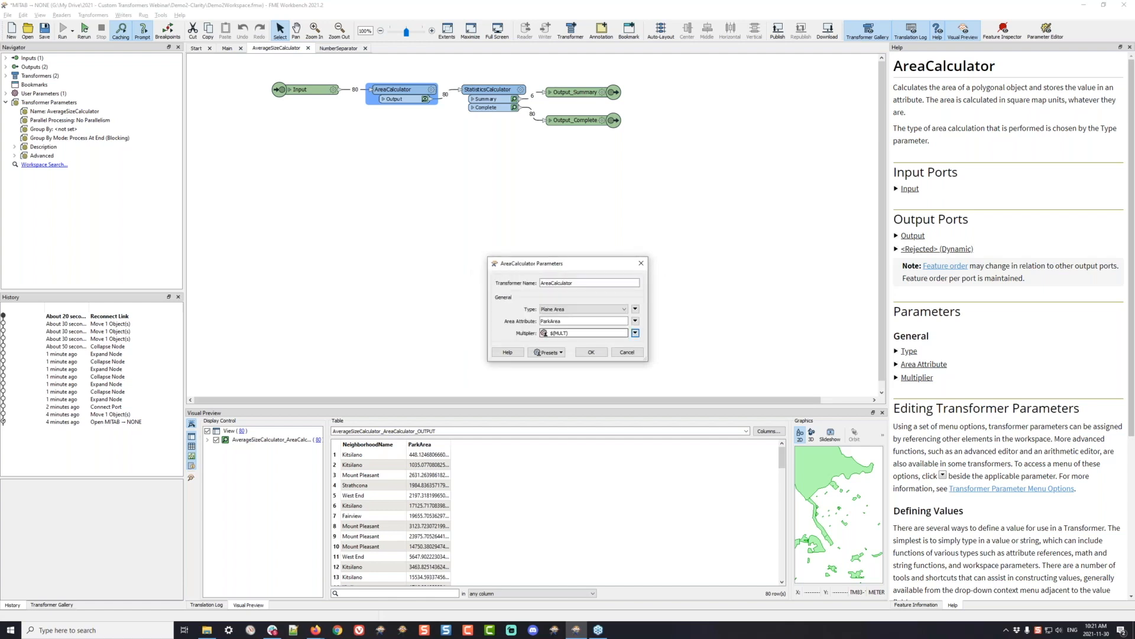
click(590, 352)
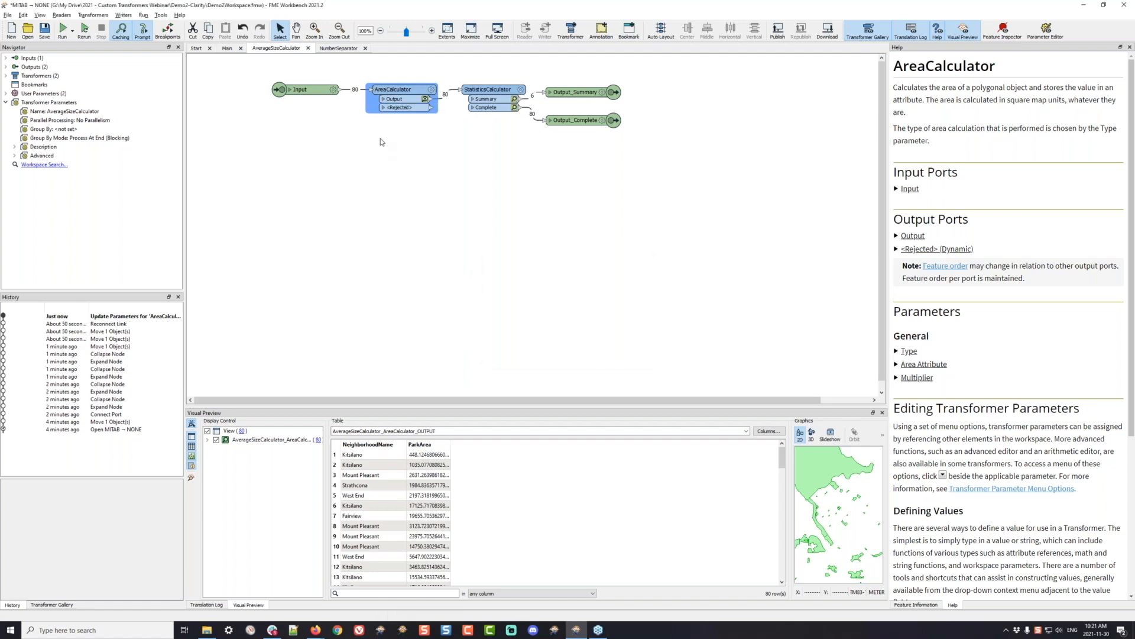
On the main canvas, accept the AverageSizeCalculator's parameters with Multiplier at 1 and review them once more.
click(225, 50)
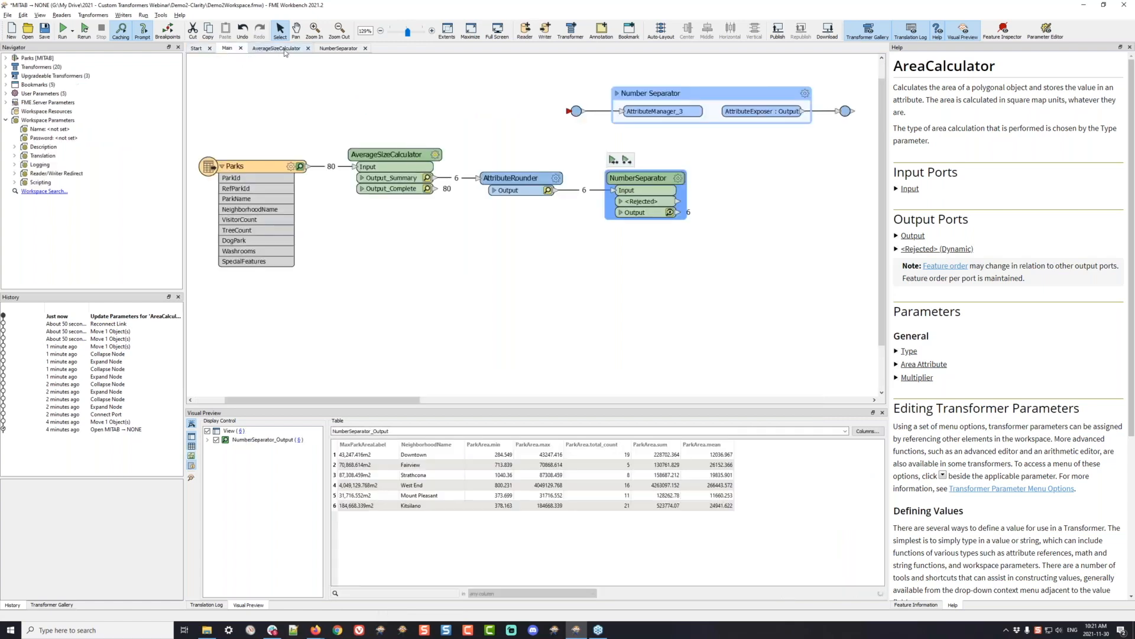
click(435, 154)
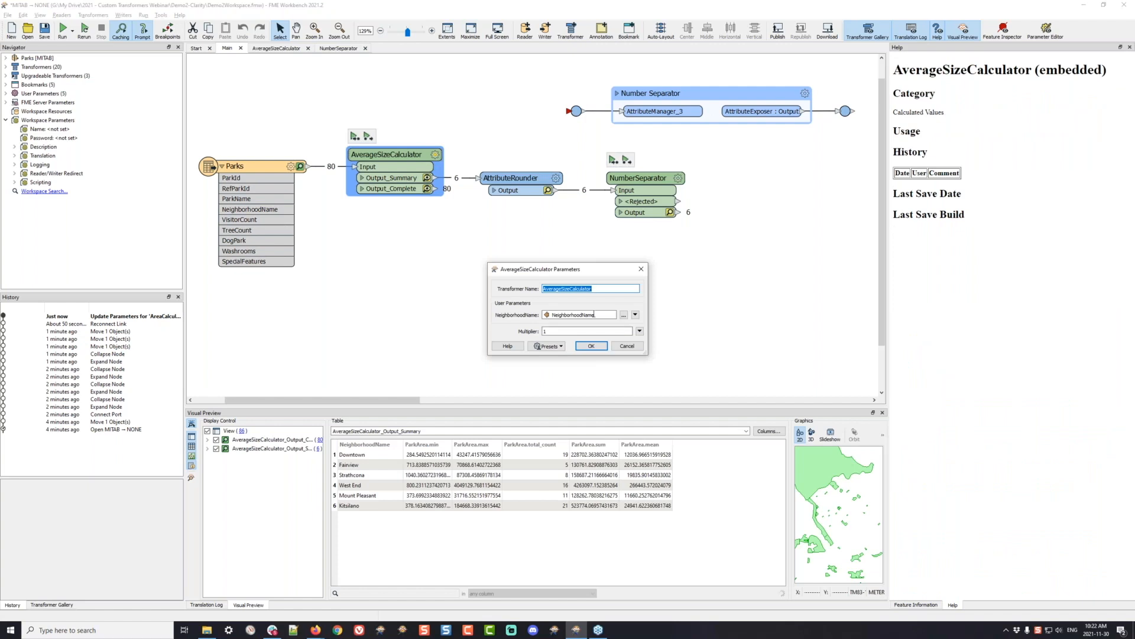
click(564, 331)
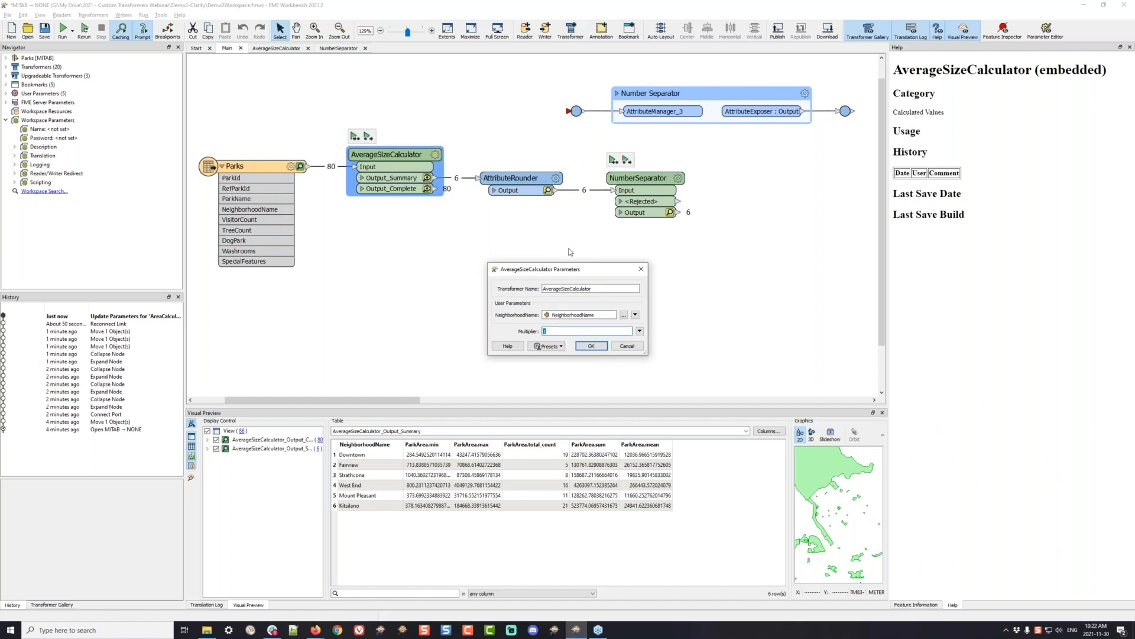
click(583, 345)
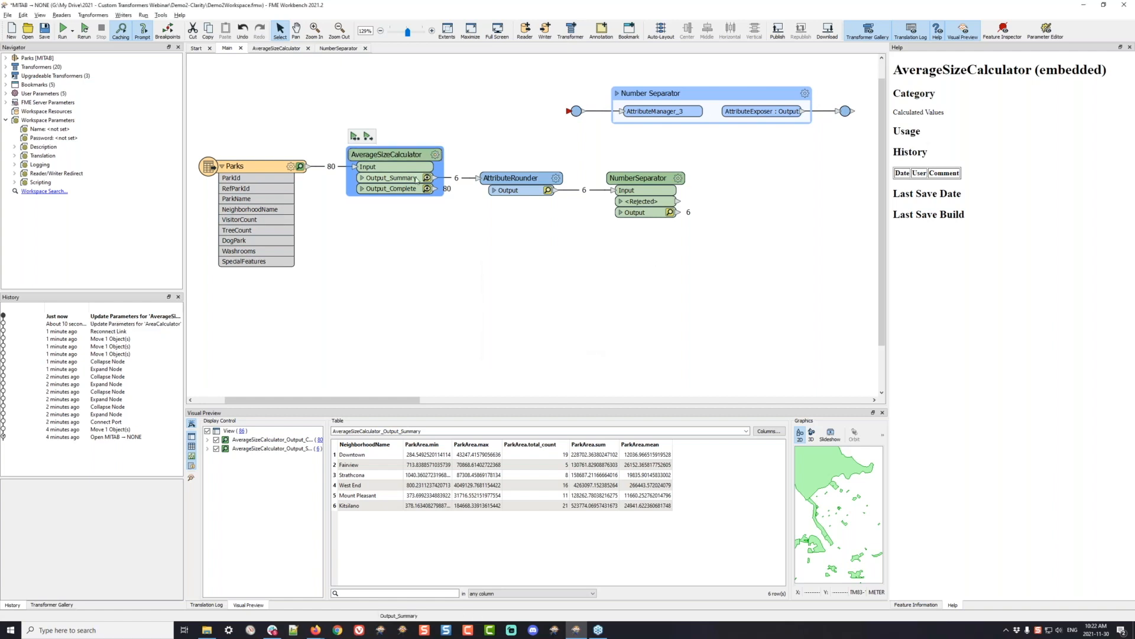
click(435, 155)
click(627, 348)
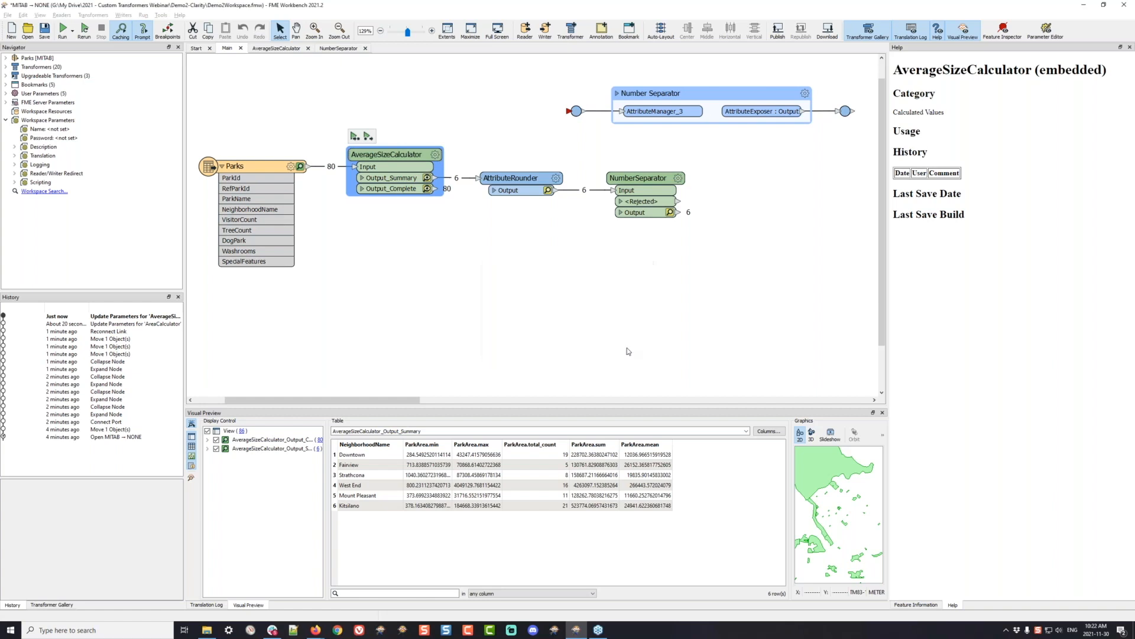
Check the AreaCalculator's Multiplier link inside the AverageSizeCalculator definition without changing it, and return to the main canvas.
double_click(385, 155)
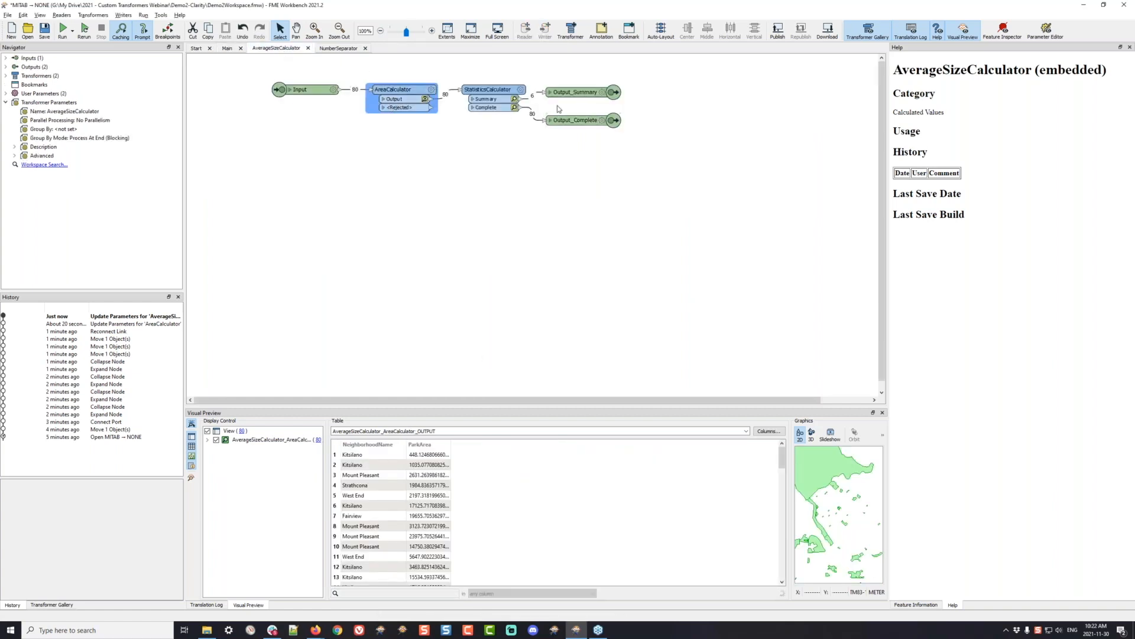
click(430, 91)
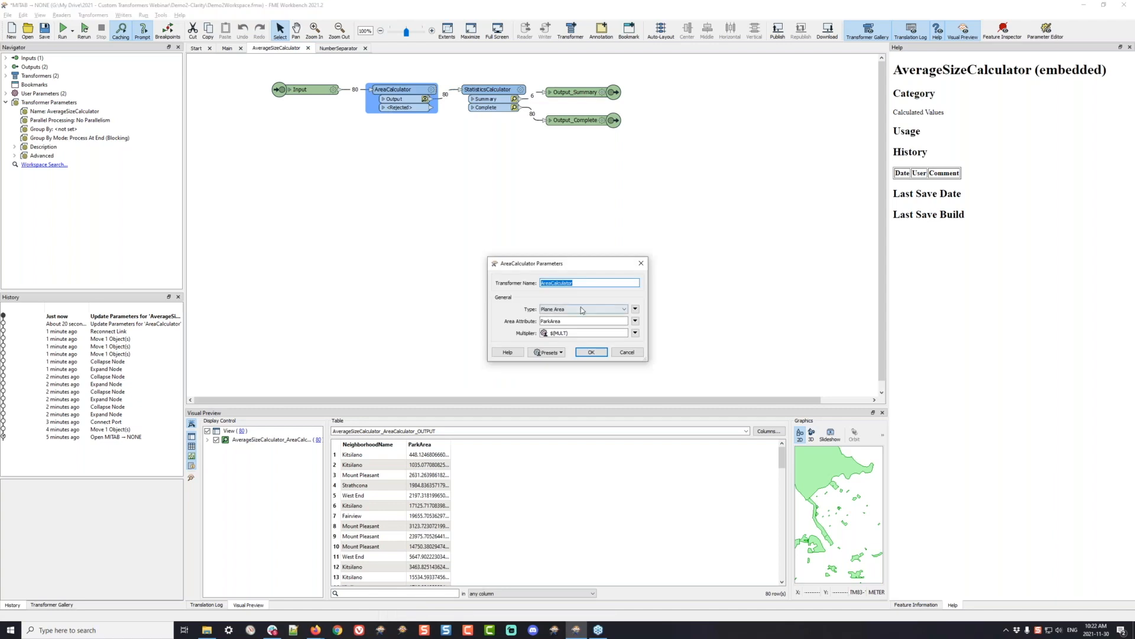
click(625, 349)
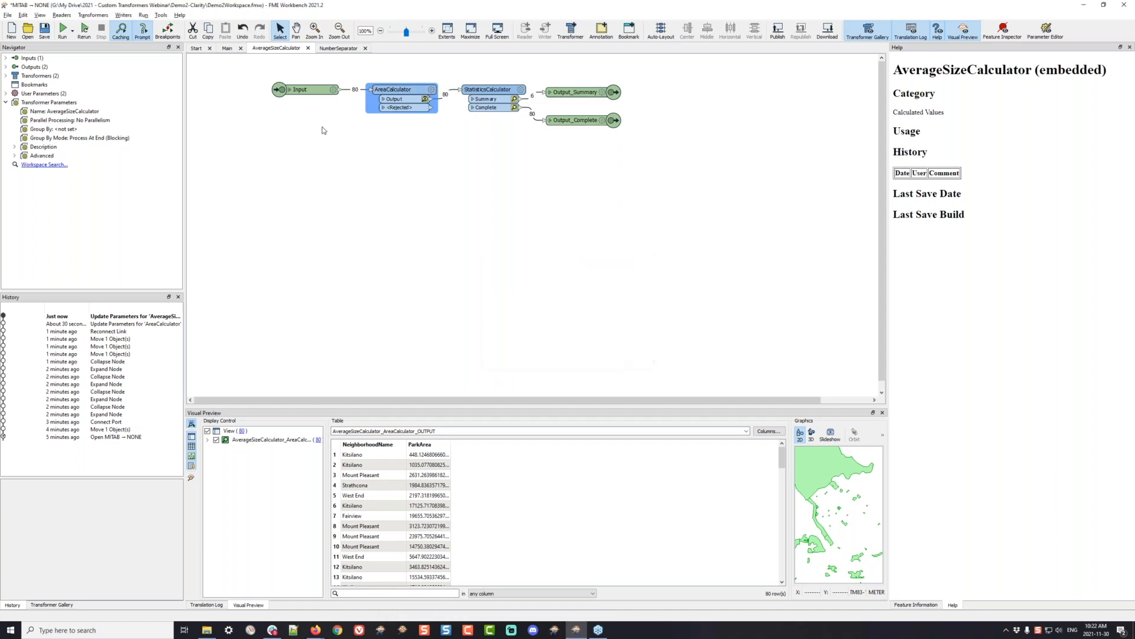
click(227, 47)
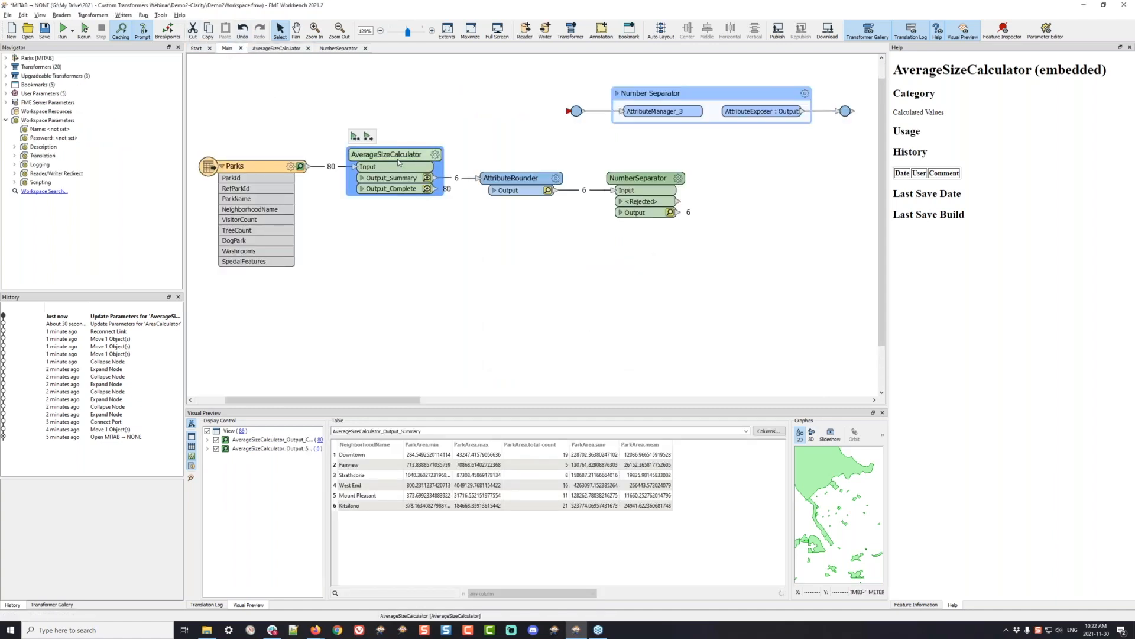
mouse_move(399, 162)
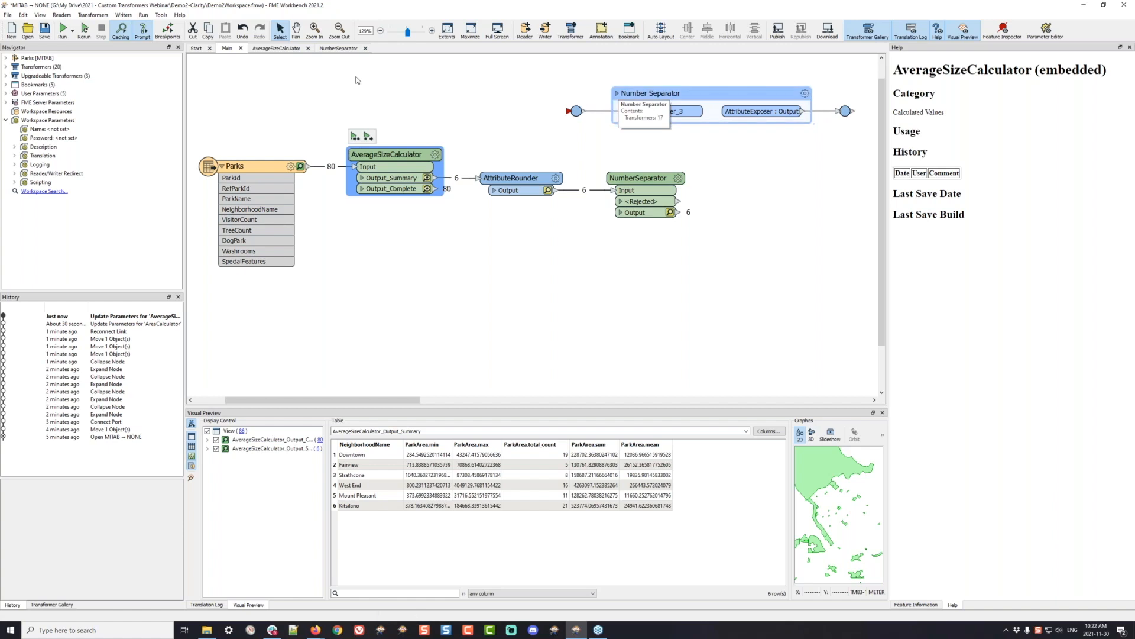
Run the workspace, connect the AttributeRounder's output to the Number Separator bookmark's input junction, and rerun with the prompted default values.
click(63, 37)
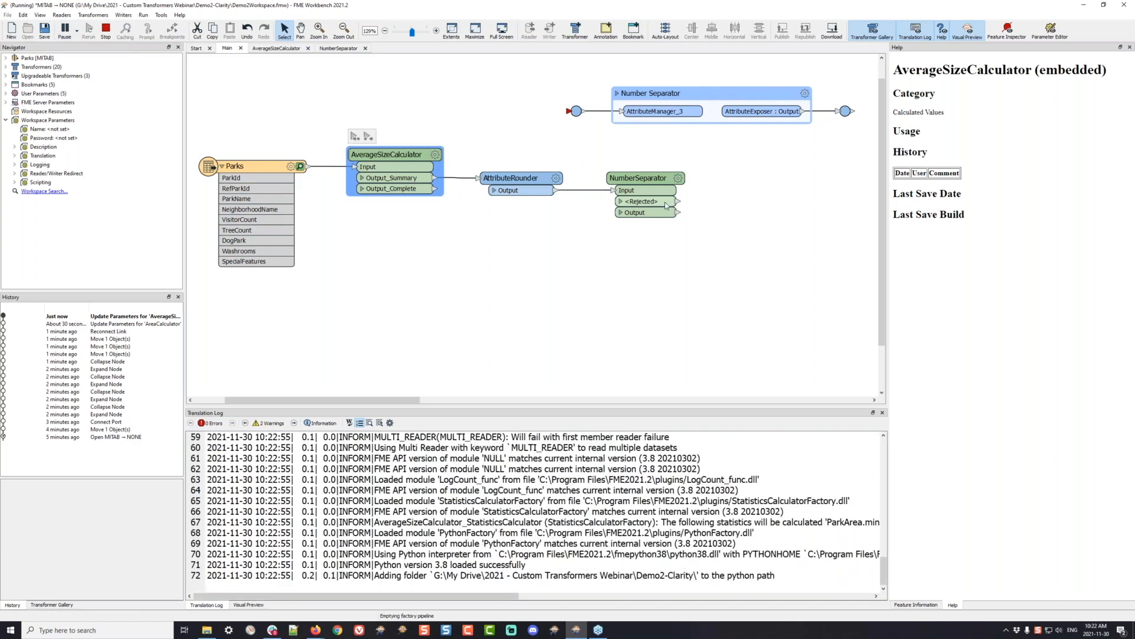
drag(556, 191, 576, 110)
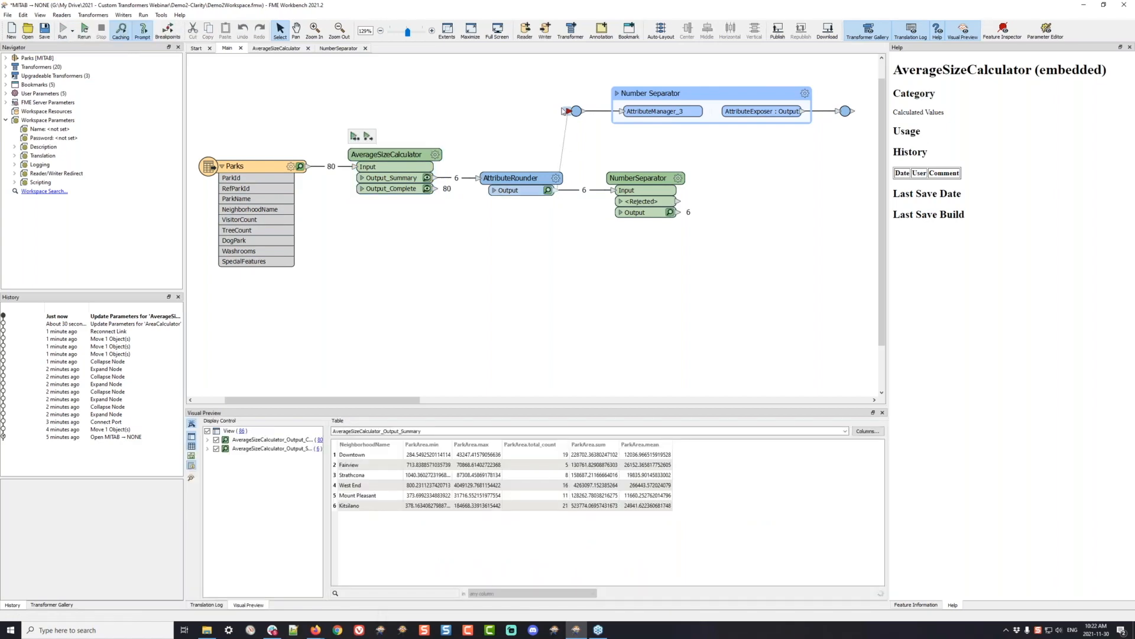
click(63, 28)
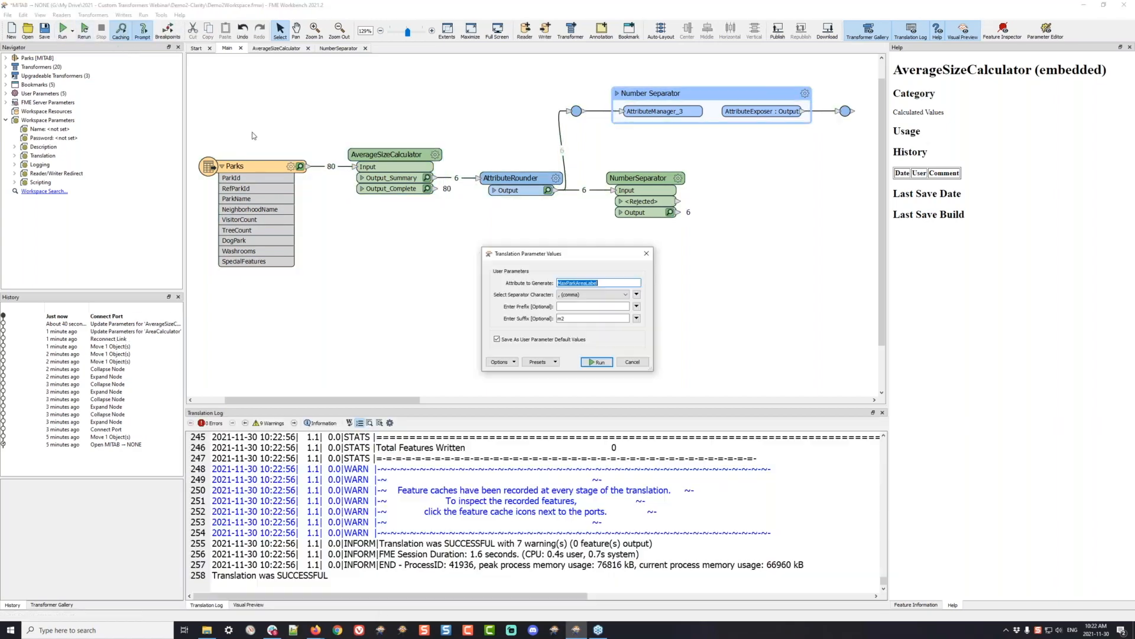
key(Return)
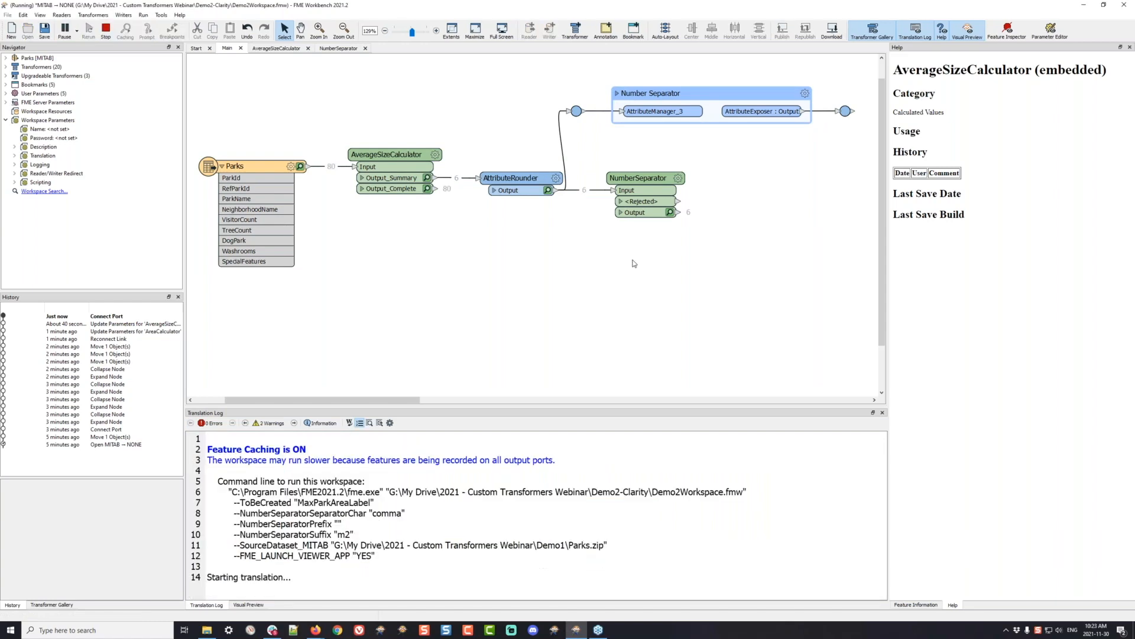
Inspect the NumberSeparator's output cache and the StringSearcher and SubstringExtractor caches inside its definition, and return to the main canvas.
click(670, 212)
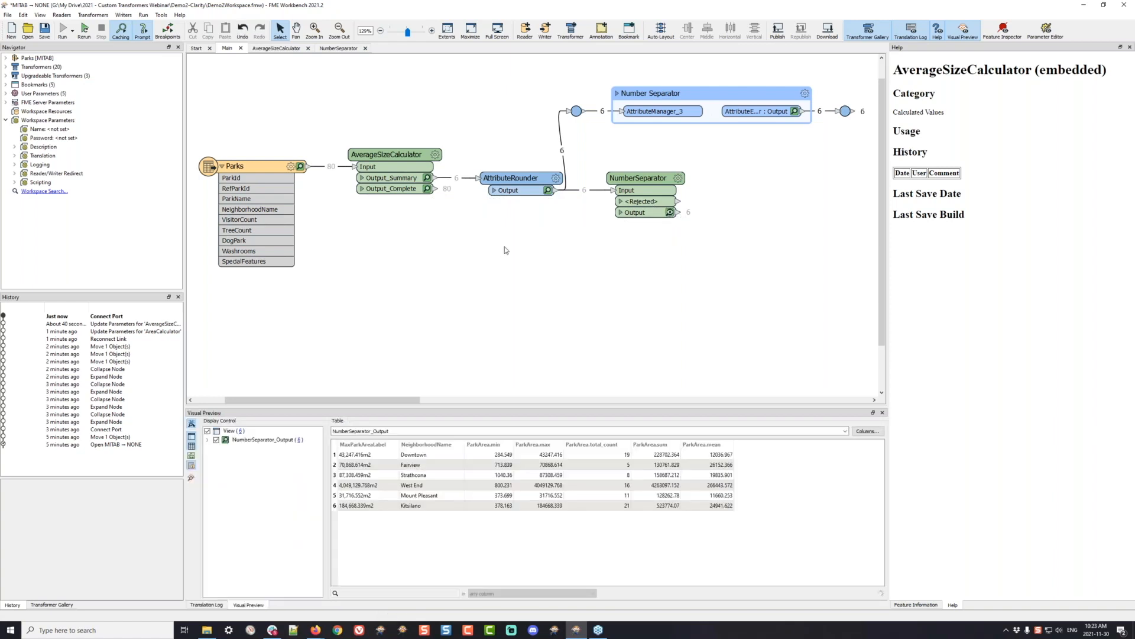
click(338, 48)
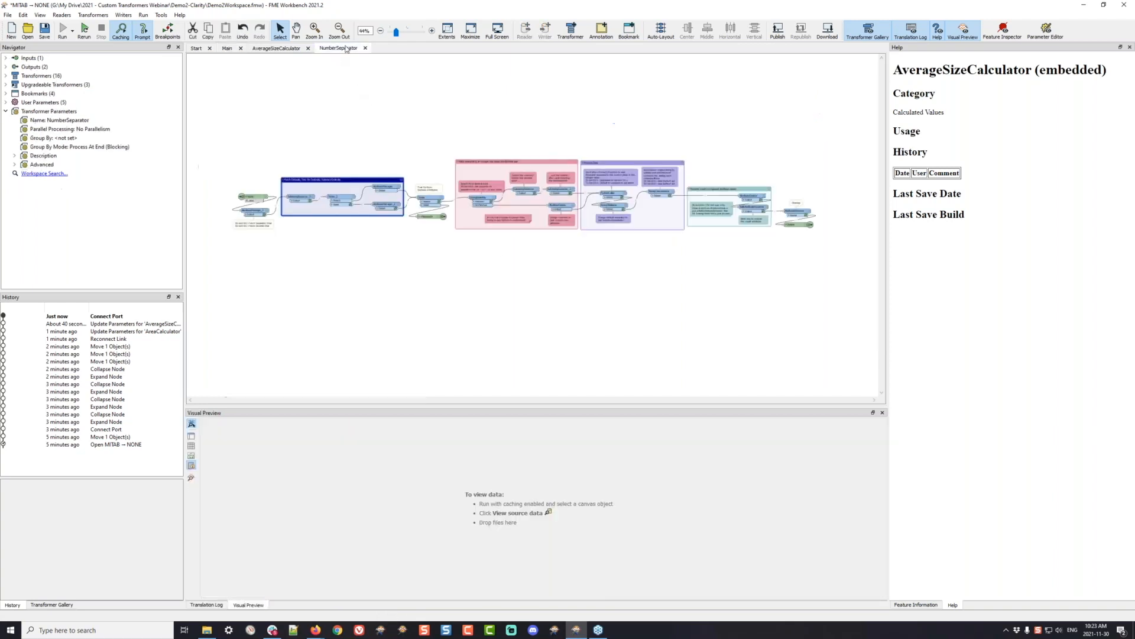
key(s)
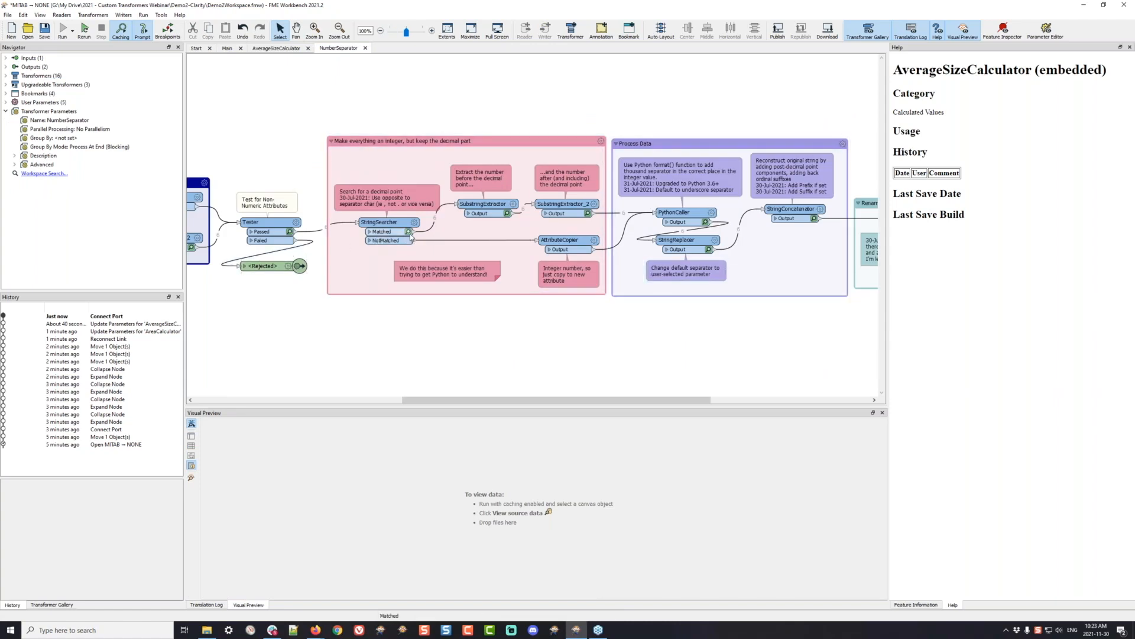
click(408, 232)
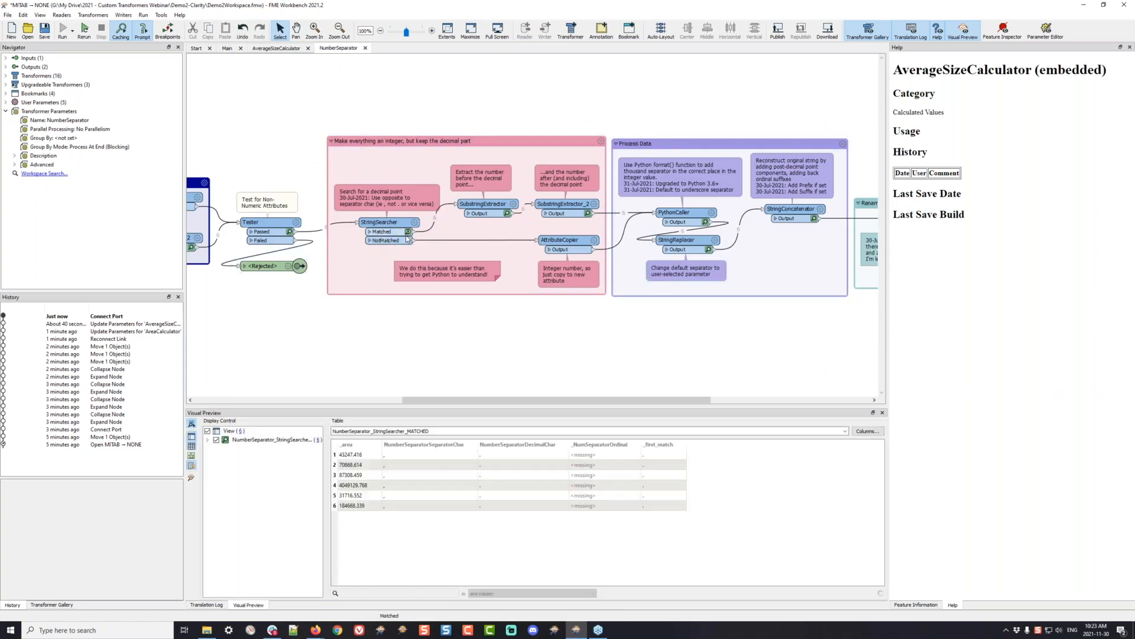
click(507, 212)
click(228, 49)
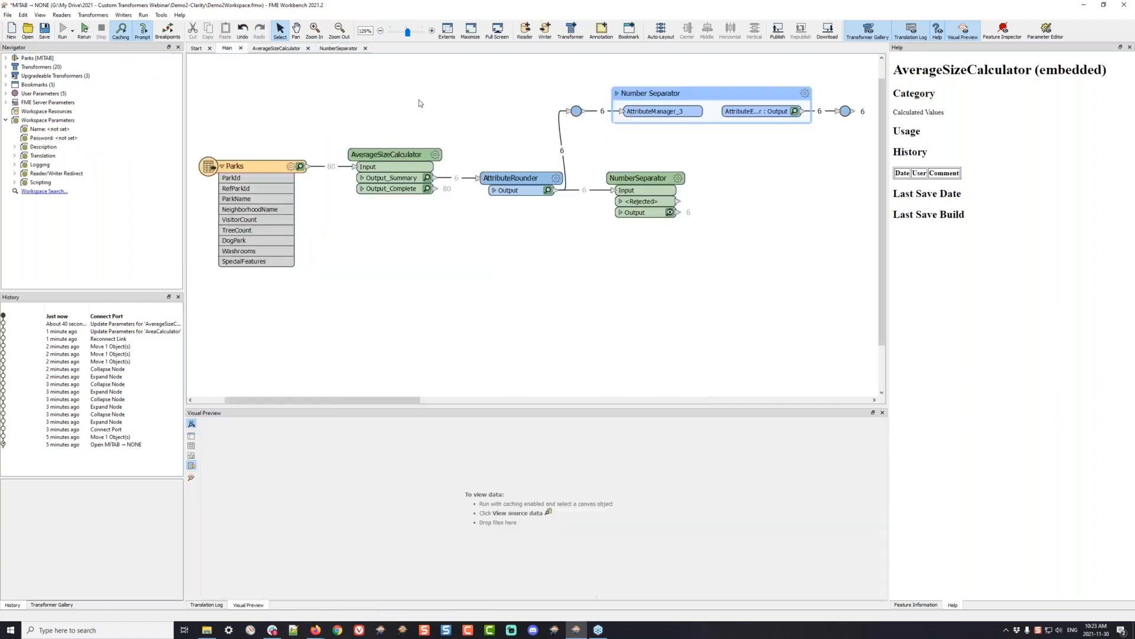
Inspect the Number Separator bookmark's output cache, briefly expand and collapse the bookmark, and minimize the workspace window.
click(795, 113)
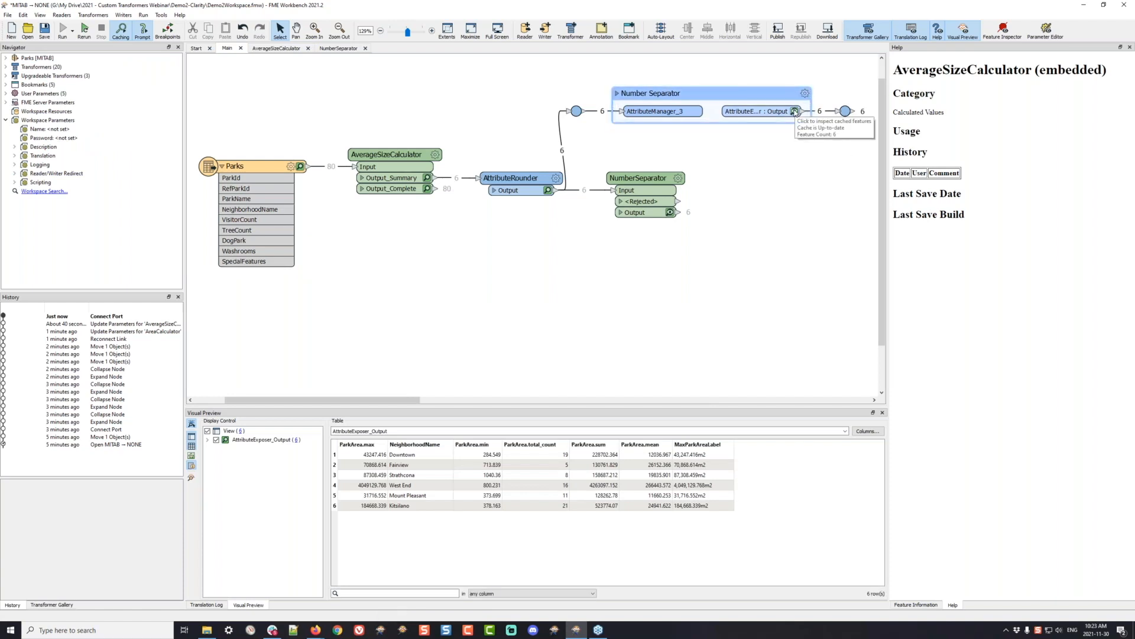
click(617, 94)
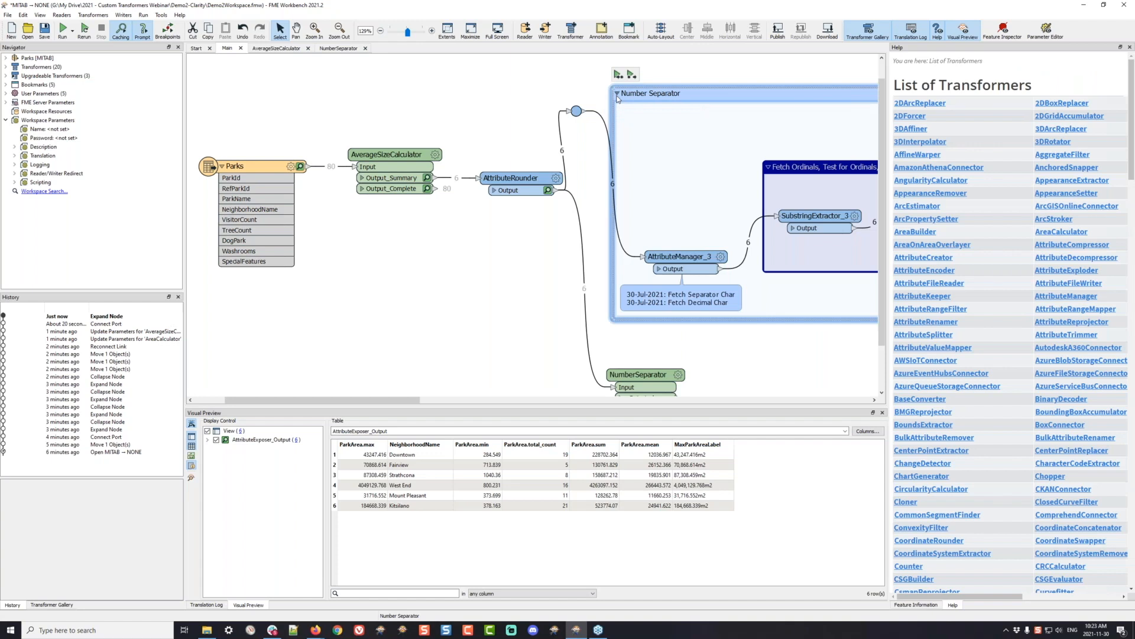
click(616, 94)
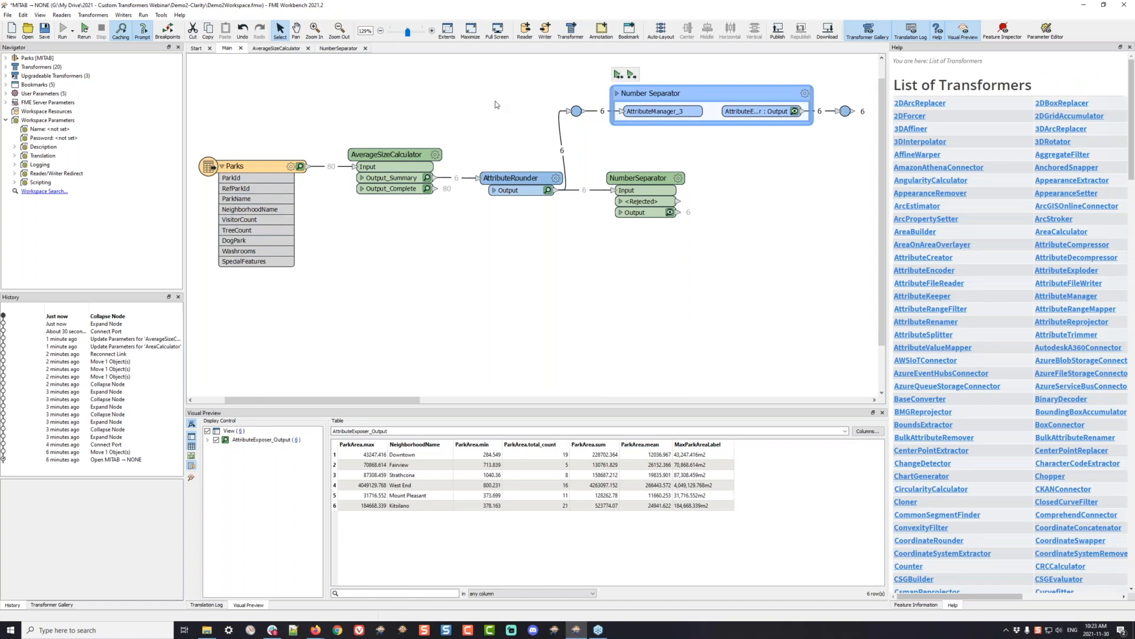
click(1083, 6)
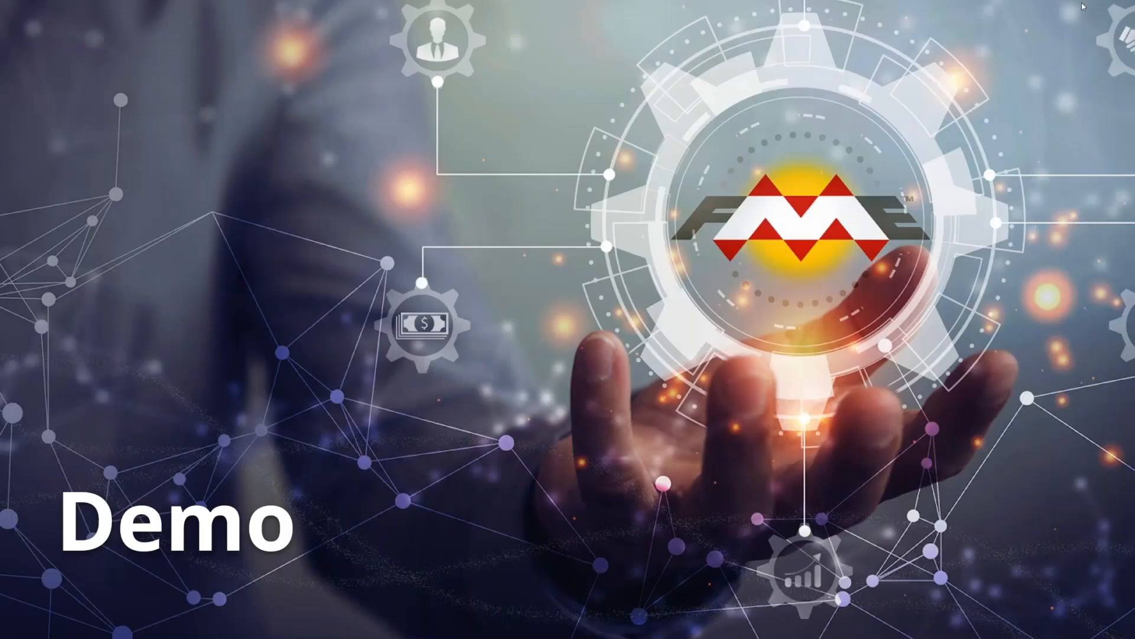
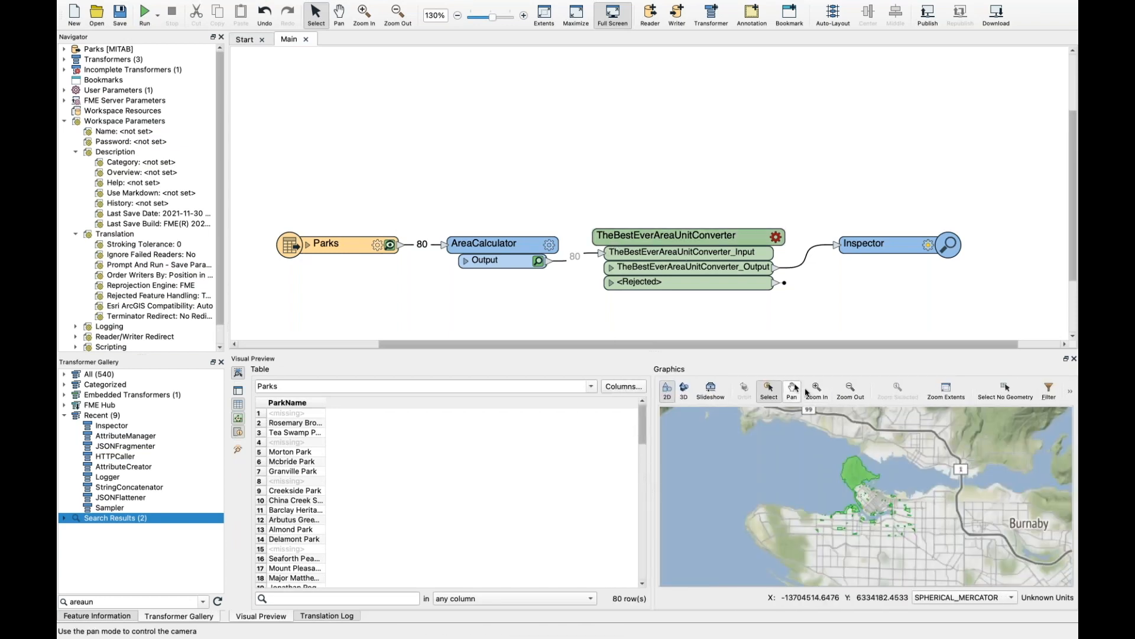
Inspect the AreaCalculator's output cache and configure TheBestEverAreaUnitConverter to convert _area from square metre [SI unit] to square yard.
click(538, 261)
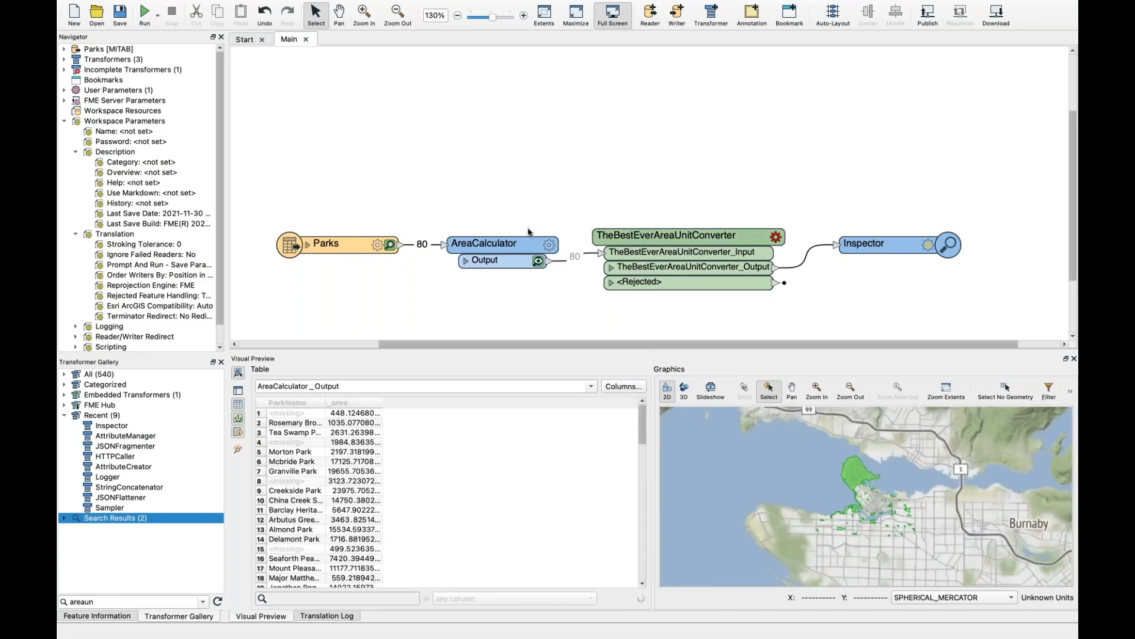
scroll(528, 229, down, 3)
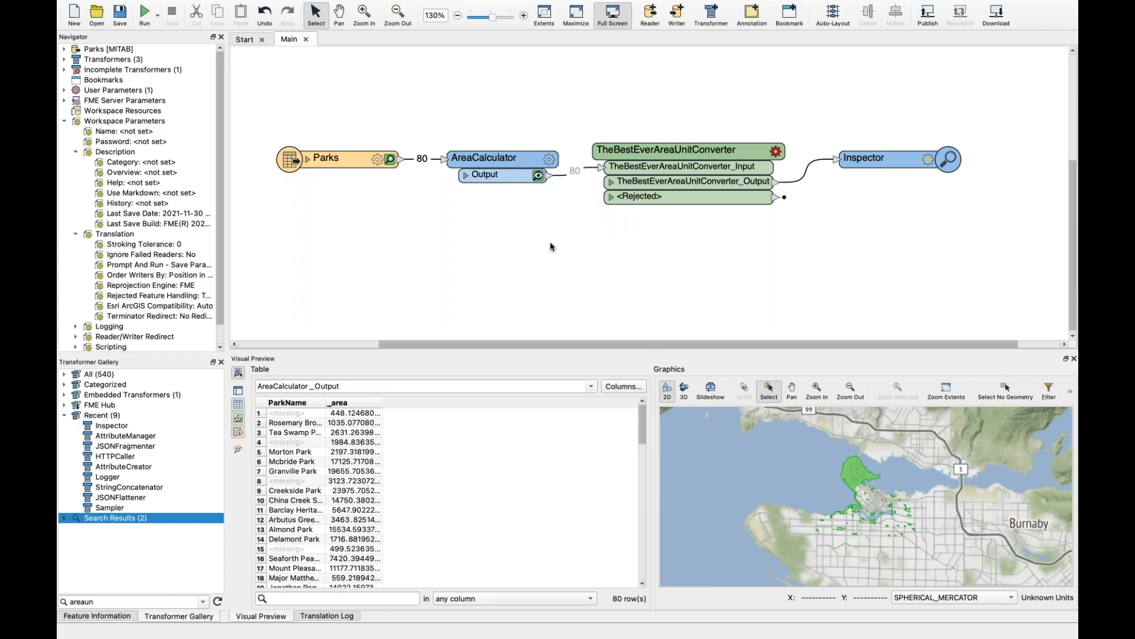
double_click(652, 154)
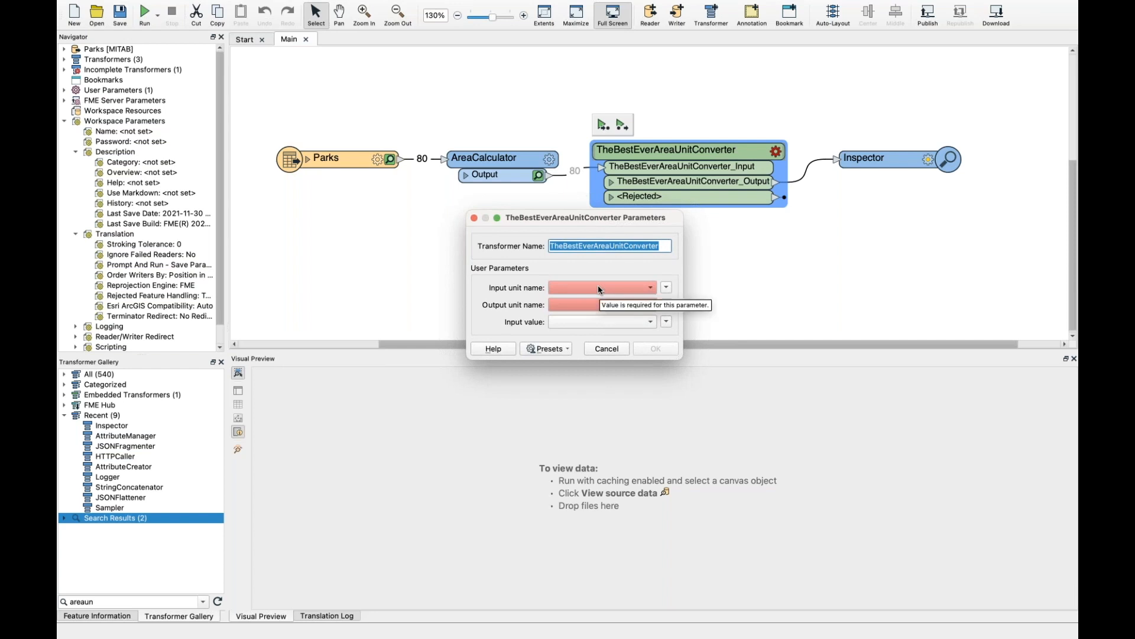
click(598, 288)
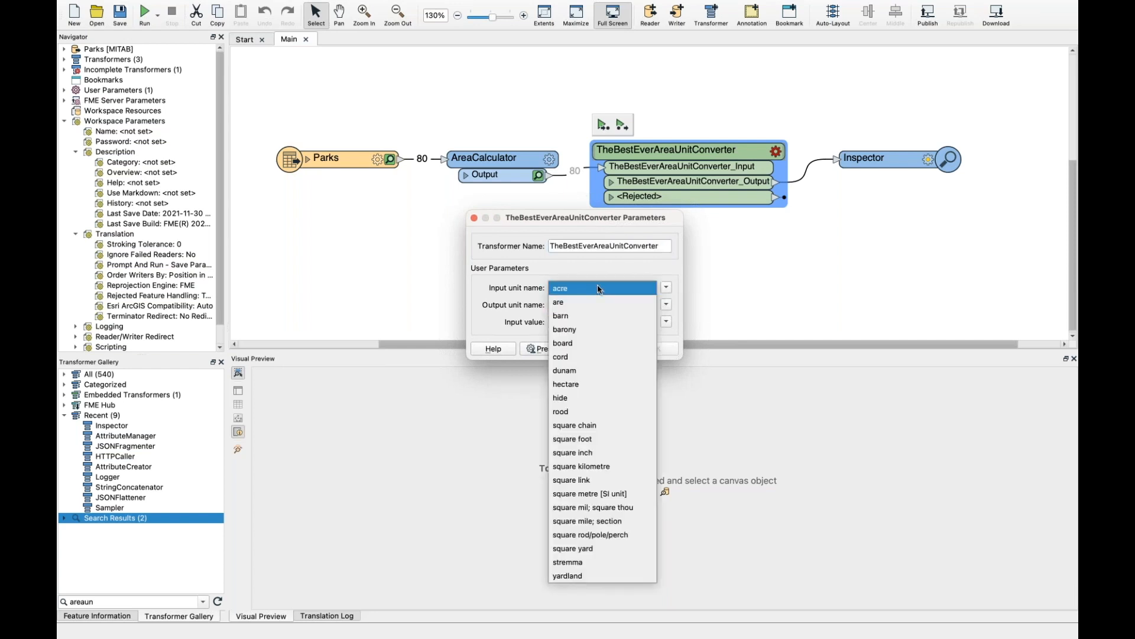
click(630, 494)
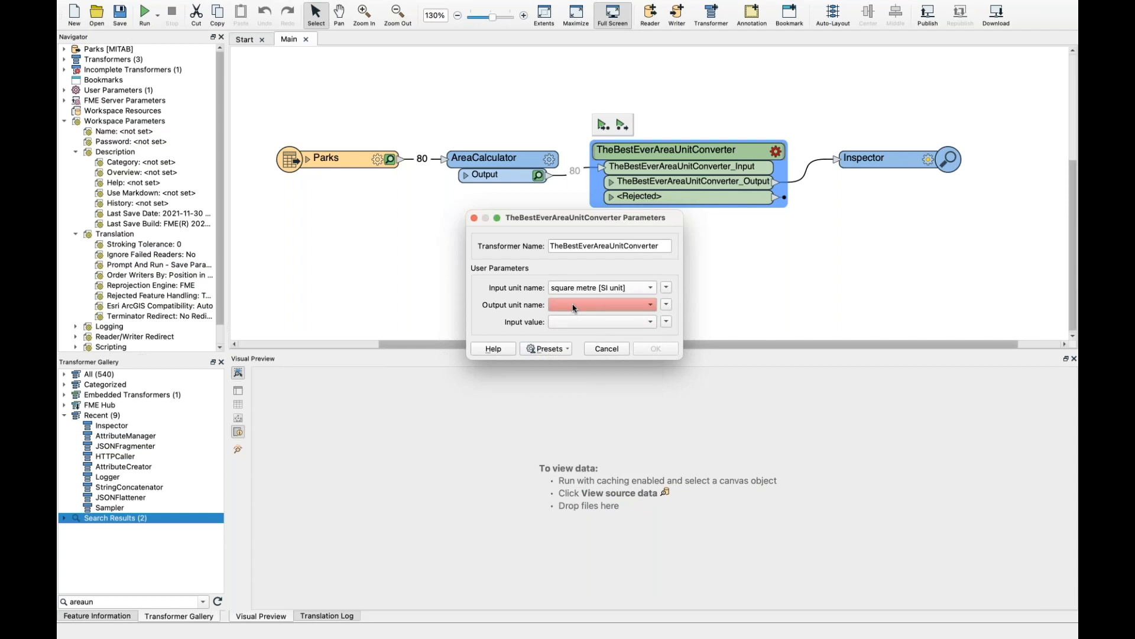
click(574, 306)
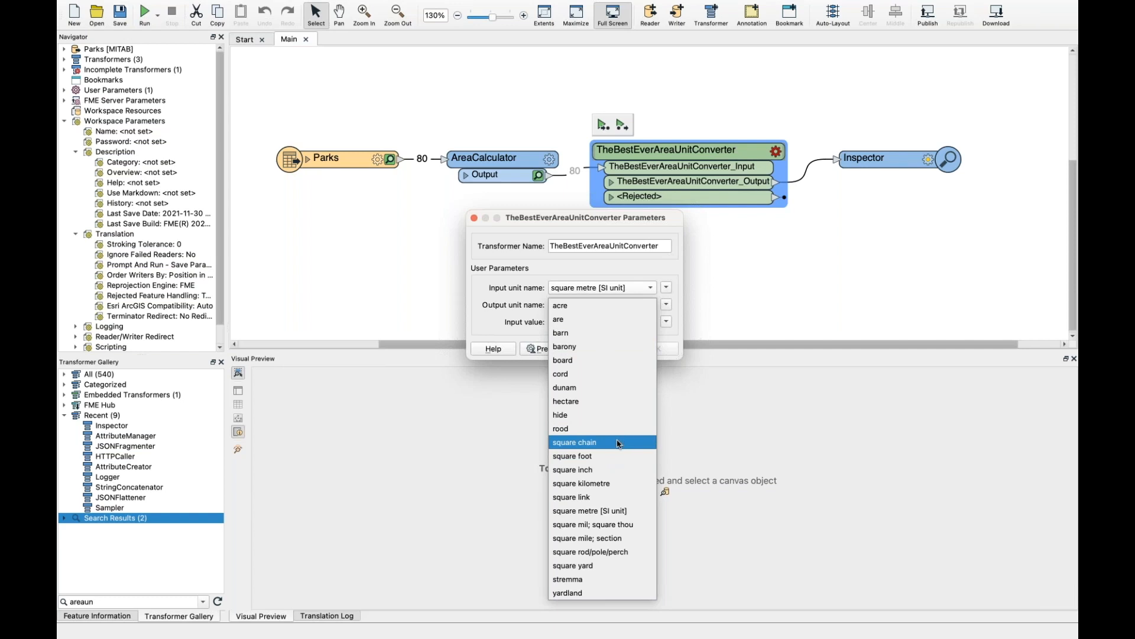
click(597, 566)
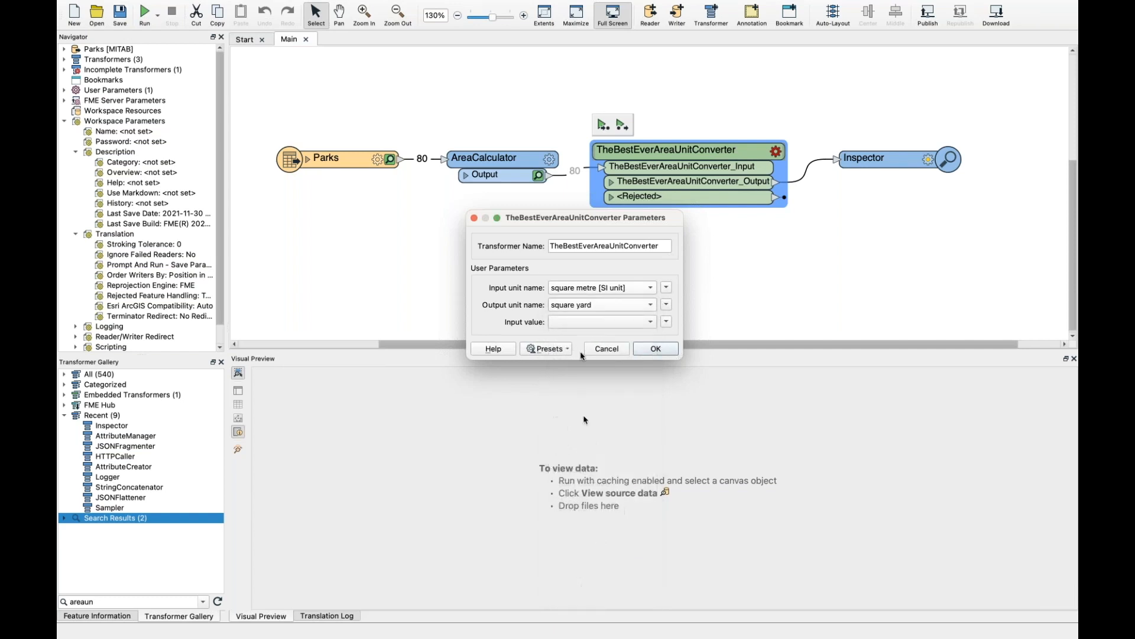
click(567, 321)
click(583, 336)
click(613, 304)
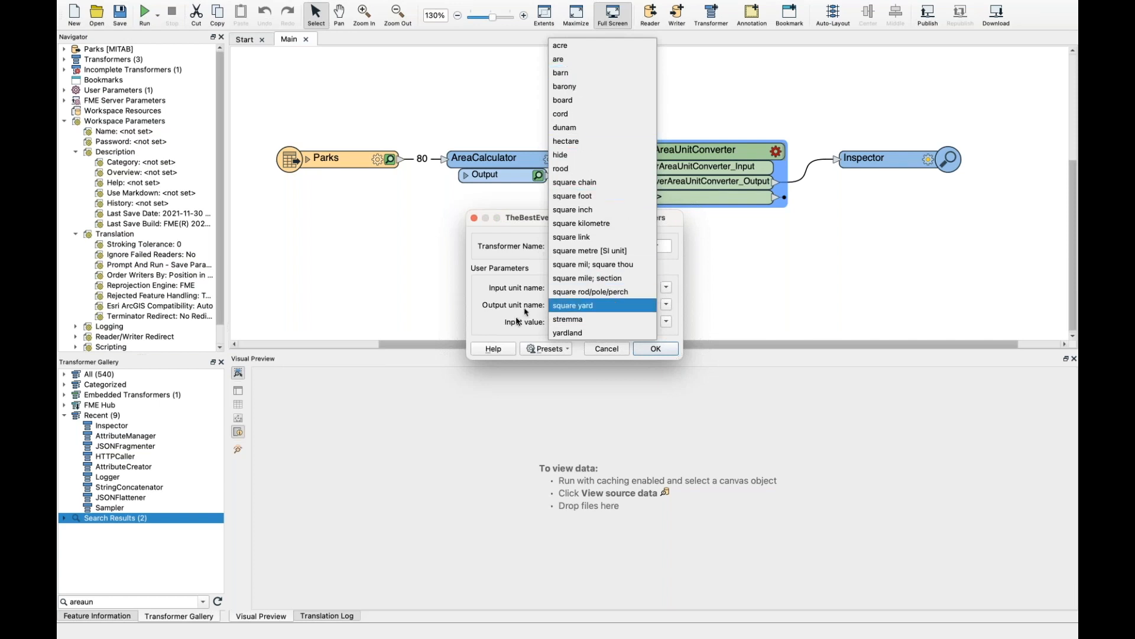
click(480, 323)
click(656, 349)
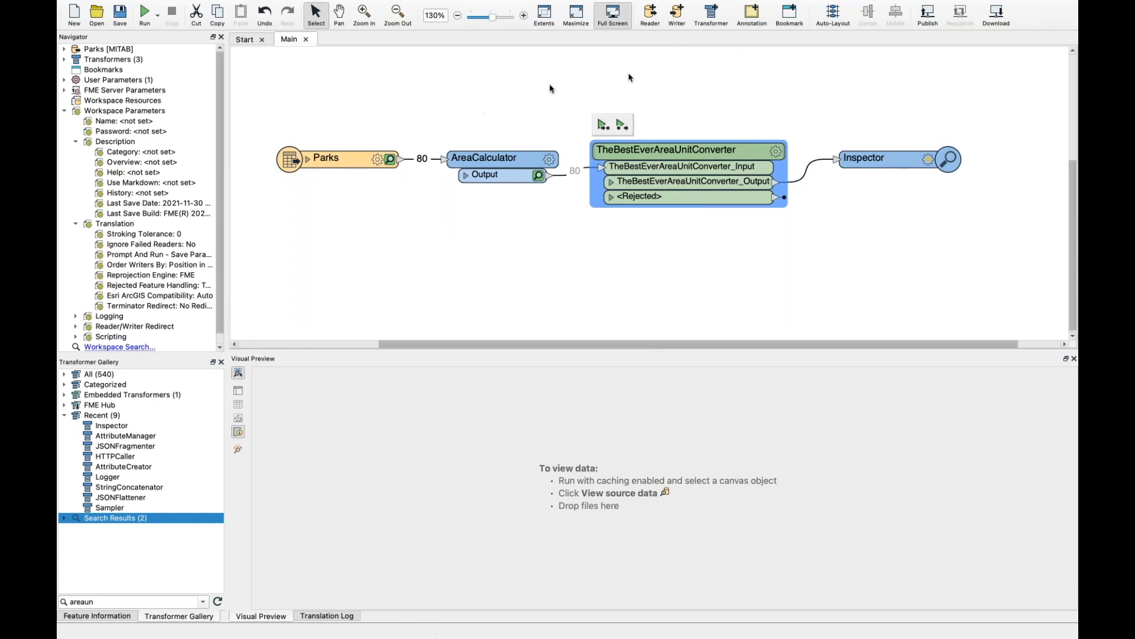
Open the converter's definition, examine the input ratio value mapper's table and the ExpressionEvaluator's arithmetic expression, and return to the main canvas.
right_click(643, 149)
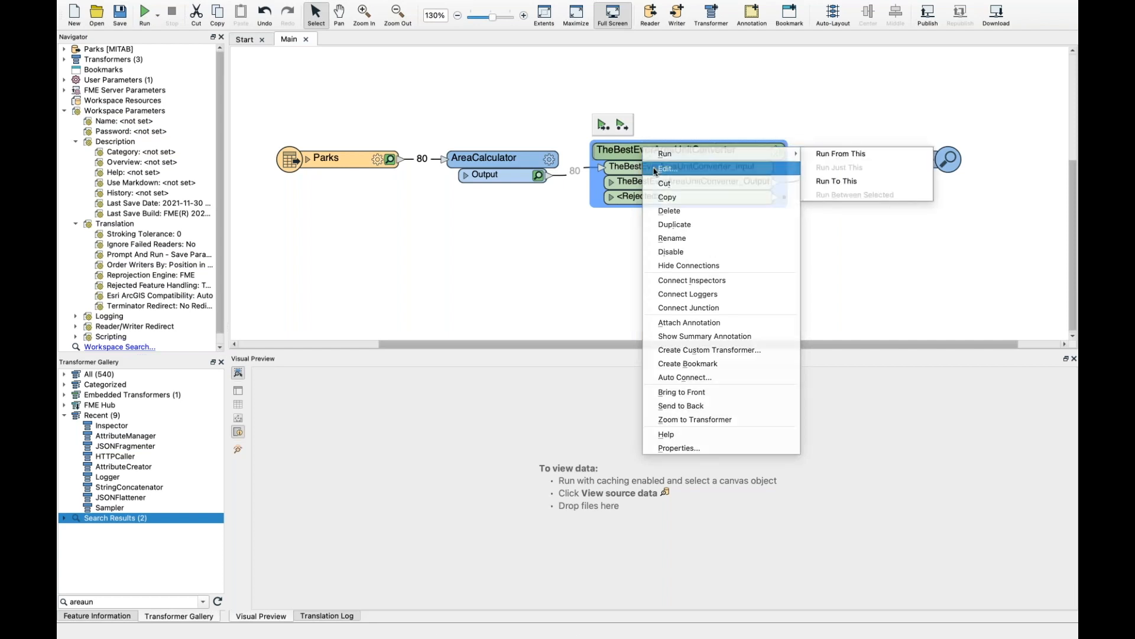
click(656, 169)
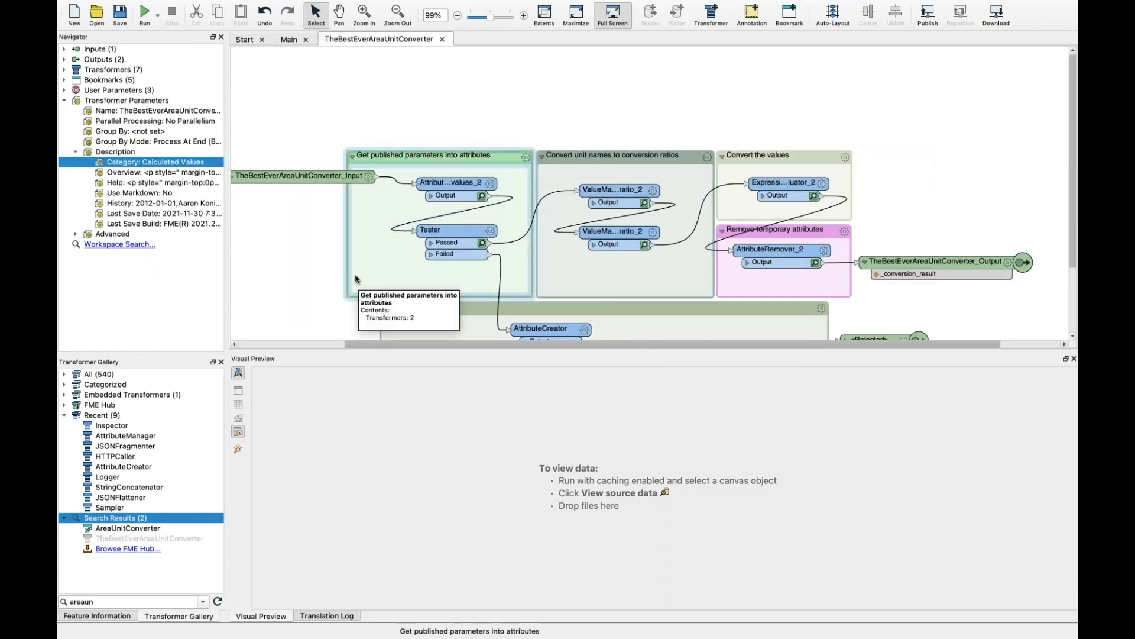
scroll(357, 280, down, 3)
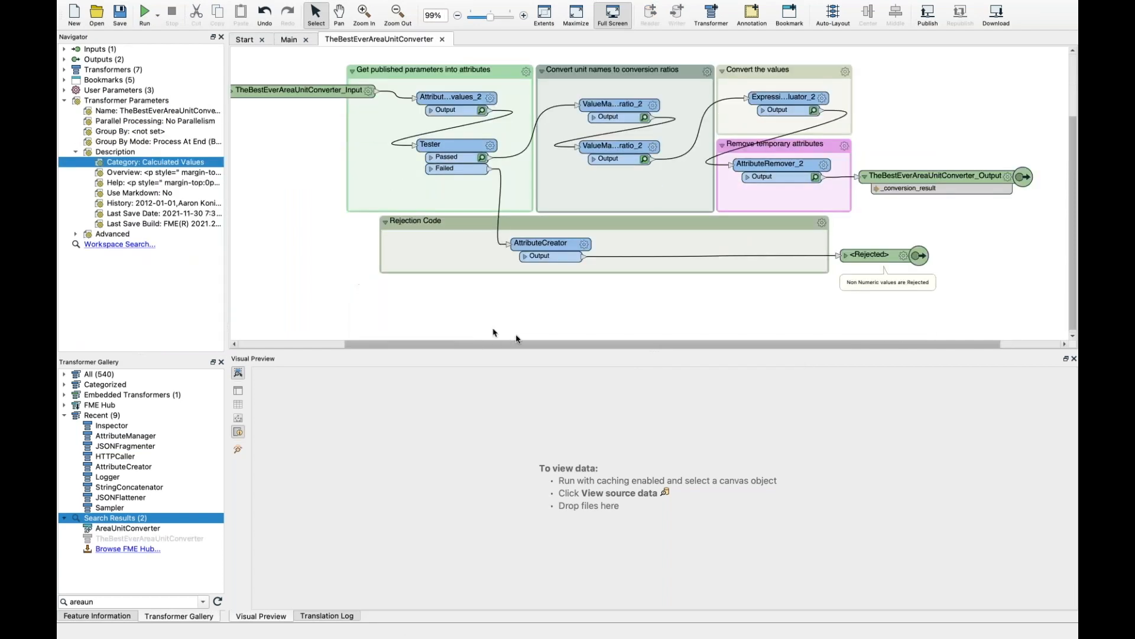
drag(496, 351, 482, 347)
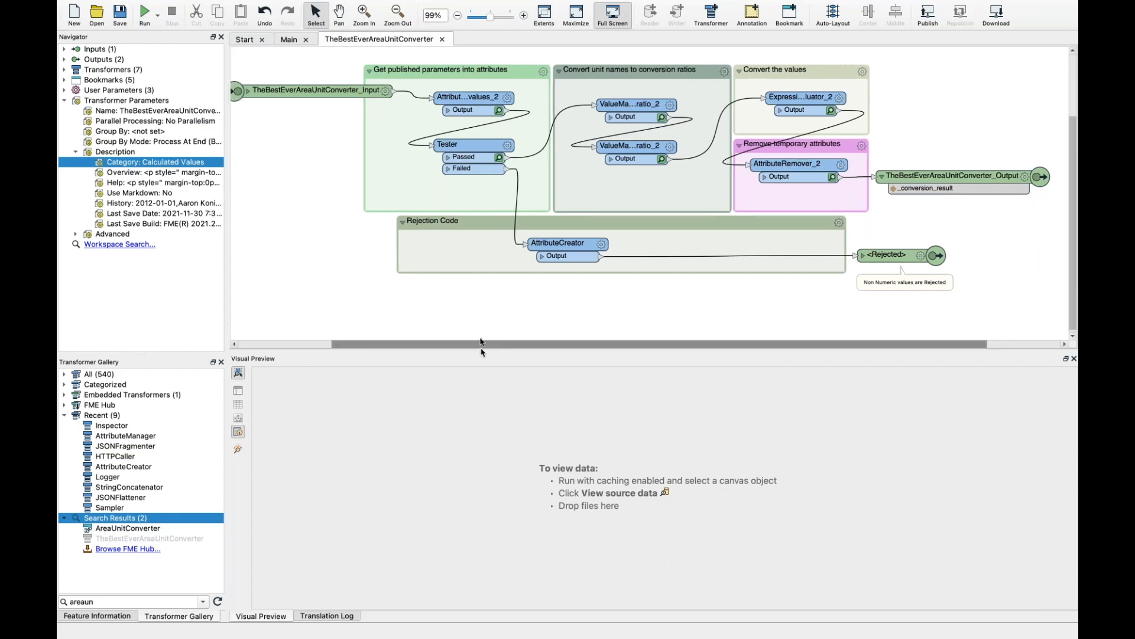
scroll(487, 304, up, 2)
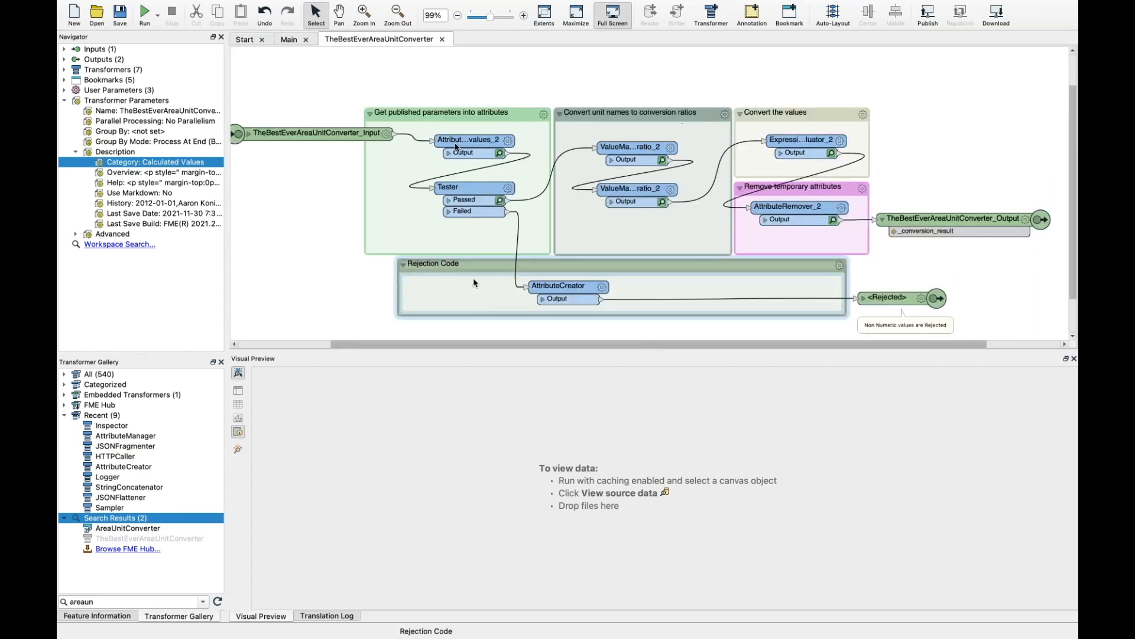
double_click(628, 147)
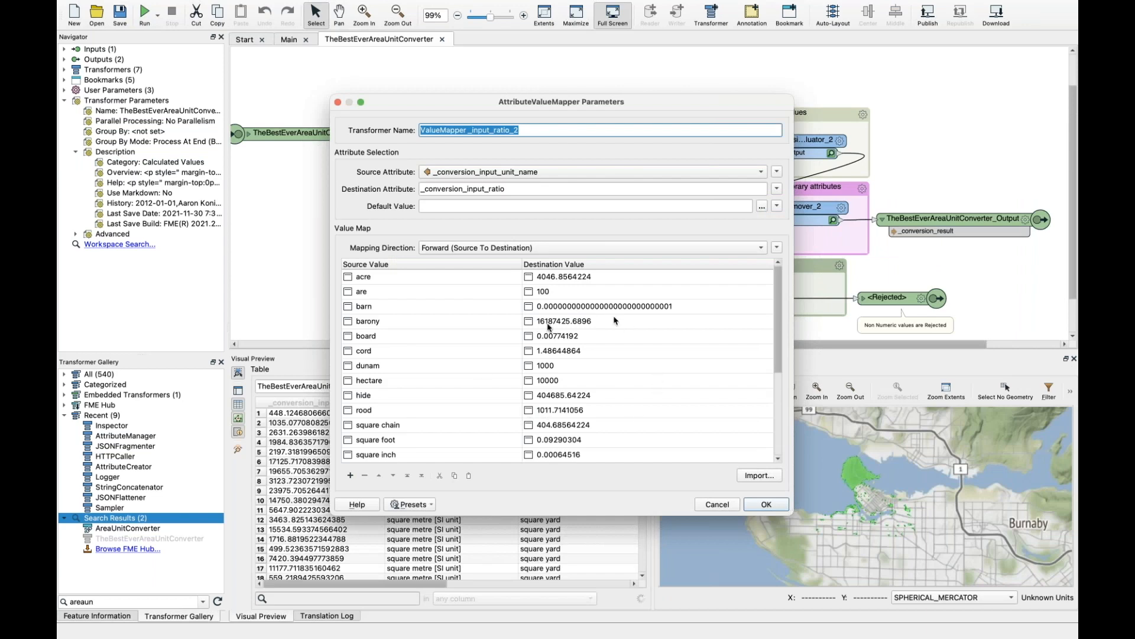
click(766, 504)
double_click(801, 140)
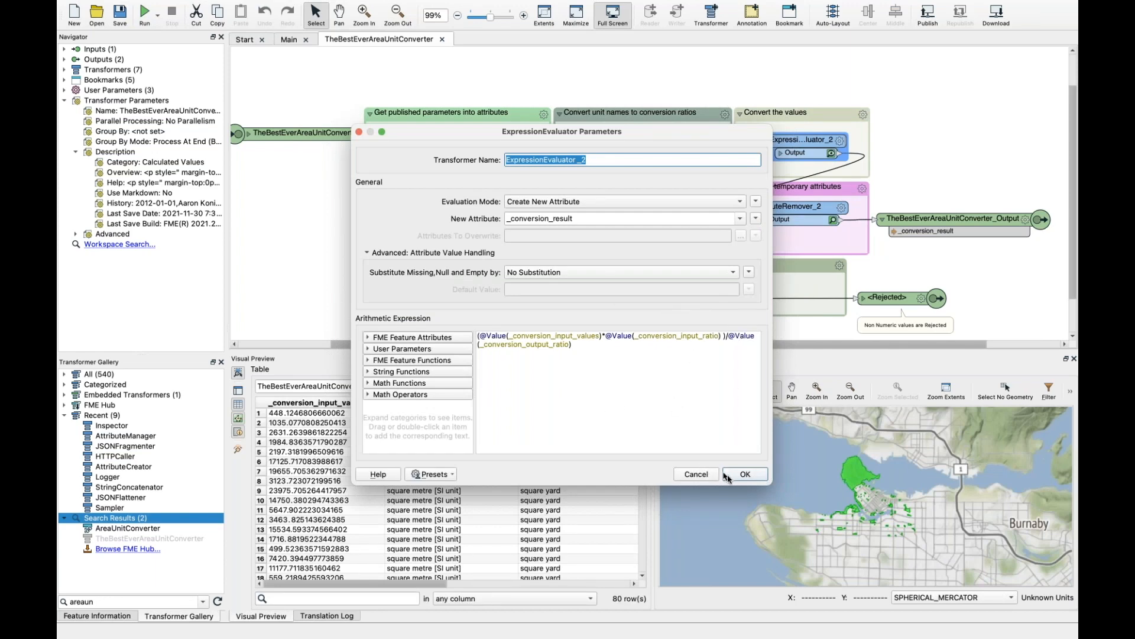
click(744, 475)
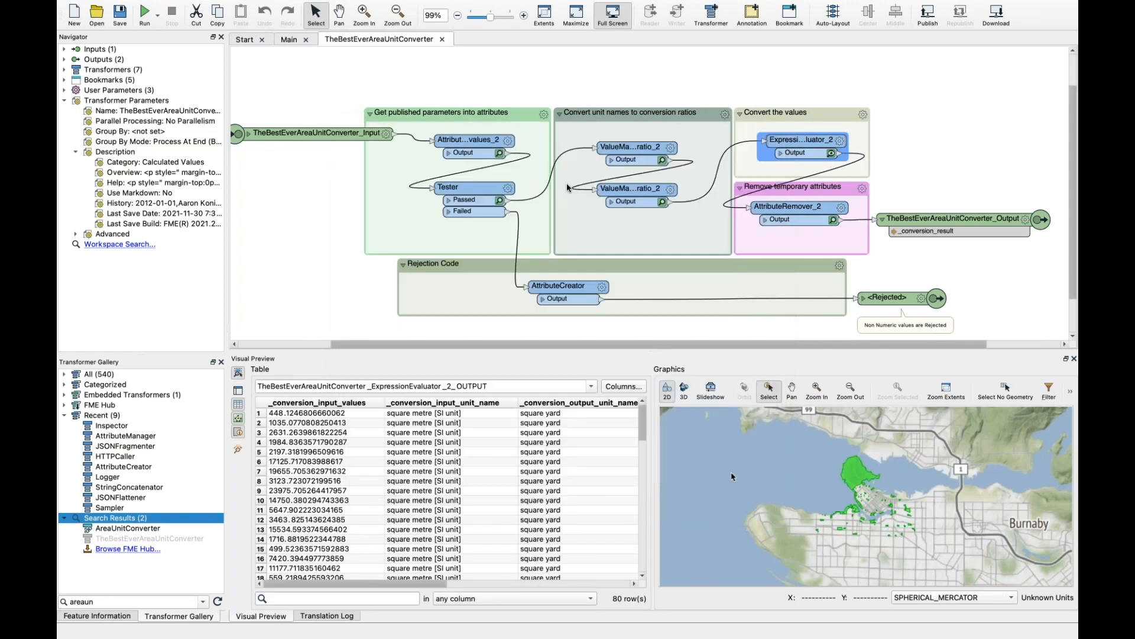
click(289, 40)
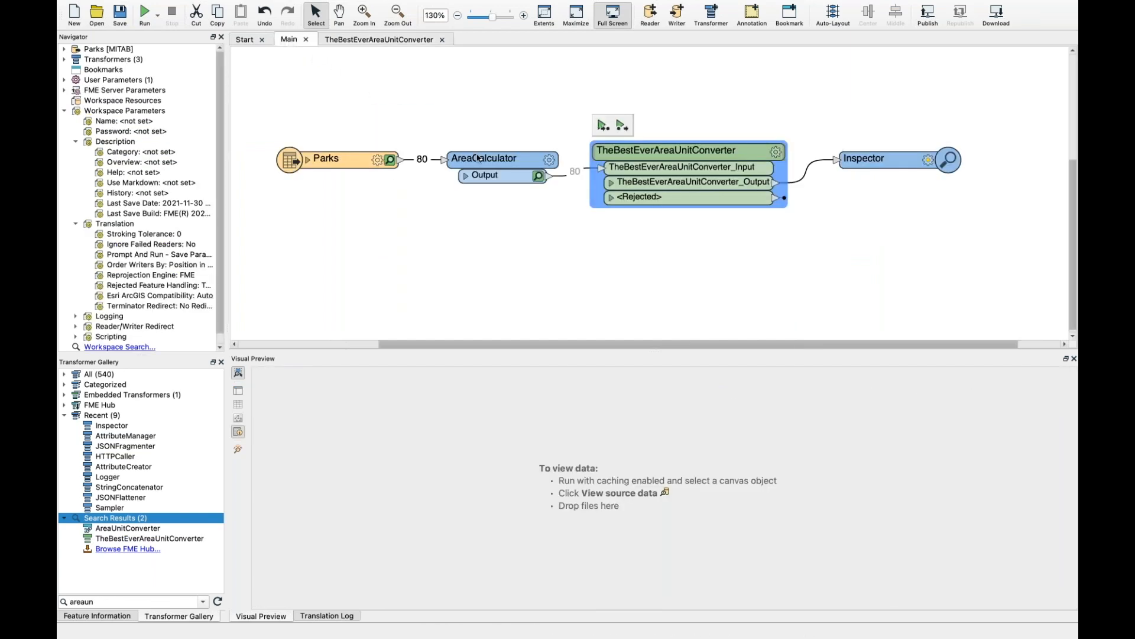
Duplicate TheBestEverAreaUnitConverter, place the copy below the original, and connect the AreaCalculator's Output port to its input.
drag(646, 155, 646, 147)
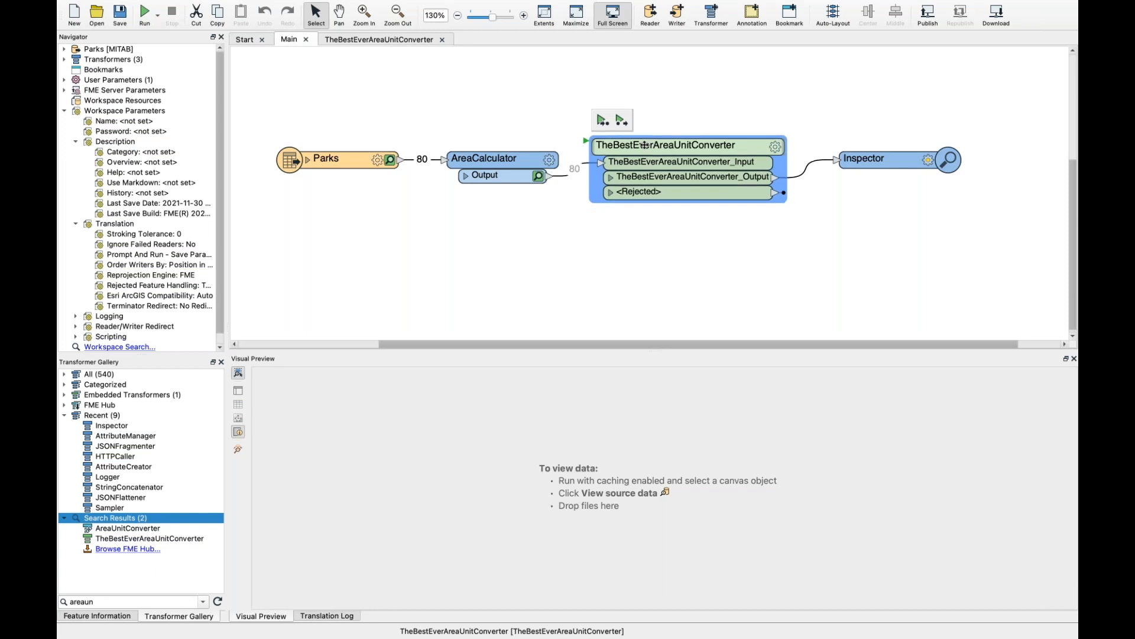
right_click(646, 147)
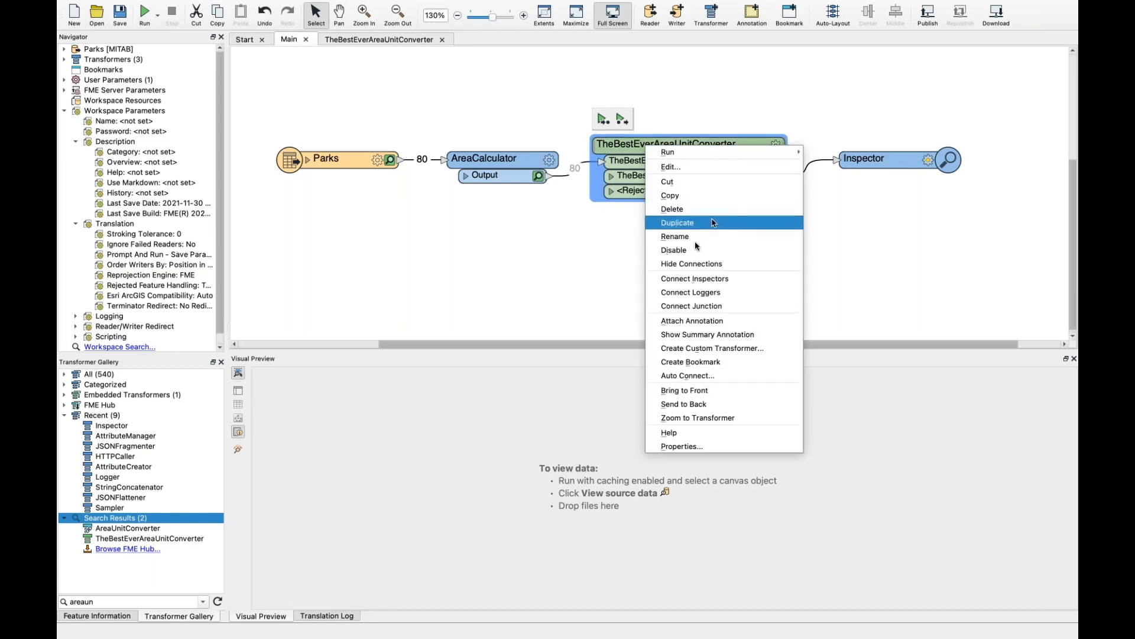
click(677, 223)
drag(669, 187, 670, 270)
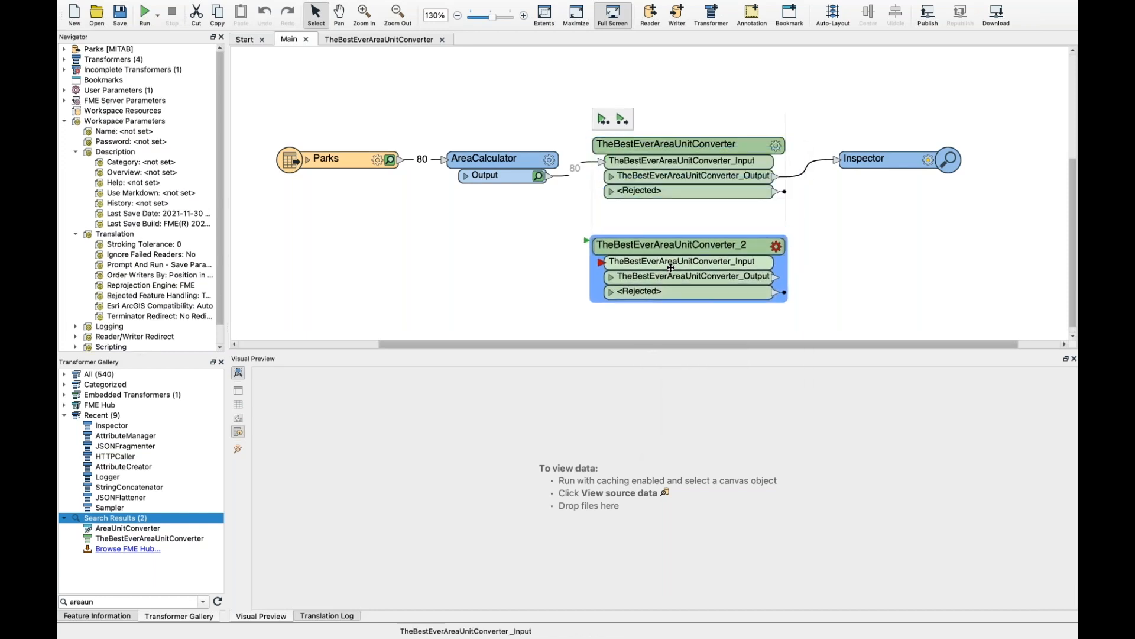
drag(549, 176, 599, 261)
Set the duplicated converter's output unit name to square chain.
click(659, 253)
double_click(660, 253)
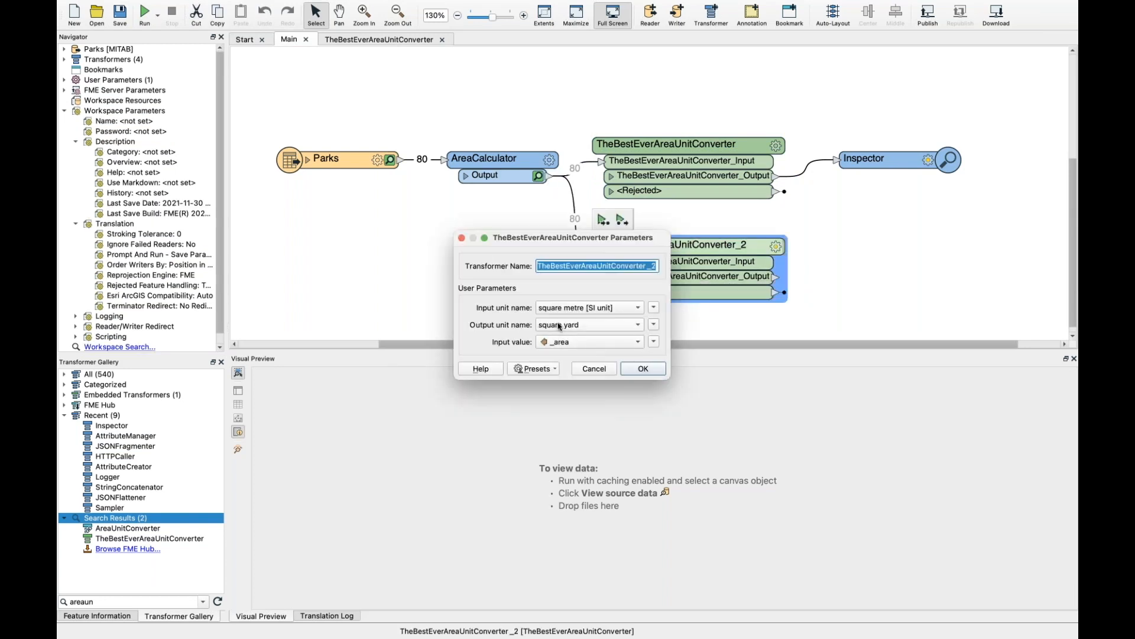
click(556, 325)
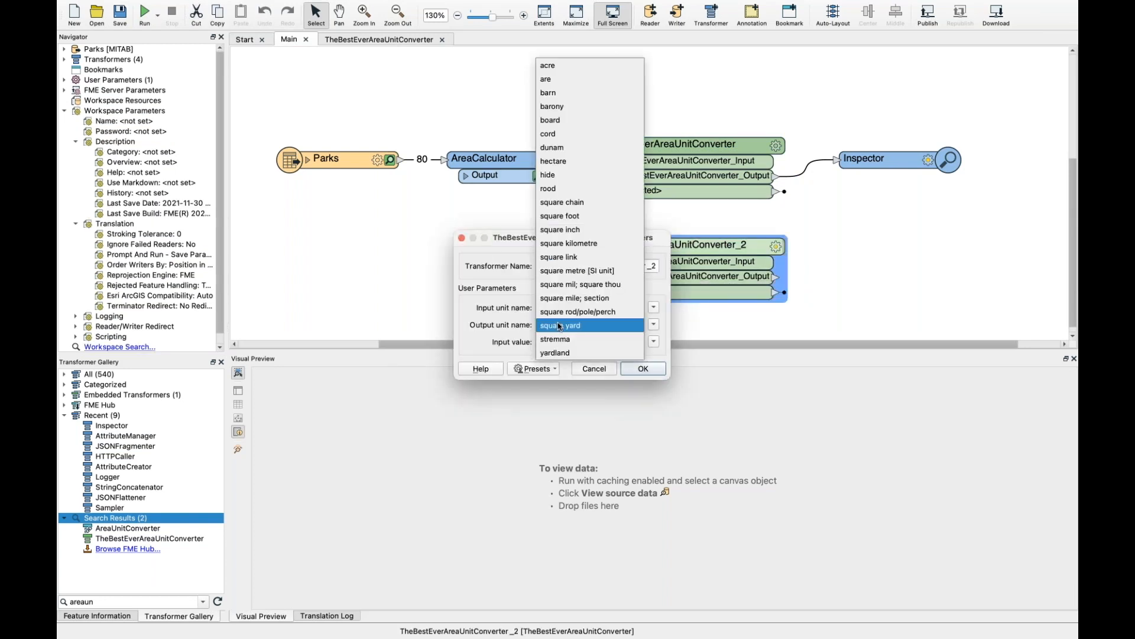
click(585, 202)
click(647, 368)
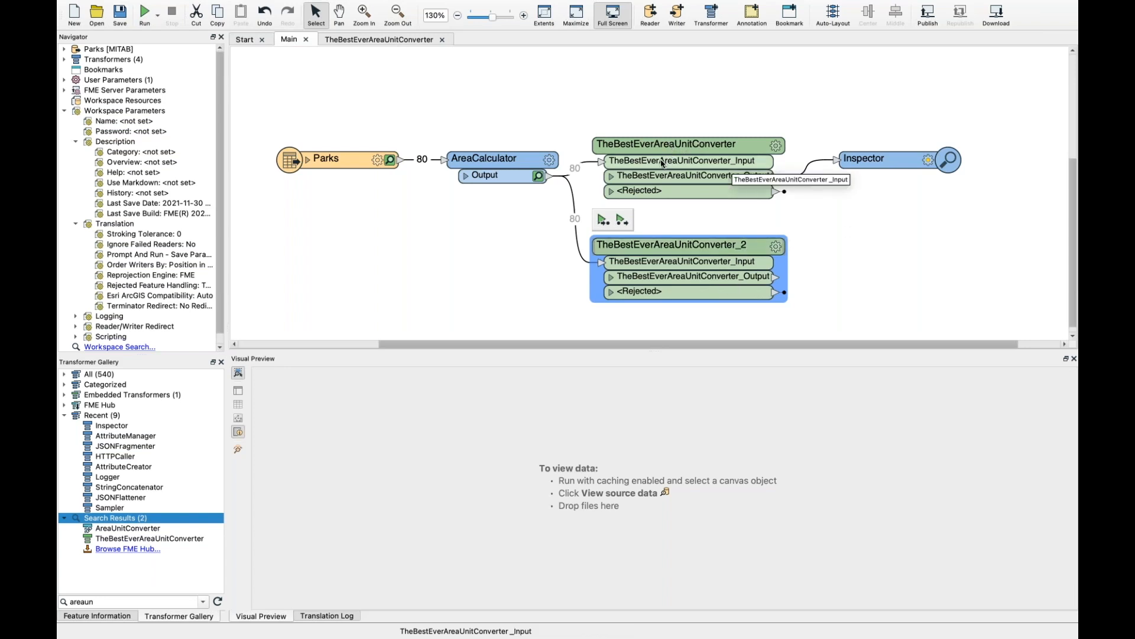
Open the duplicated converter's definition and rename its transformer input port as Input.
right_click(649, 245)
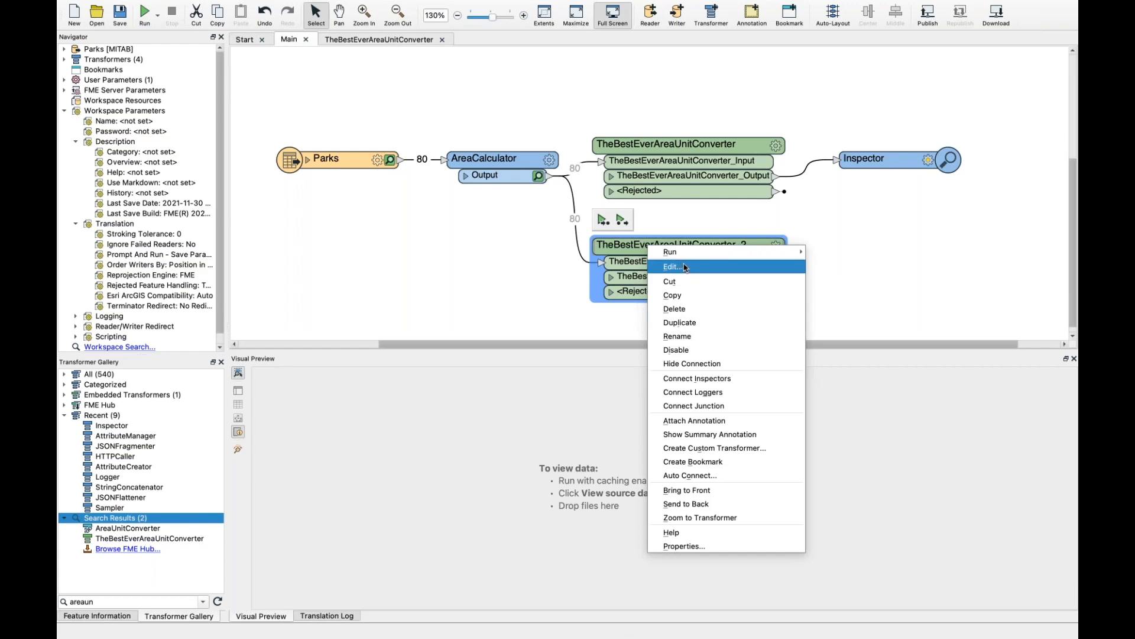
click(683, 266)
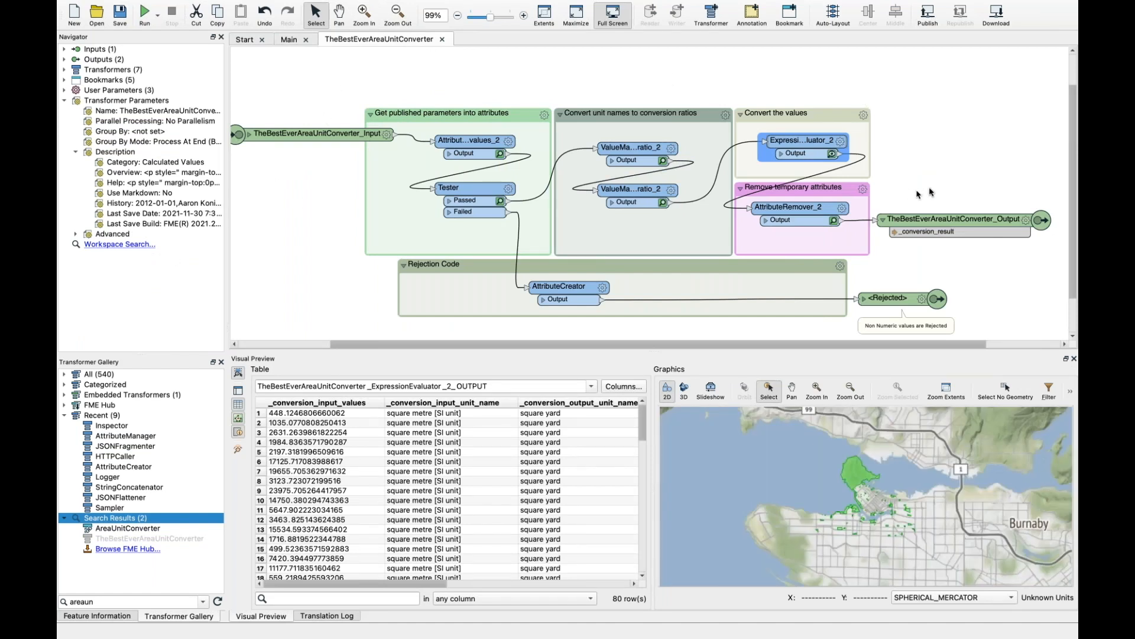
double_click(318, 134)
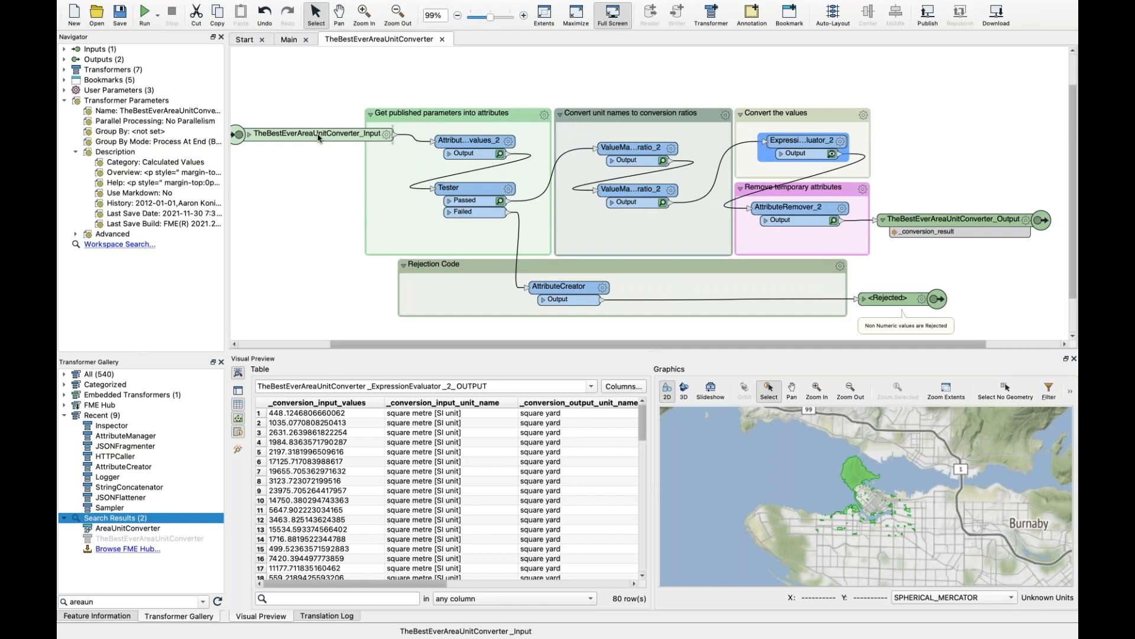
click(585, 217)
triple_click(601, 218)
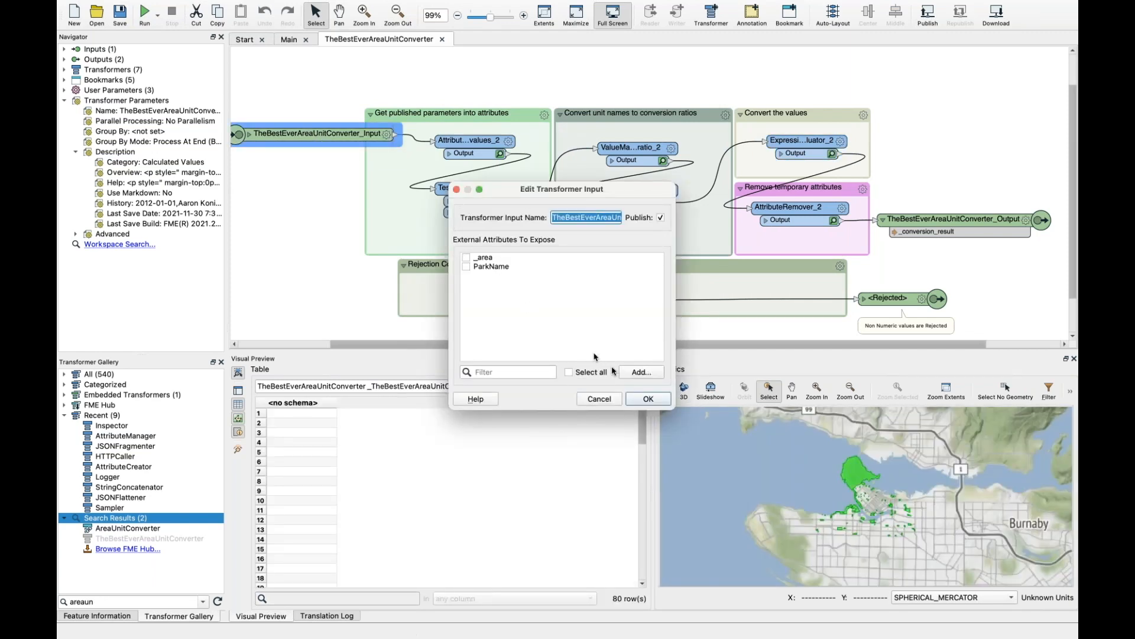
text(Input)
click(650, 399)
Rename the custom transformer's main output port, which carries _conversion_result, as Output.
double_click(954, 218)
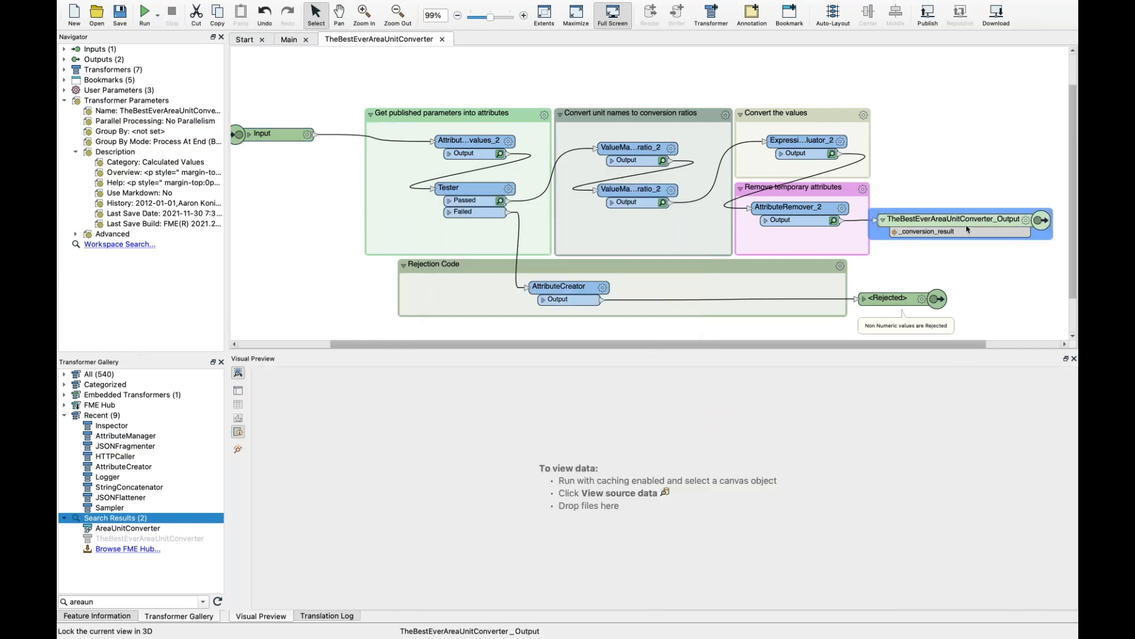
click(621, 208)
triple_click(620, 208)
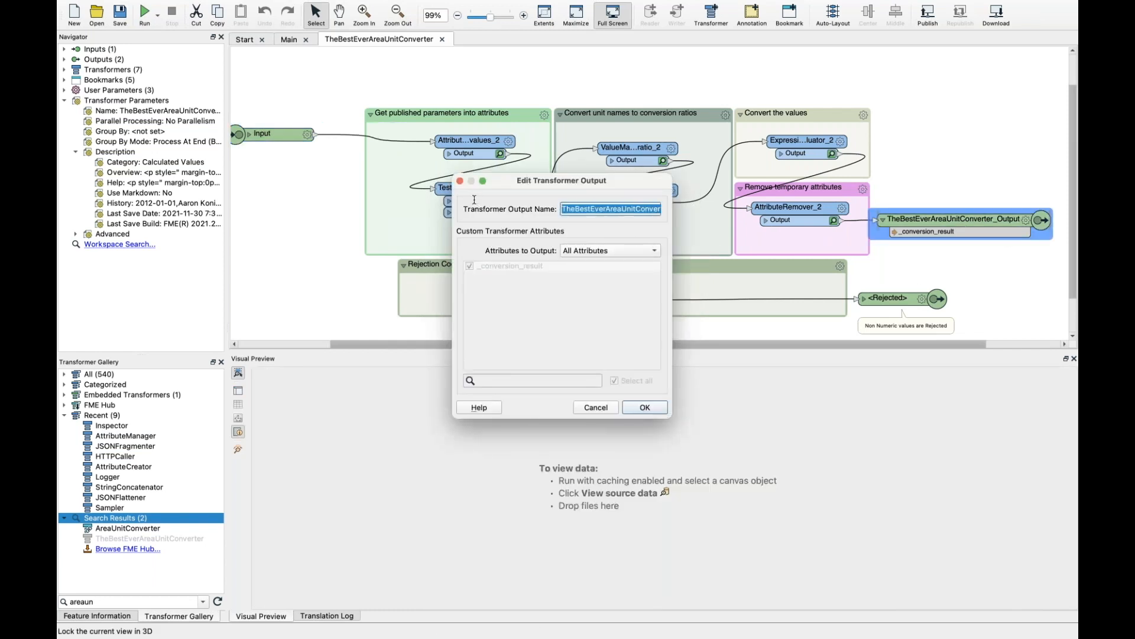
text(Output)
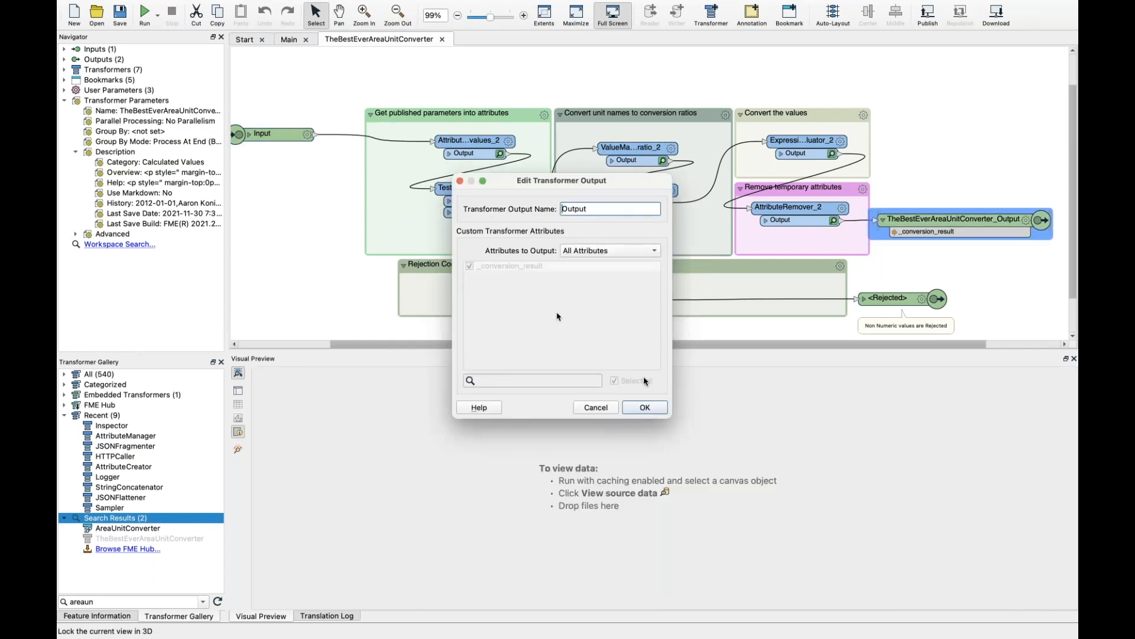
click(654, 408)
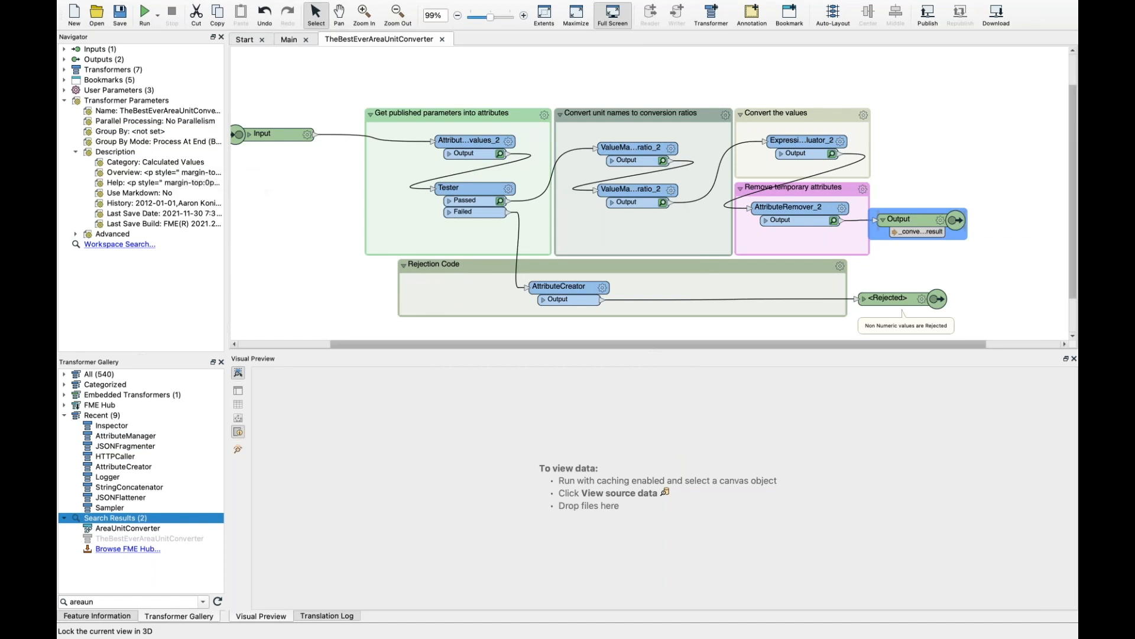
Add a history entry to the custom transformer's description with date 2021, the author's full name and the comment Updated Port Names.
double_click(175, 163)
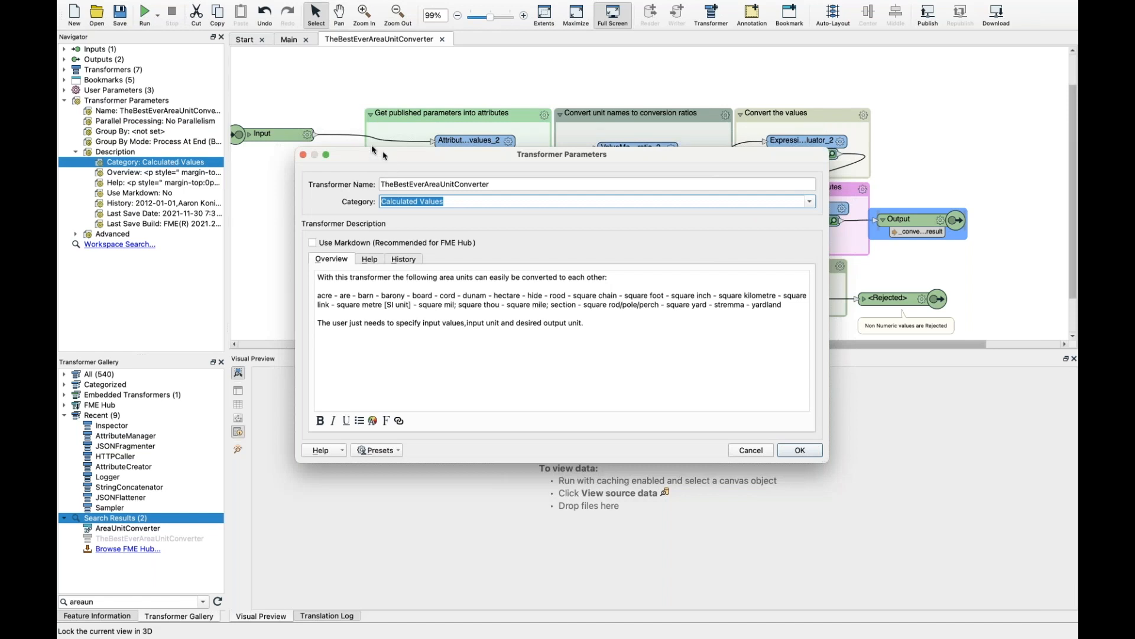
drag(368, 144, 369, 114)
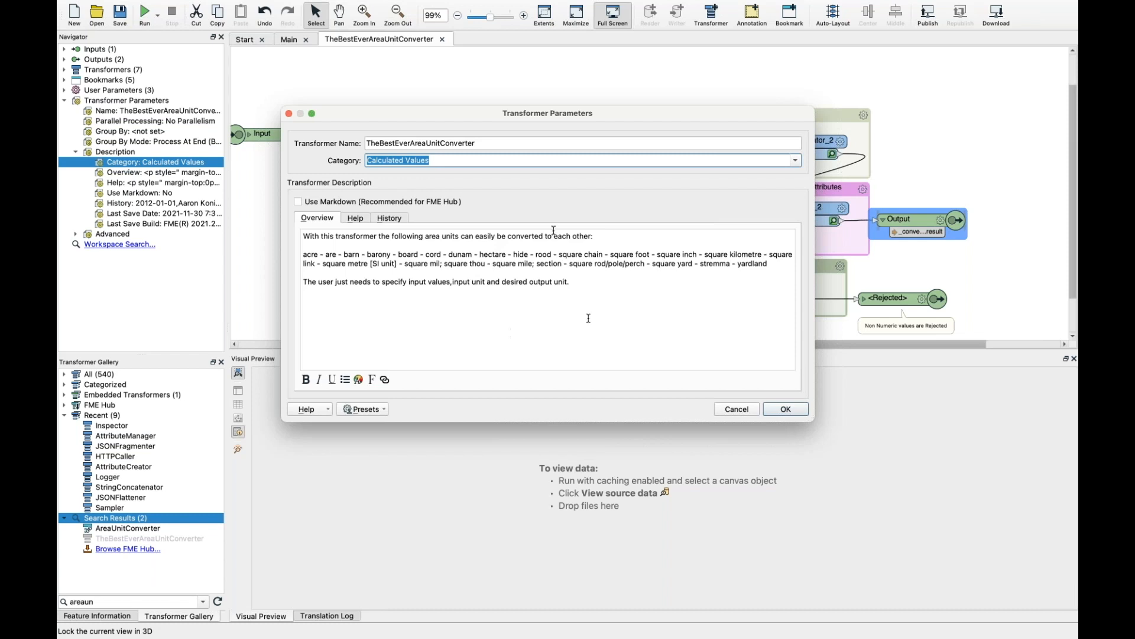
click(356, 219)
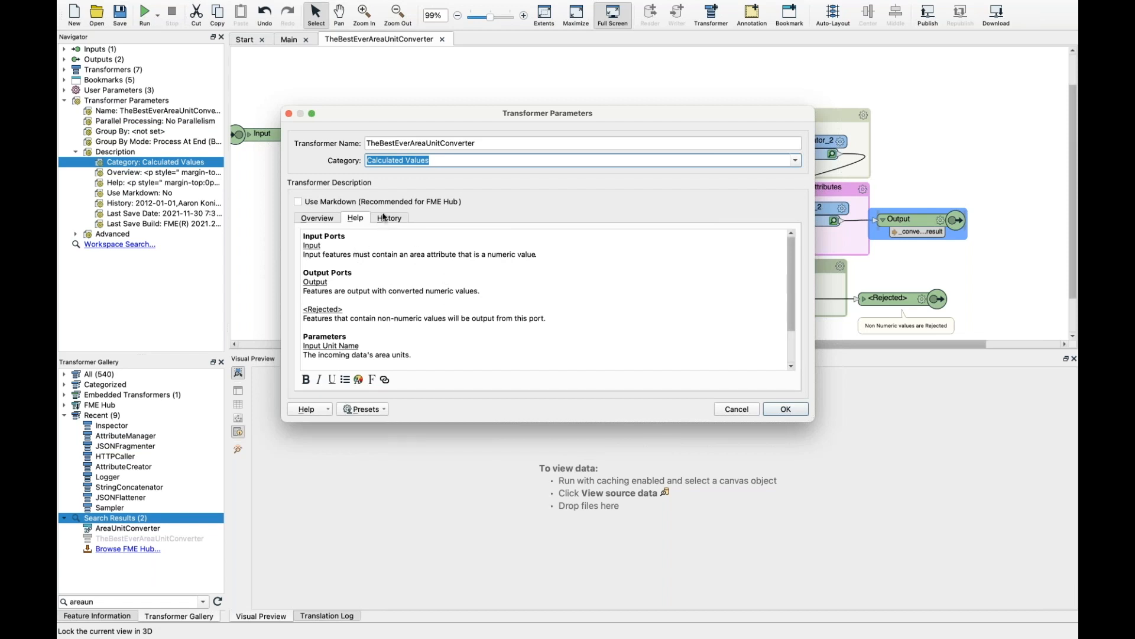
click(383, 217)
click(342, 275)
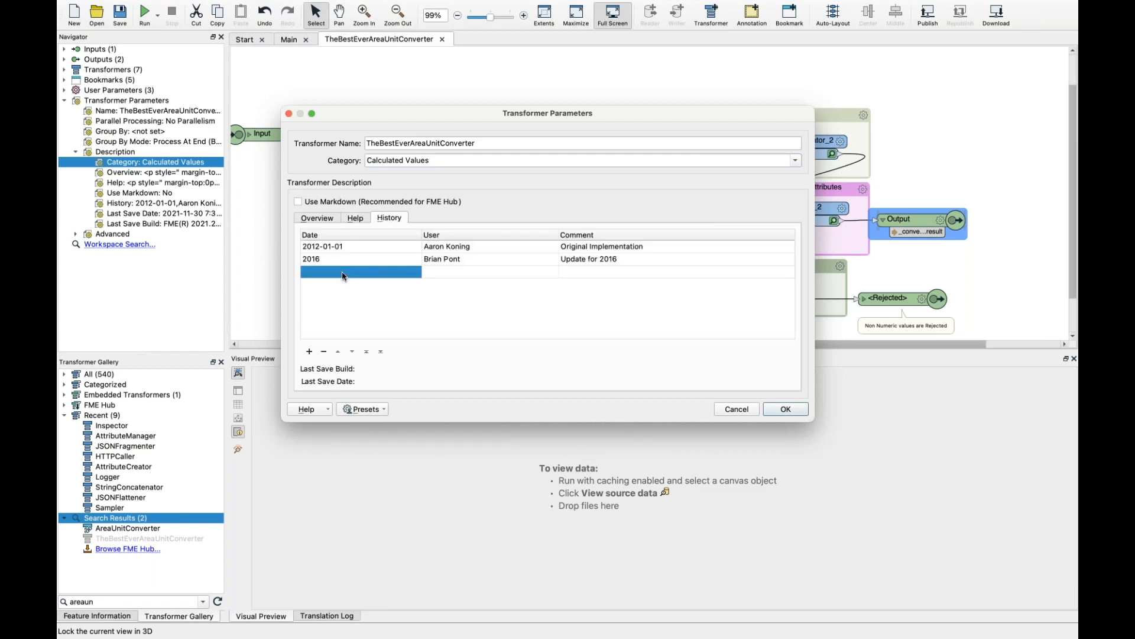
click(342, 274)
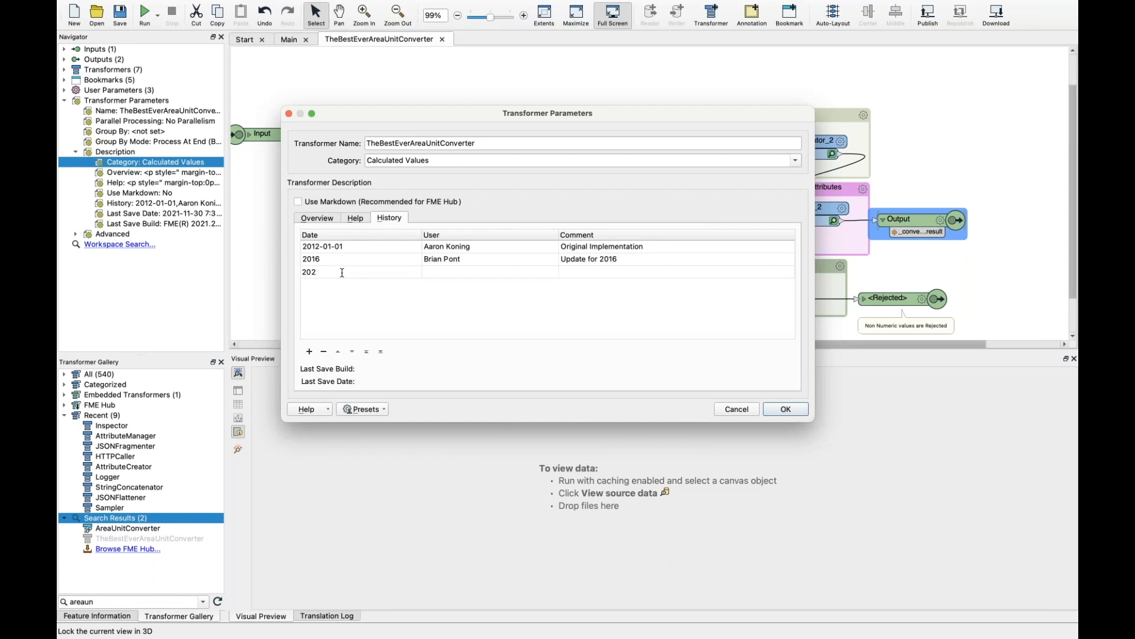
key(Tab)
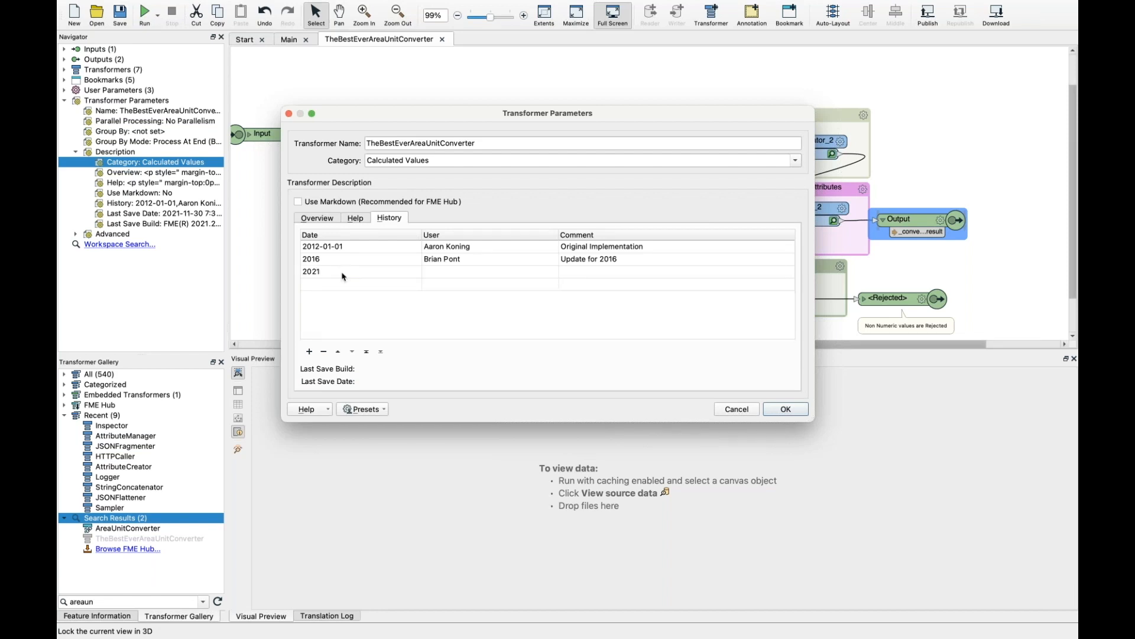
text(Sanae Mendoza)
click(604, 272)
click(603, 272)
text(Updated Port Names)
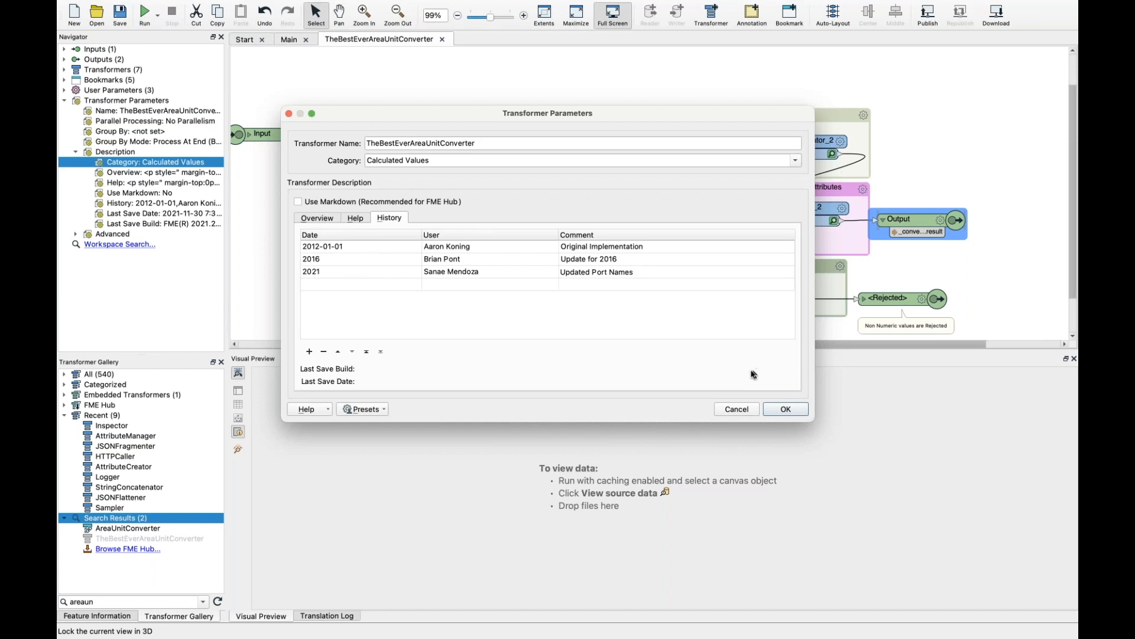
click(793, 412)
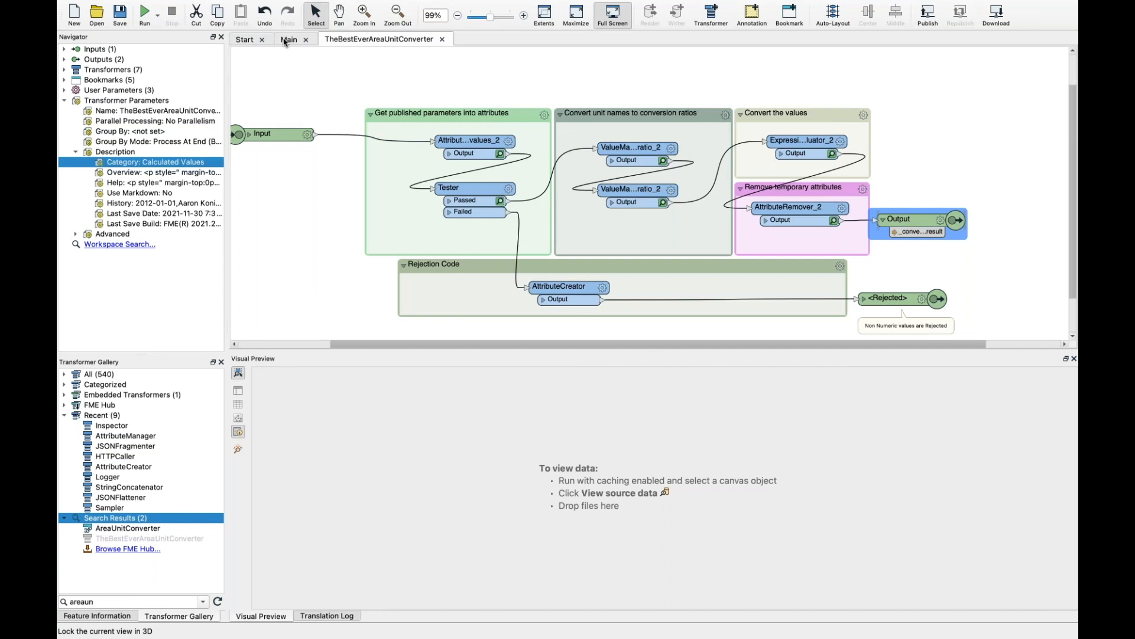
From the main workspace, open the original converter's help, examine its ports, parameters and history, and return to the workspace.
click(286, 40)
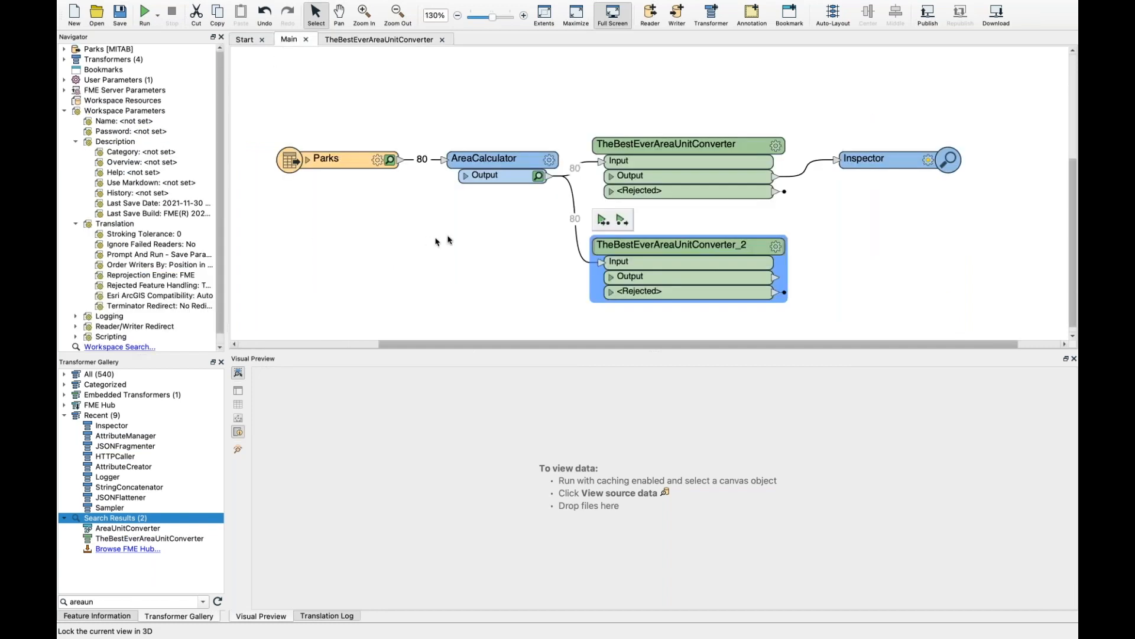
click(641, 183)
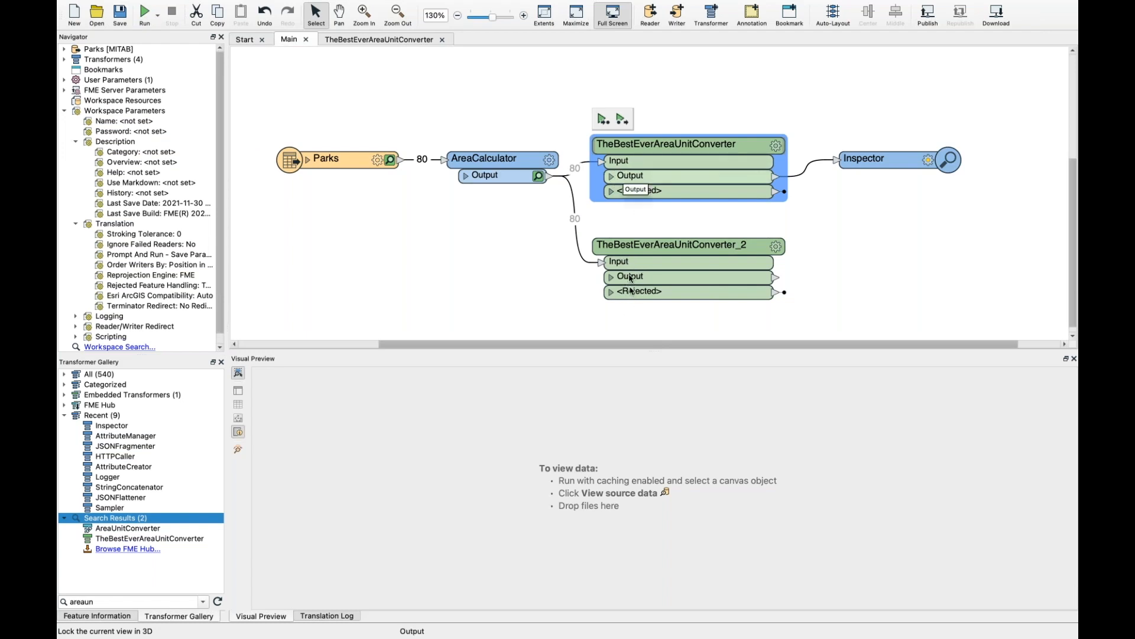
right_click(654, 149)
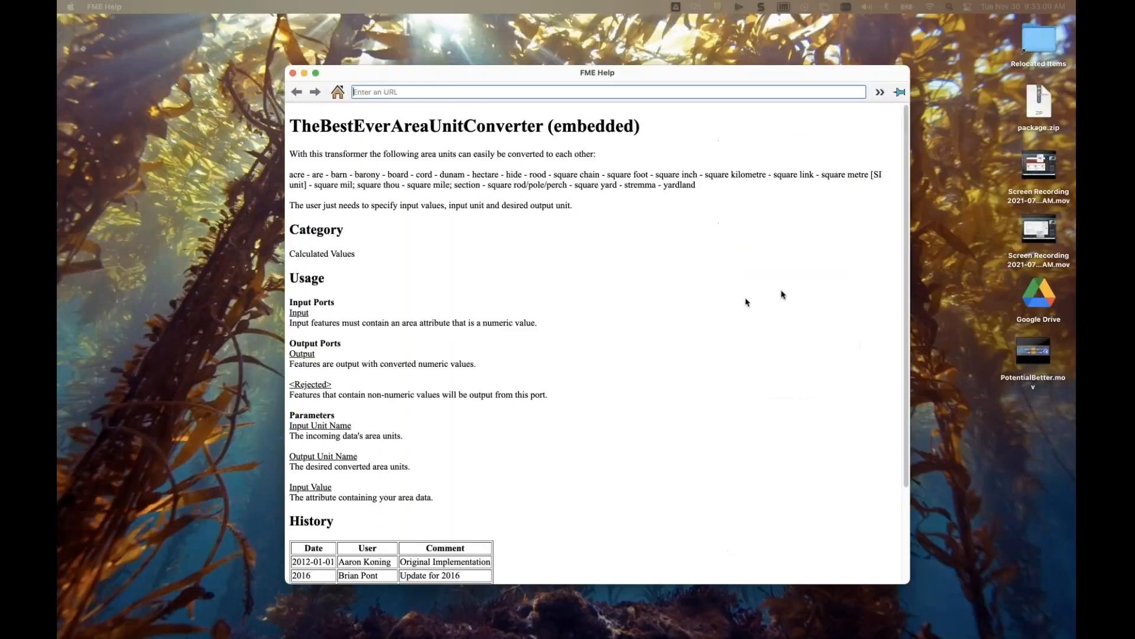
drag(569, 74, 526, 52)
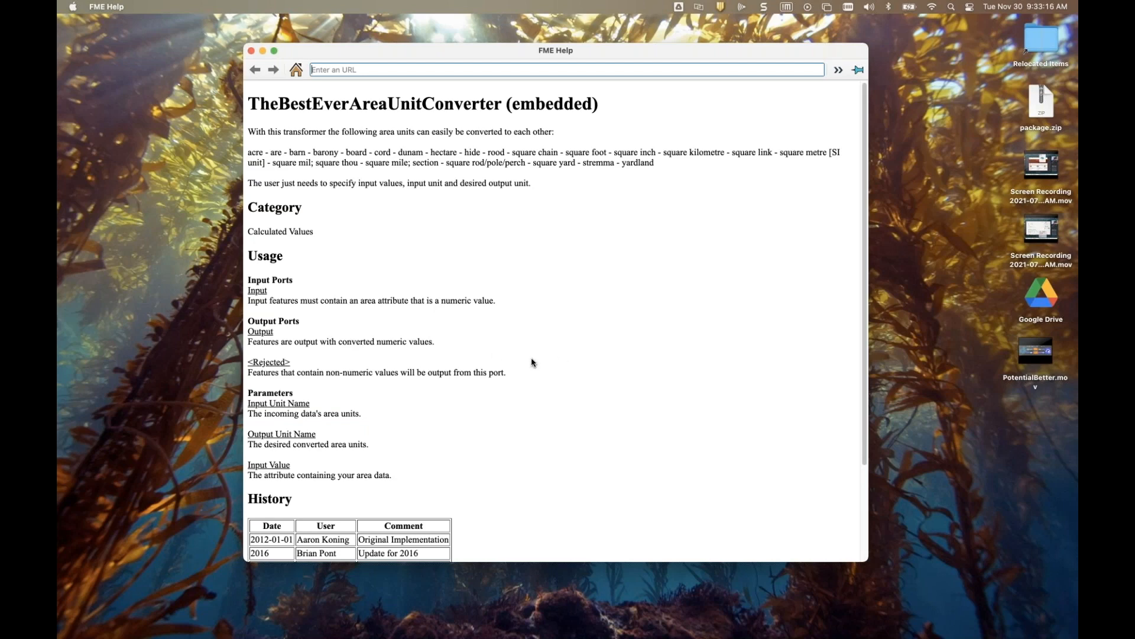
scroll(521, 378, down, 4)
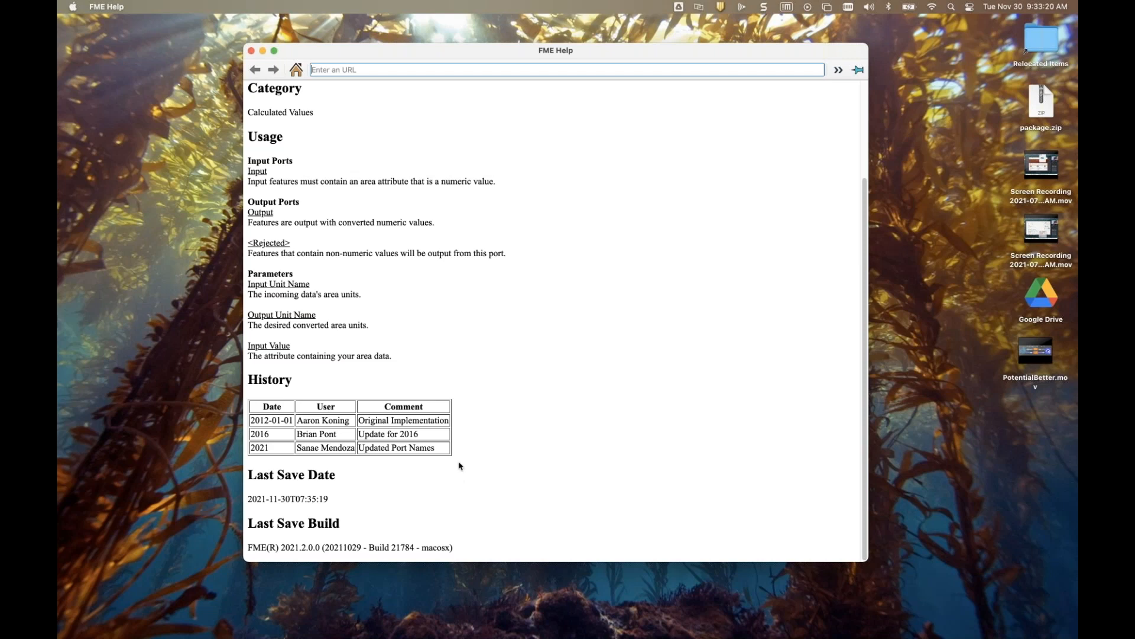
drag(459, 463, 256, 448)
click(390, 492)
drag(406, 448, 249, 453)
click(373, 444)
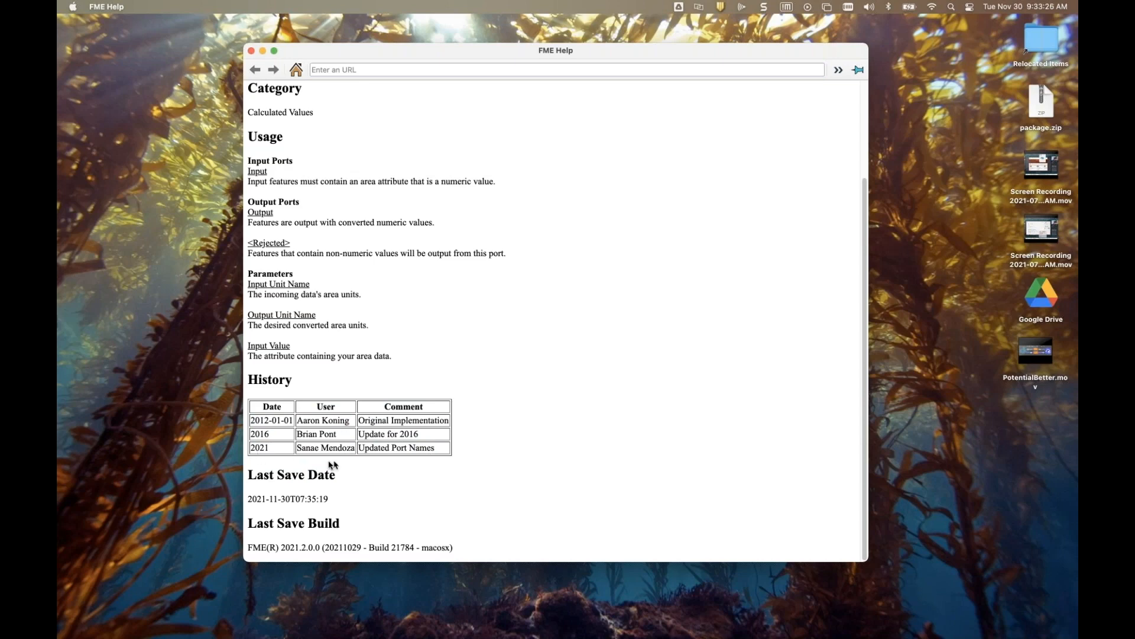
click(250, 51)
key(ctrl+Up)
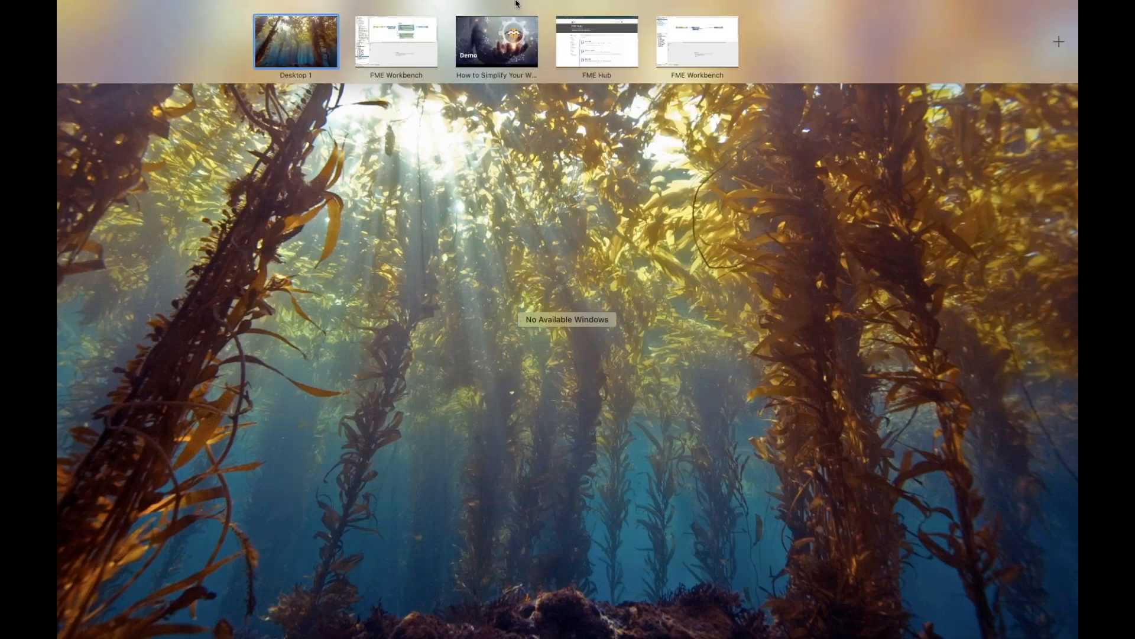
click(423, 47)
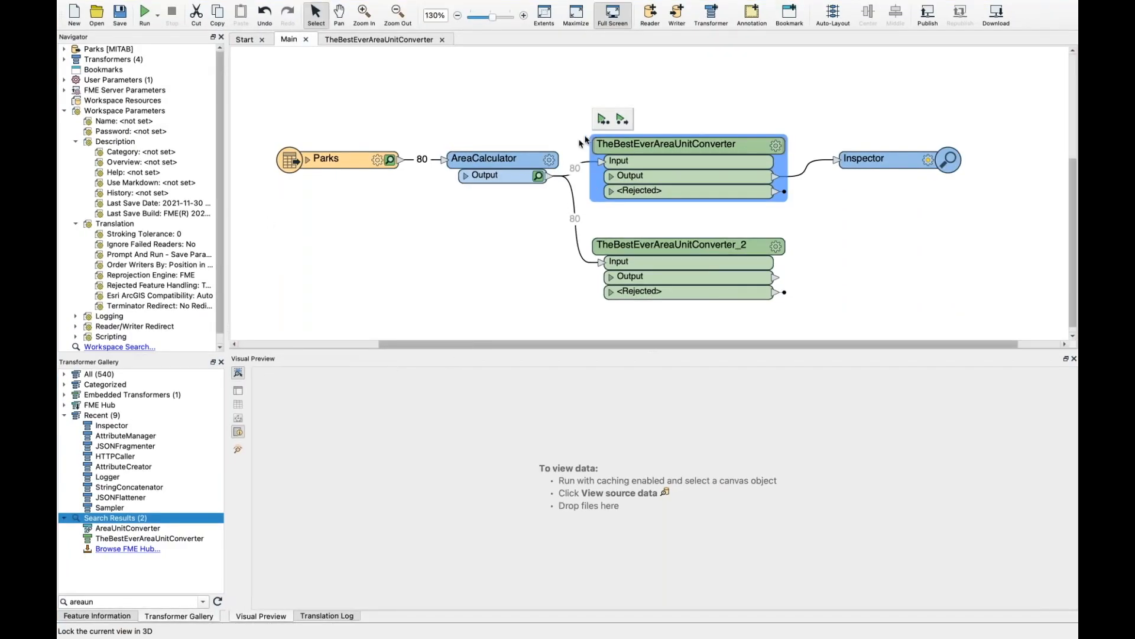
Export the custom transformer as TheBestEverAreaUnitConverter2 to the FME Transformers folder, with category Calculated Values, insert mode Linked by Default and no password.
right_click(410, 43)
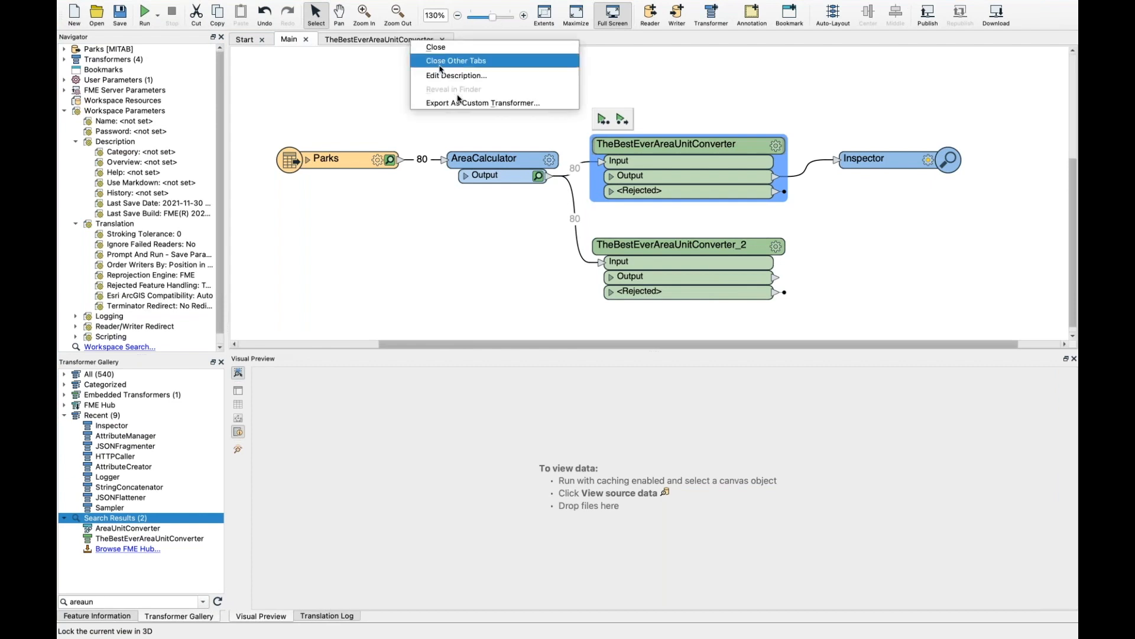
click(460, 103)
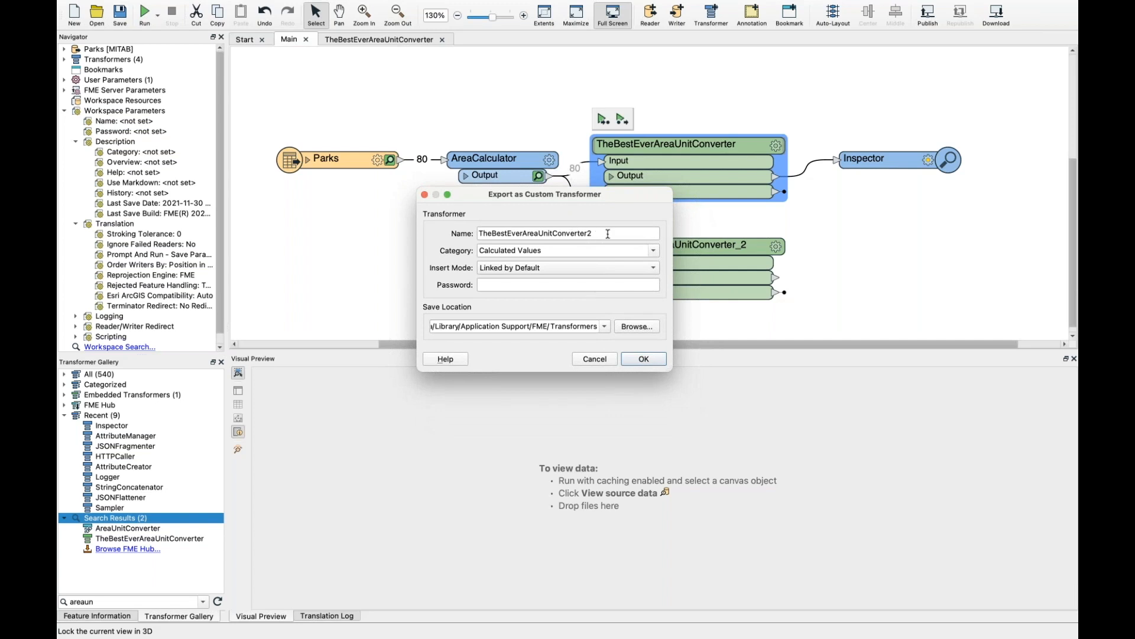
double_click(608, 234)
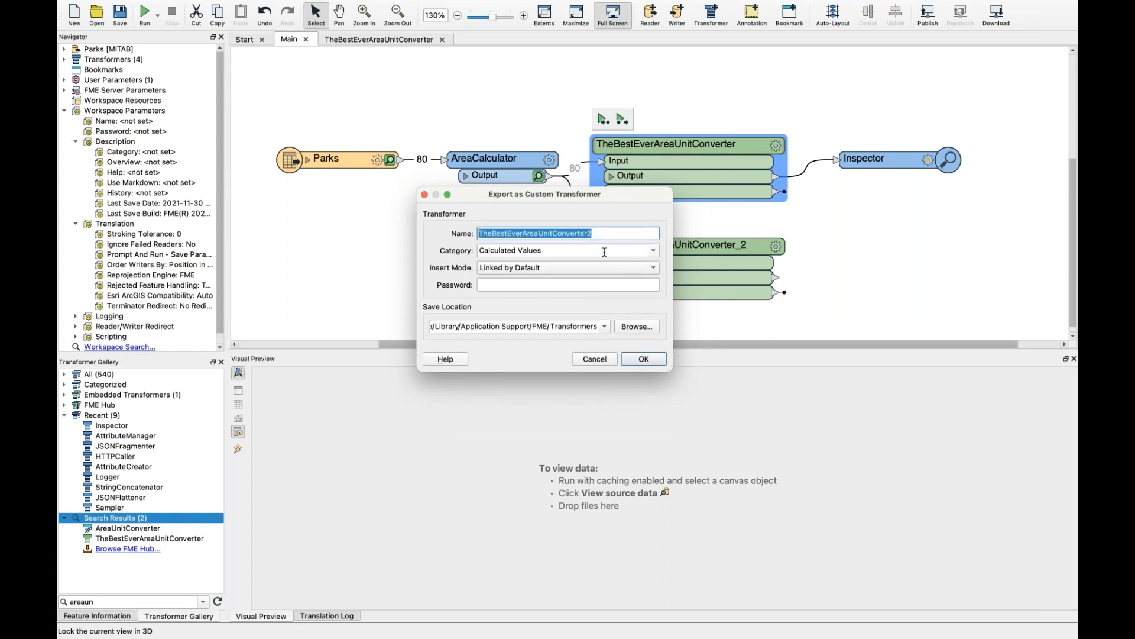
click(604, 252)
click(651, 252)
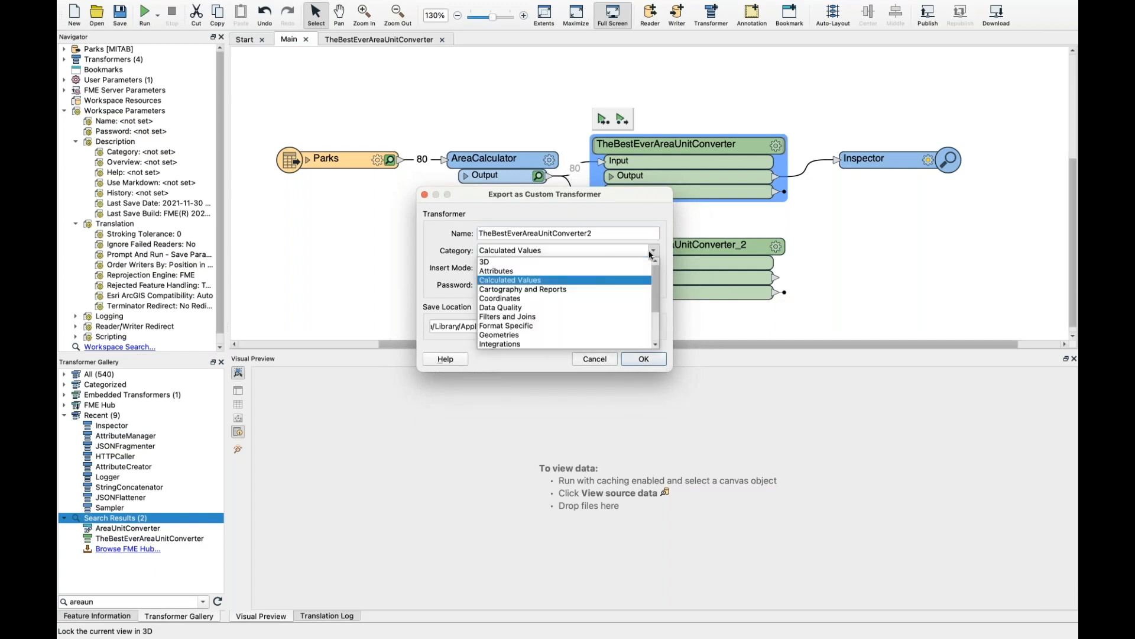
click(653, 252)
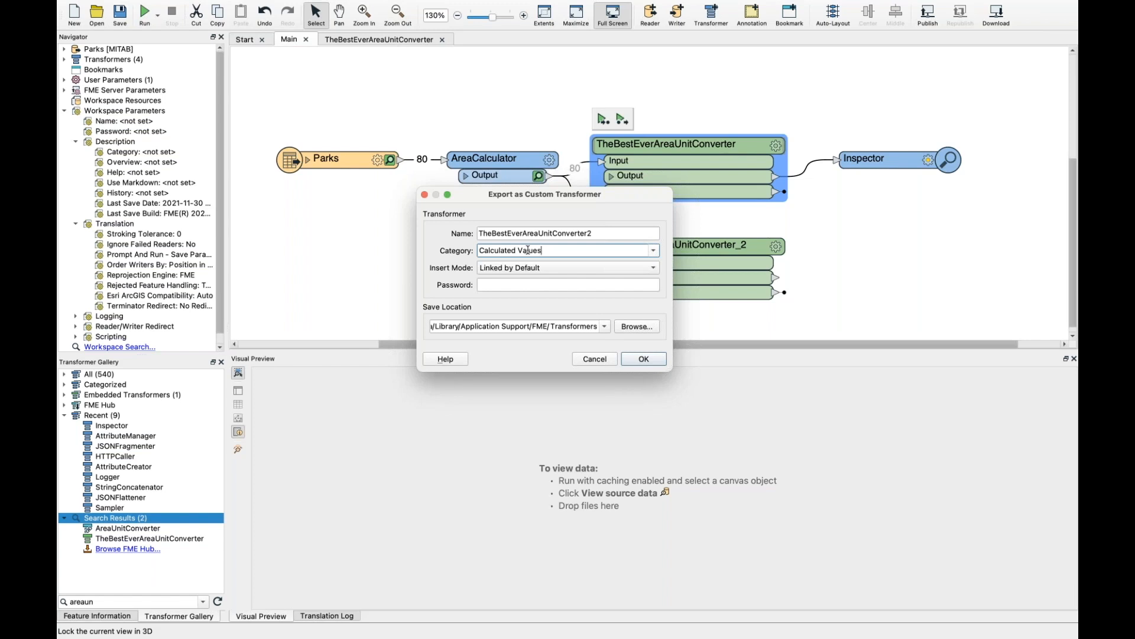
click(514, 268)
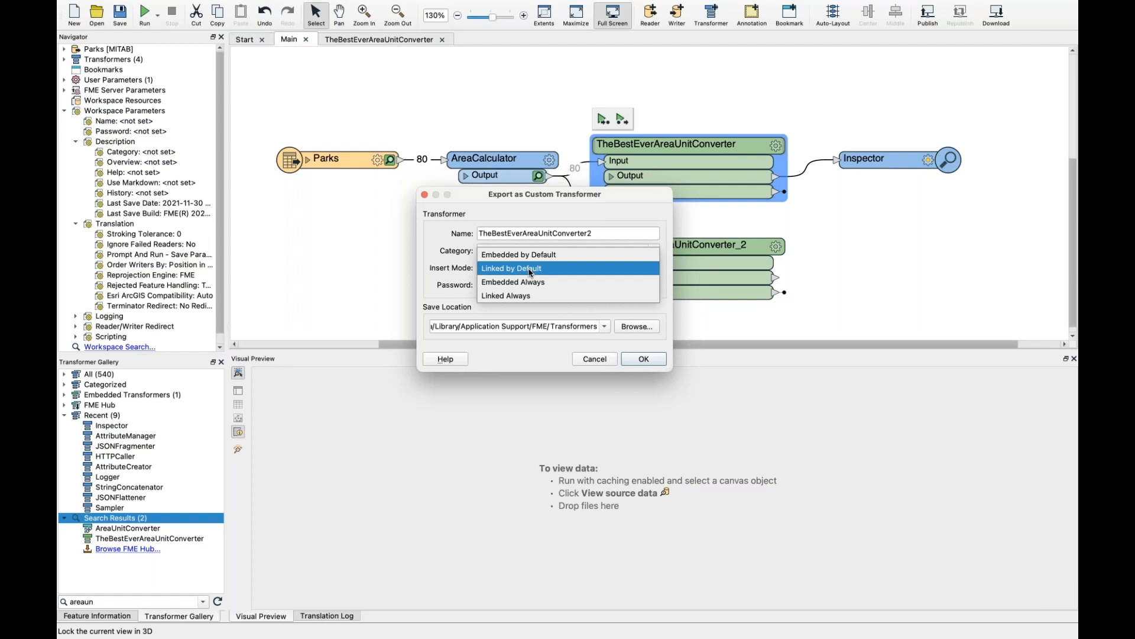
click(530, 271)
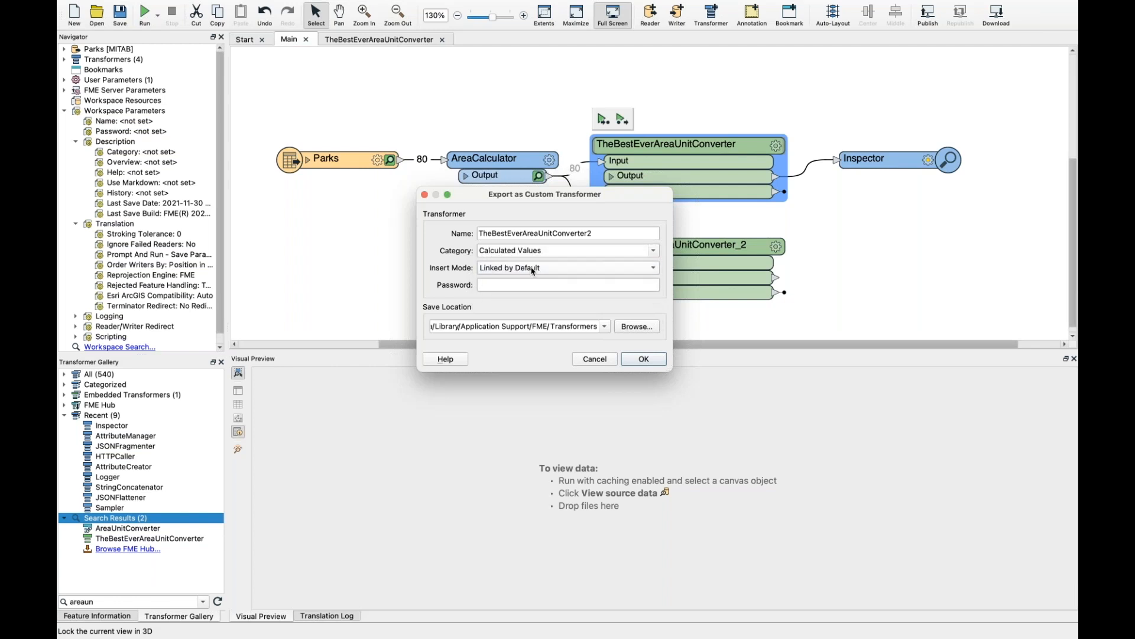
drag(564, 210, 527, 195)
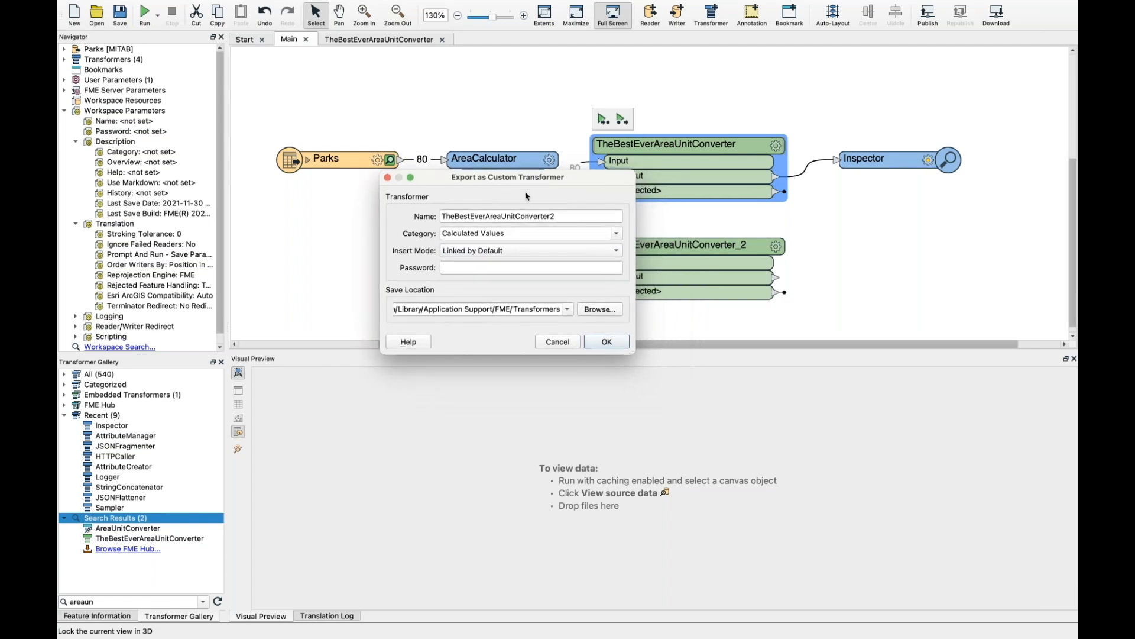
click(476, 269)
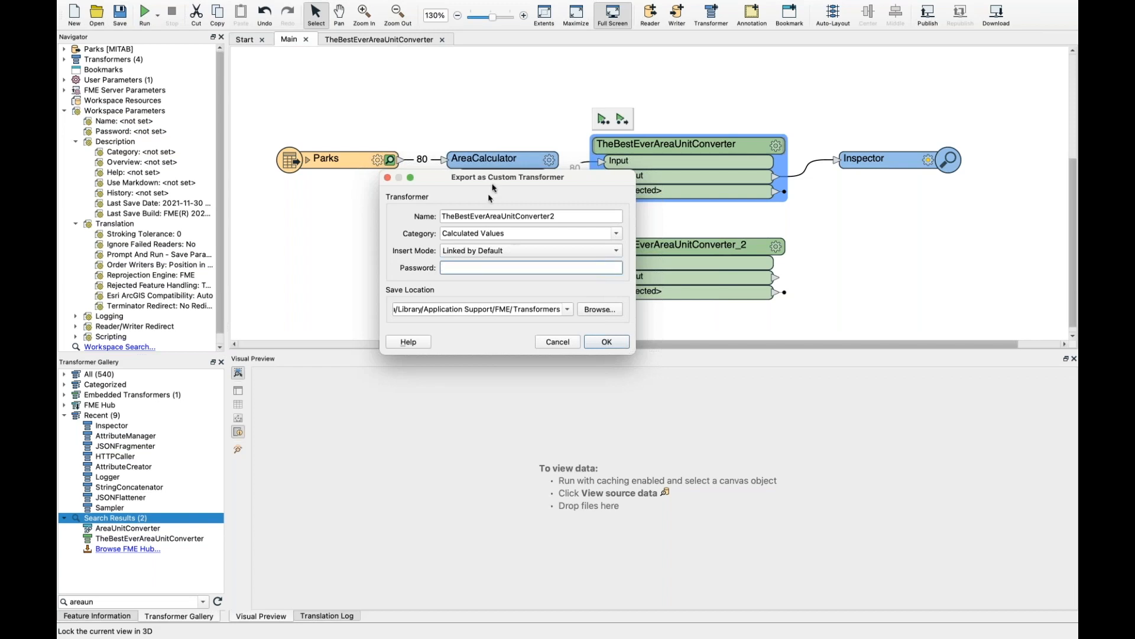
drag(490, 177, 503, 148)
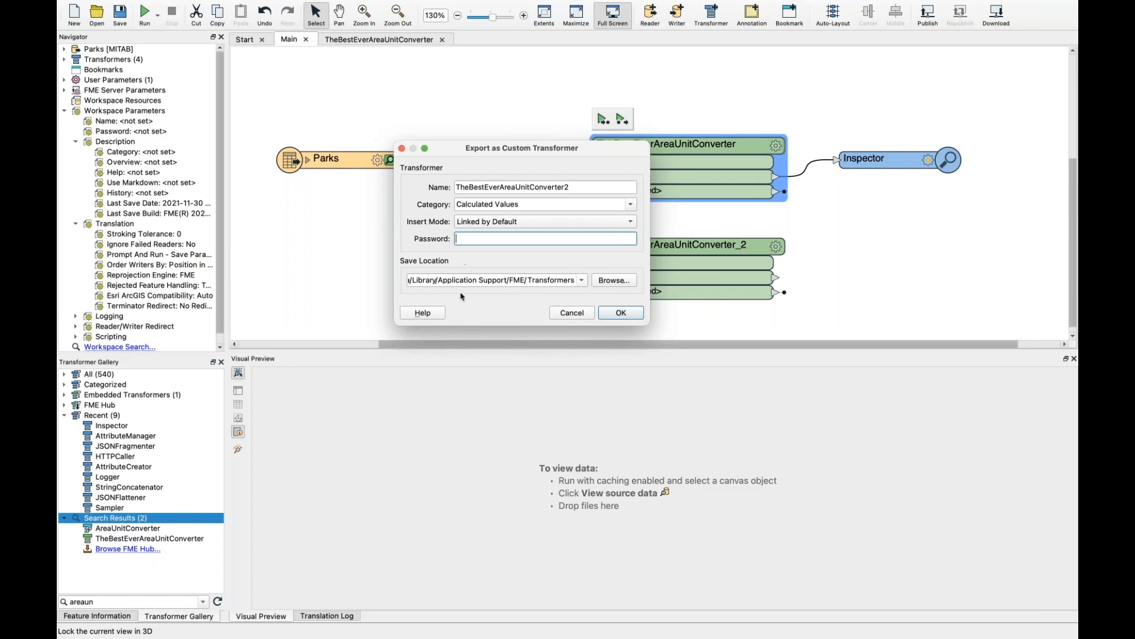
click(619, 313)
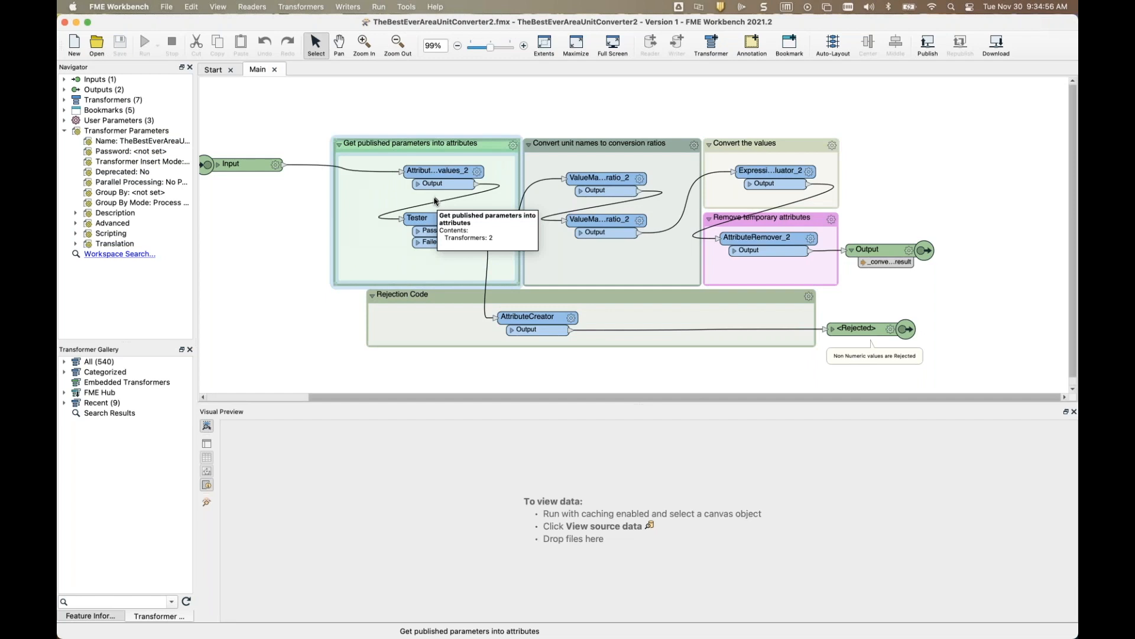
Examine the exported transformer's description parameters and the value mappings in its ValueMapper_input_ratio_2 transformer.
drag(424, 397, 379, 395)
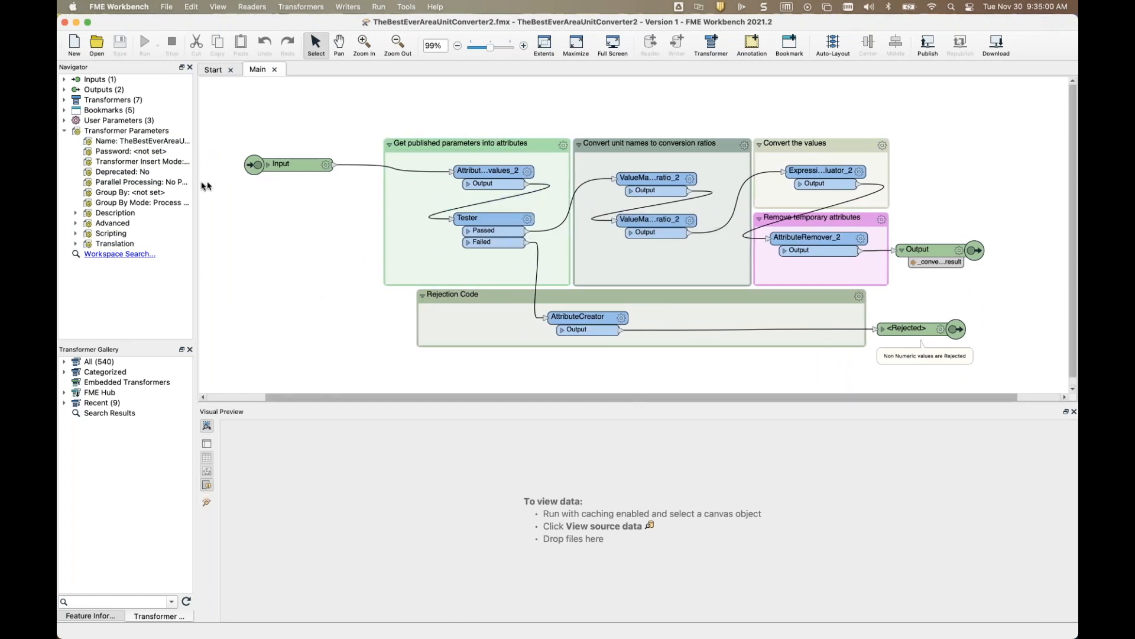
drag(195, 185, 275, 187)
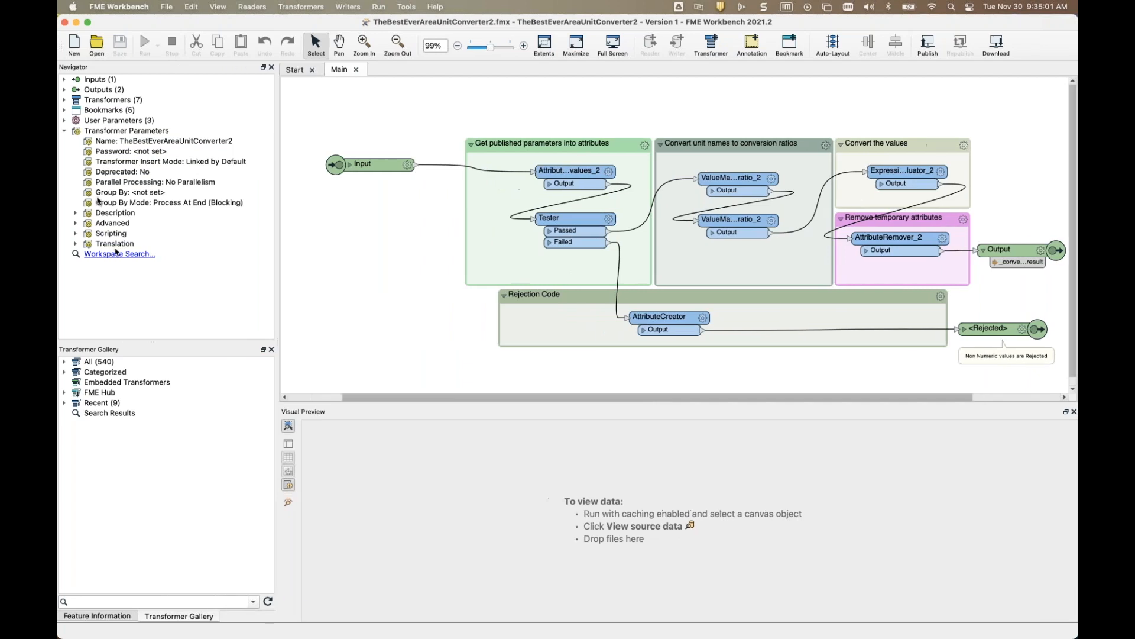
click(74, 213)
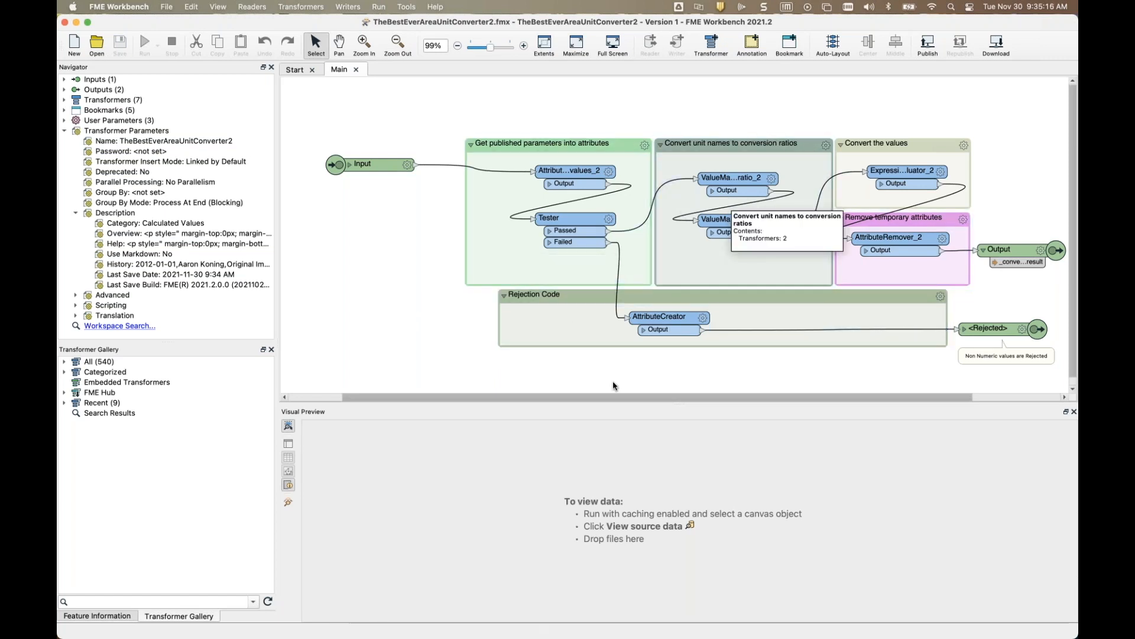
double_click(743, 194)
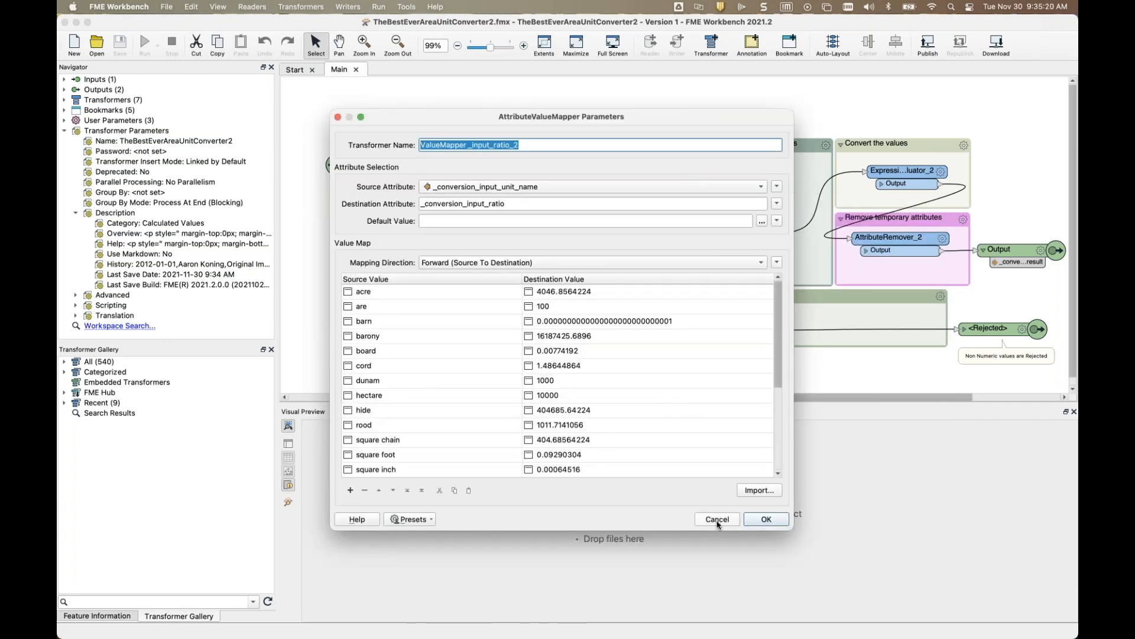
click(717, 519)
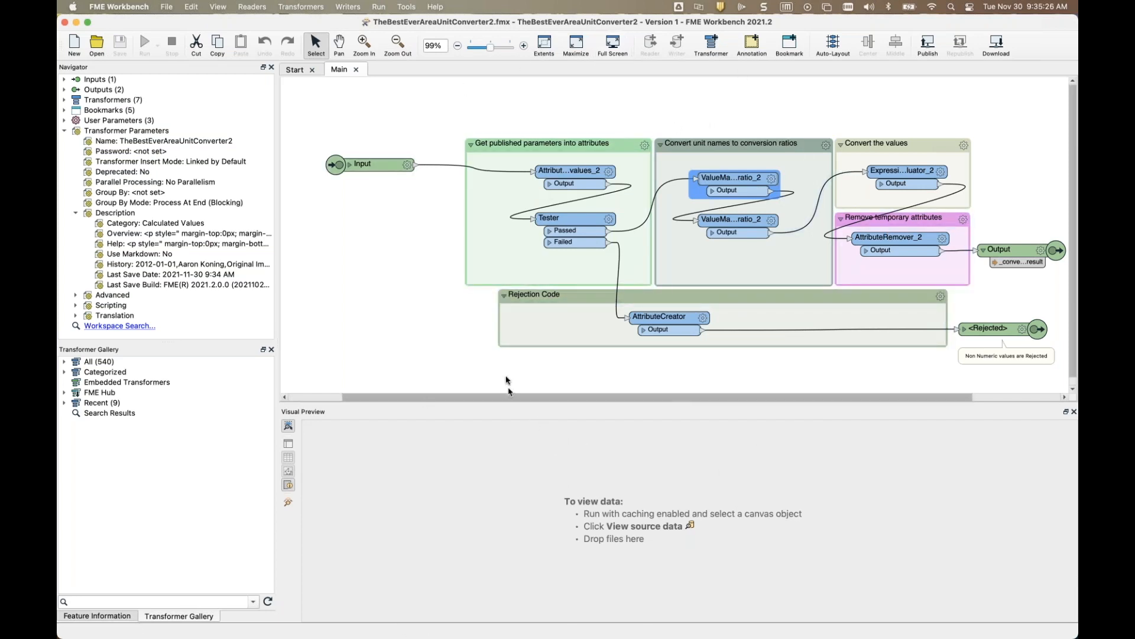
Switch back to the workspace with the Parks reader and clear the selection of the original converter.
key(ctrl+Up)
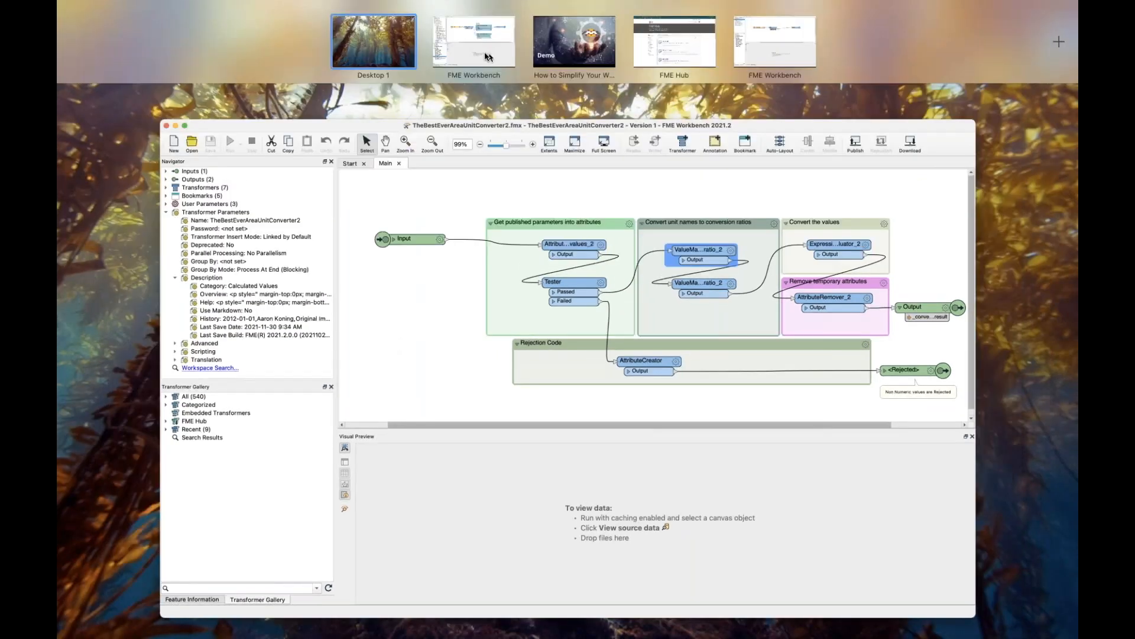
click(488, 55)
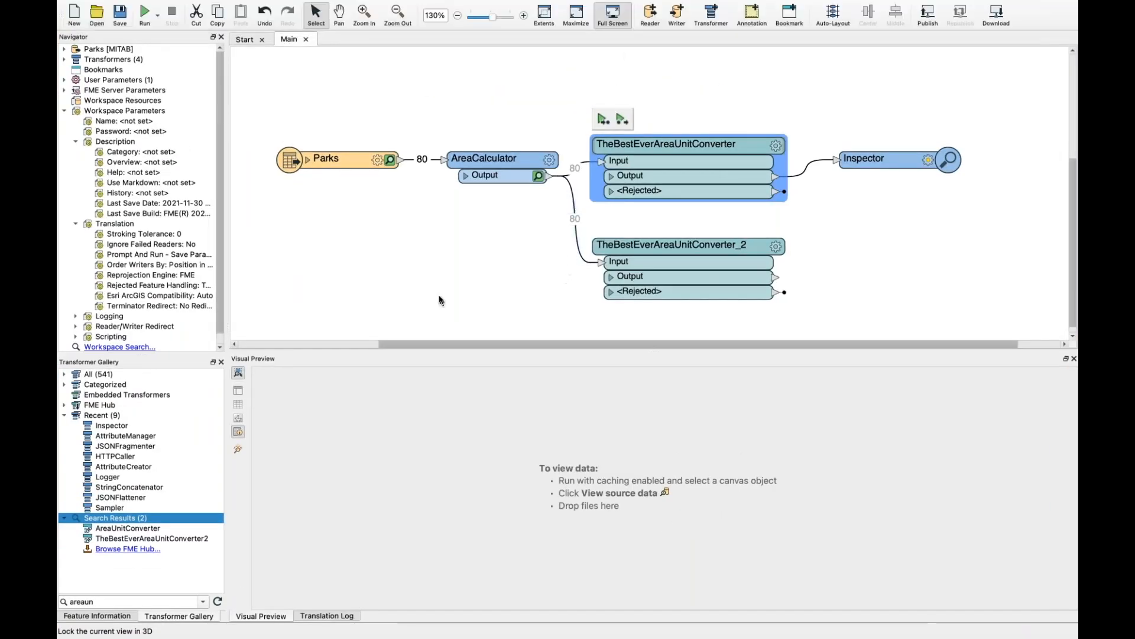
click(438, 300)
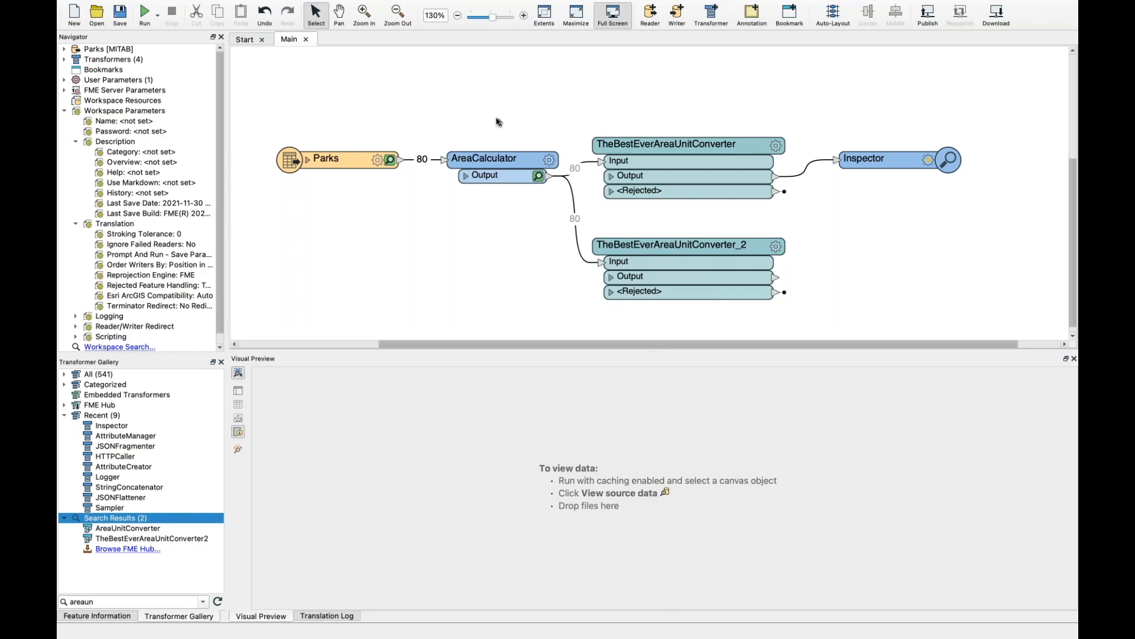
Switch to FME Hub in the browser, search for AreaUnit and open the AreaUnitConverter transformer's page.
key(ctrl+Up)
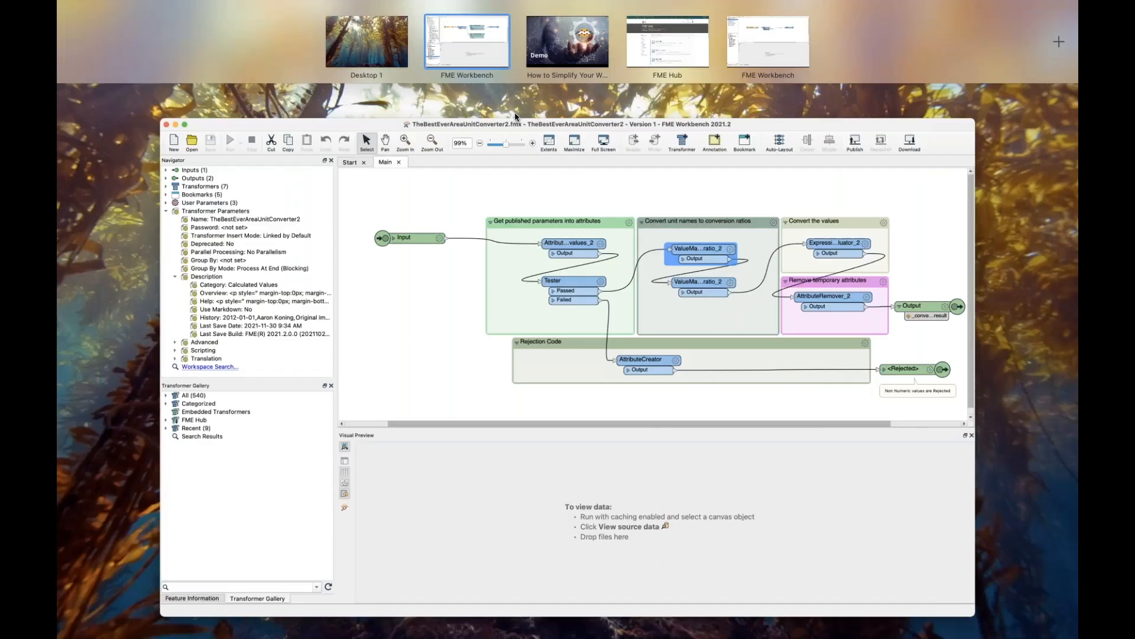
click(639, 40)
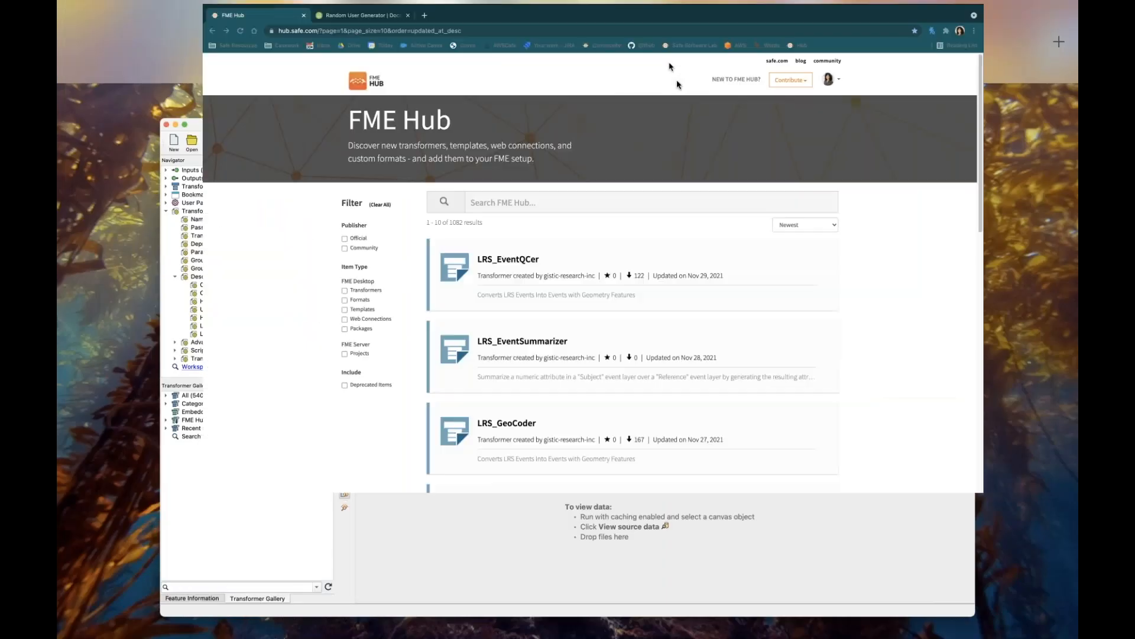
click(540, 257)
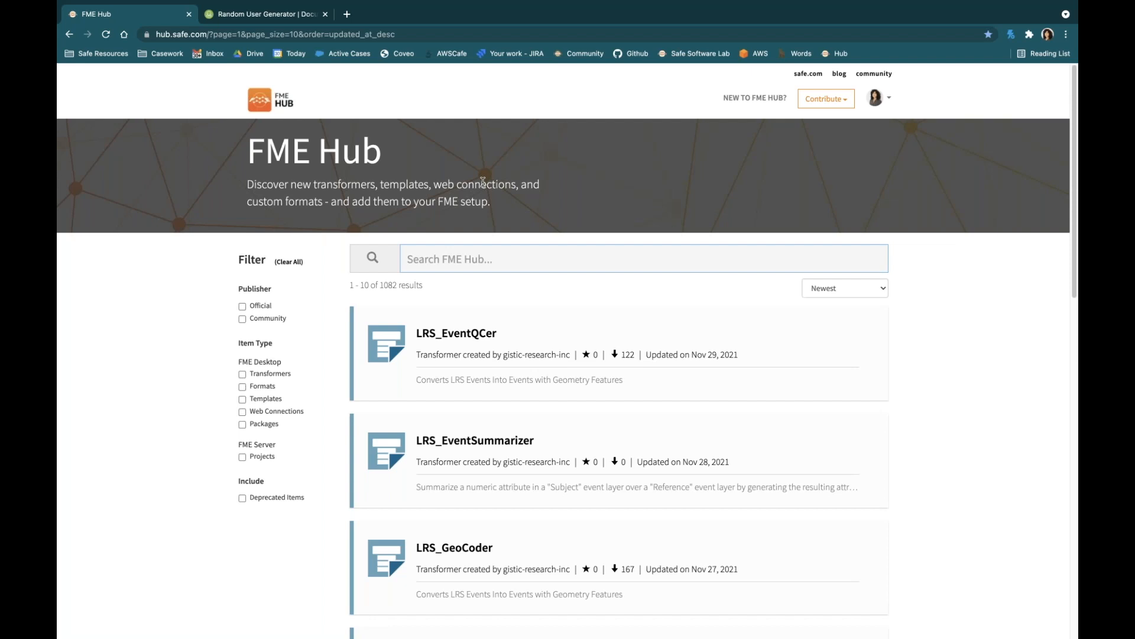
text(Area)
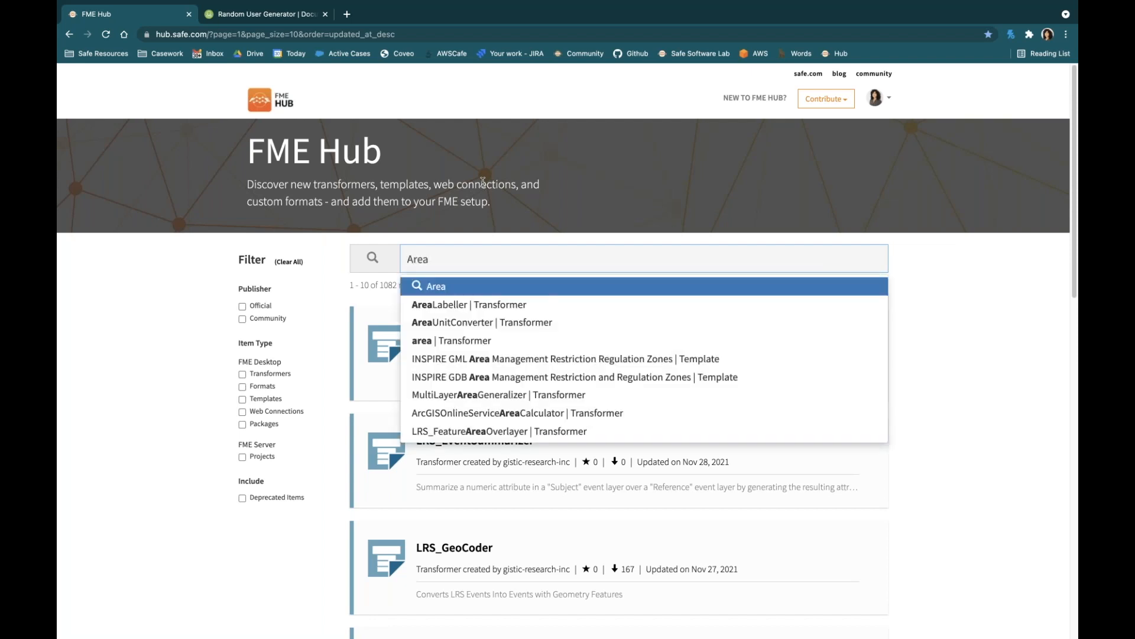
text(Unit)
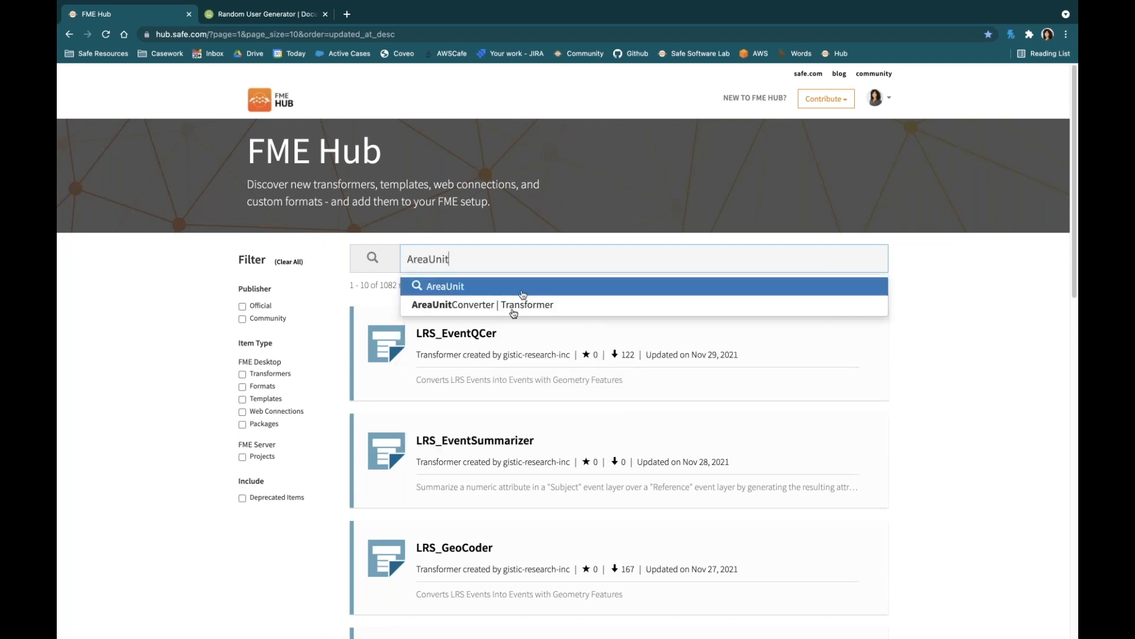
click(507, 308)
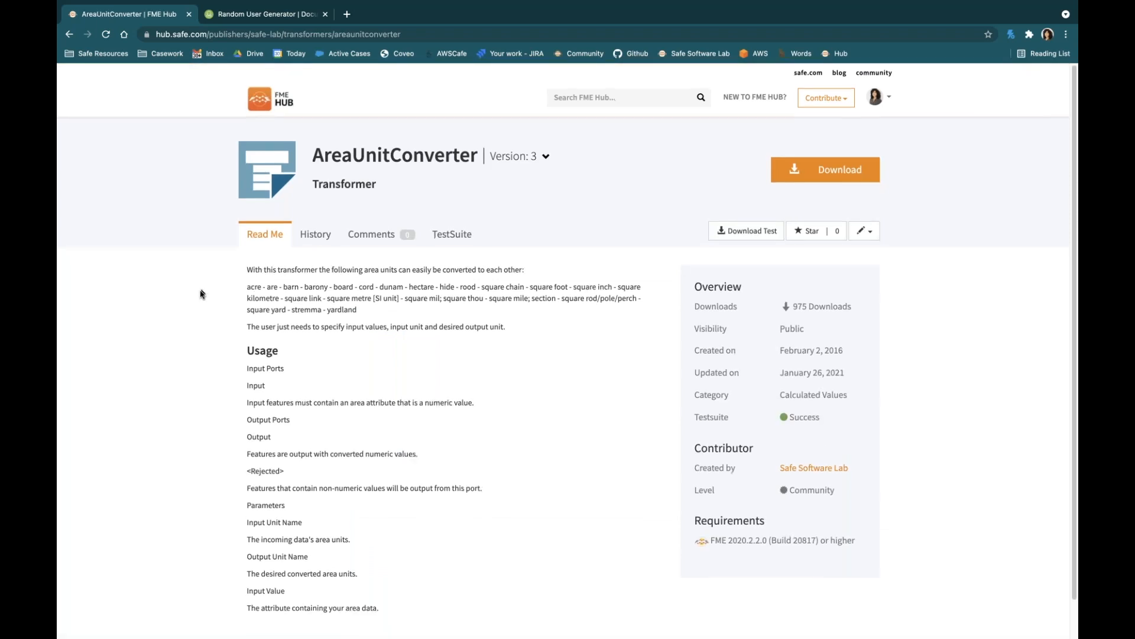
Examine the AreaUnitConverter's Read Me, history, comments and TestSuite runs on FME Hub.
scroll(205, 329, down, 1)
scroll(394, 380, up, 1)
scroll(181, 399, down, 1)
scroll(197, 425, up, 1)
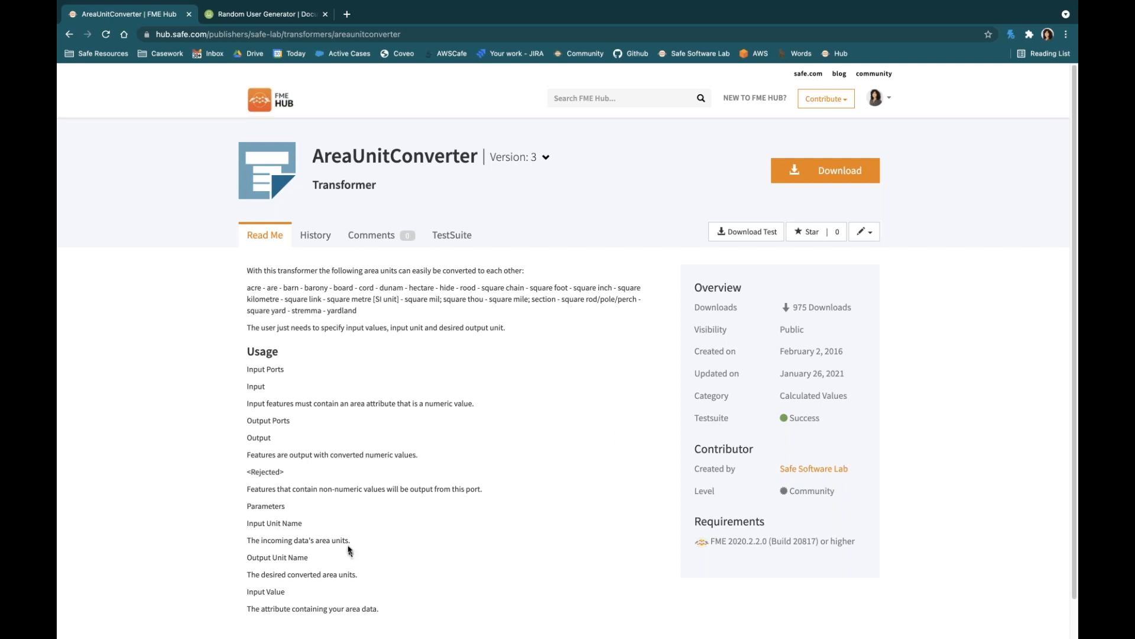
click(313, 236)
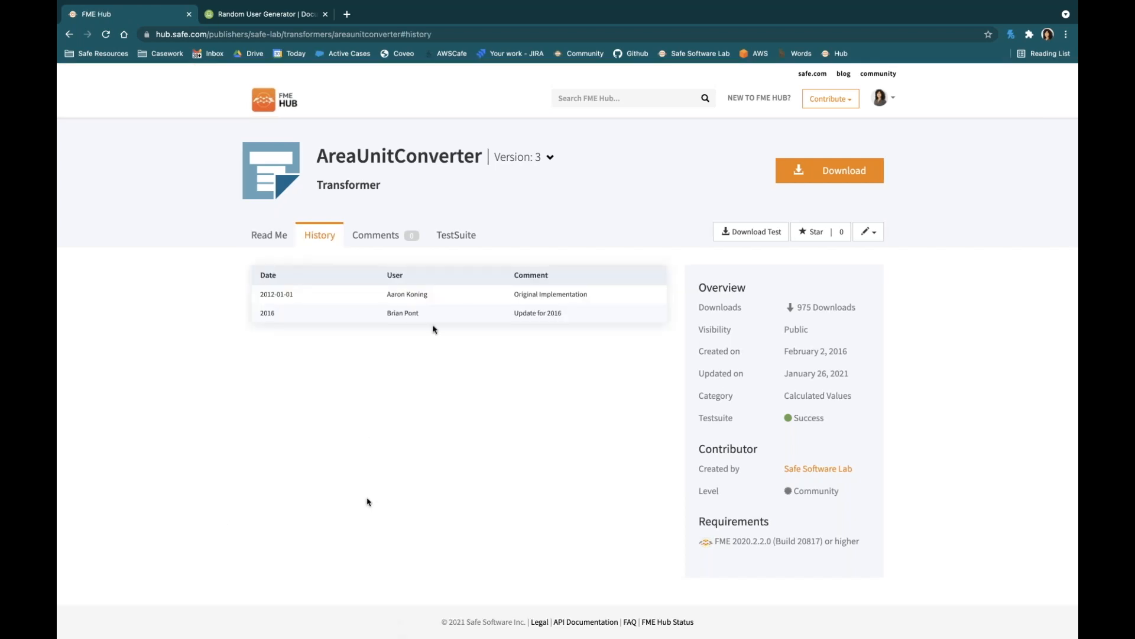
click(393, 237)
click(456, 235)
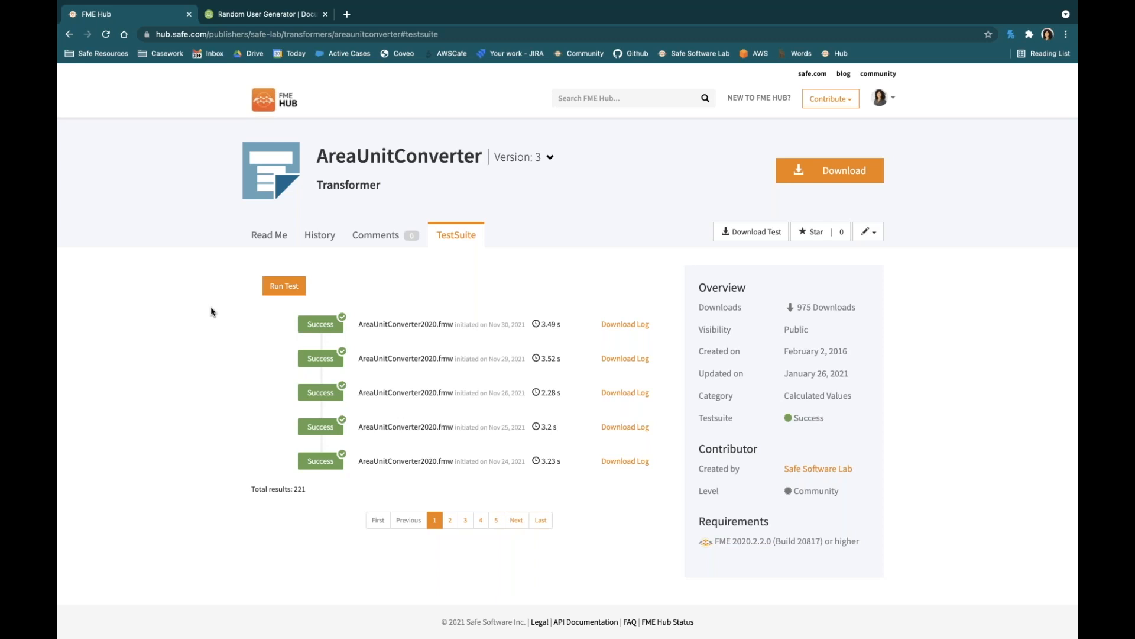
key(ctrl+Up)
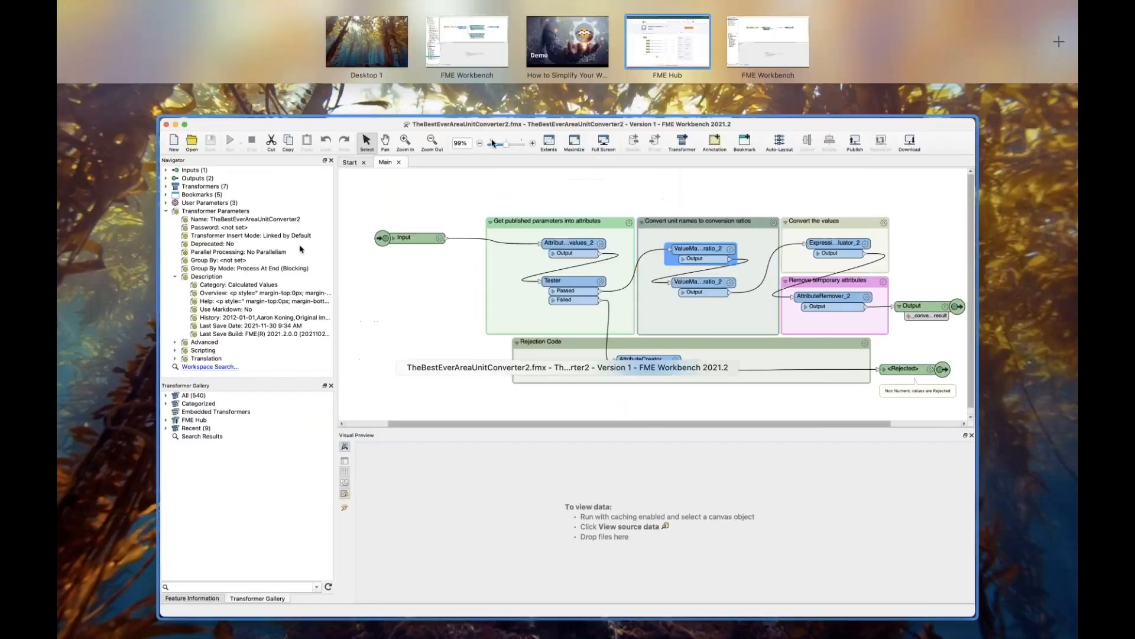
click(569, 41)
click(589, 225)
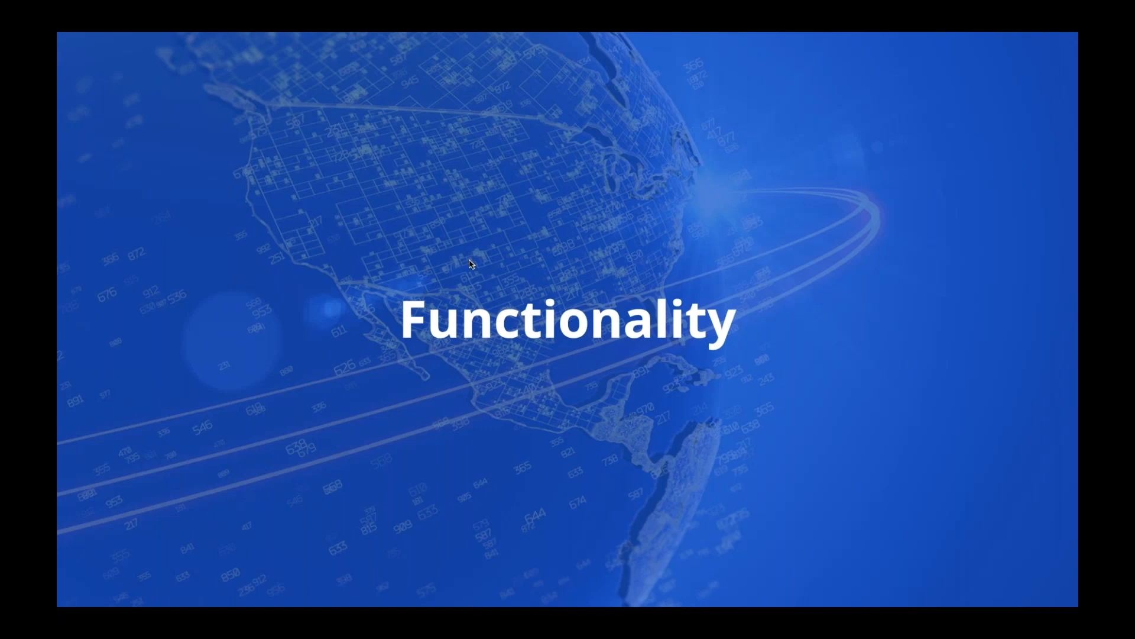
click(952, 208)
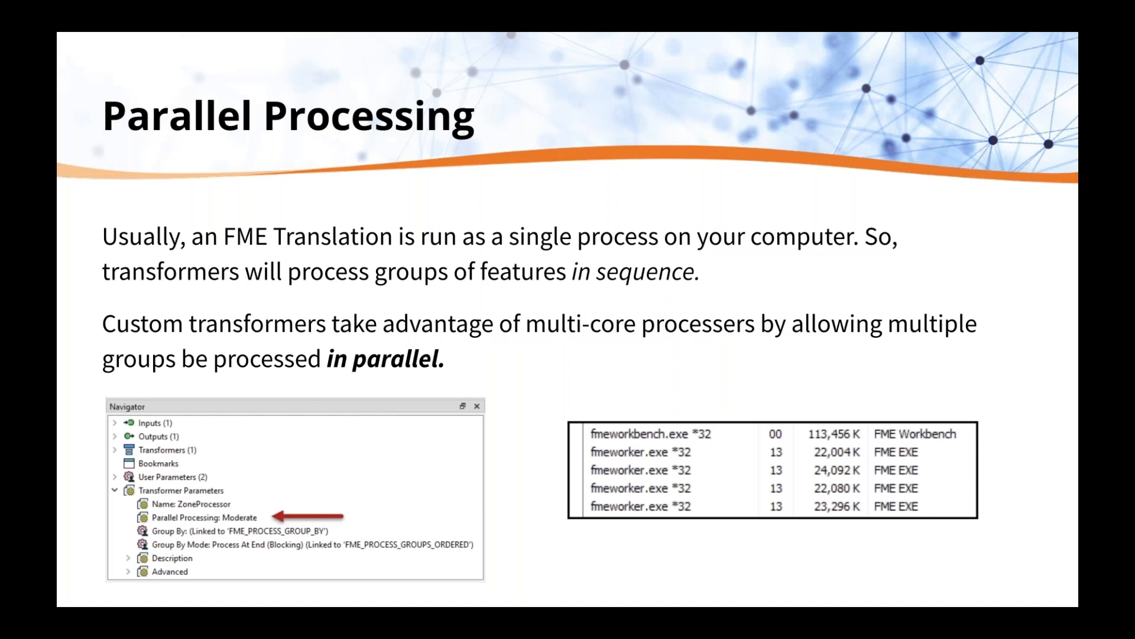
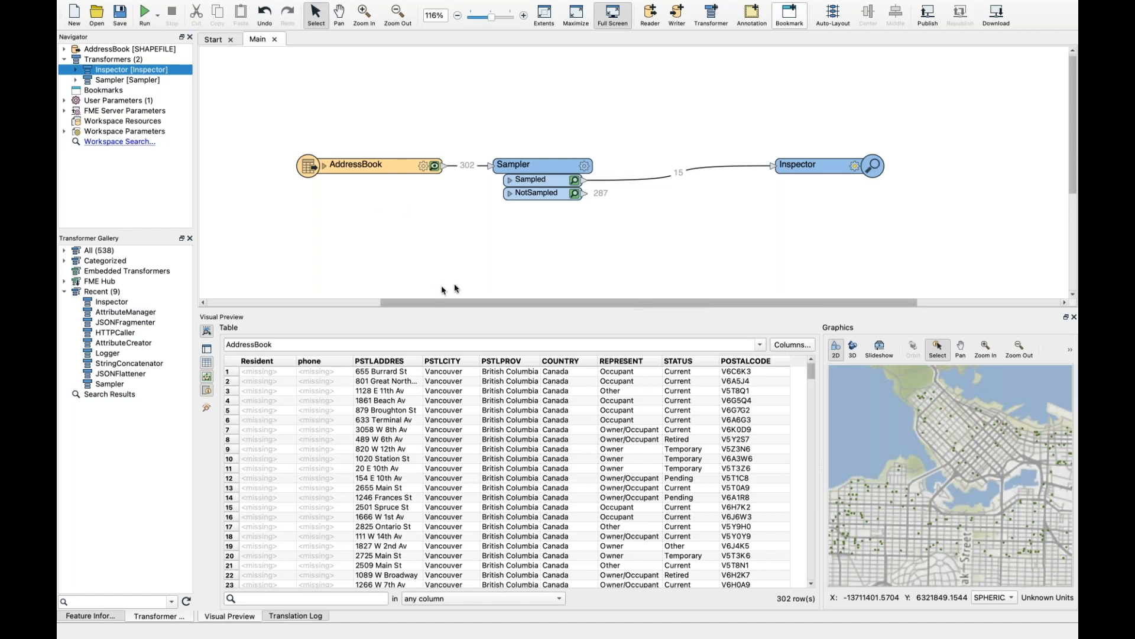
Switch to the browser's Random User Generator page, view its home page and open the API documentation.
key(ctrl+Up)
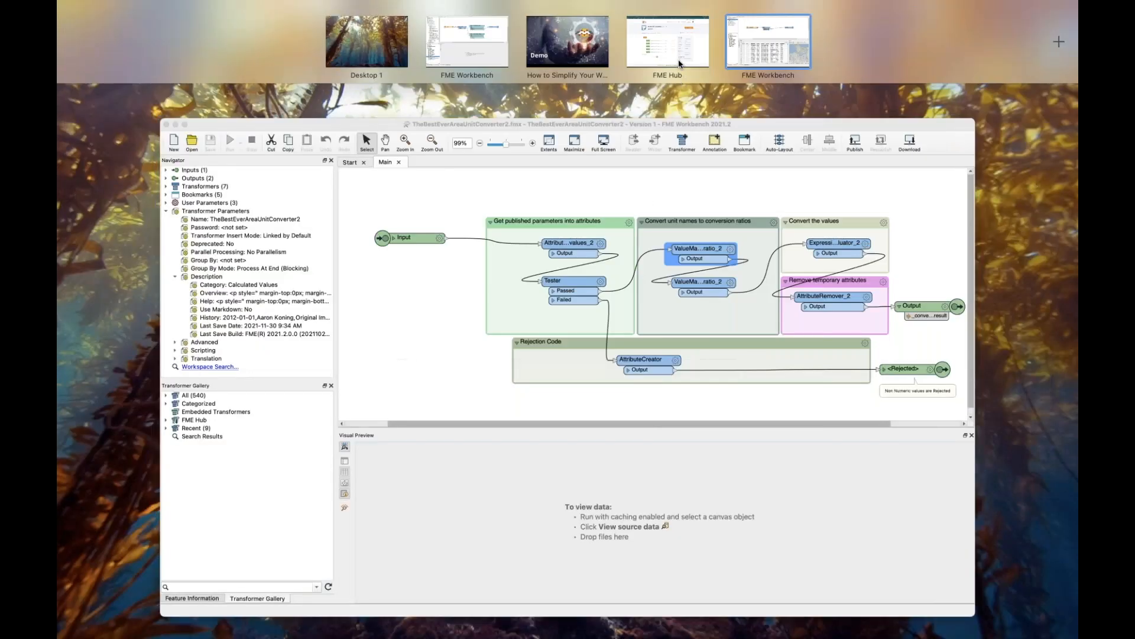
click(679, 63)
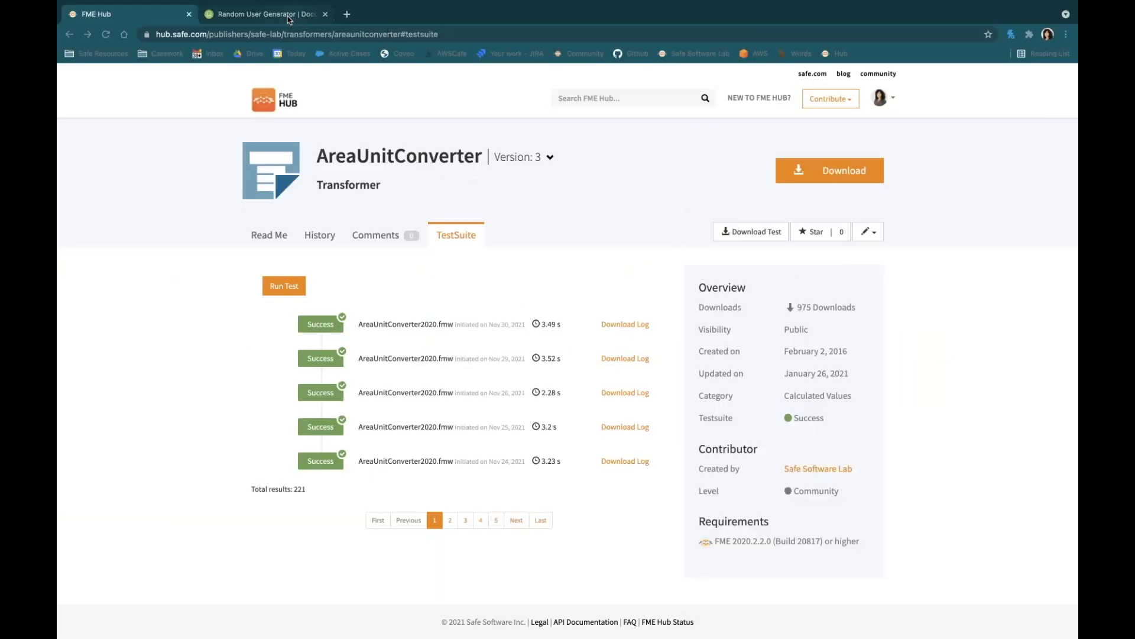
click(280, 16)
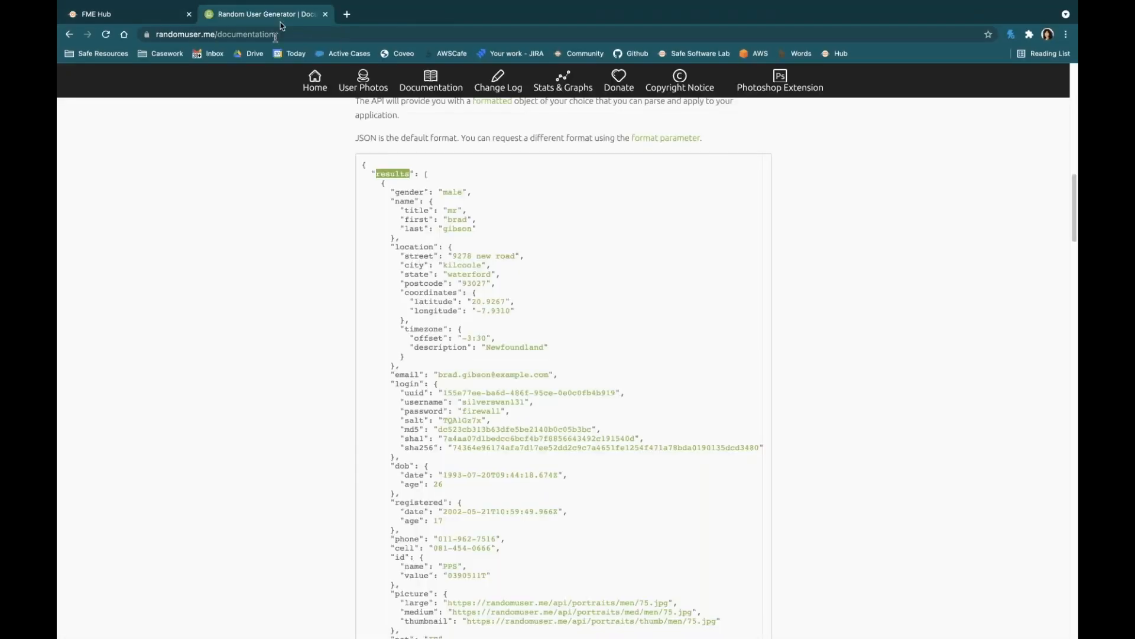
scroll(412, 202, up, 15)
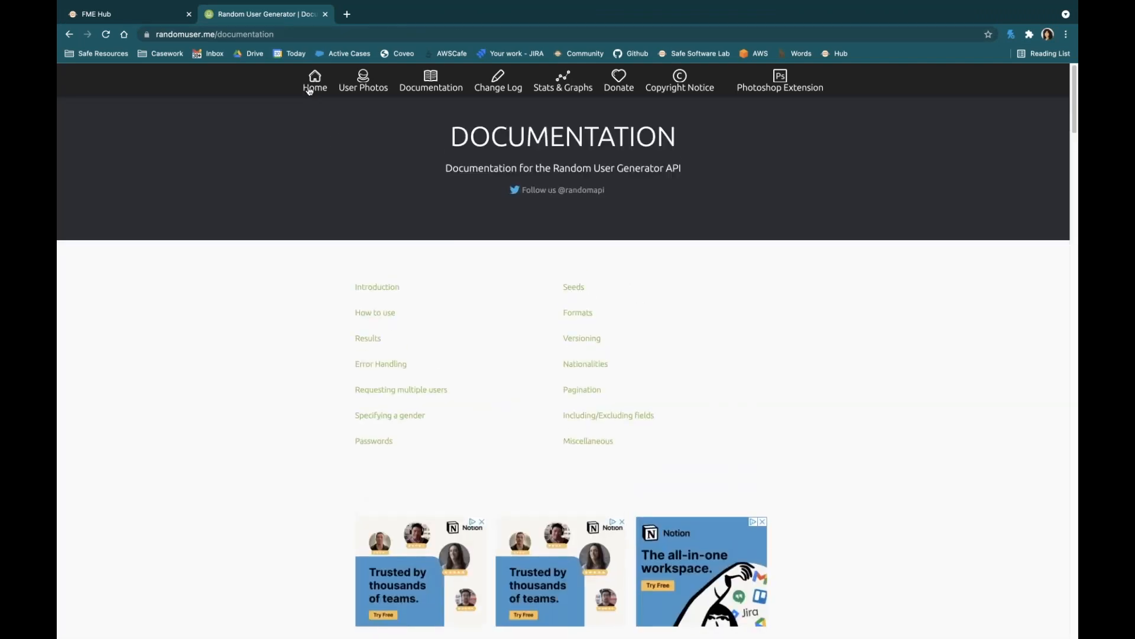
click(313, 83)
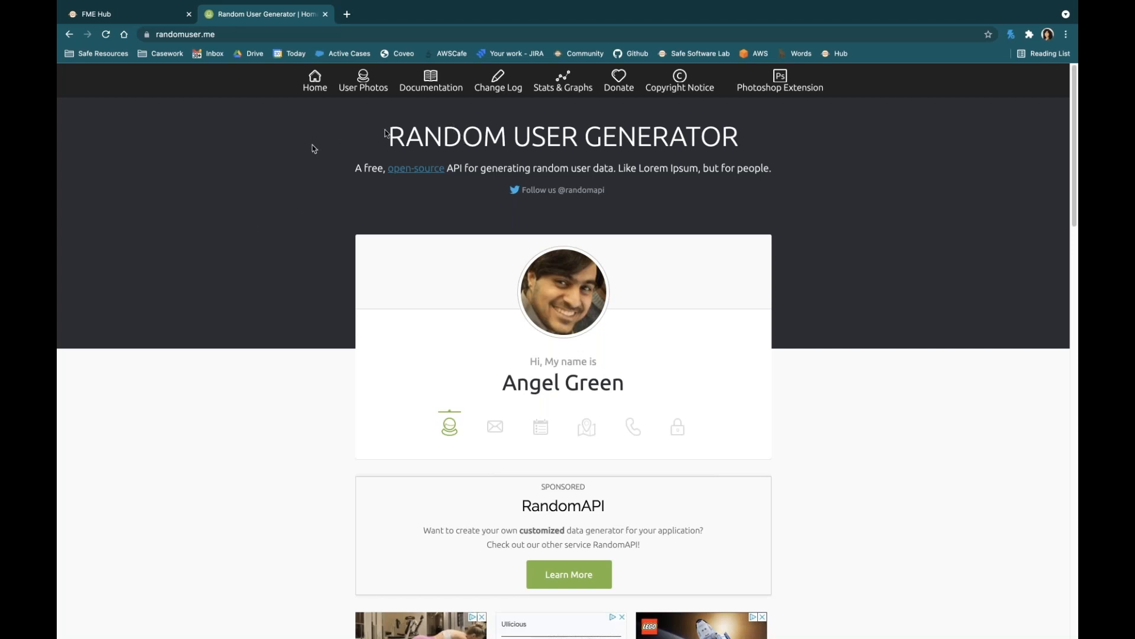
click(429, 89)
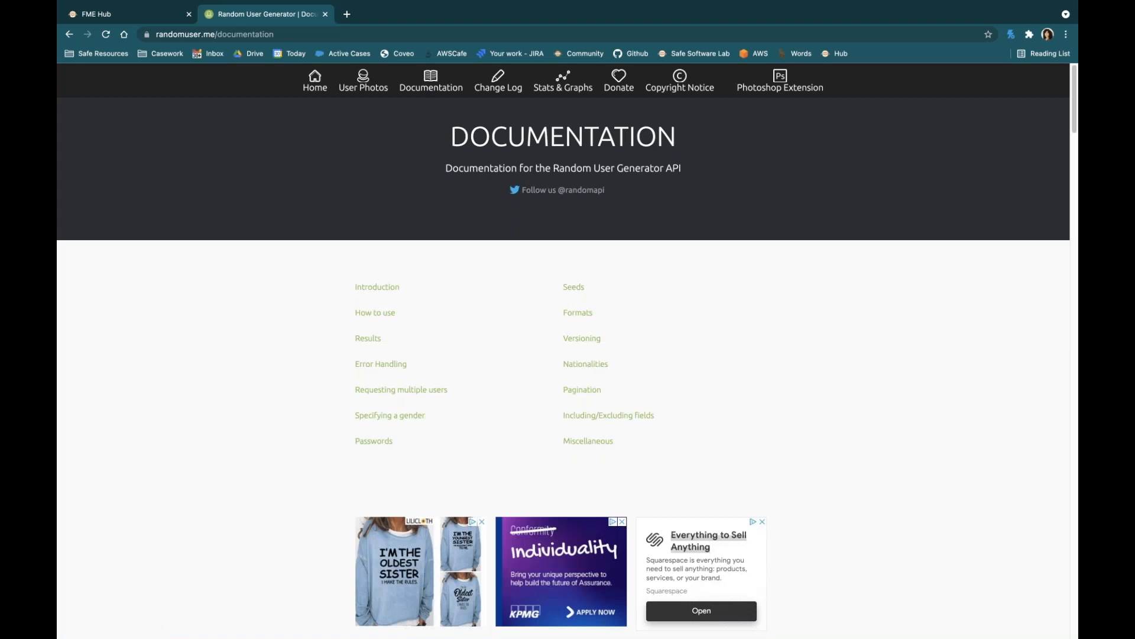
scroll(246, 346, down, 8)
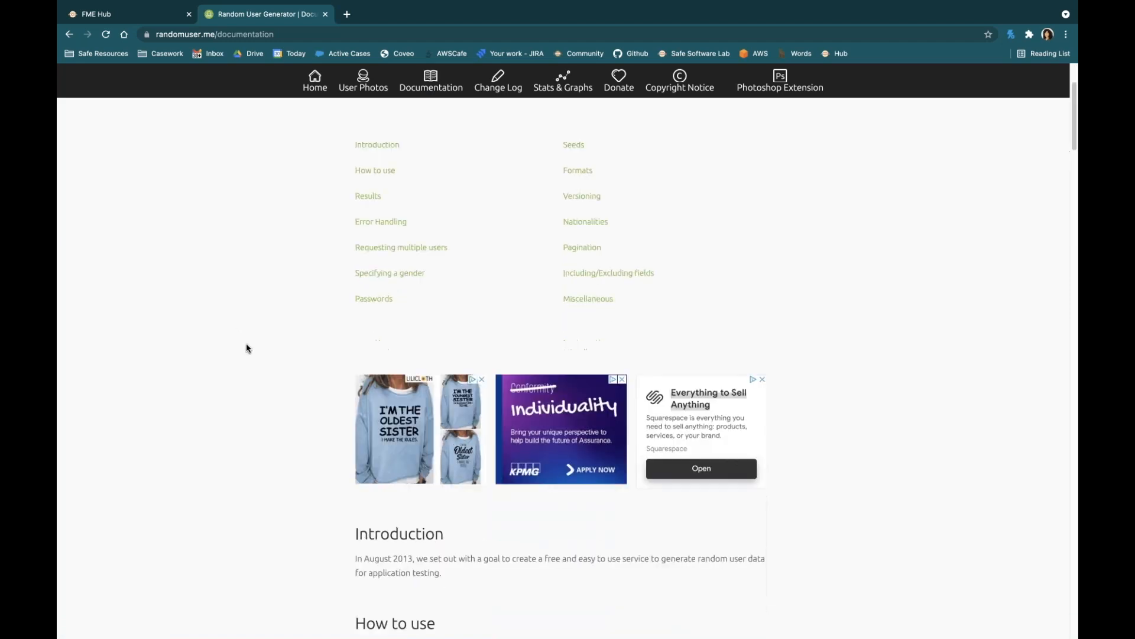
scroll(319, 340, down, 1)
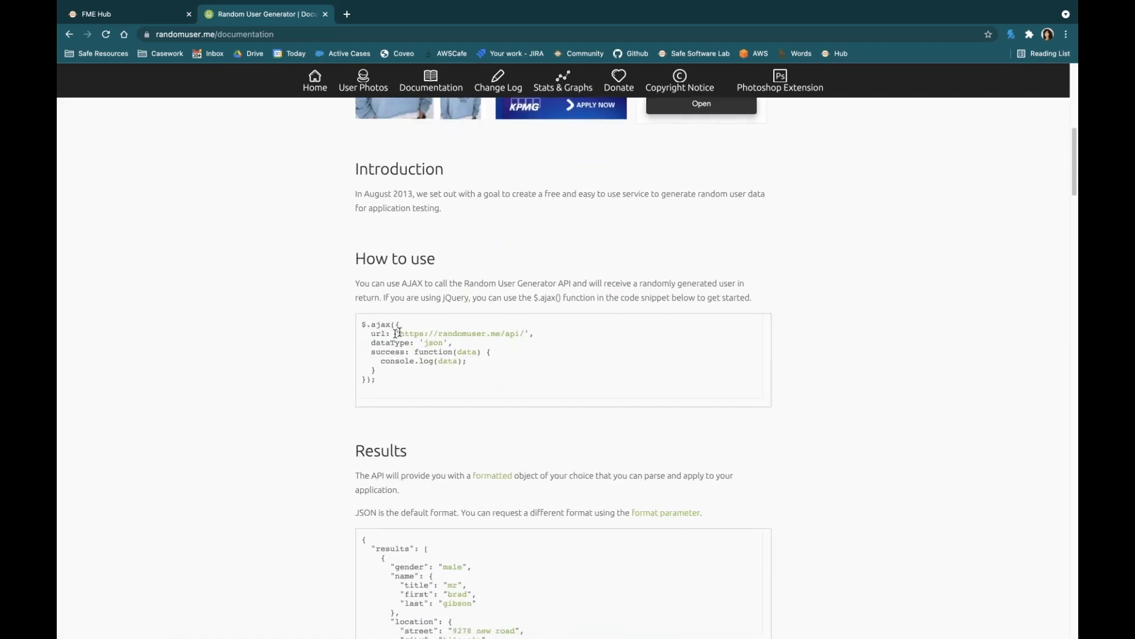
drag(393, 333, 541, 337)
key(super+c)
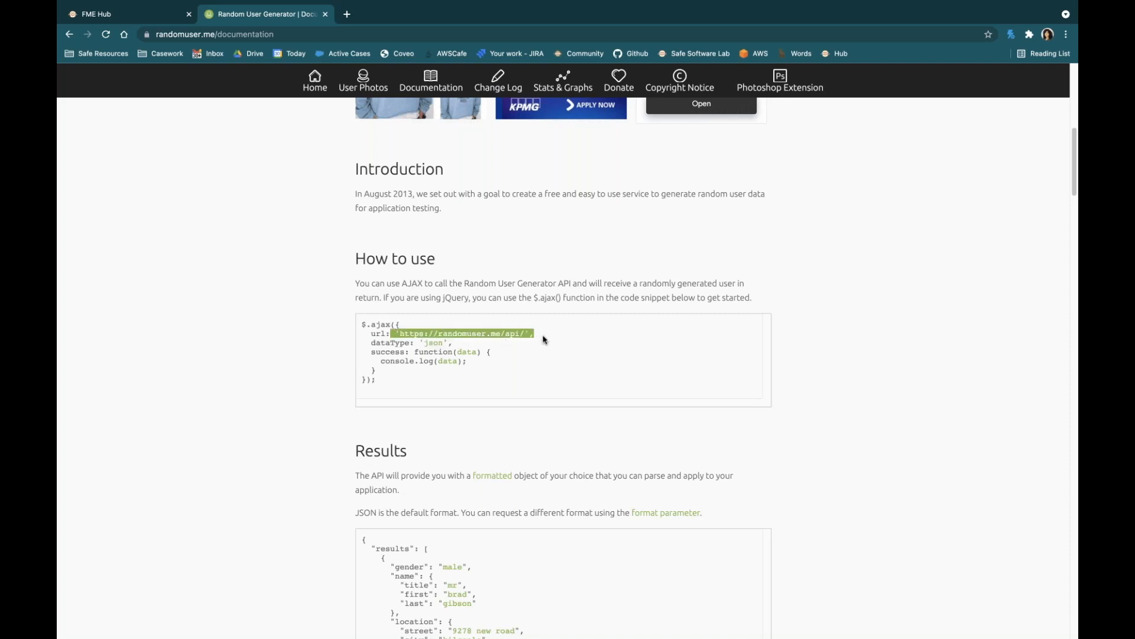
Examine the sample JSON response in the Results section and highlight its results key.
scroll(464, 396, down, 1)
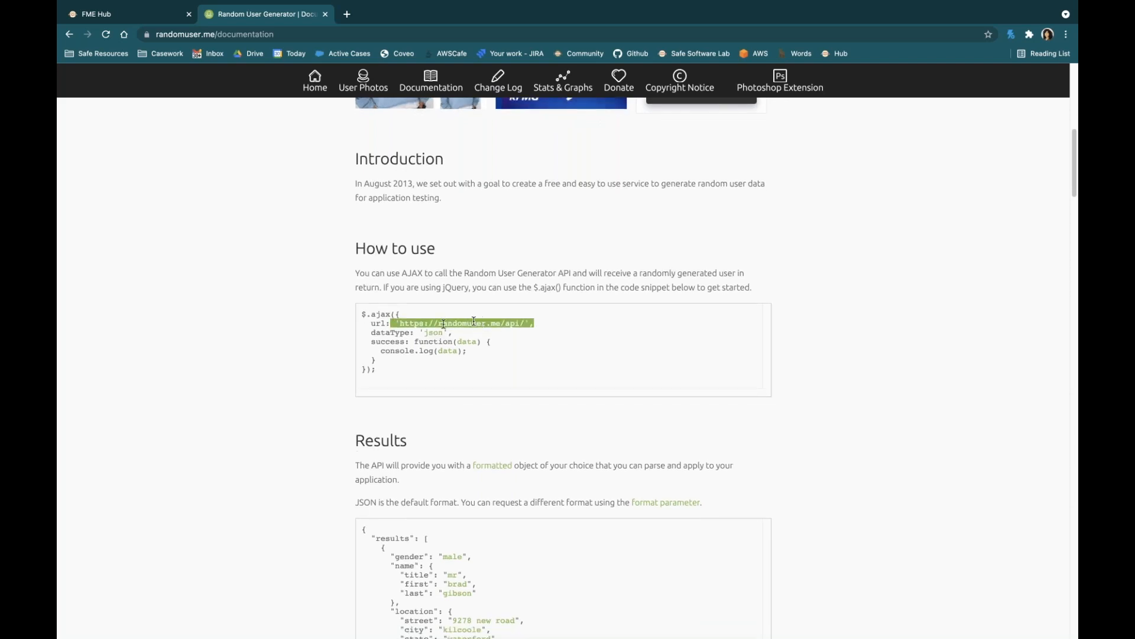
scroll(532, 364, down, 5)
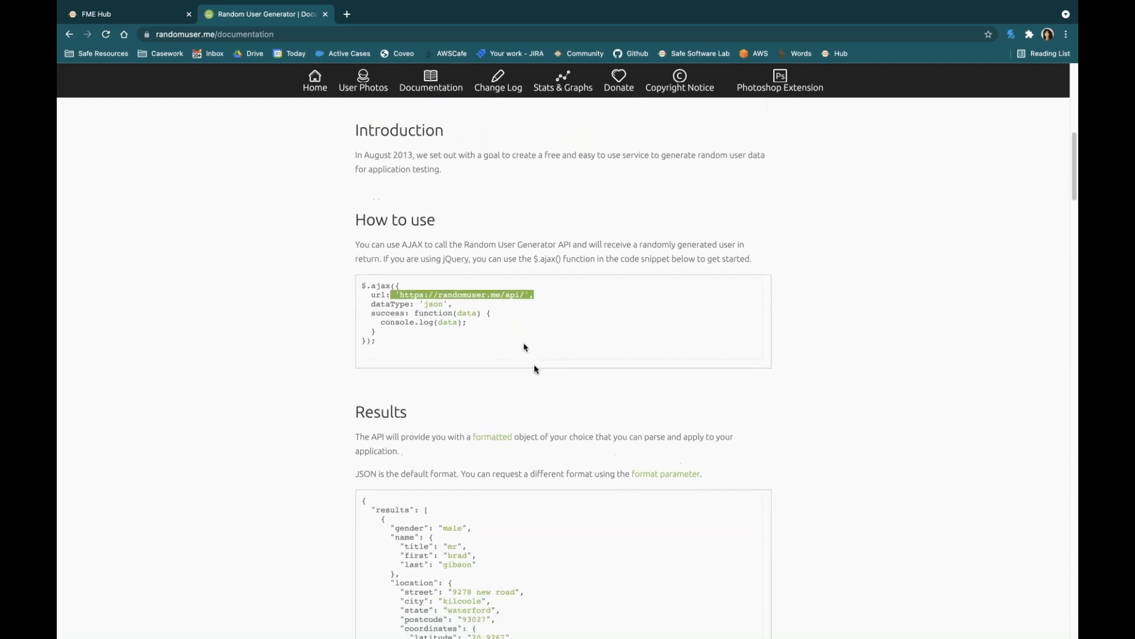
scroll(537, 368, down, 5)
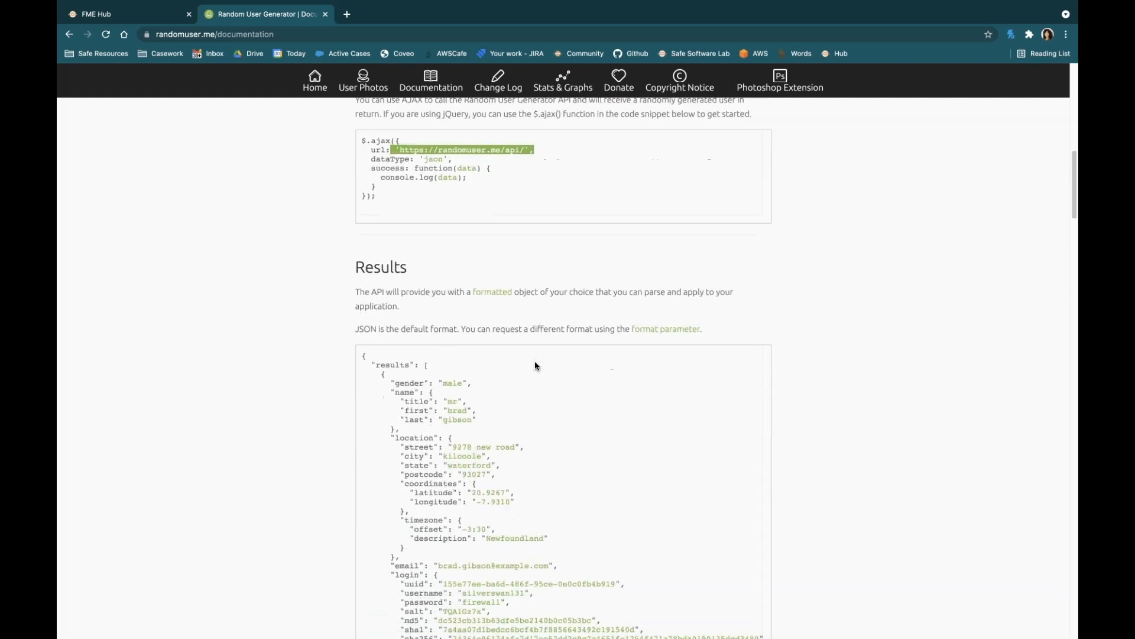
scroll(439, 380, down, 5)
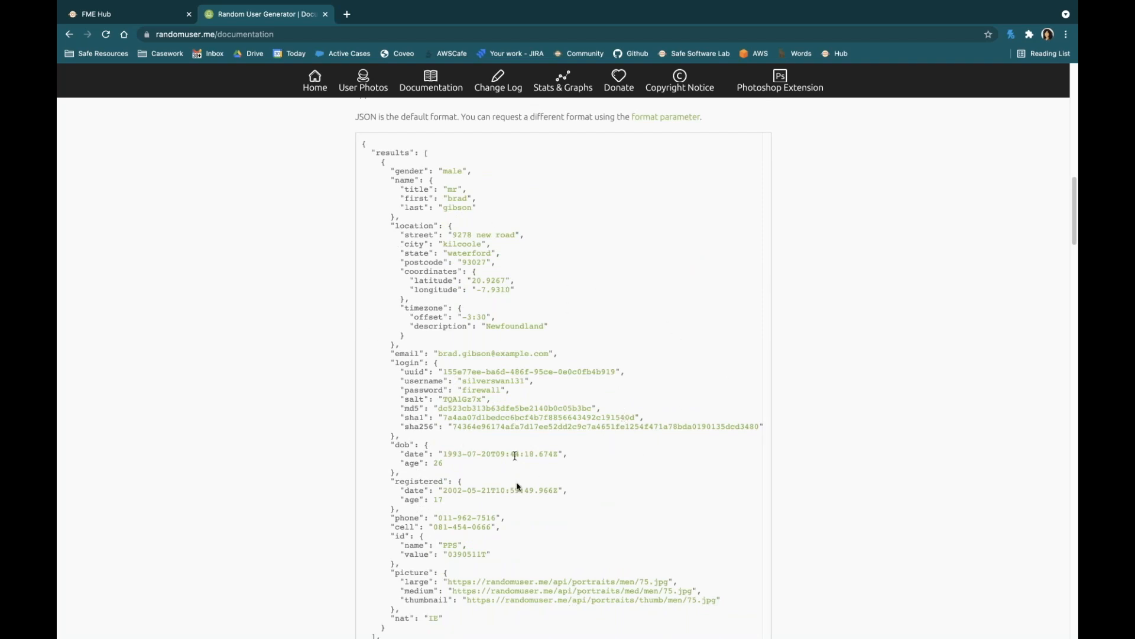
drag(371, 153, 424, 153)
Switch to the AddressBook workspace and insert an HTTPCaller between the Sampler's Sampled port and the Inspector, spacing the transformers apart.
key(ctrl+Up)
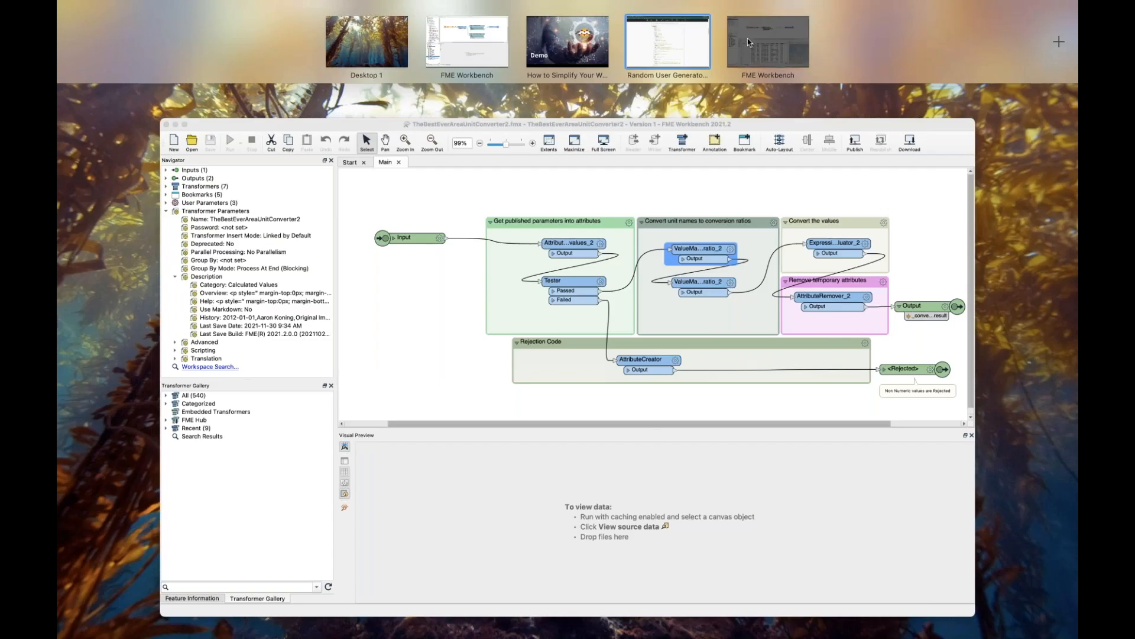
click(747, 38)
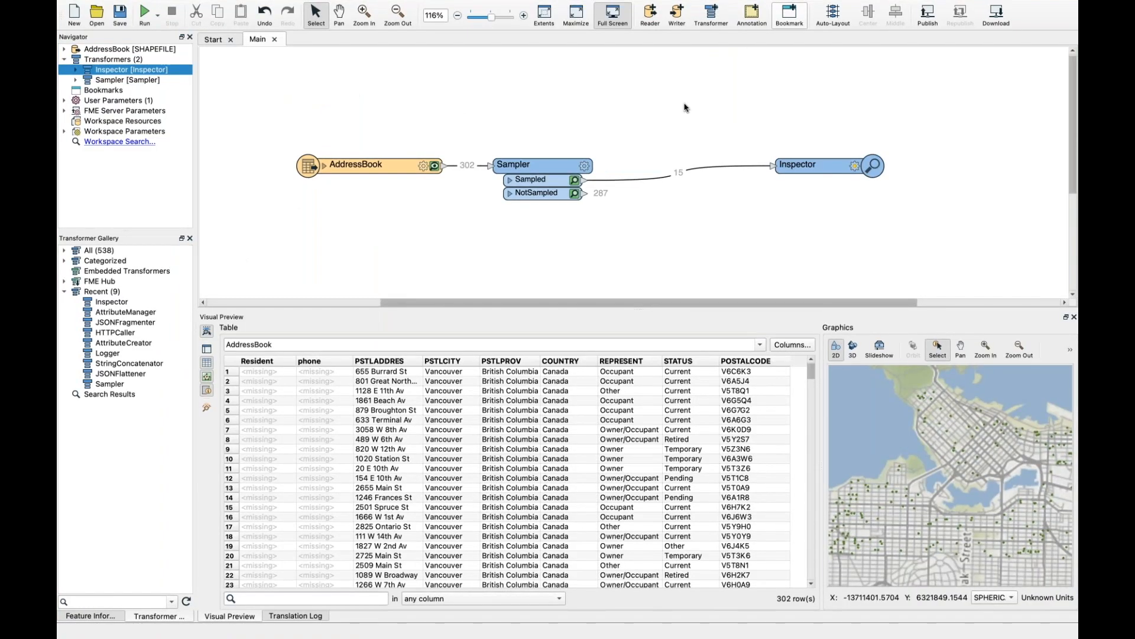
text(httpcaller)
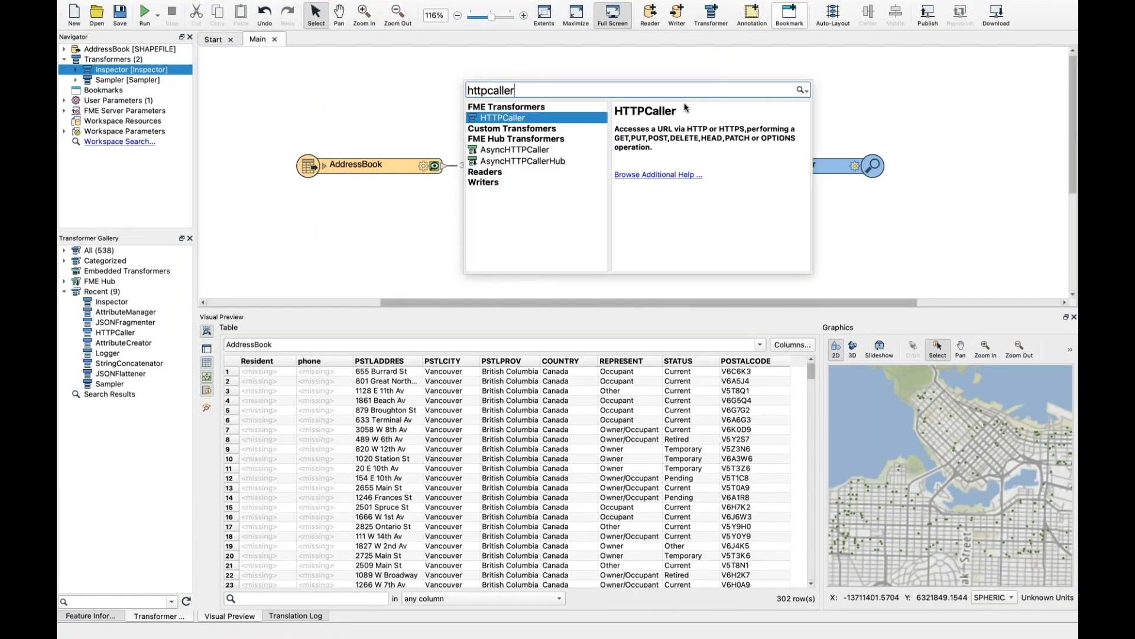
key(Return)
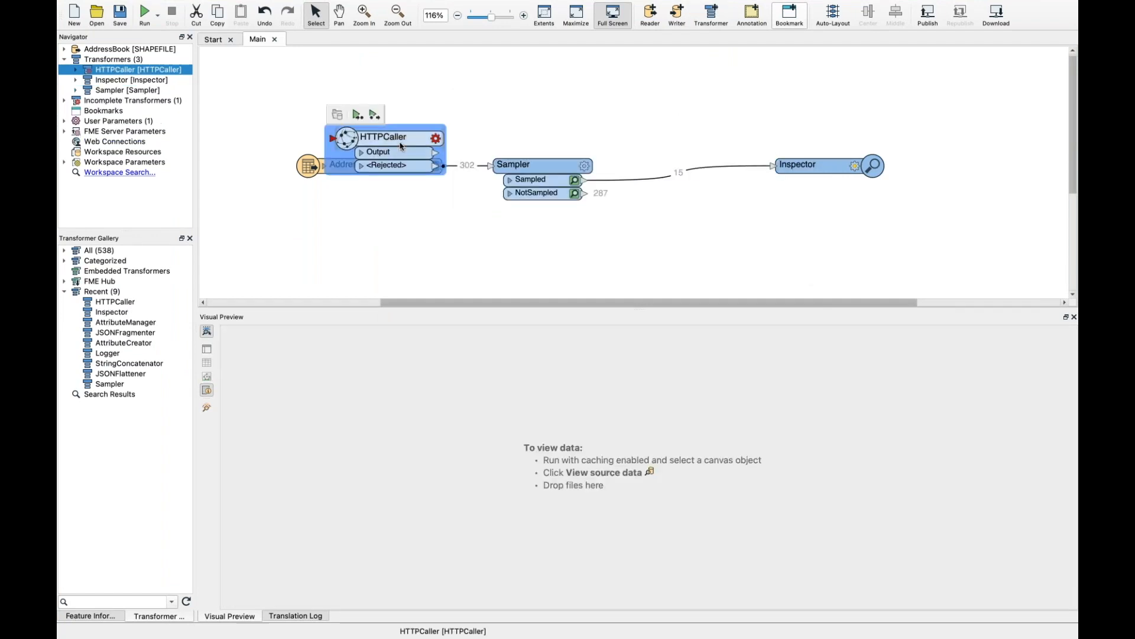
drag(402, 142, 698, 189)
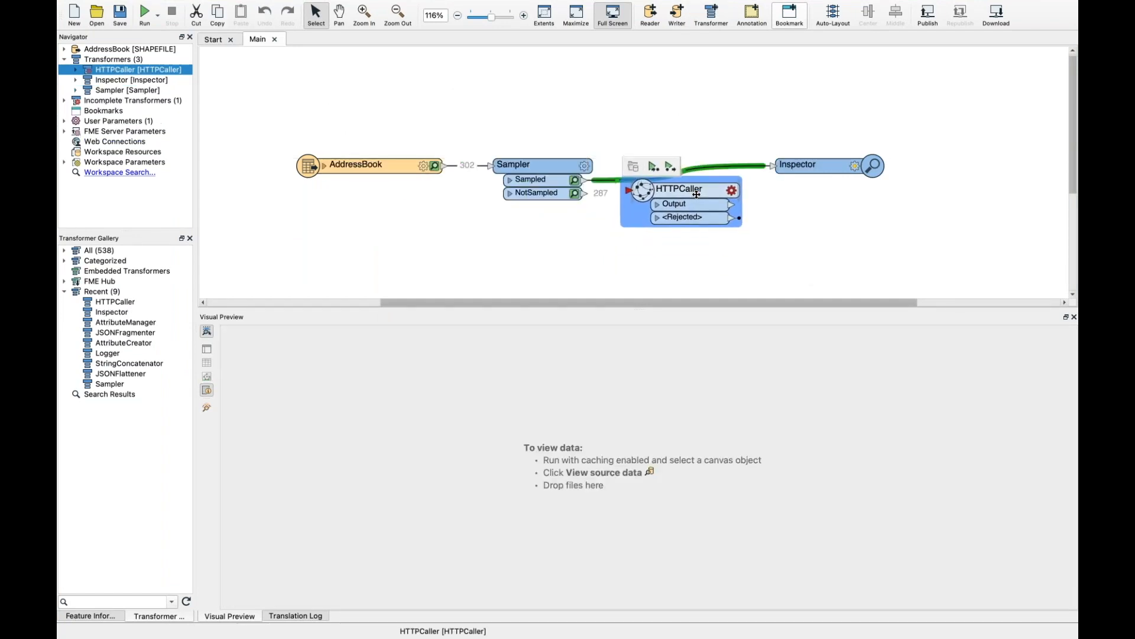
drag(781, 171, 837, 185)
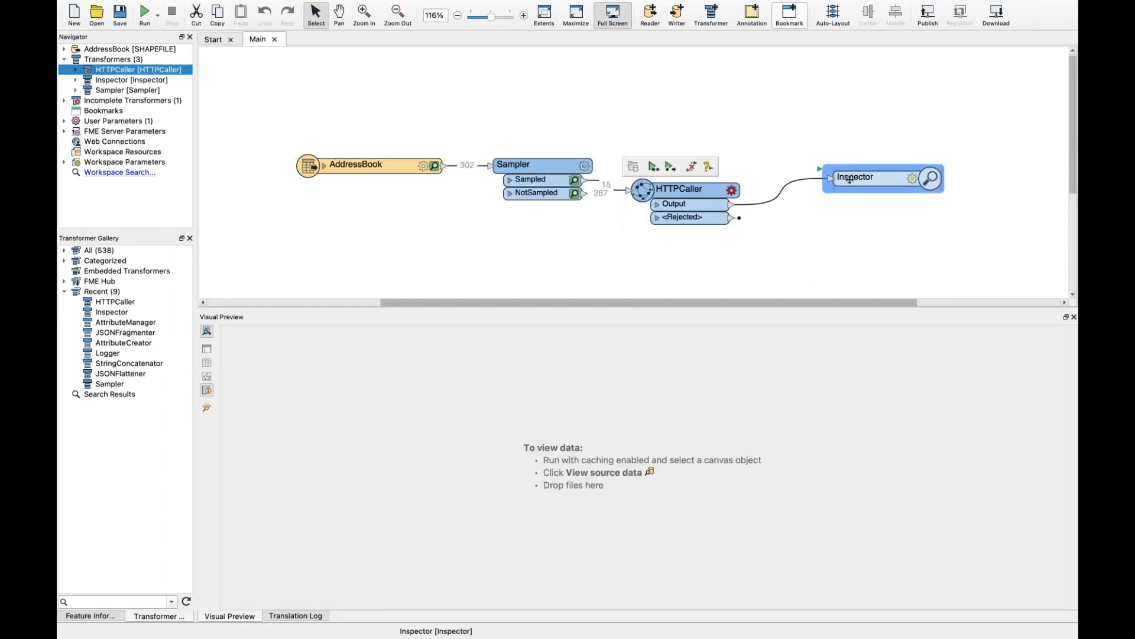
drag(692, 189, 697, 171)
double_click(697, 171)
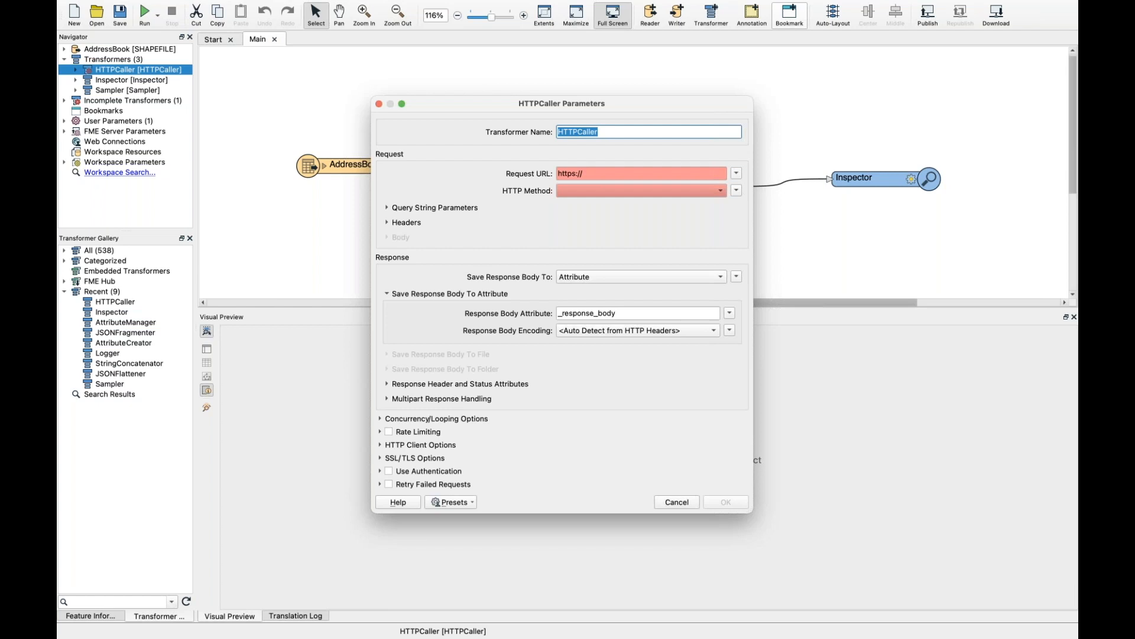
key(super+Tab)
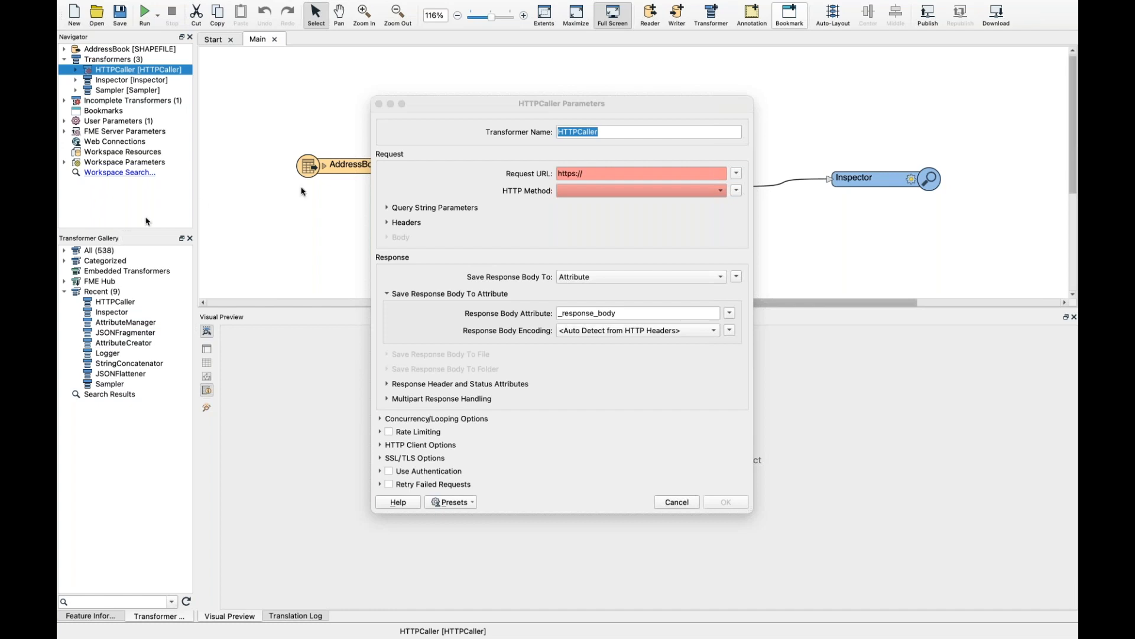
triple_click(585, 173)
key(super+v)
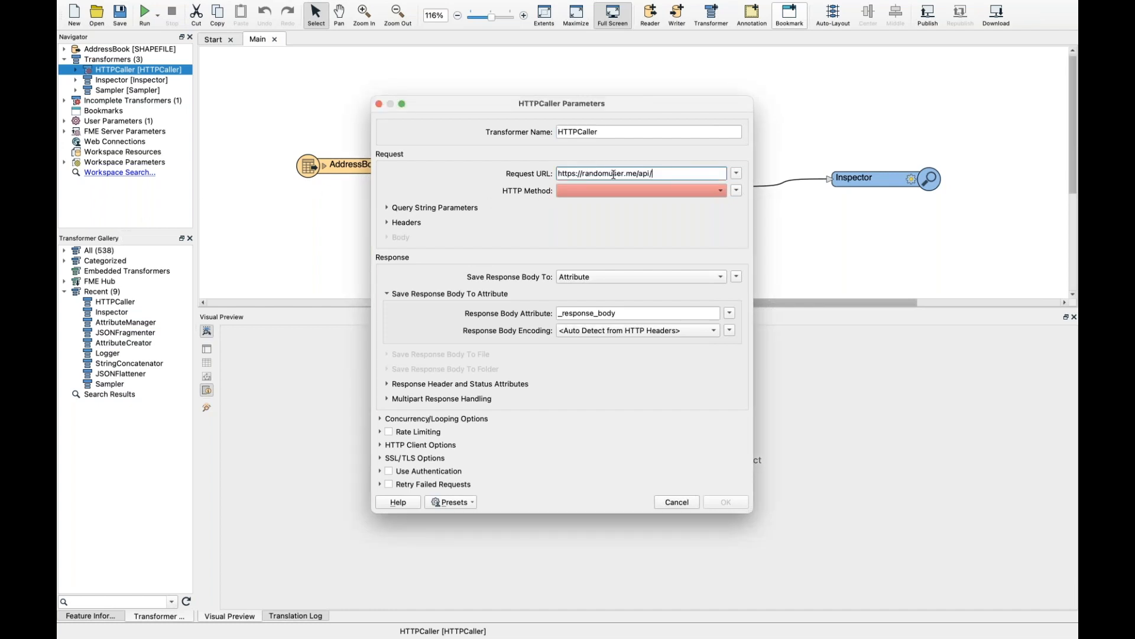
click(630, 192)
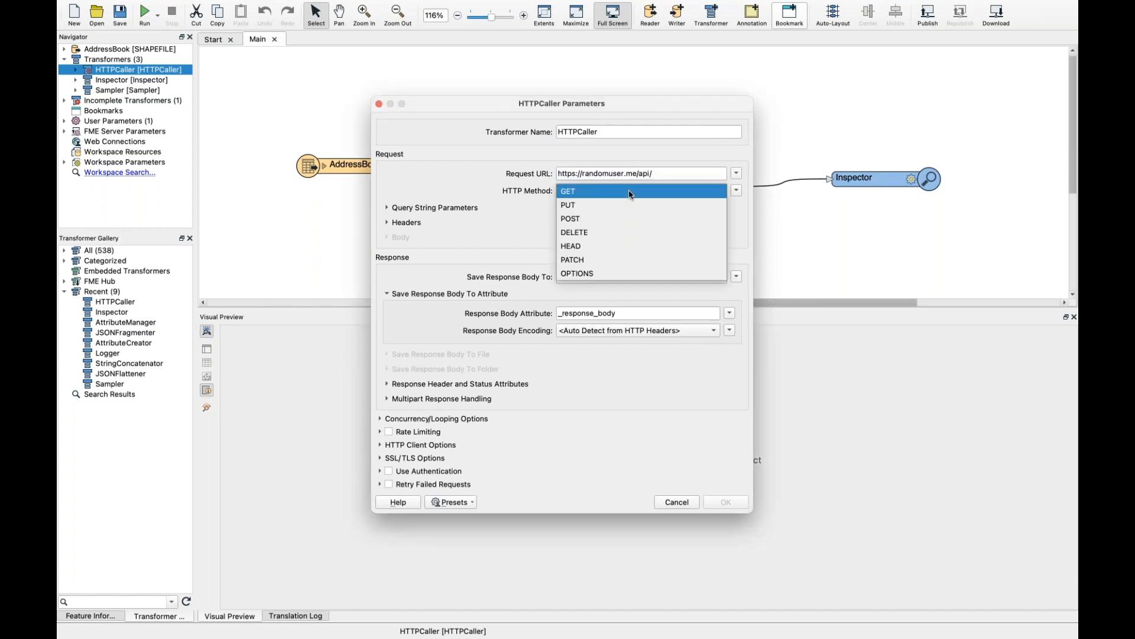
click(631, 193)
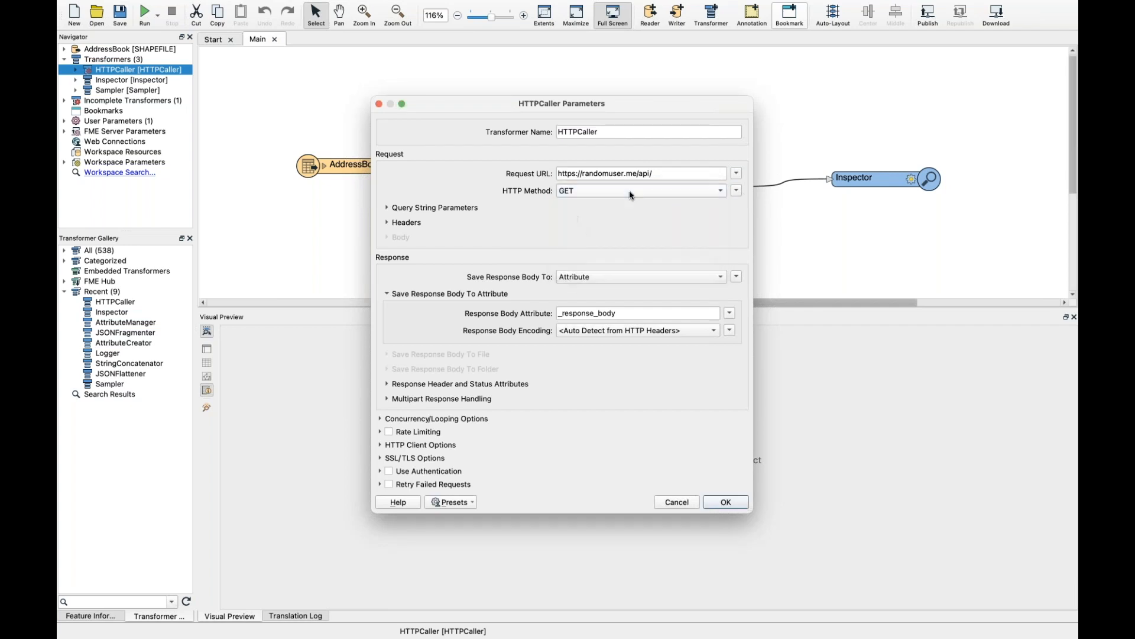
Add a query string parameter named results with the value 1 to the HTTPCaller request.
click(457, 211)
click(464, 236)
text(results)
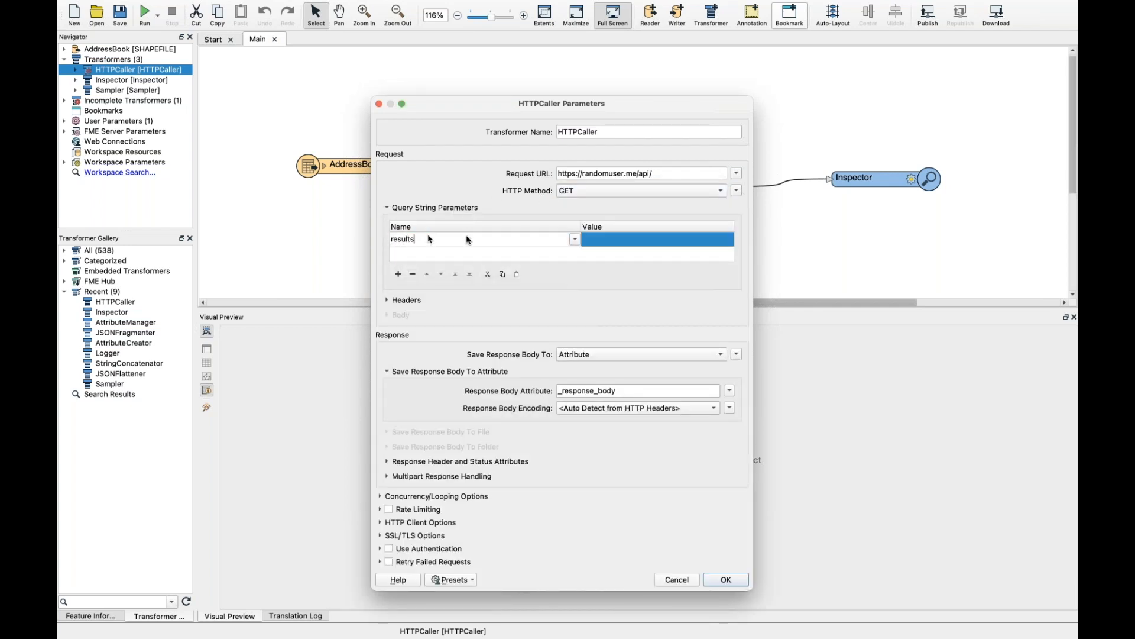
click(618, 239)
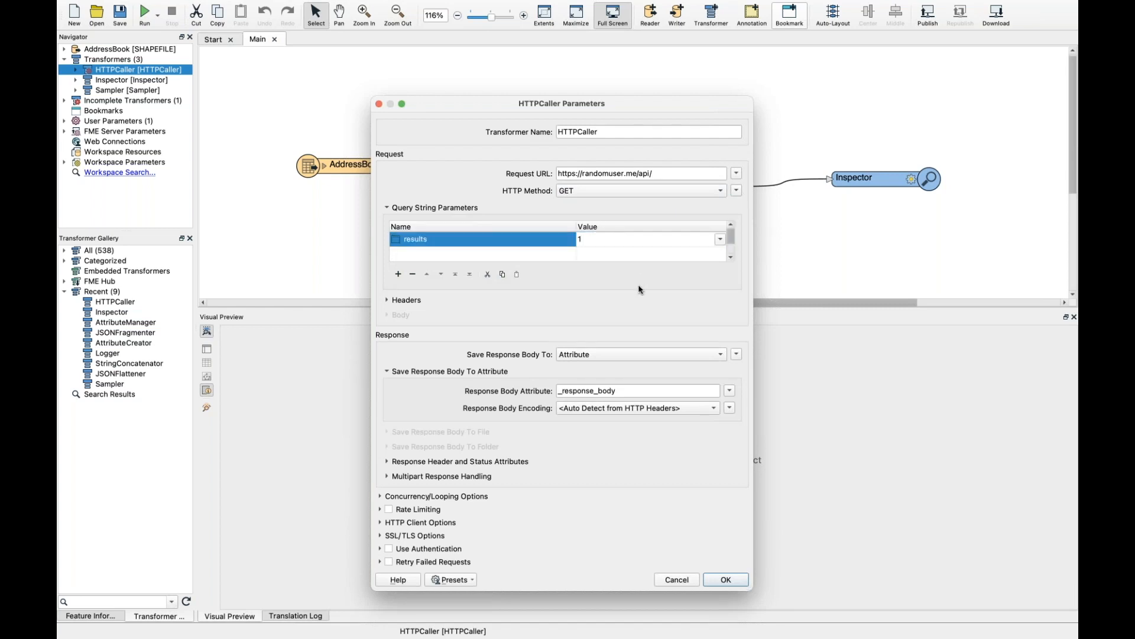
key(Return)
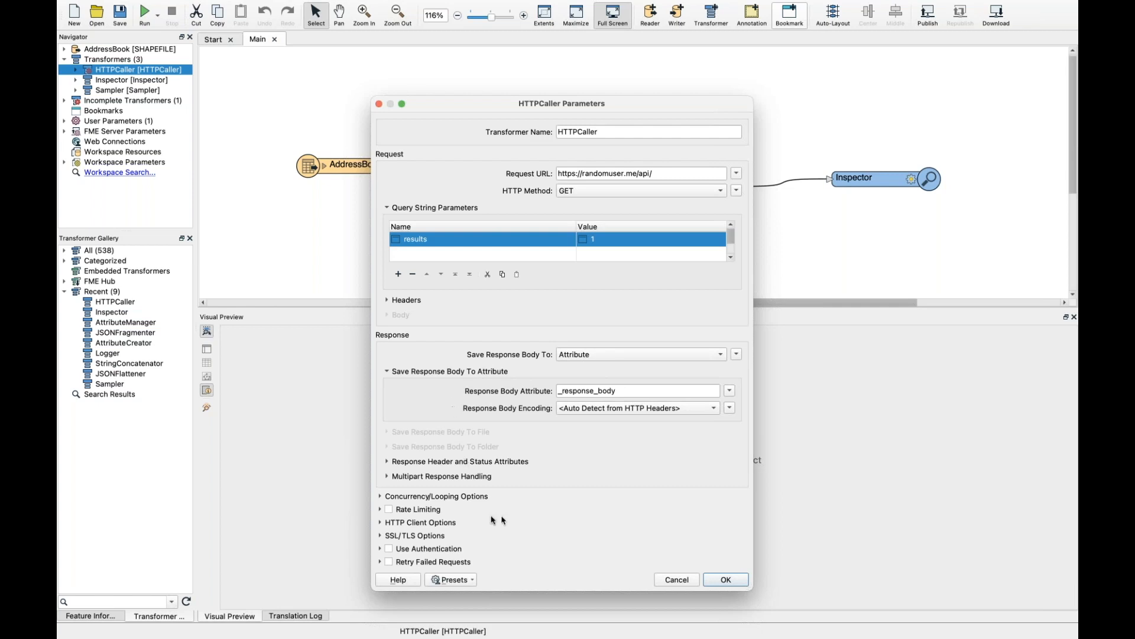
Limit the HTTPCaller to 1 concurrent HTTP request, accept its parameters and run the workspace up to this transformer.
click(563, 499)
scroll(563, 499, down, 2)
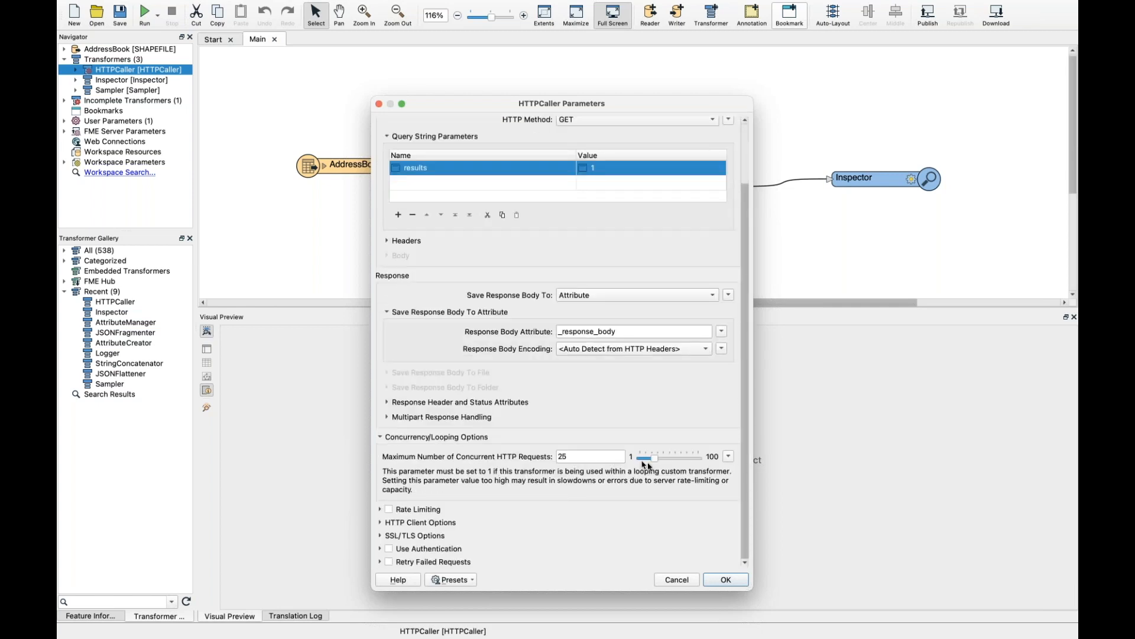
drag(653, 458, 632, 461)
key(super+Tab)
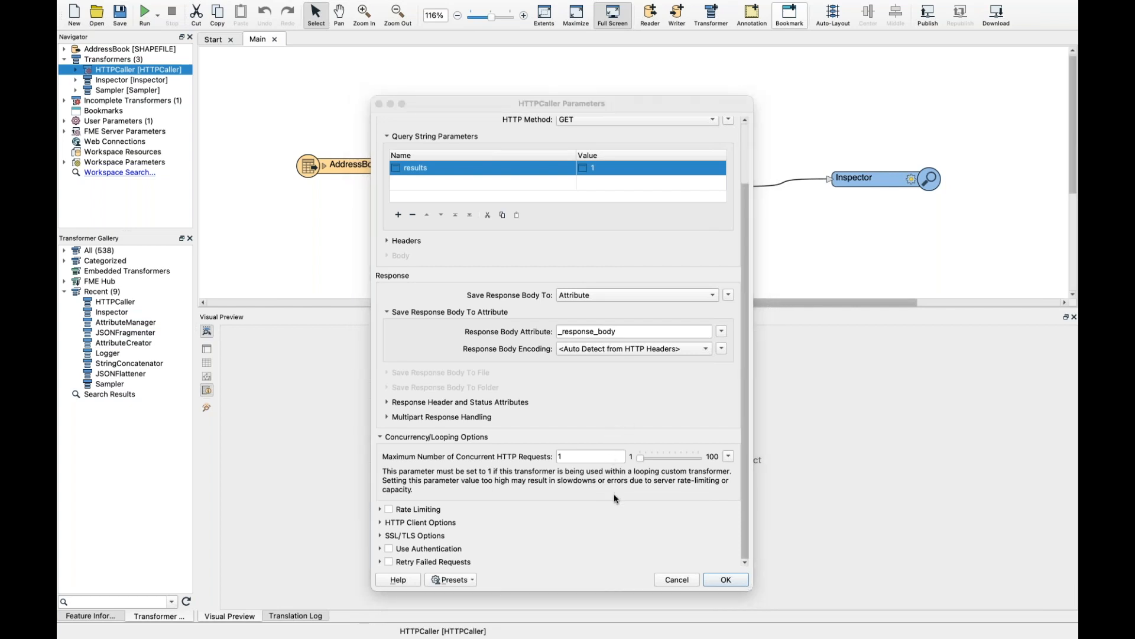
click(727, 580)
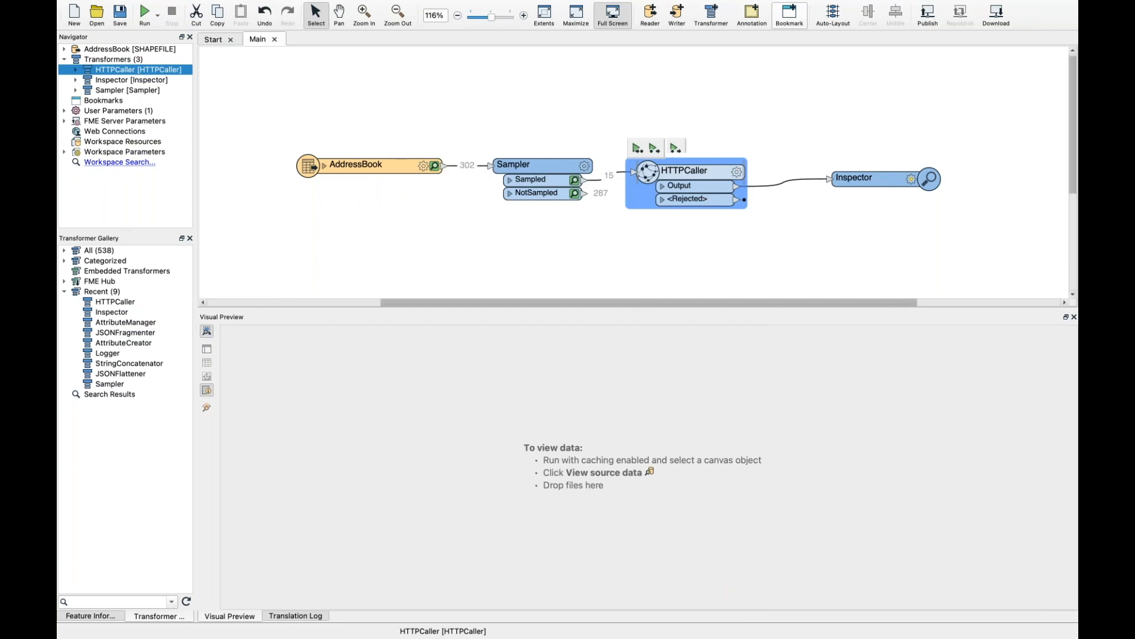
click(639, 150)
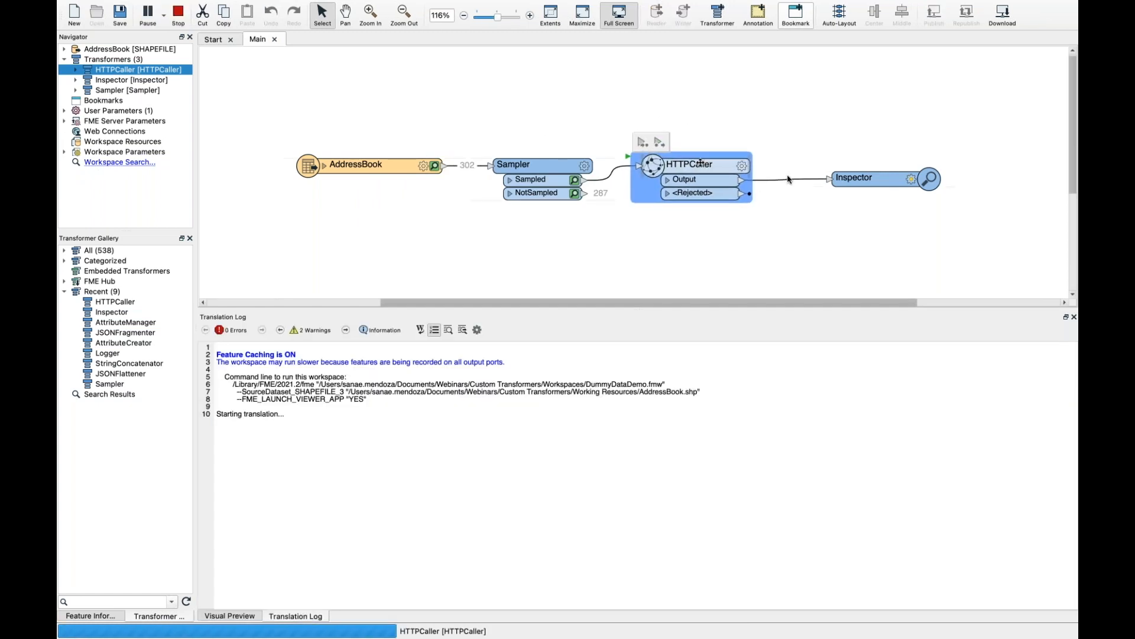
Shift the HTTPCaller slightly toward the Inspector and rerun the workspace up to the HTTPCaller.
click(864, 177)
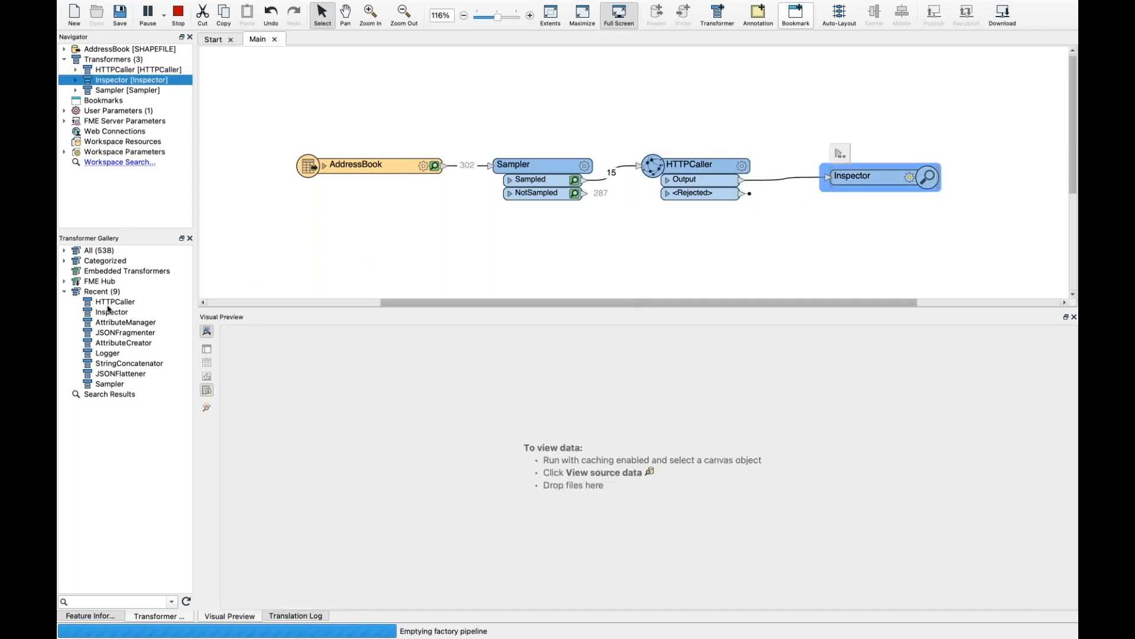
click(706, 170)
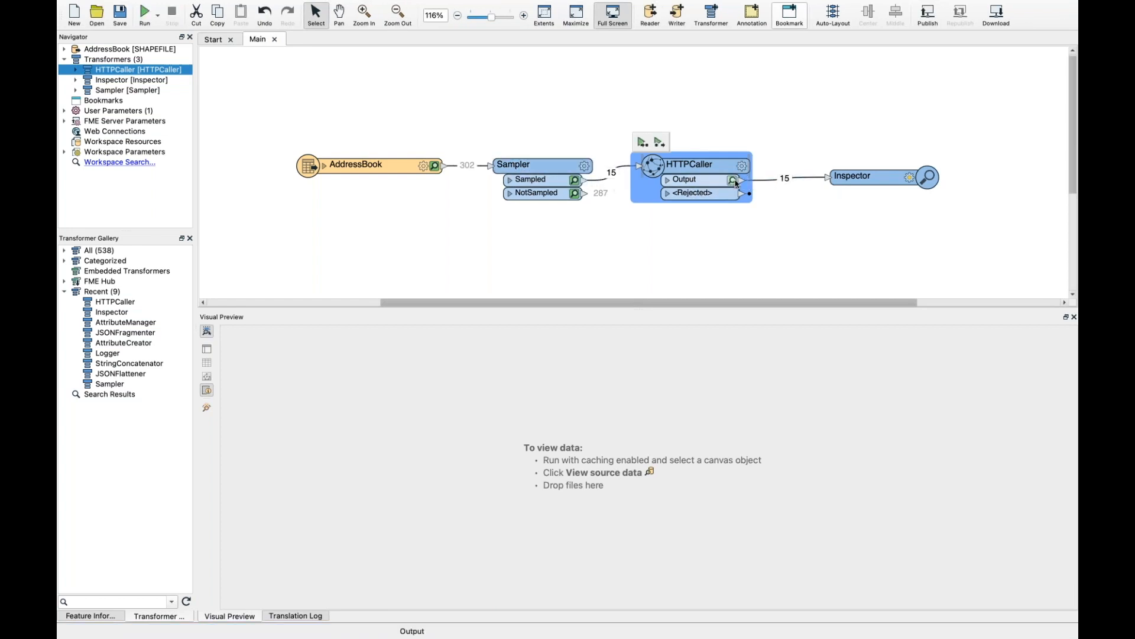
scroll(714, 196, up, 1)
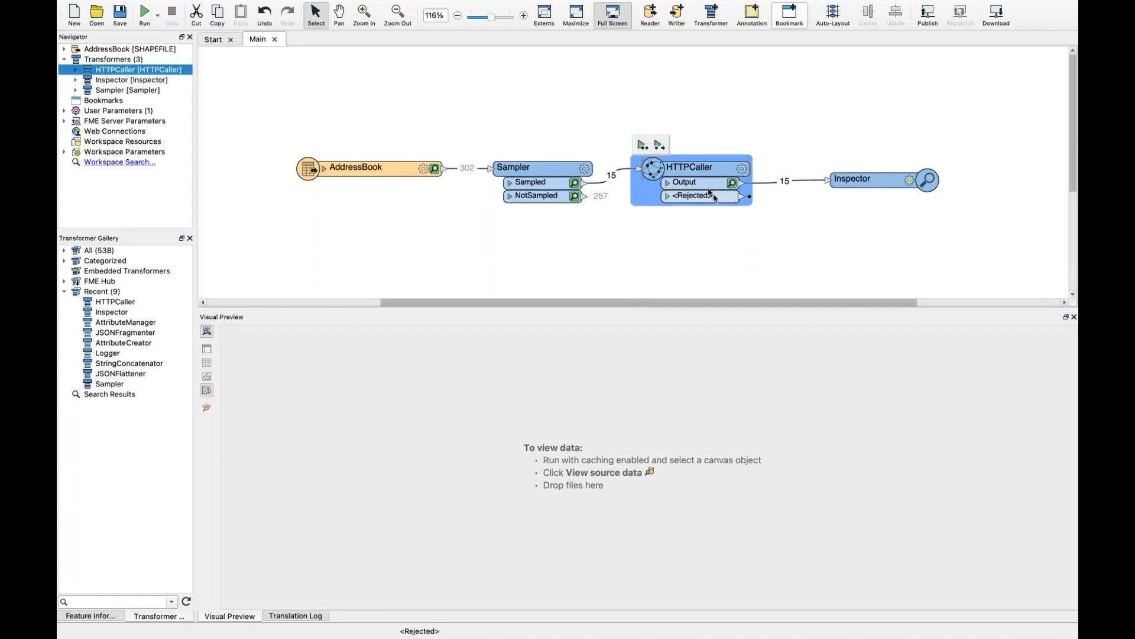
drag(698, 173, 709, 170)
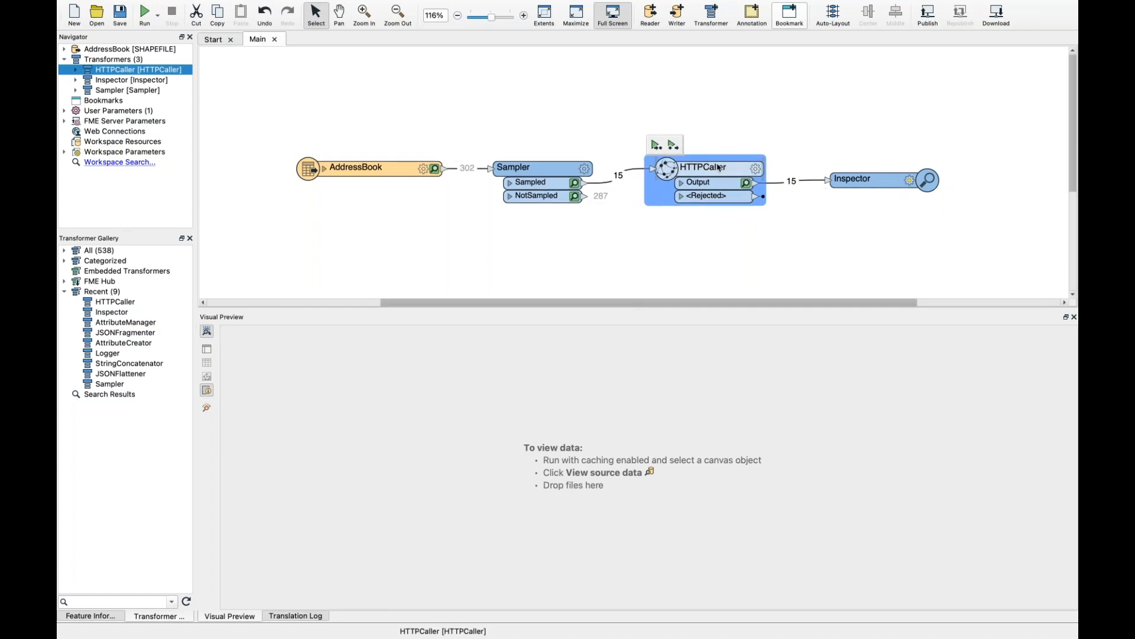
right_click(709, 166)
click(709, 167)
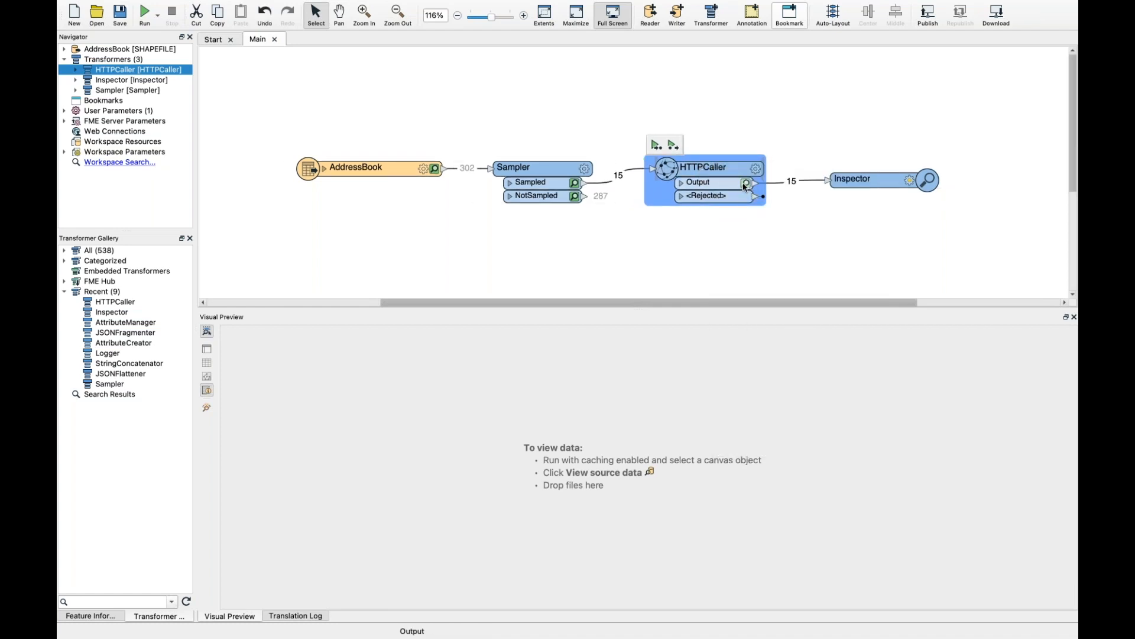
click(294, 616)
click(657, 144)
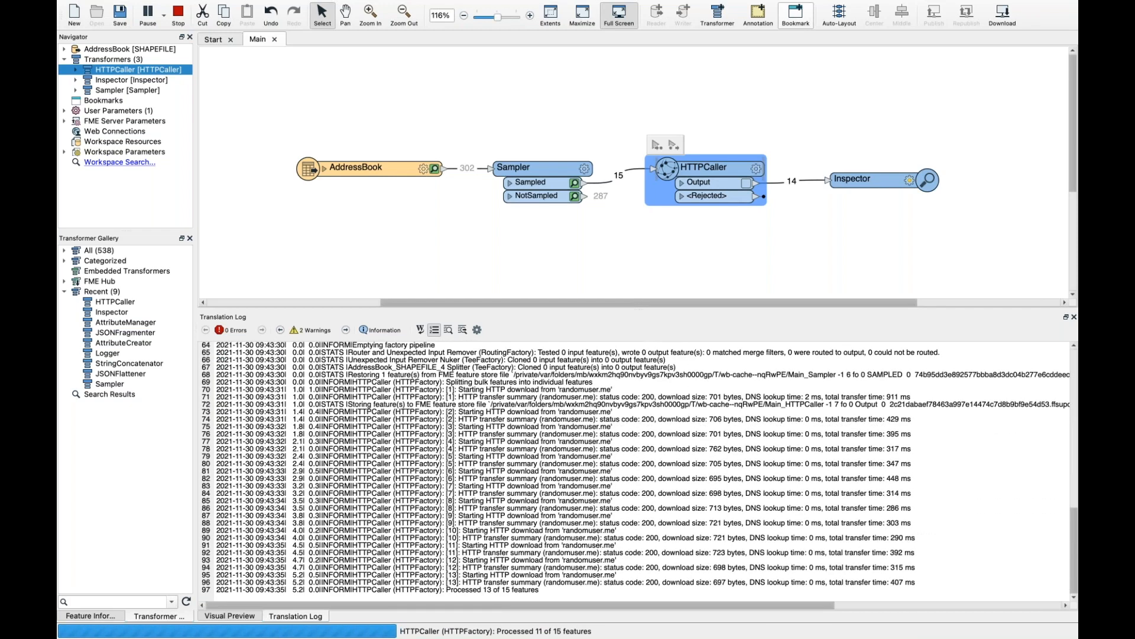
View the first row's _response_body value in the HTTPCaller output with word wrap on, and examine the structure of its results array.
drag(566, 588, 722, 588)
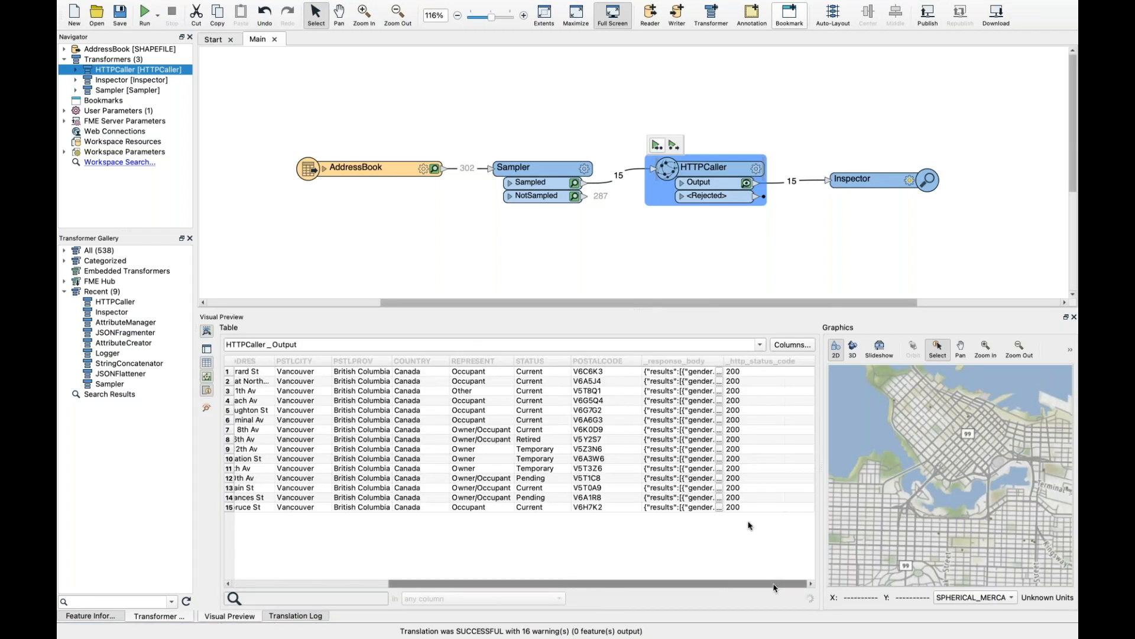
double_click(674, 372)
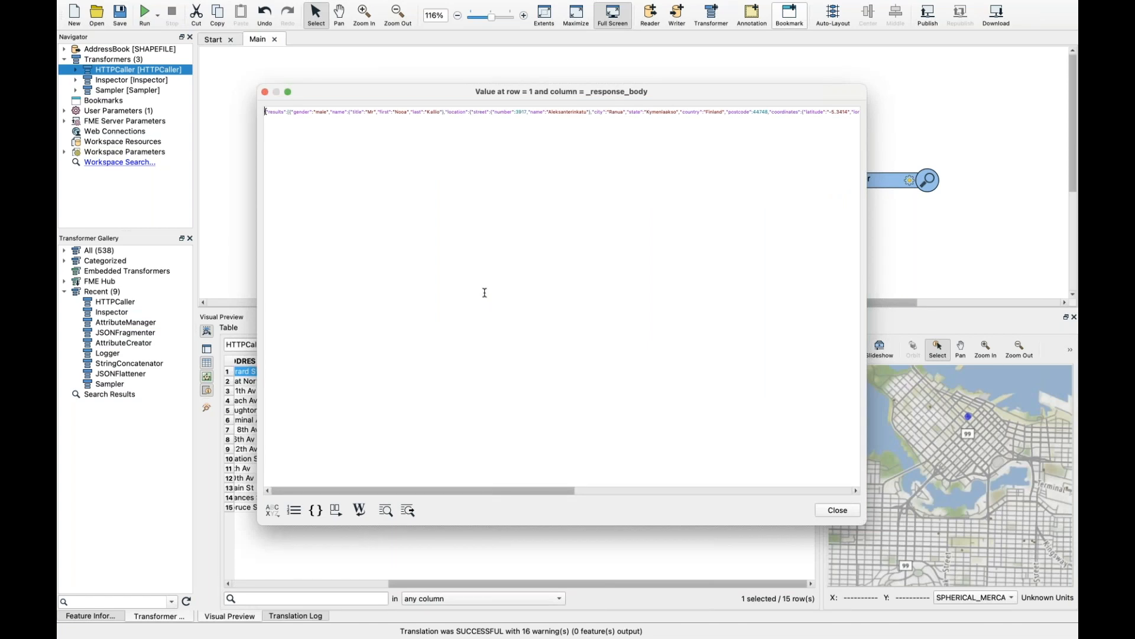
scroll(485, 294, up, 14)
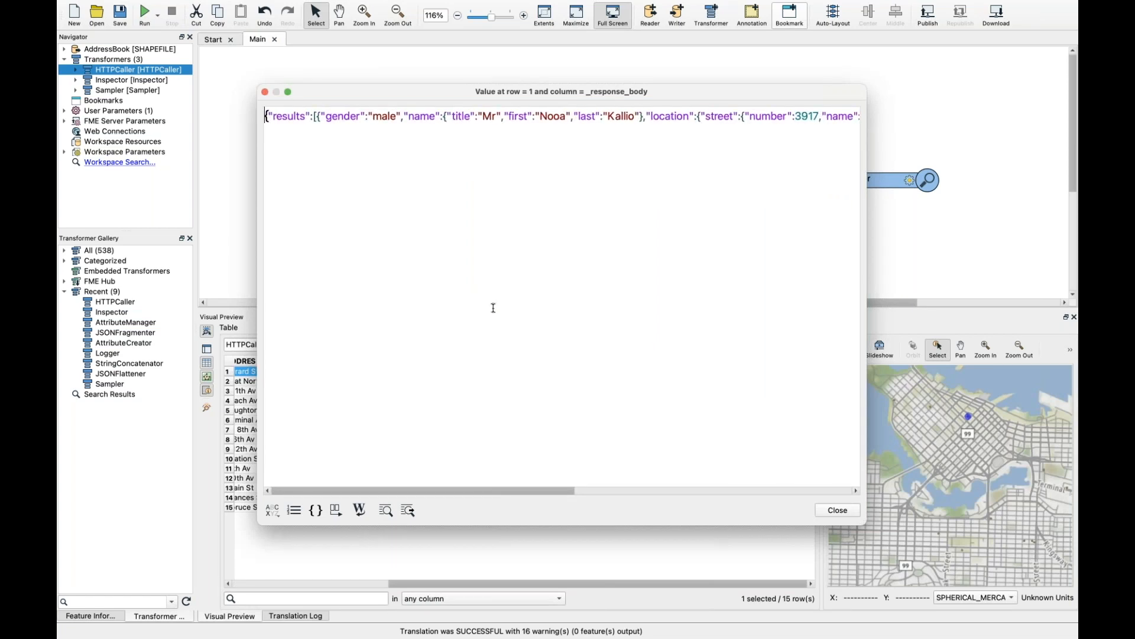
click(359, 513)
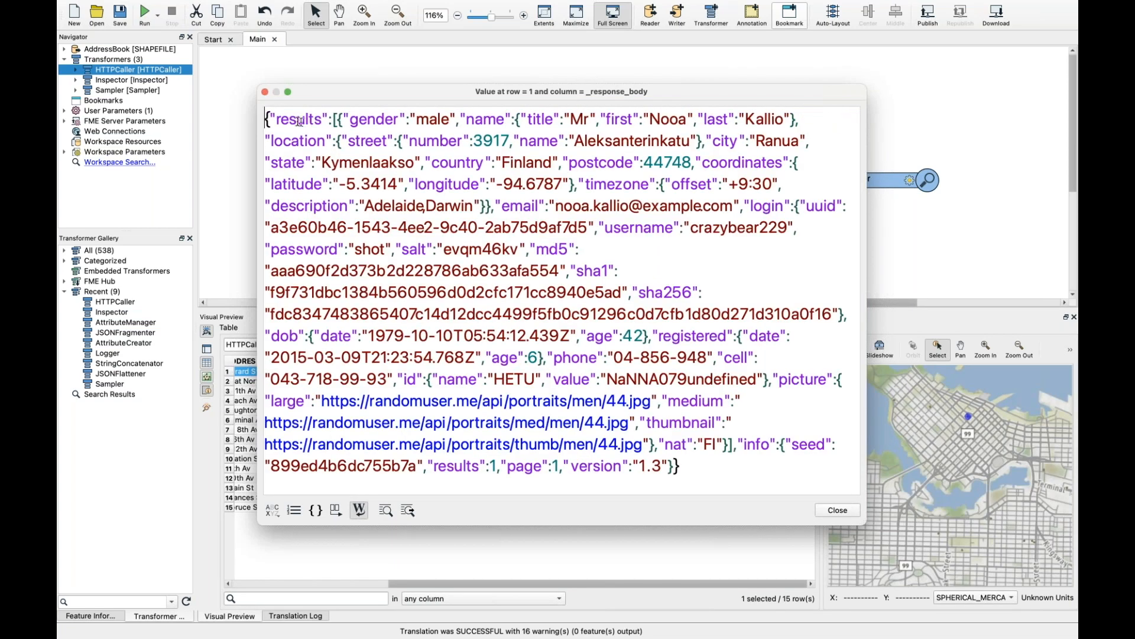
double_click(299, 120)
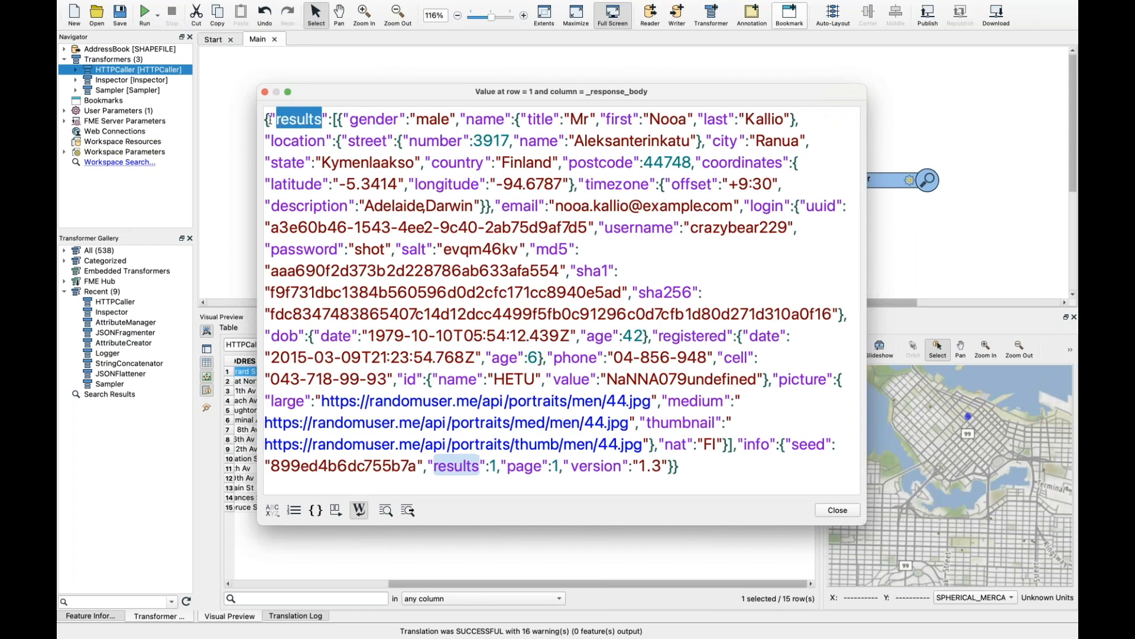
click(335, 119)
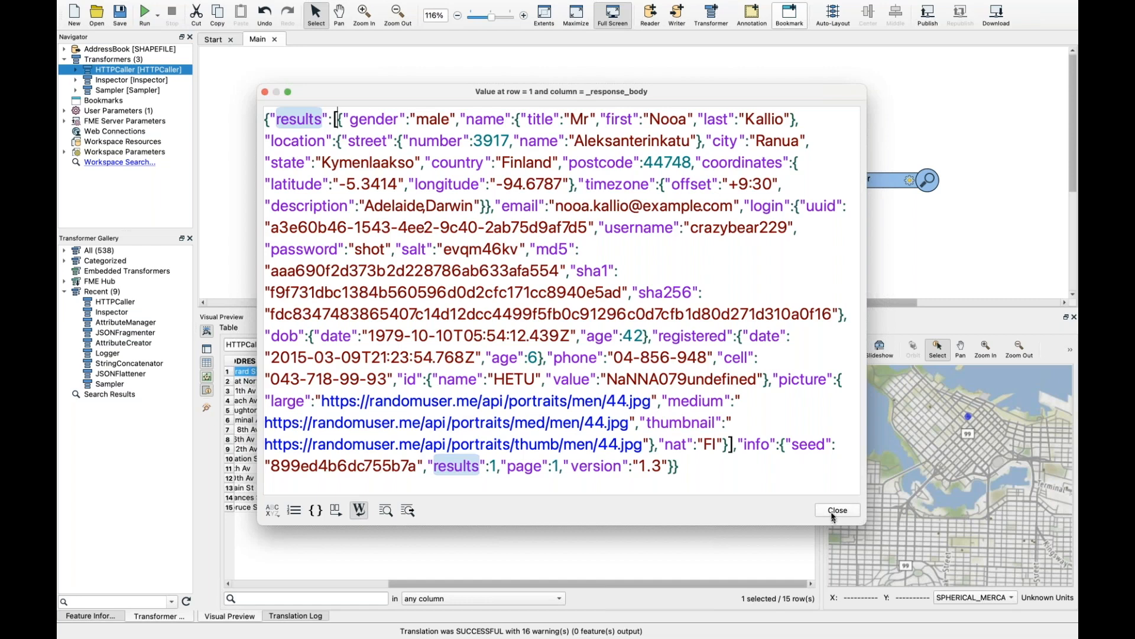
click(835, 512)
Insert a JSONFragmenter between the HTTPCaller's Output port and the Inspector, and align it with the HTTPCaller.
click(774, 184)
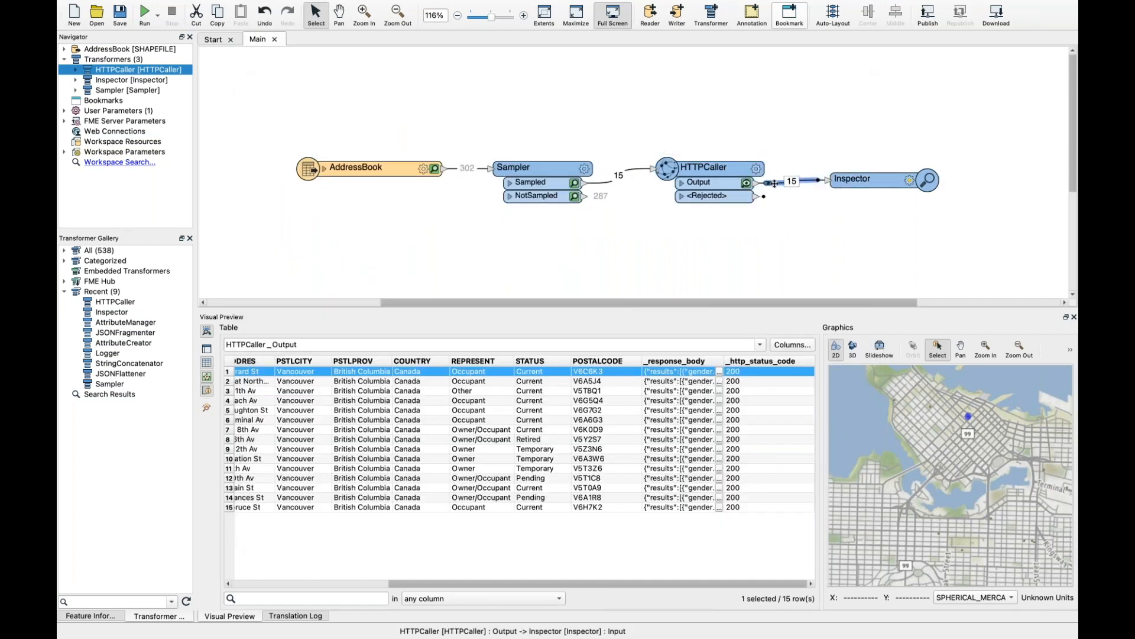
text(jsonf)
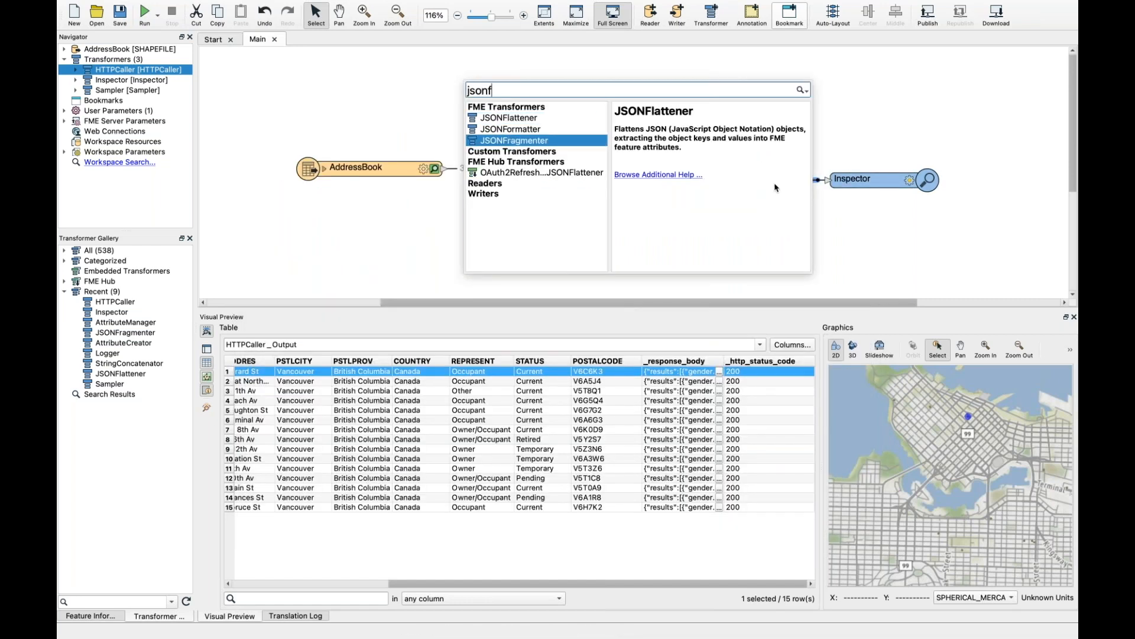
key(Return)
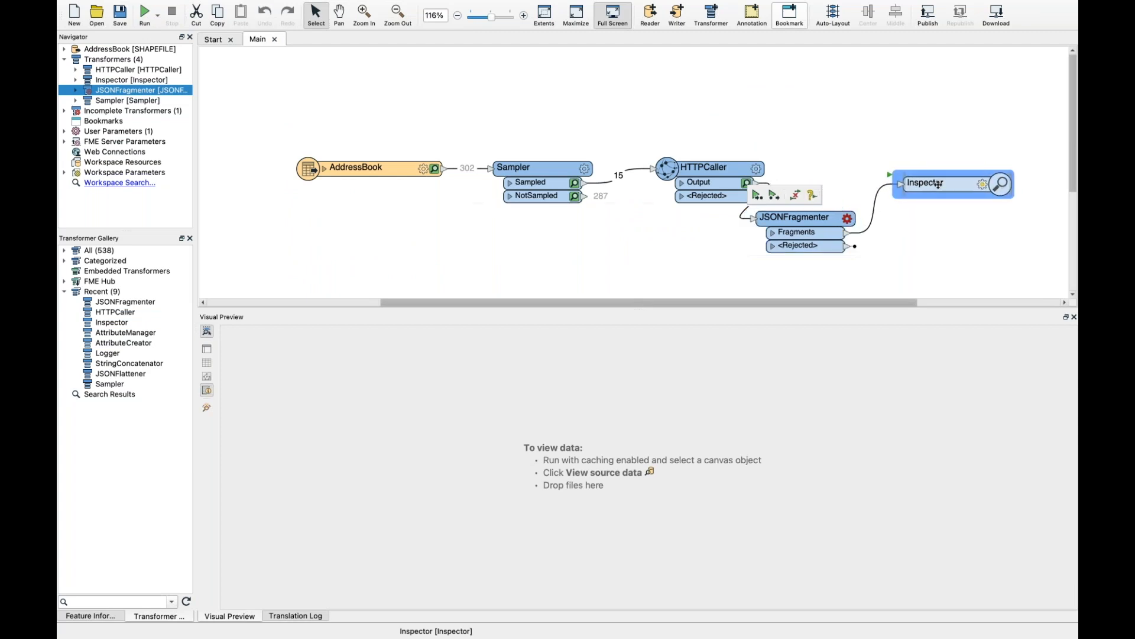
drag(822, 223, 860, 173)
Configure the JSONFragmenter with JSON attribute _response_body, query json["results"][*], and flattening of the query result into attributes enabled.
double_click(854, 171)
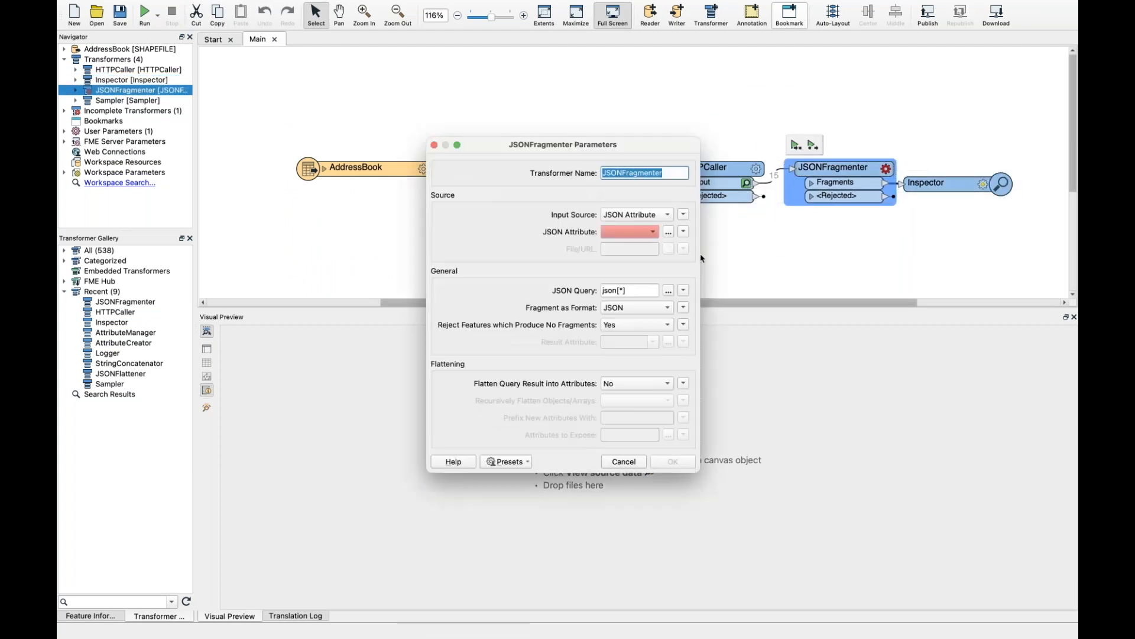
click(637, 231)
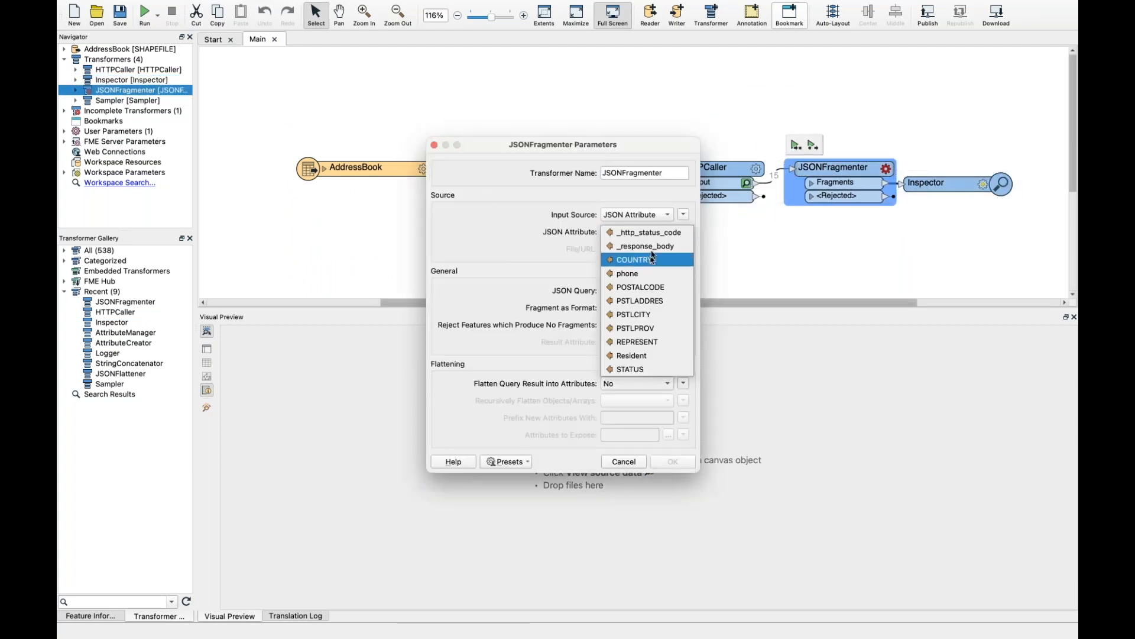
click(653, 247)
click(619, 291)
click(619, 291)
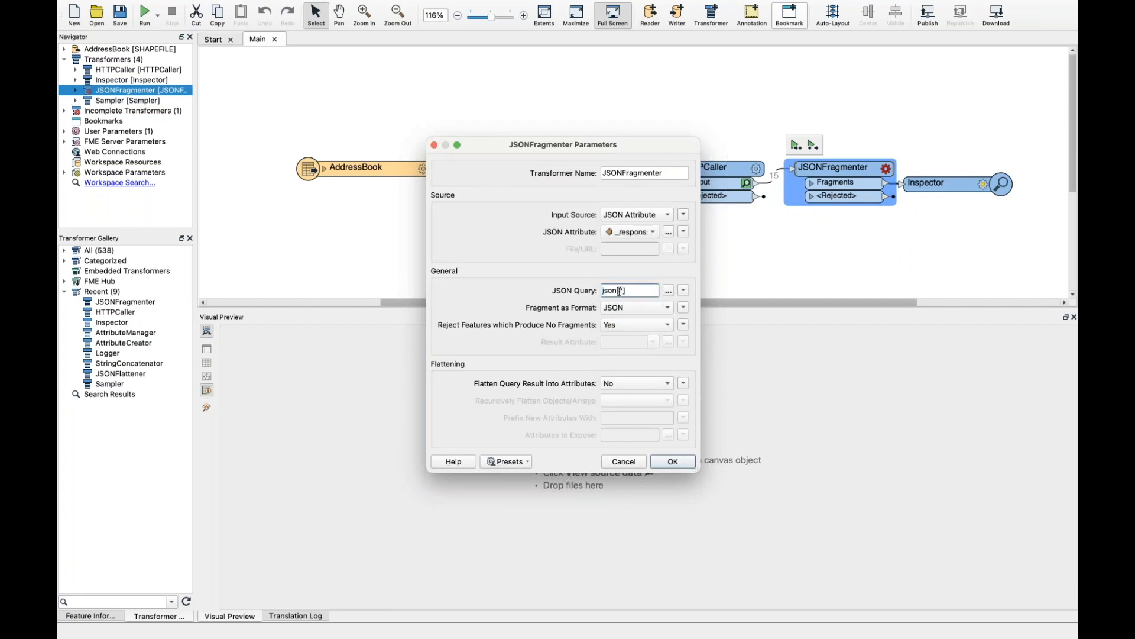
text(["results)
click(642, 383)
click(633, 373)
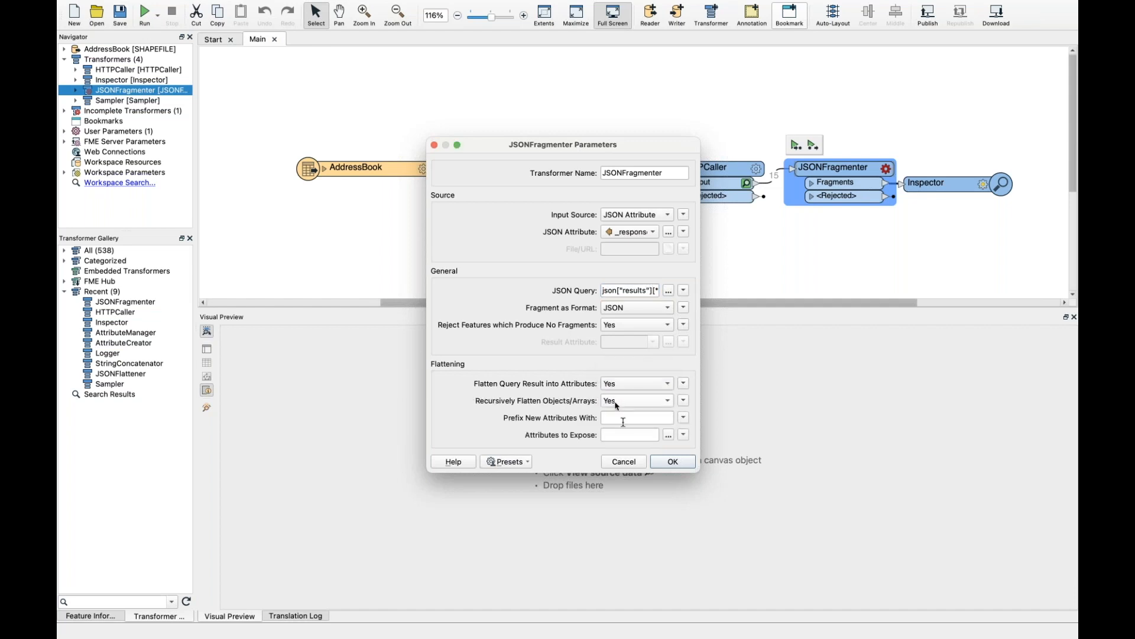
Expose the attributes name.first, name.last and phone in the JSONFragmenter and apply its parameters.
click(669, 436)
click(500, 238)
text(name.first)
key(Return)
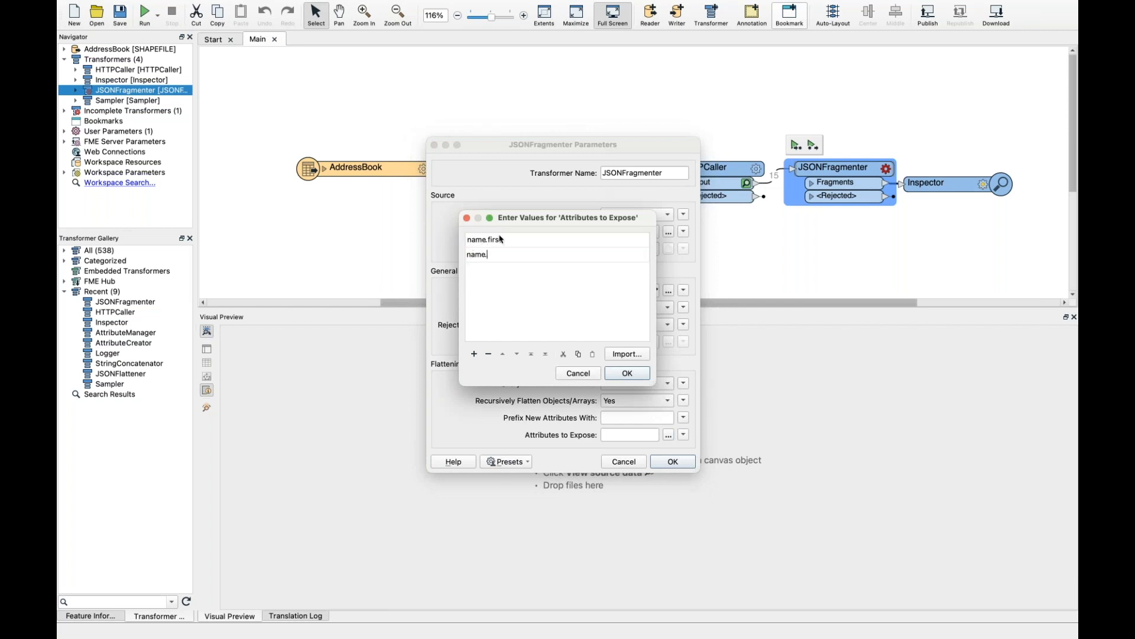
text(st)
key(Return)
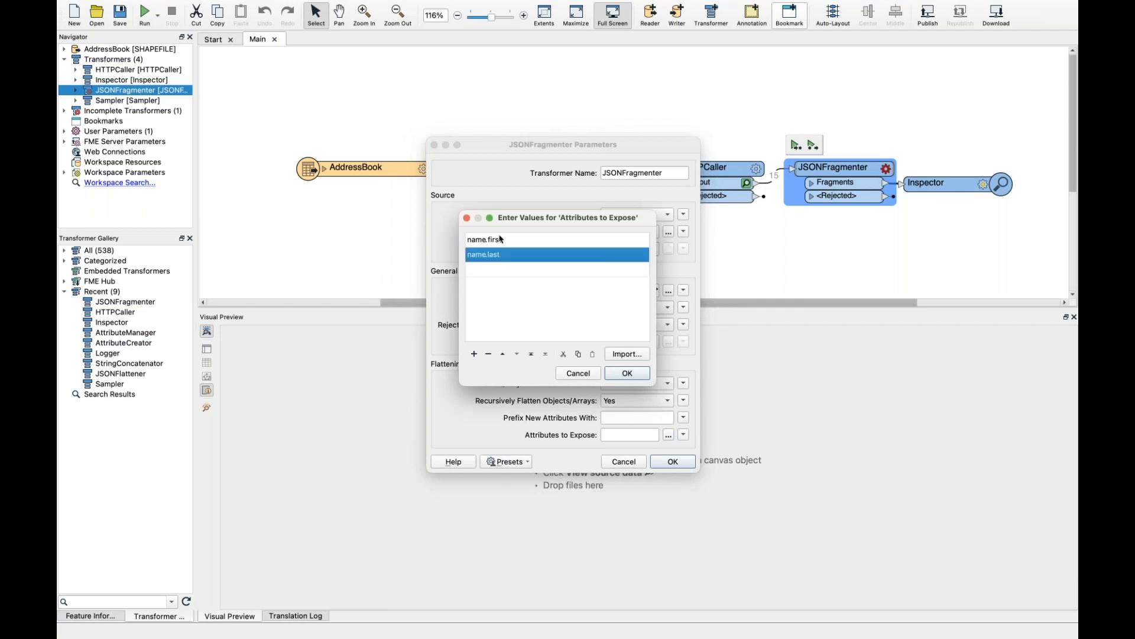
double_click(513, 269)
text(phone)
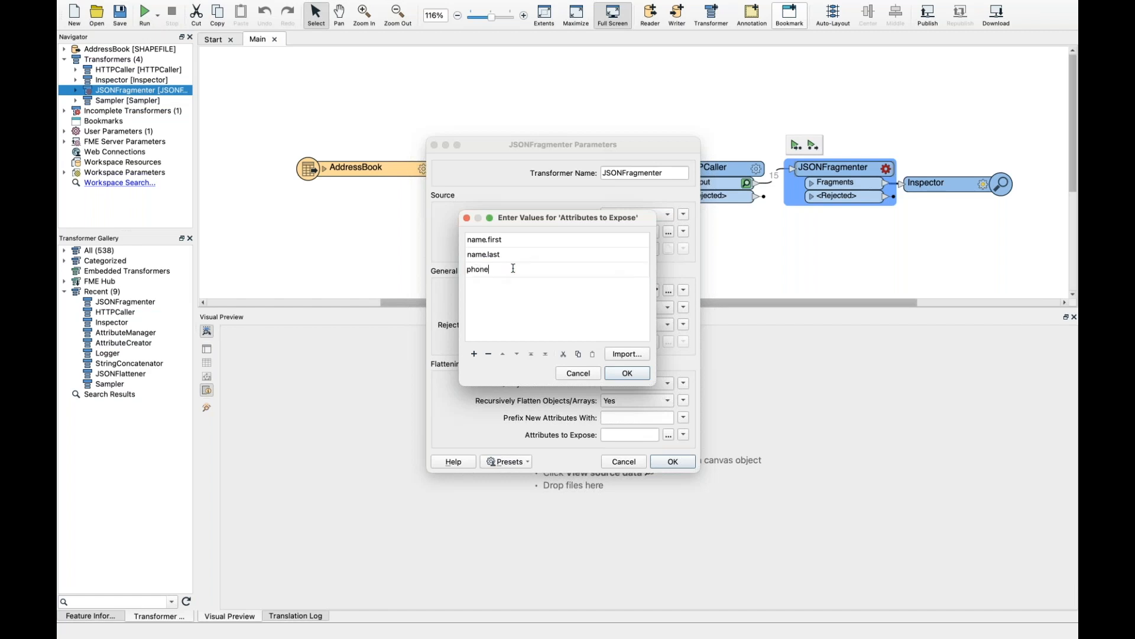
click(628, 372)
click(672, 461)
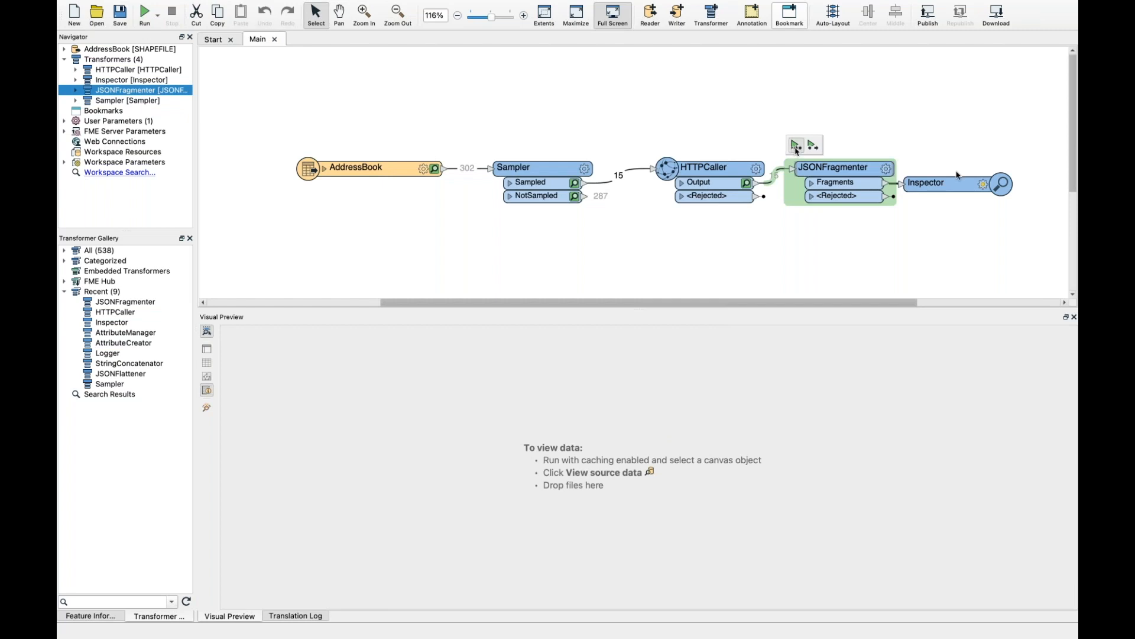
Run the workspace from the JSONFragmenter and examine the phone and name attributes in its Fragments output.
click(813, 145)
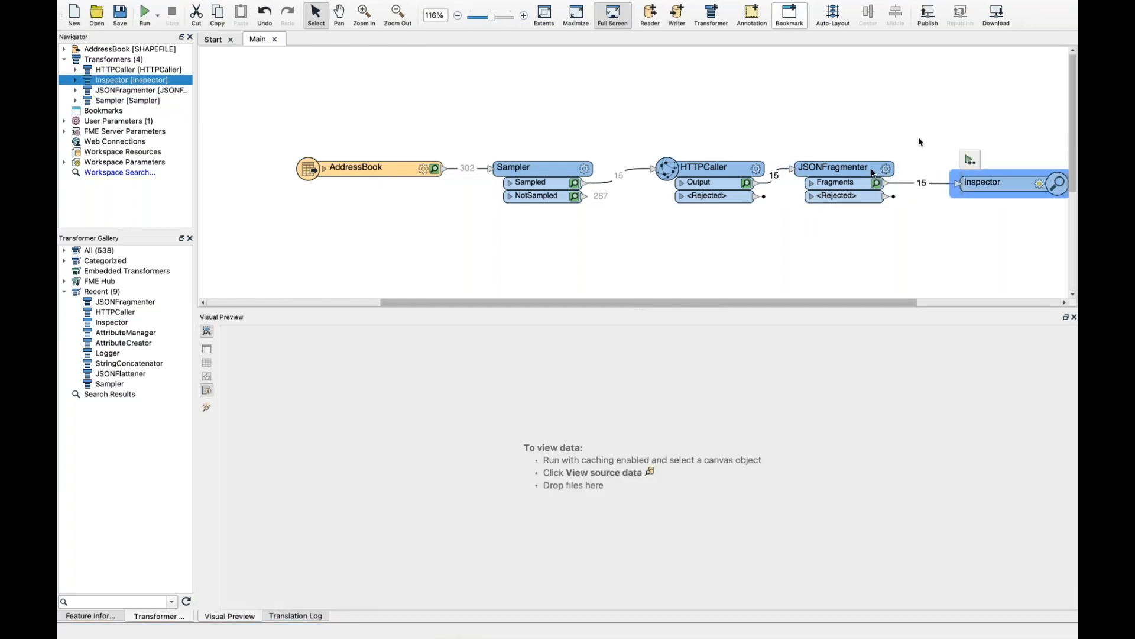
click(879, 184)
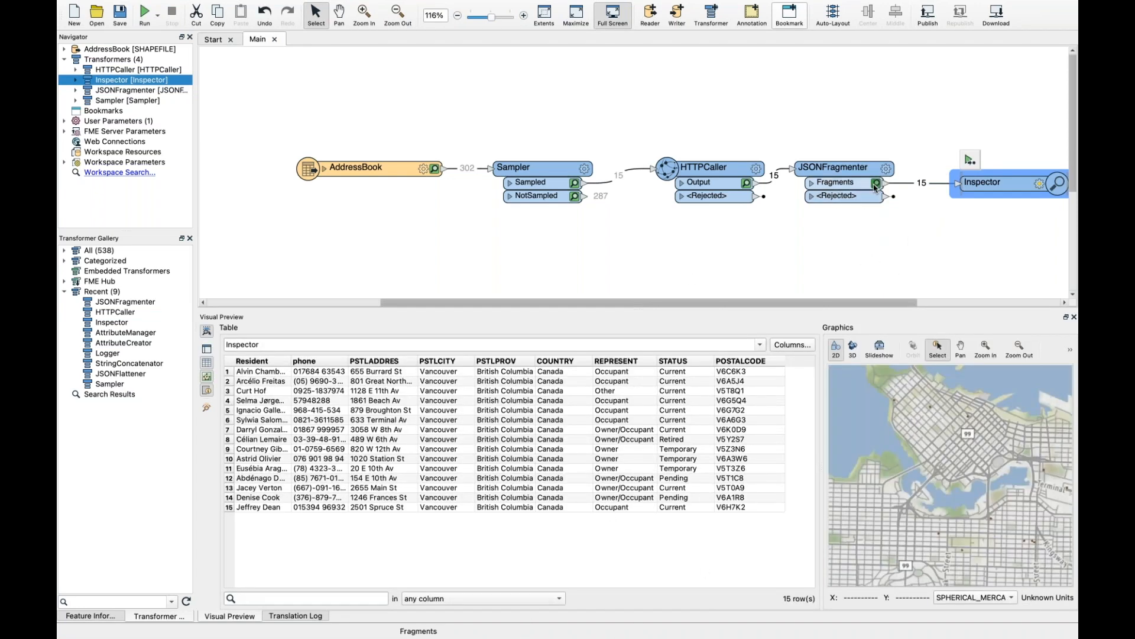
click(876, 184)
click(853, 167)
drag(855, 168, 858, 168)
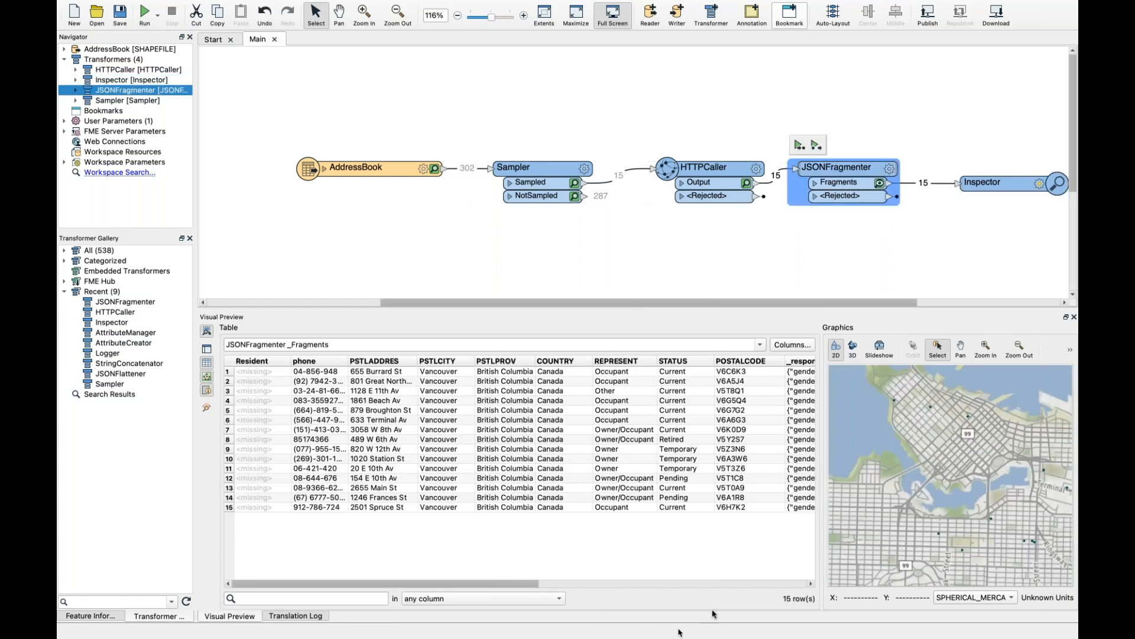
click(741, 582)
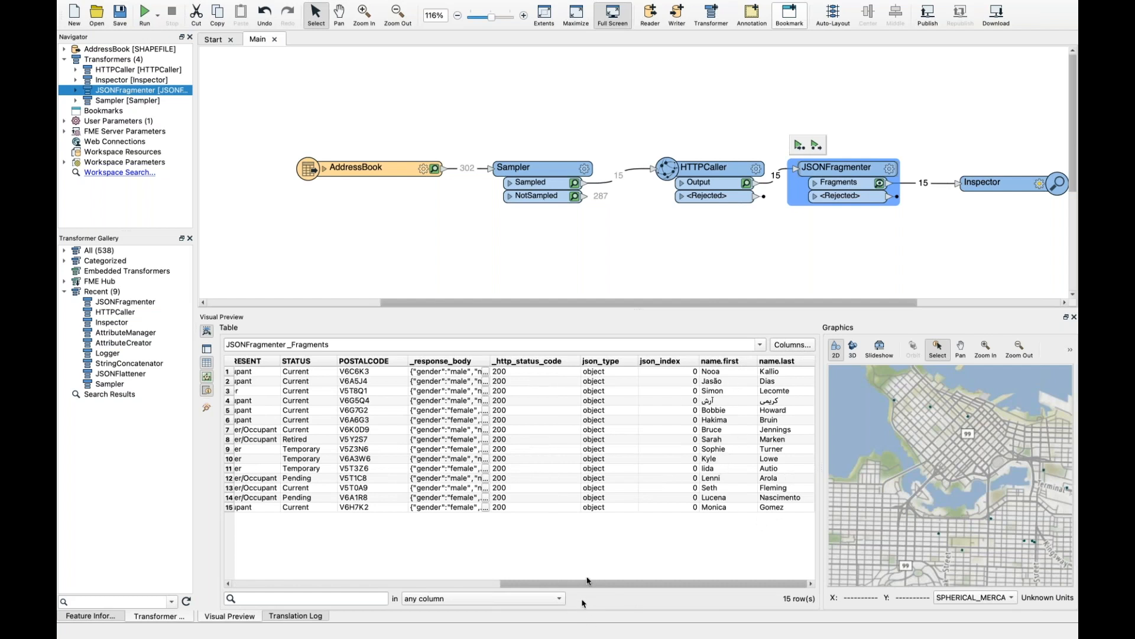
Make room before the Inspector and insert an AttributeManager between the JSONFragmenter's Fragments port and the Inspector.
drag(878, 302, 1051, 307)
drag(763, 183, 842, 176)
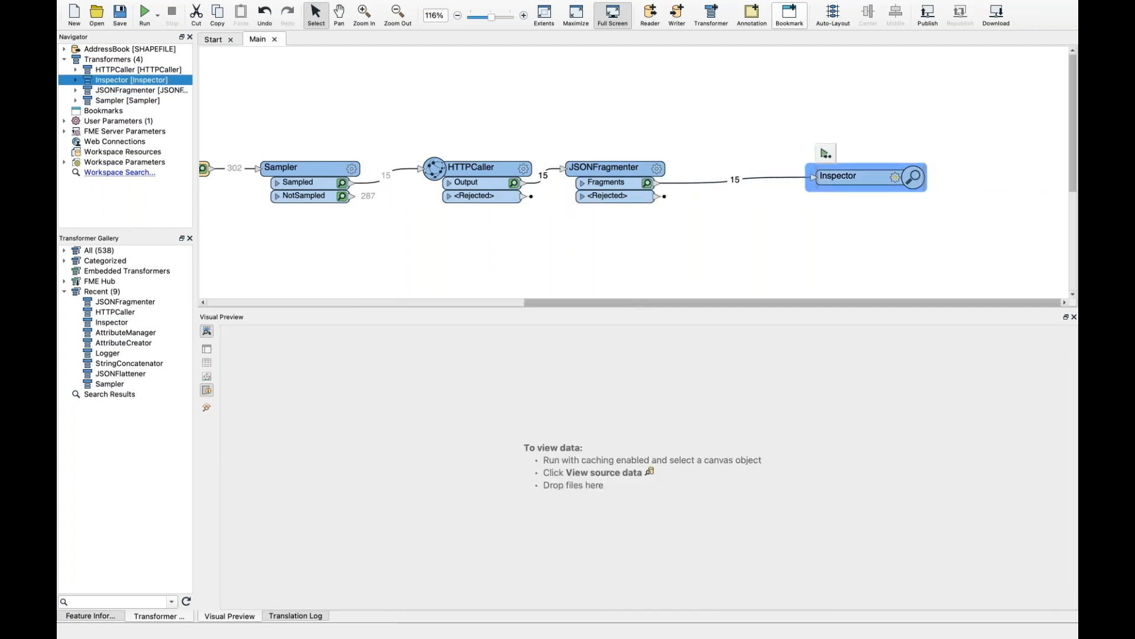
click(693, 181)
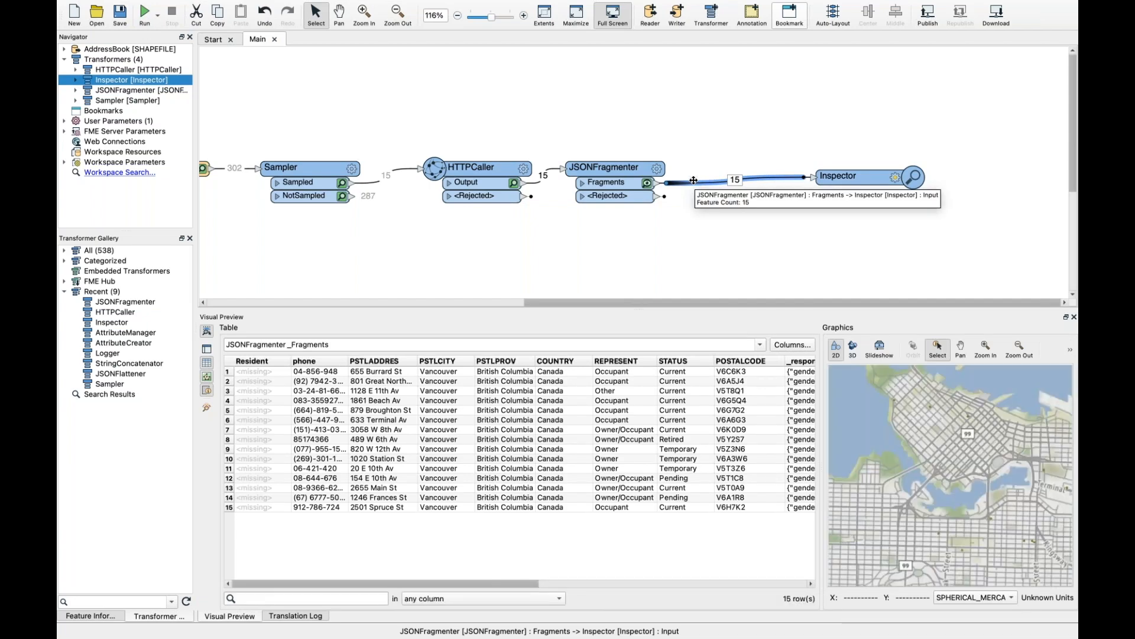
text(attribute)
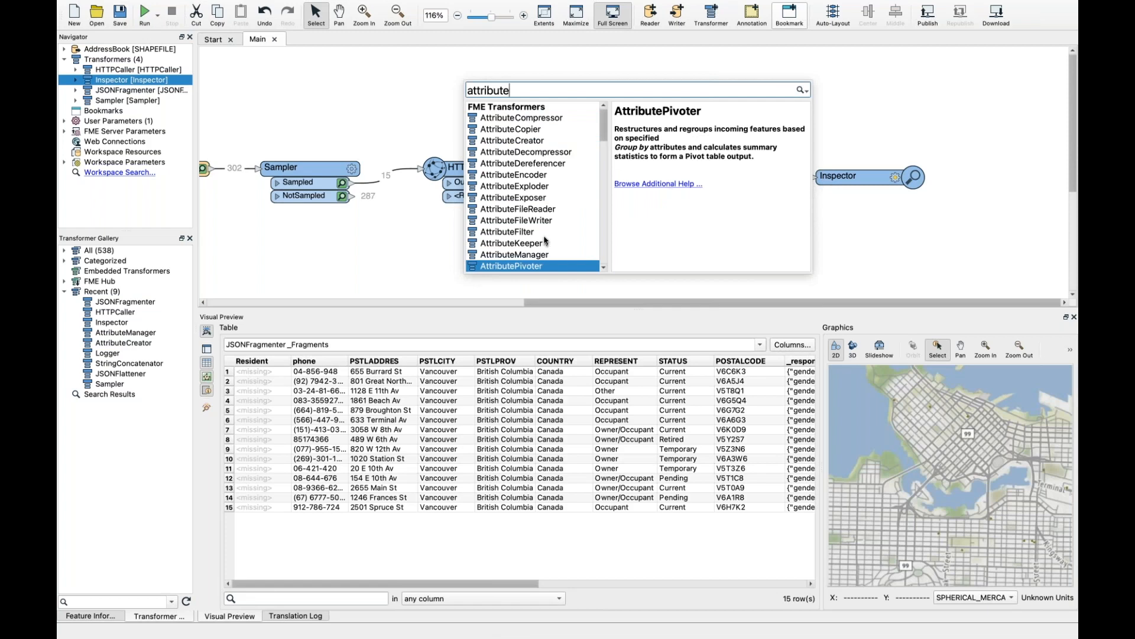
text(man)
key(Return)
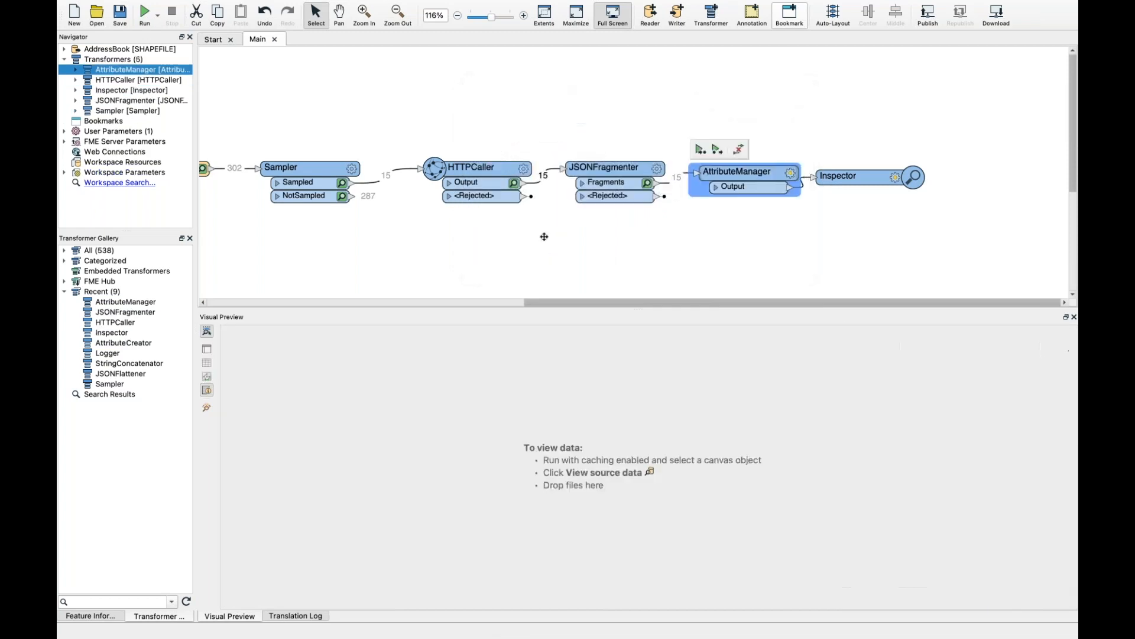
double_click(738, 176)
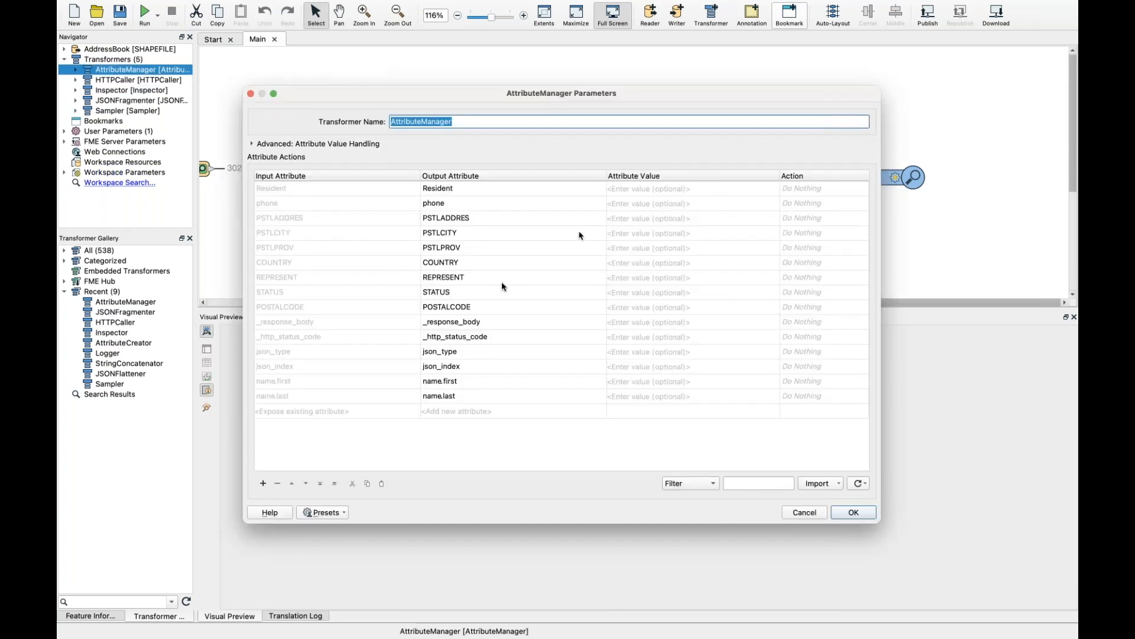
click(489, 190)
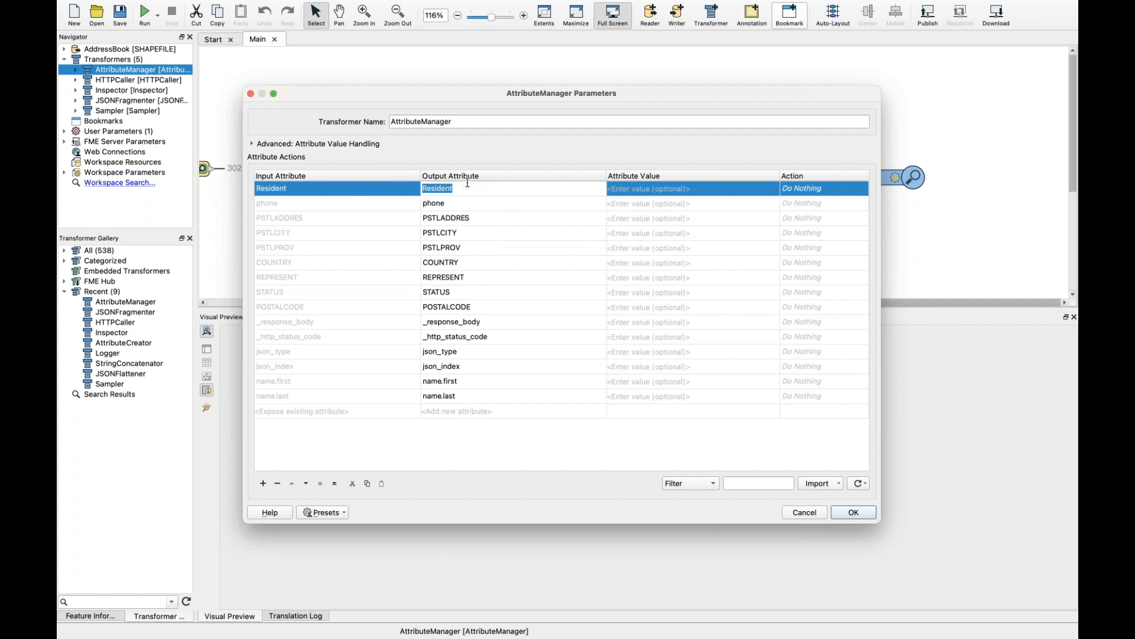
click(642, 190)
click(764, 189)
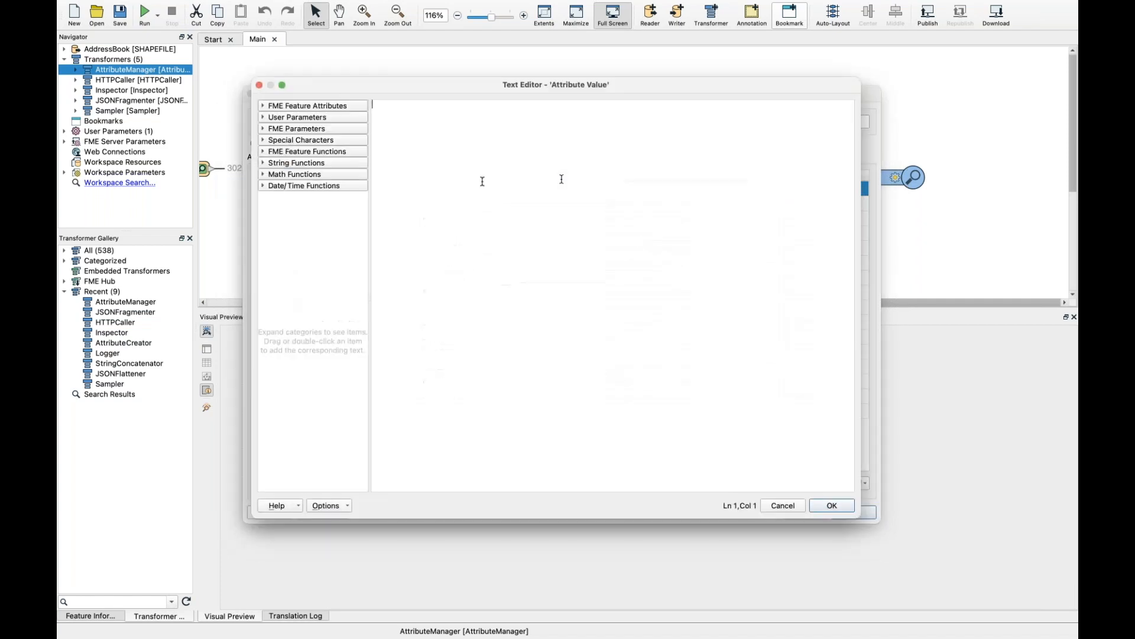
click(264, 106)
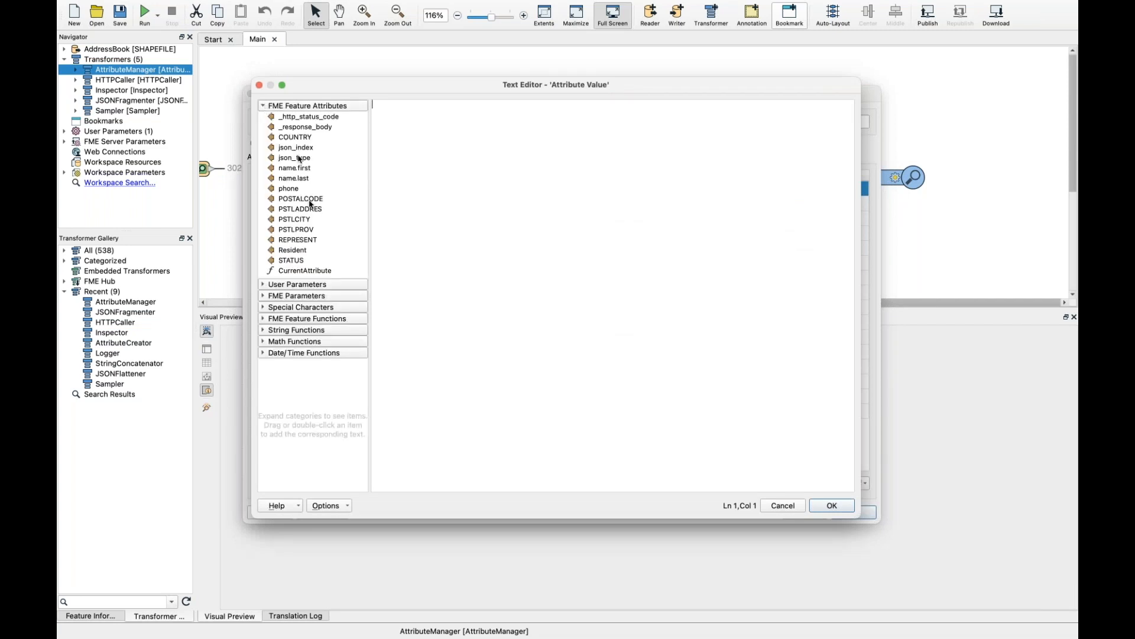
double_click(307, 171)
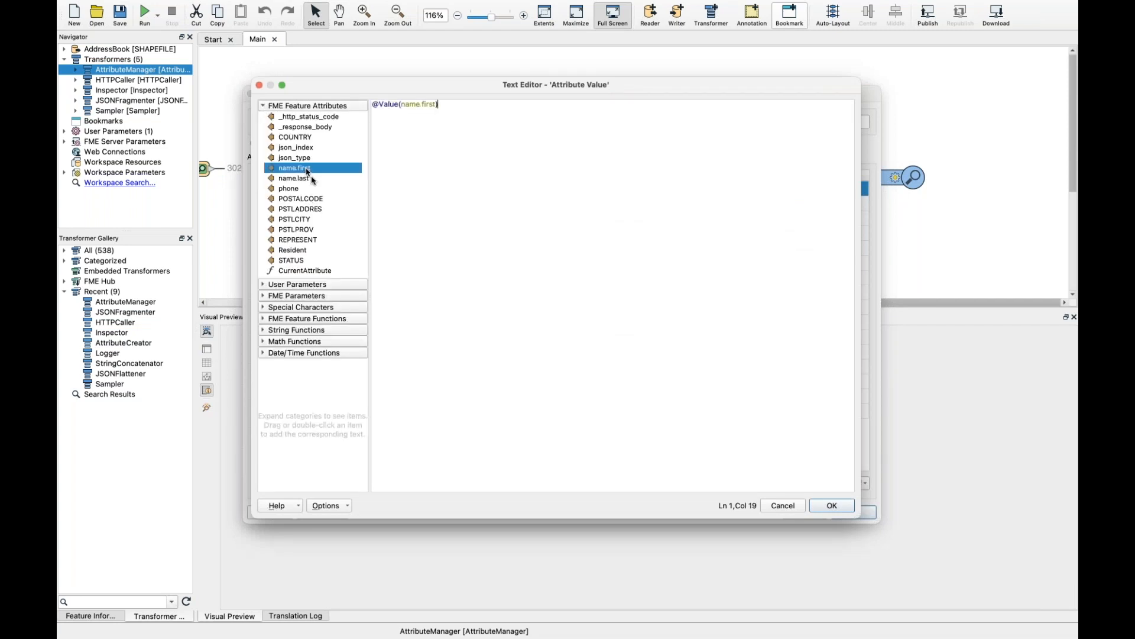
double_click(312, 179)
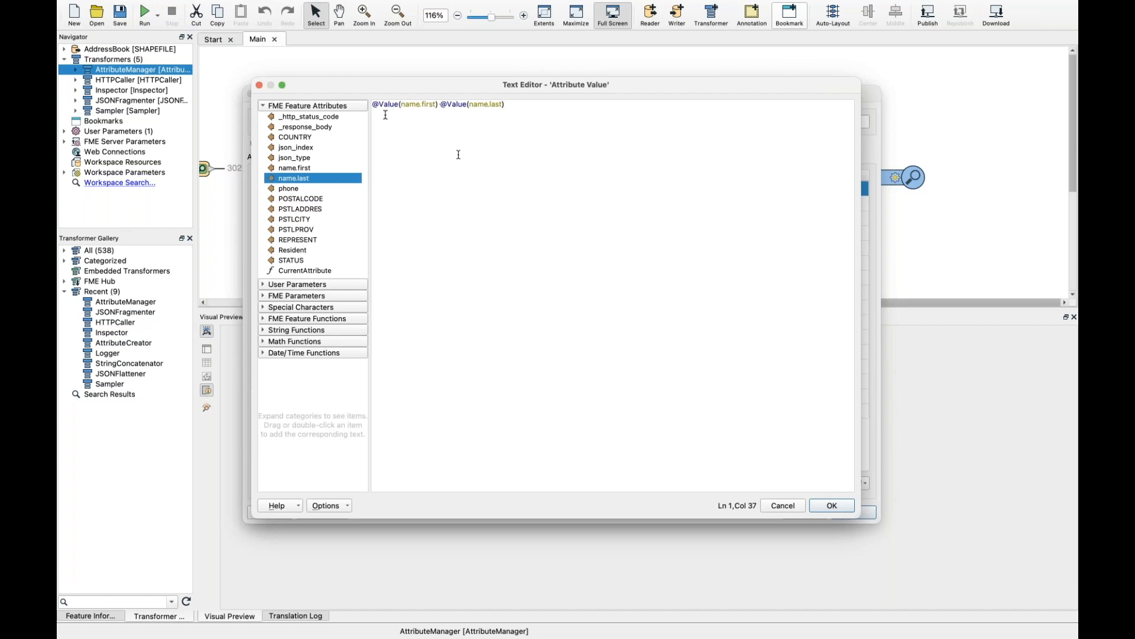
click(823, 506)
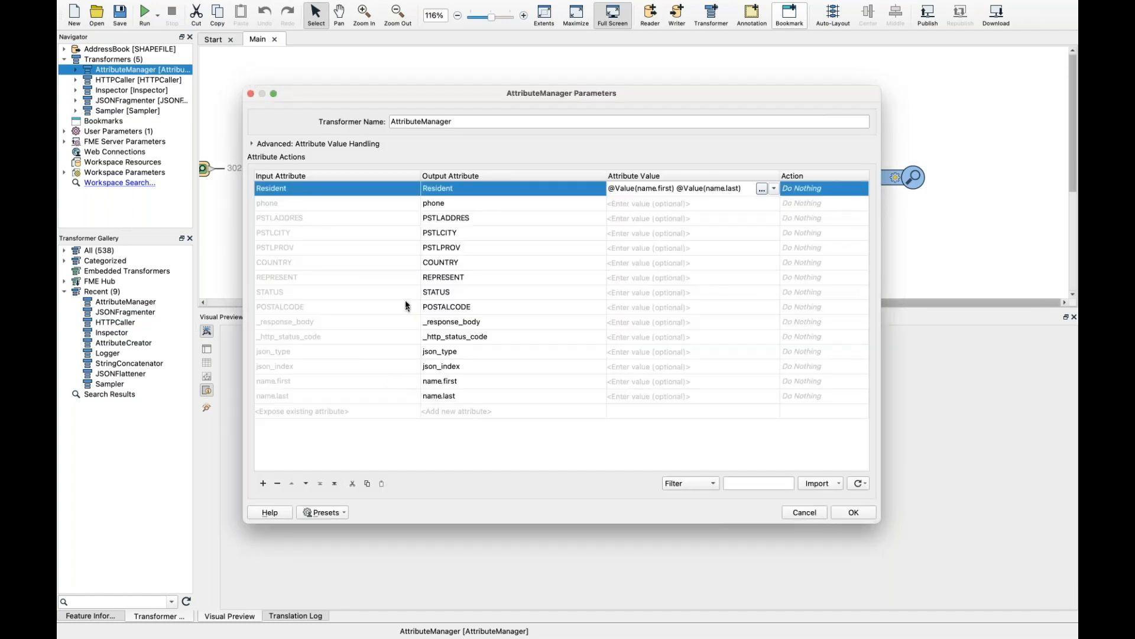
Select the attribute rows _response_body through name.last and accept the AttributeManager parameters.
click(389, 324)
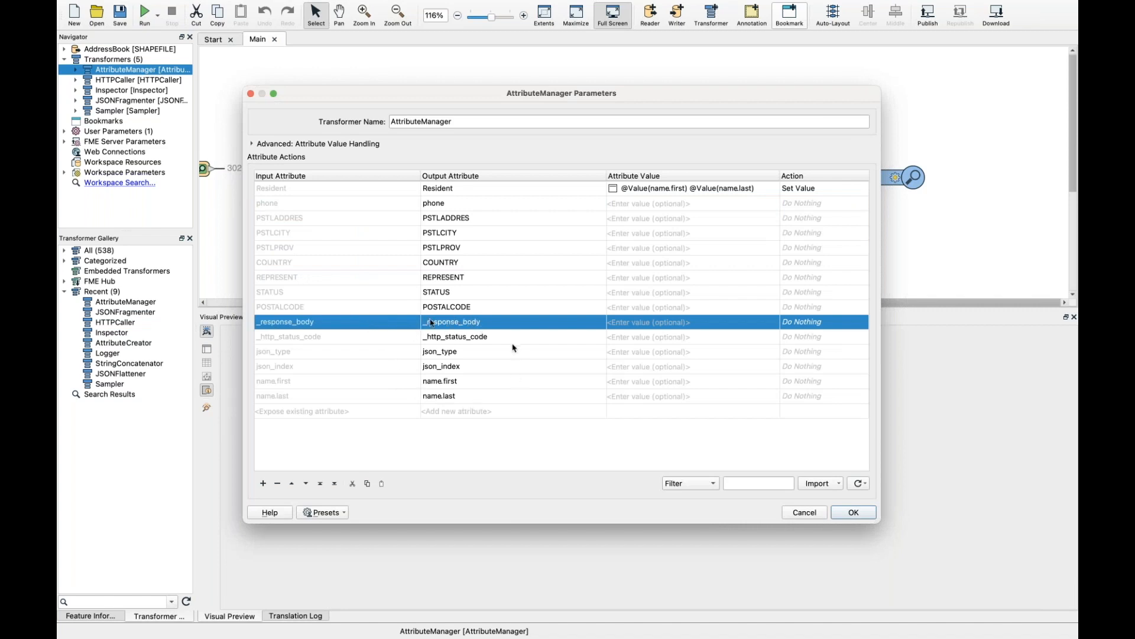
shift+click(397, 398)
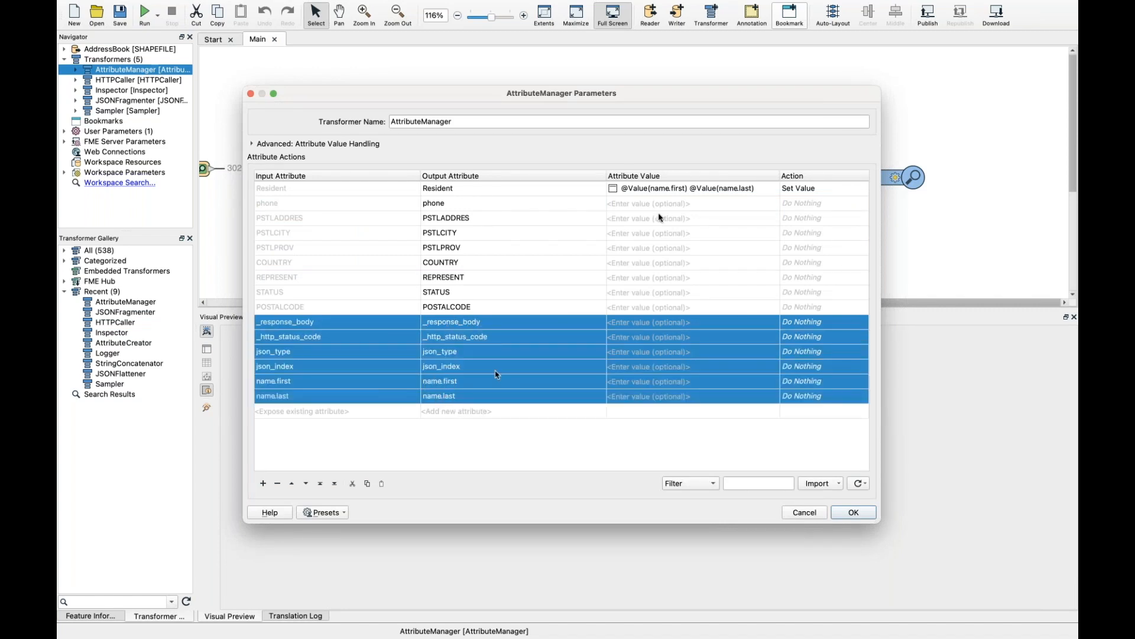
click(861, 513)
Space the Inspector away from the AttributeManager, run the workspace to the AttributeManager, and examine its output attributes.
drag(859, 183, 915, 187)
click(736, 172)
click(701, 145)
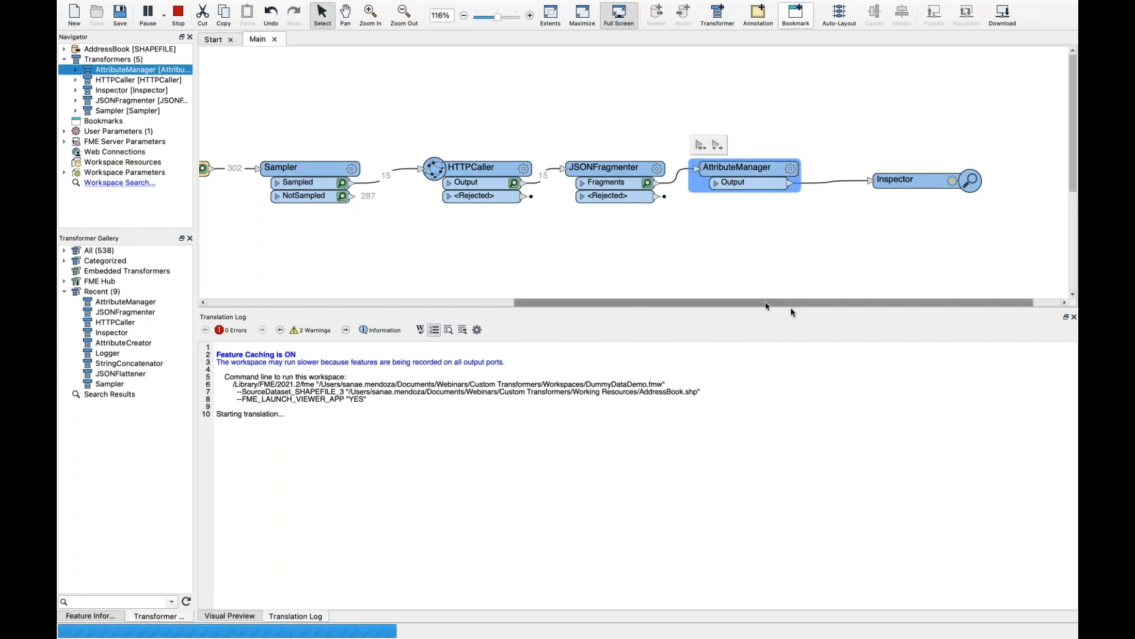
drag(769, 304, 794, 305)
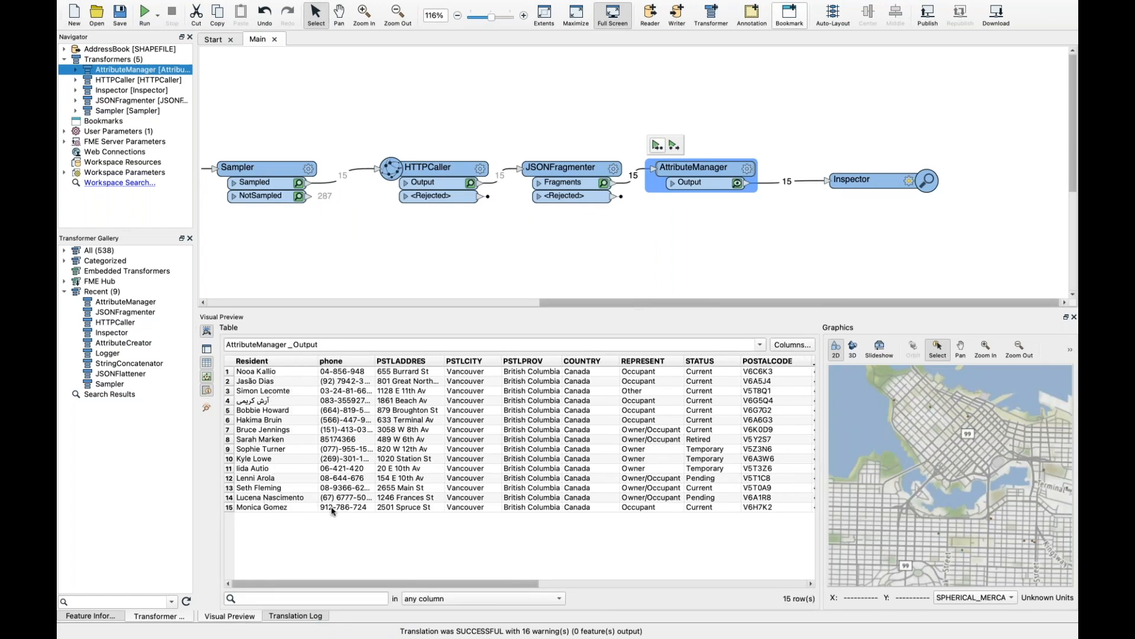
drag(426, 584, 390, 574)
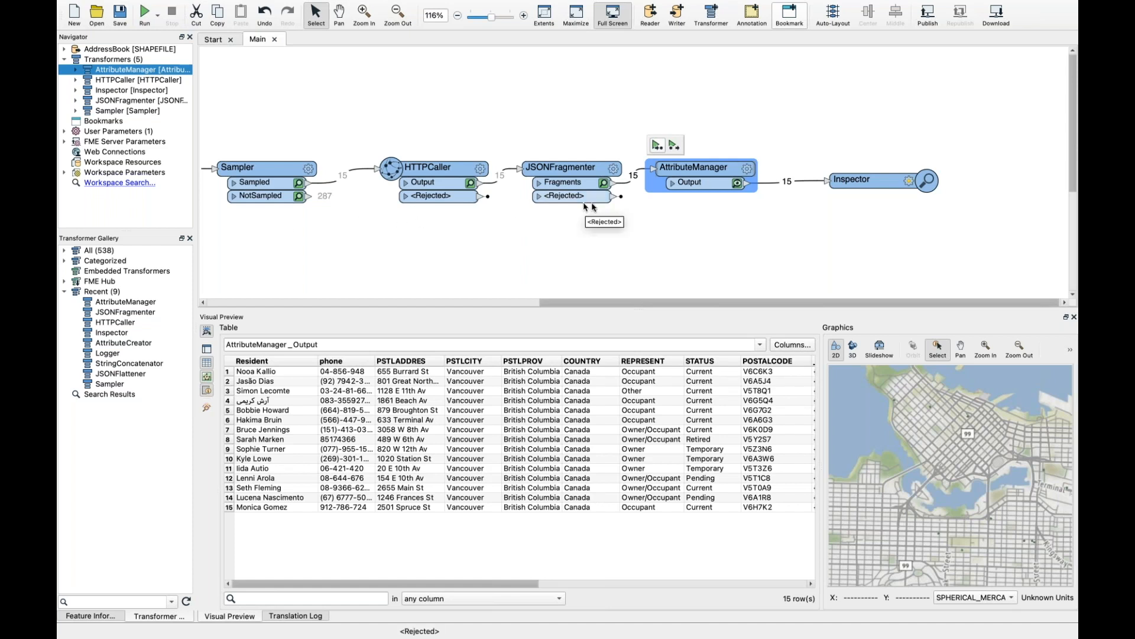
Start a custom transformer from the HTTPCaller, JSONFragmenter and AttributeManager, and name it RandomResidentCreator.
click(821, 272)
drag(846, 288, 355, 101)
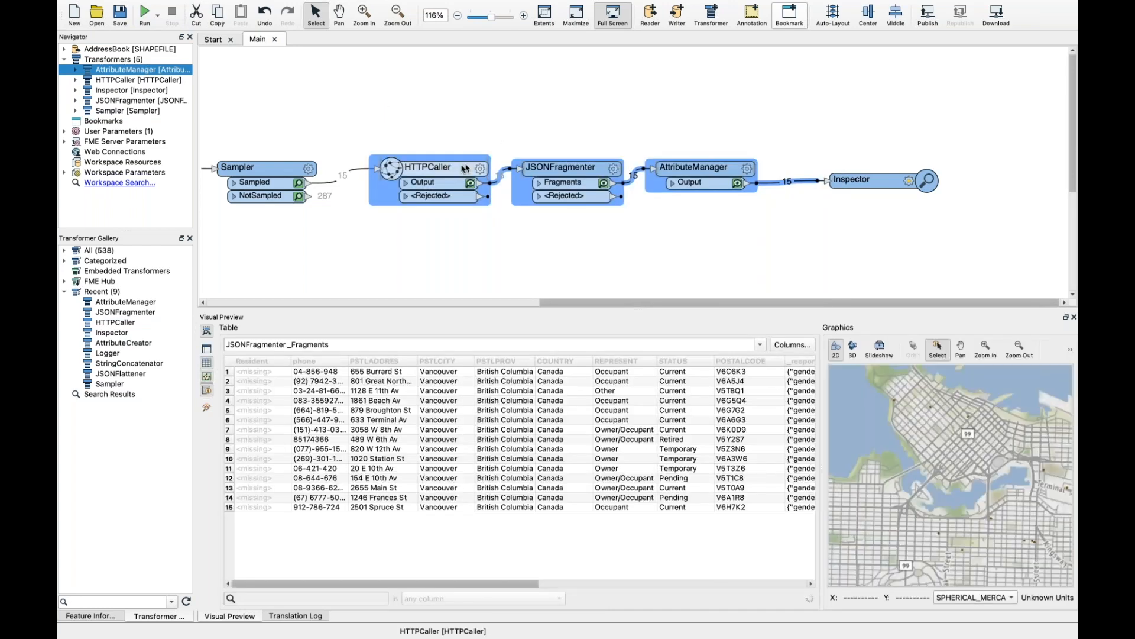
mouse_move(461, 169)
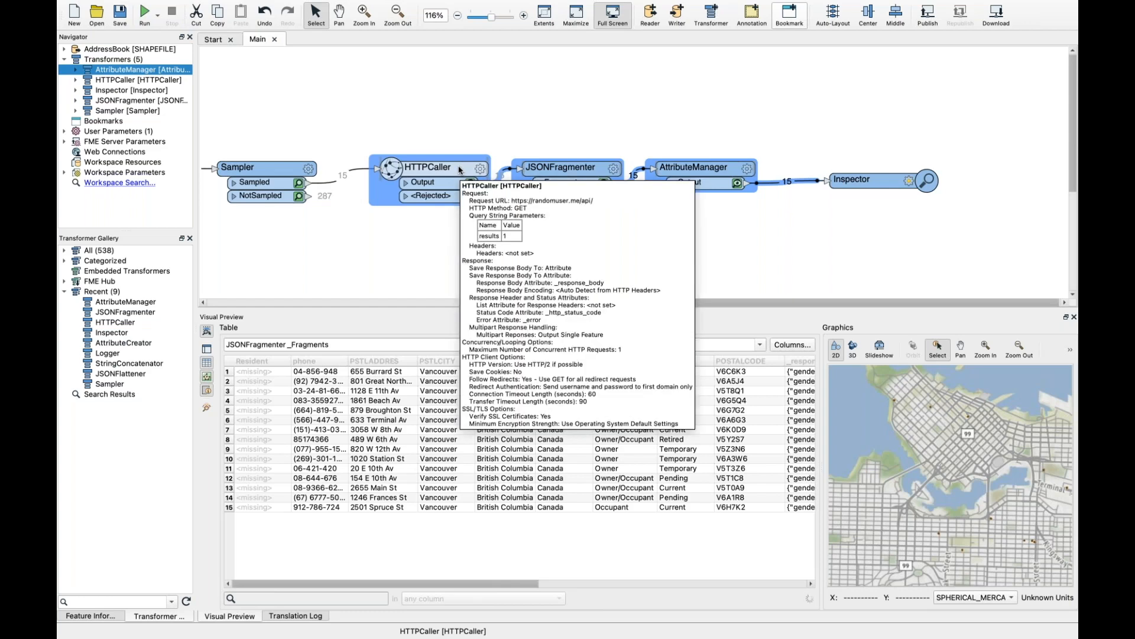
right_click(460, 169)
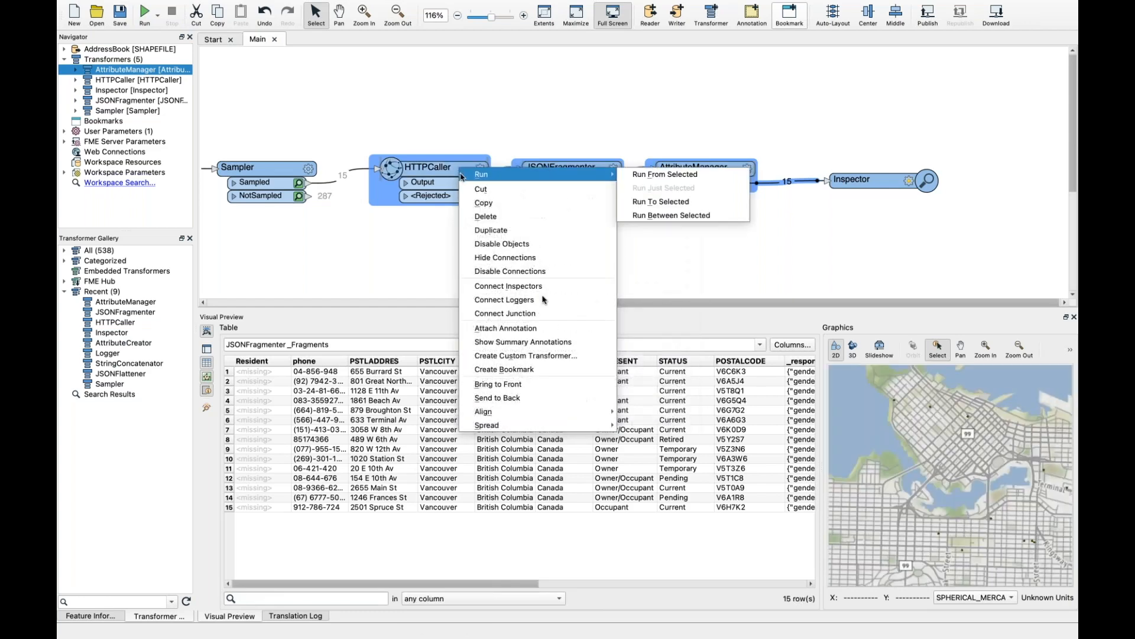
click(558, 354)
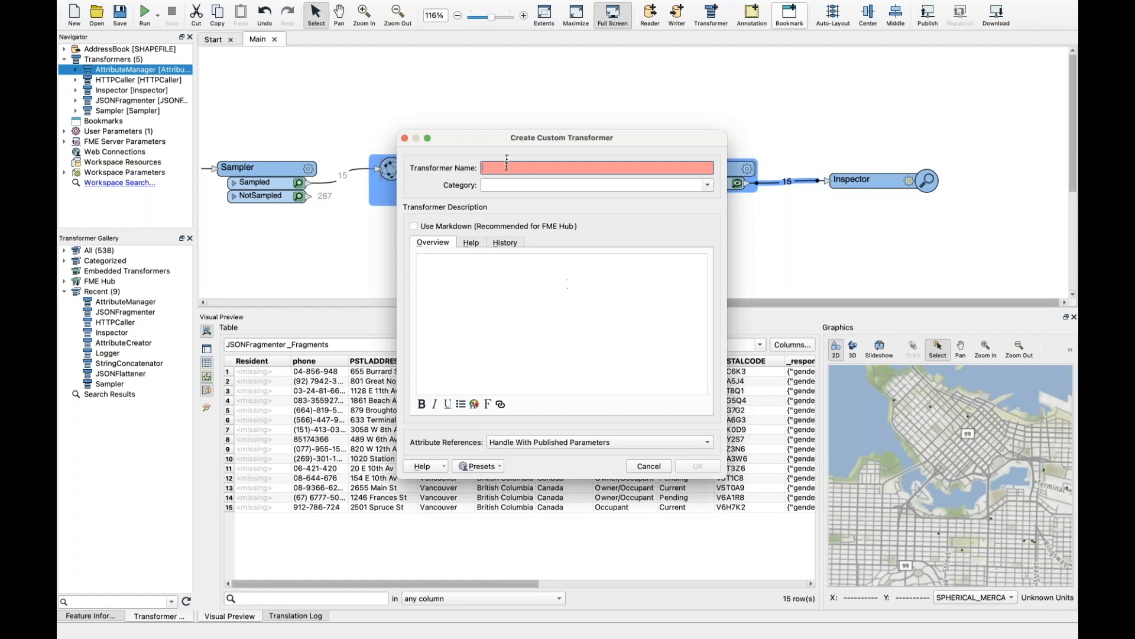
text(RandomResidentCreator)
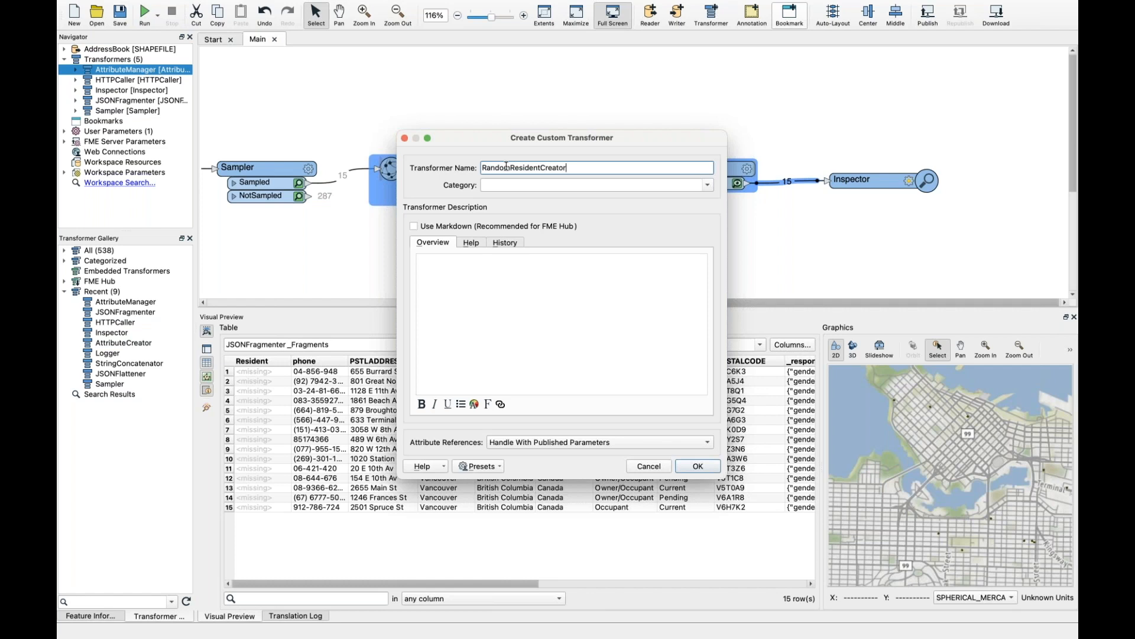
Assign the custom transformer to the Integrations category, leave its overview empty, and create it.
click(706, 189)
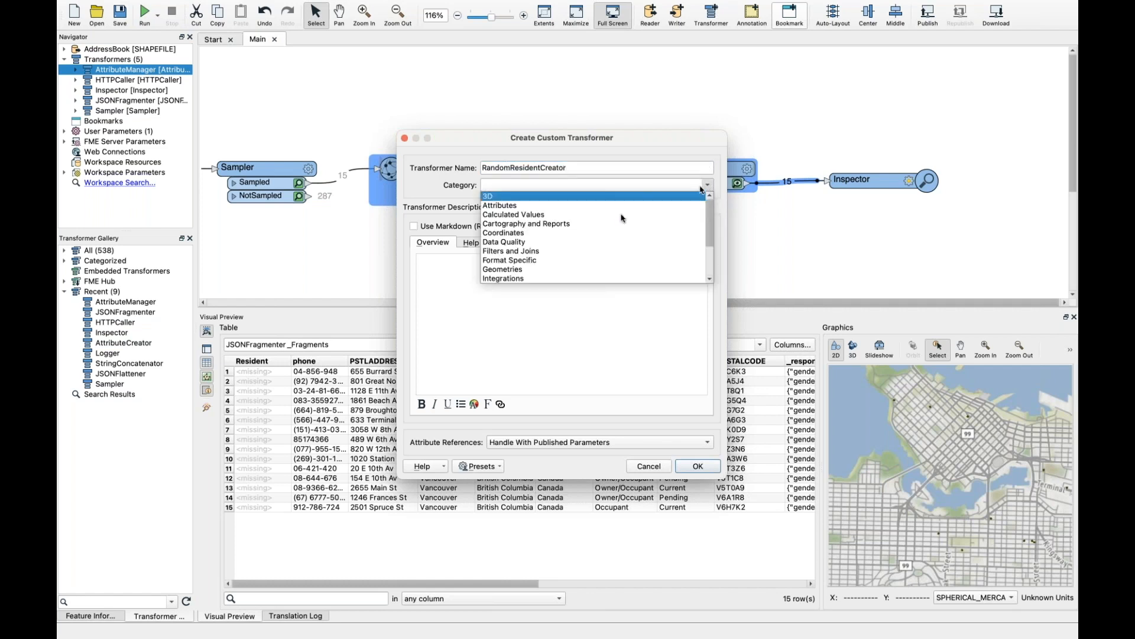
scroll(602, 225, down, 2)
scroll(602, 225, down, 1)
scroll(602, 225, up, 1)
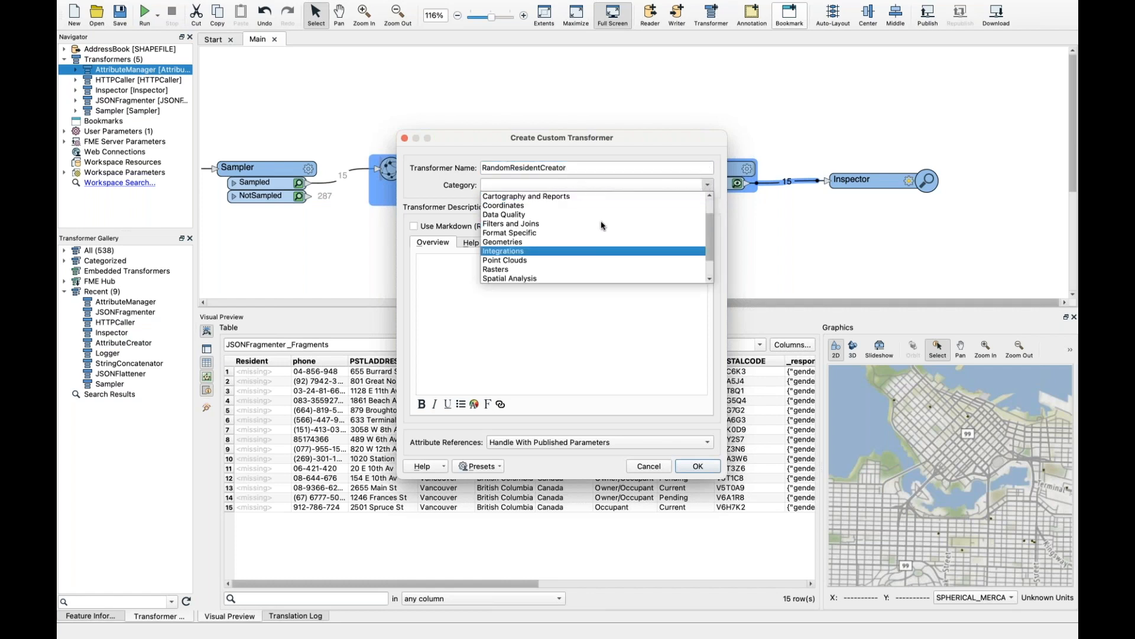
click(578, 250)
click(516, 373)
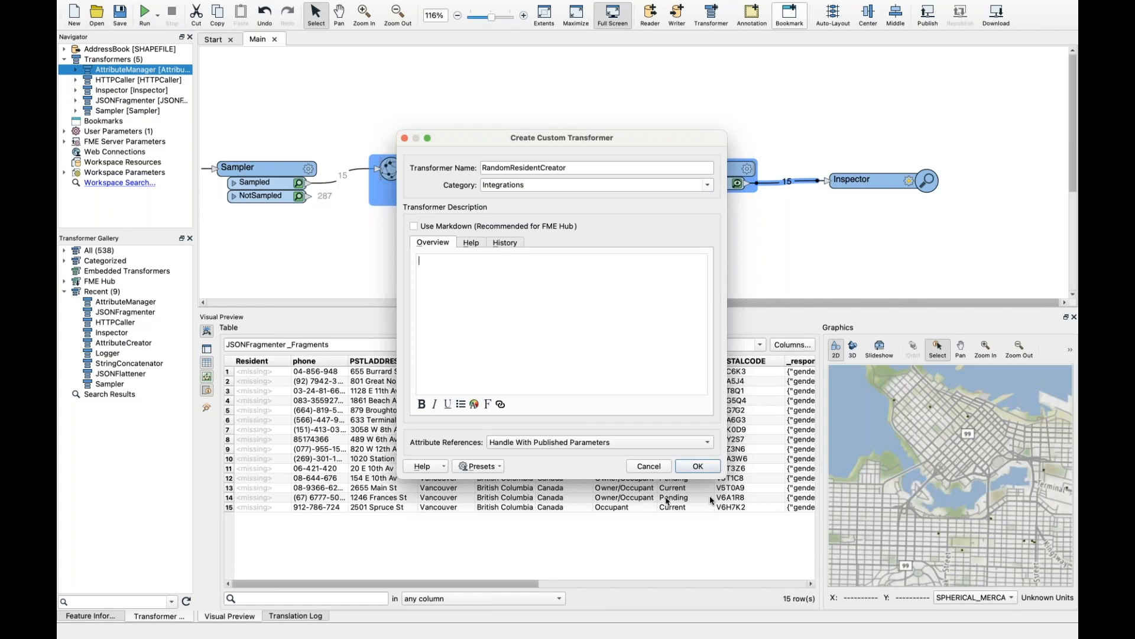
click(698, 466)
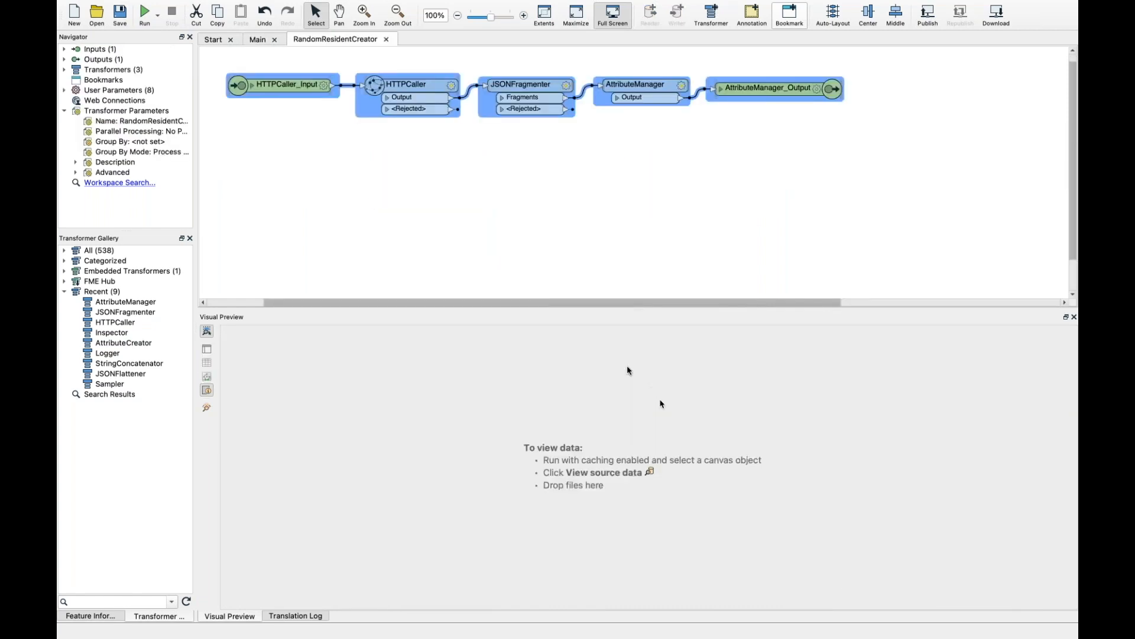
Return to the main canvas and move the RandomResidentCreator and the Inspector closer to the Sampler.
scroll(410, 256, up, 1)
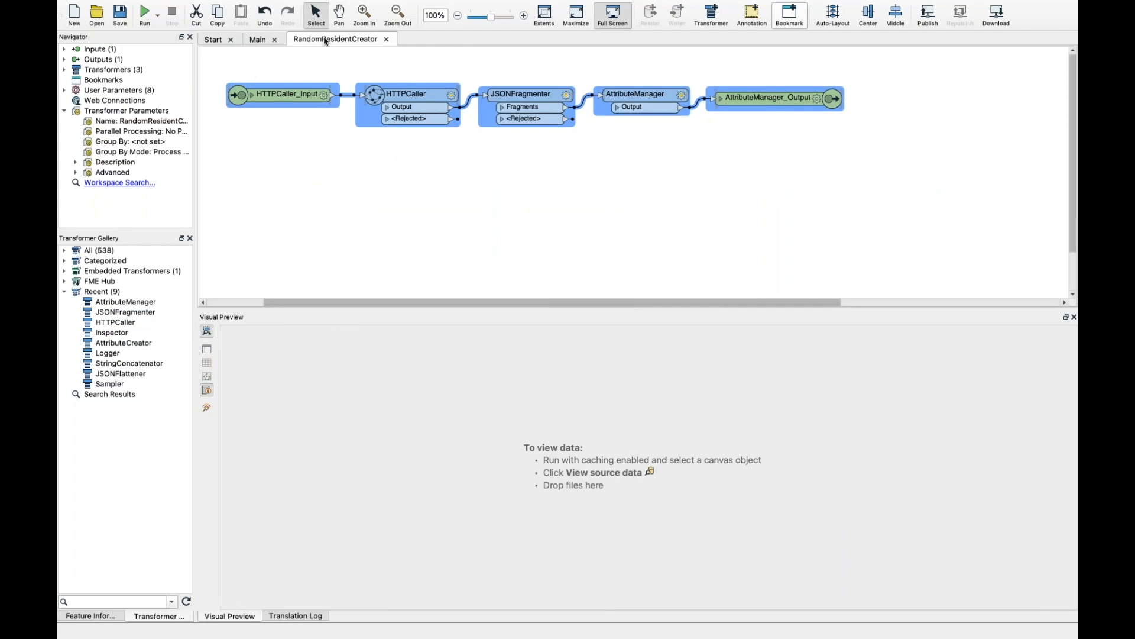
click(252, 41)
drag(542, 169, 400, 170)
drag(863, 179, 587, 176)
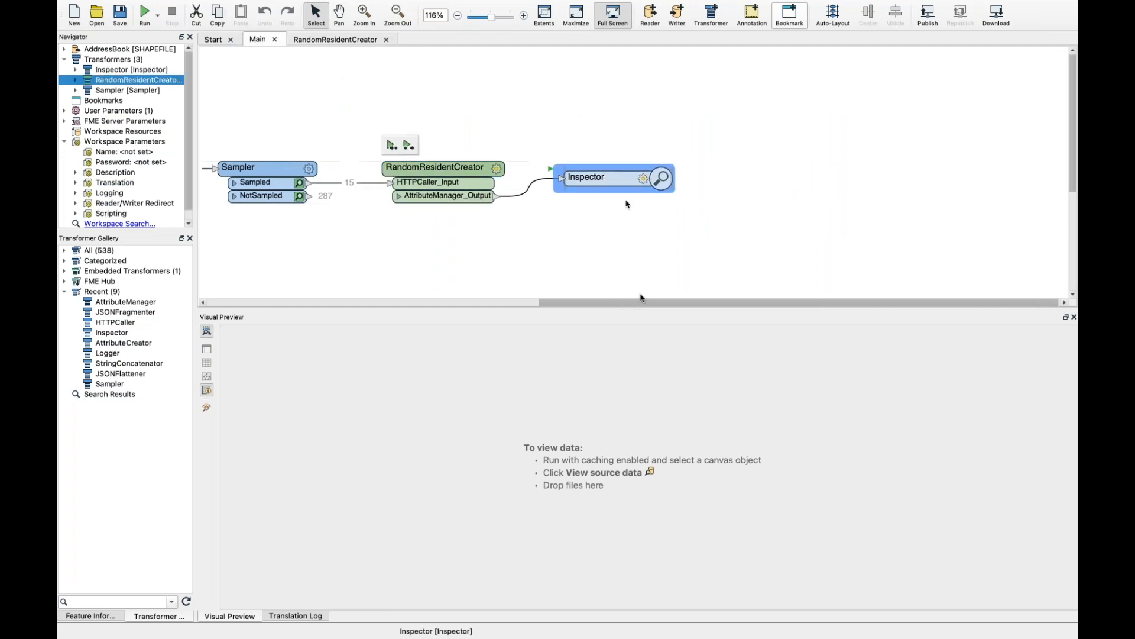
drag(616, 304, 487, 304)
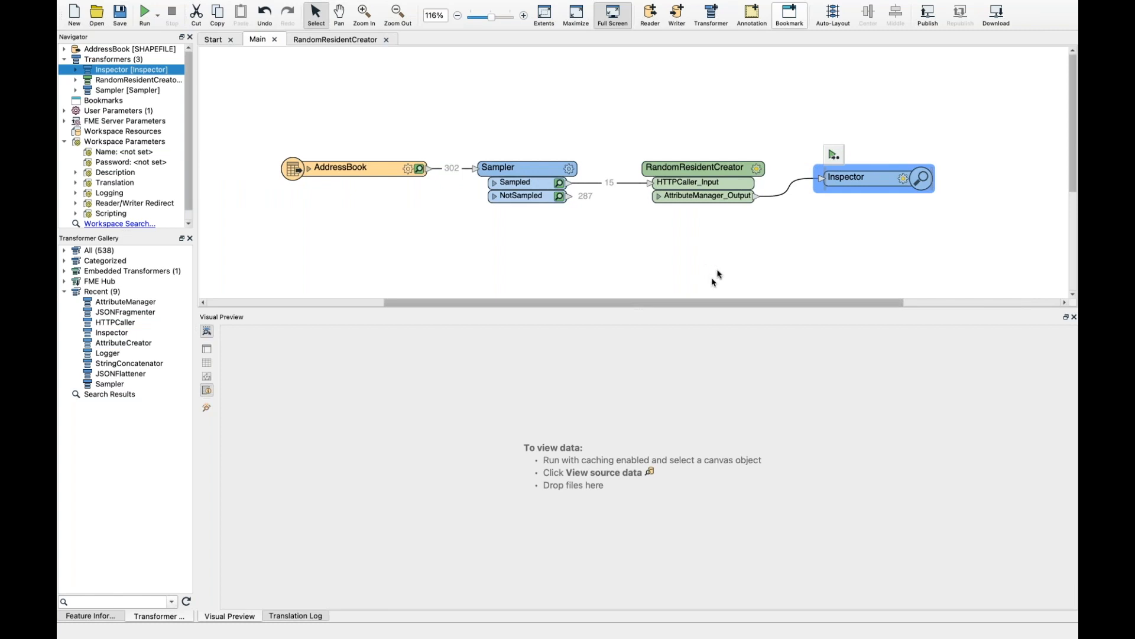
Run the workspace to the Inspector and move the RandomResidentCreator and the Inspector slightly closer to the Sampler.
double_click(920, 178)
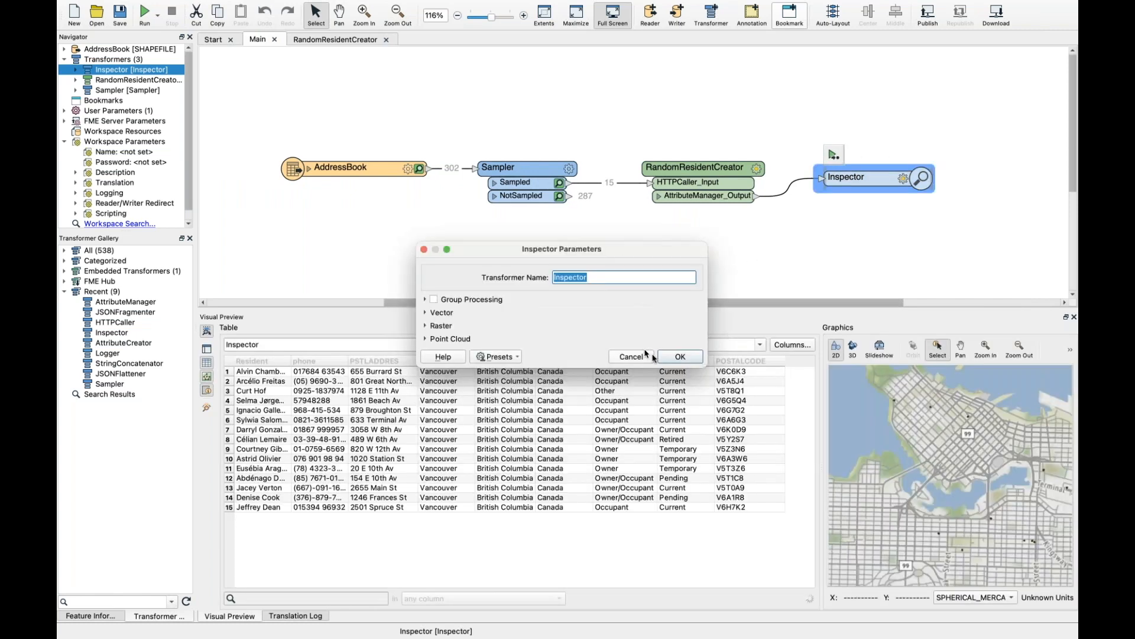
click(631, 357)
click(834, 155)
click(709, 192)
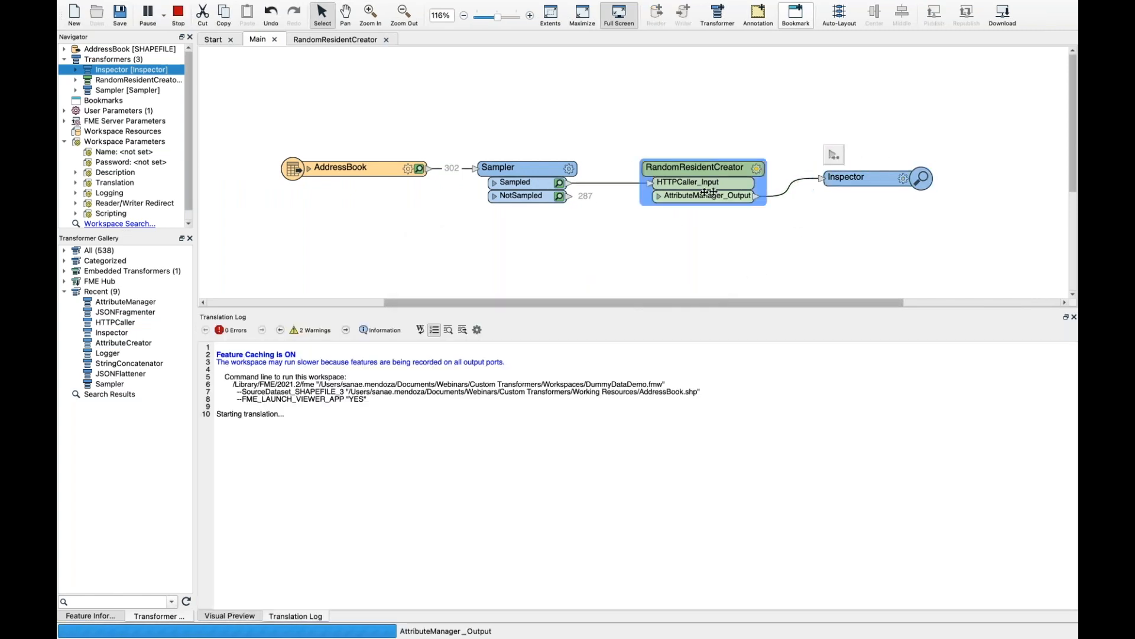
drag(709, 192, 701, 192)
drag(869, 179, 851, 179)
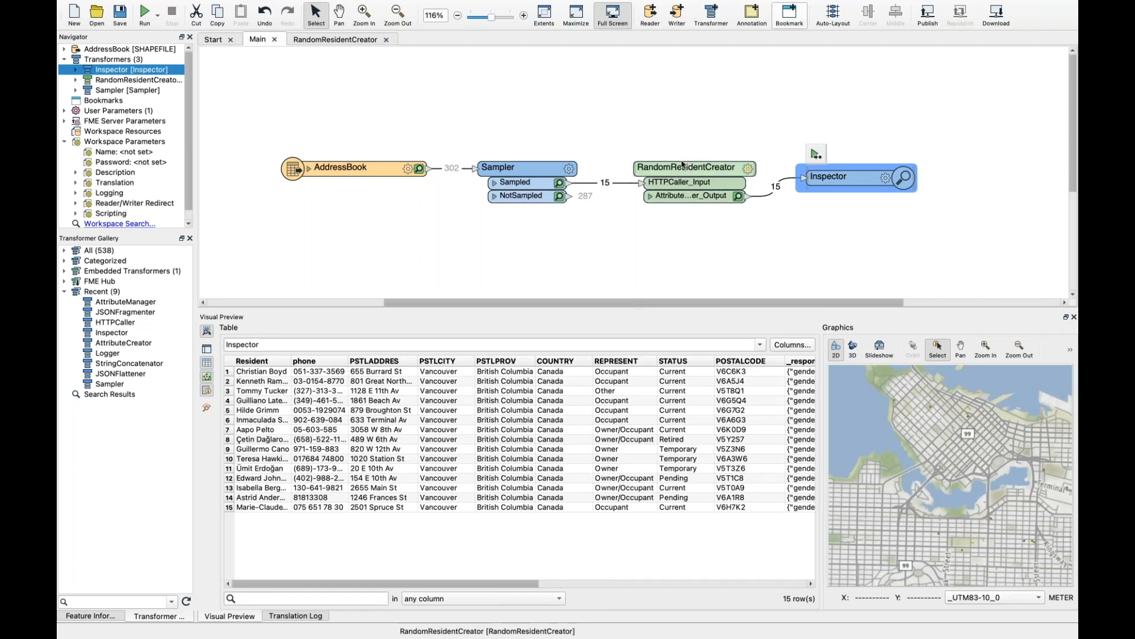
Examine the RandomResidentCreator's AttributeManager_Output data, then clear the selection.
mouse_move(689, 167)
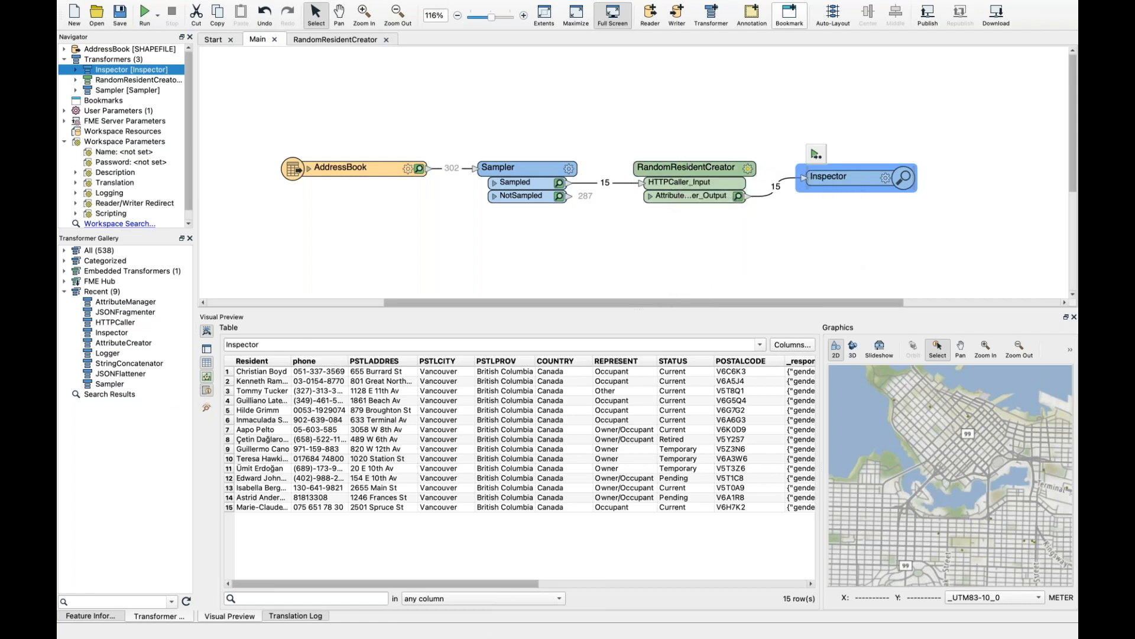
click(680, 171)
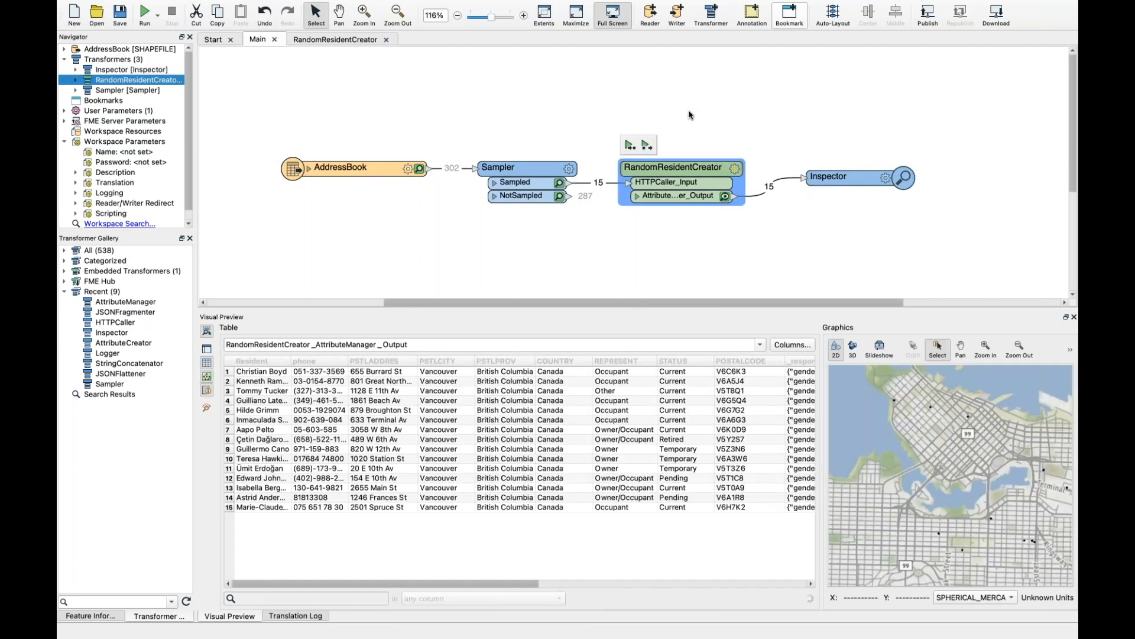
click(665, 140)
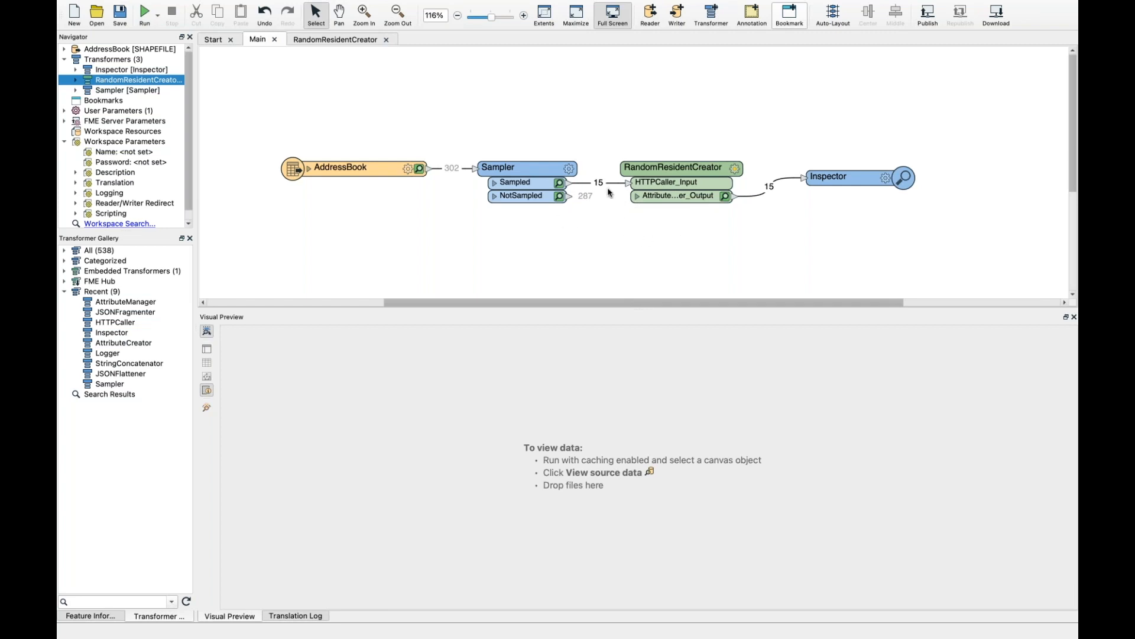
Switch to the desktop space that shows the Demo presentation slide.
key(ctrl+Up)
click(568, 44)
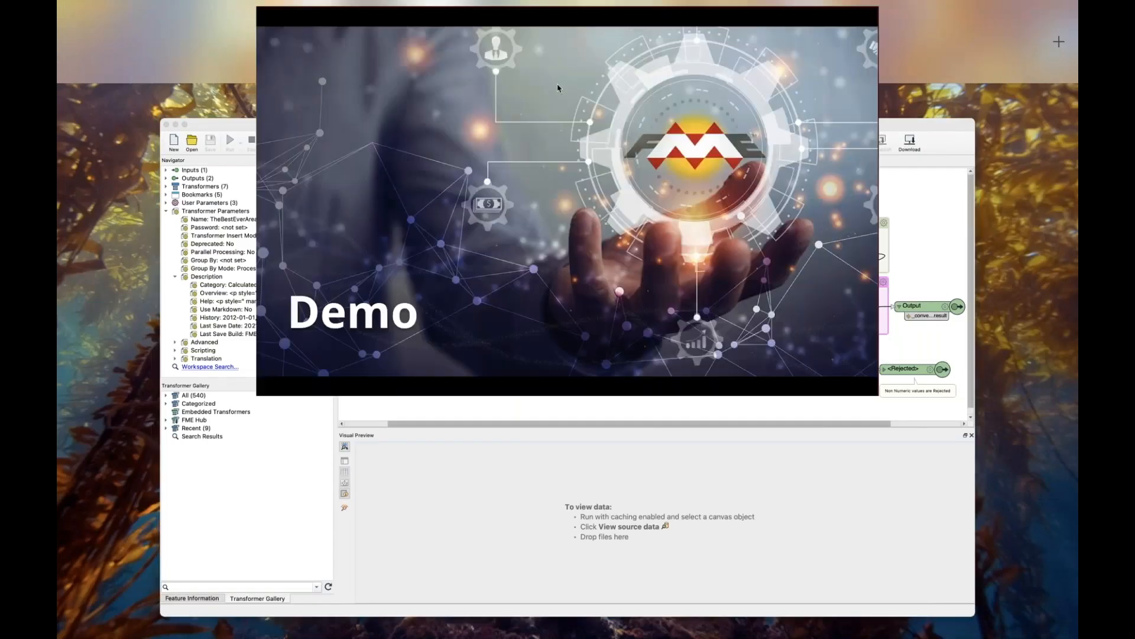
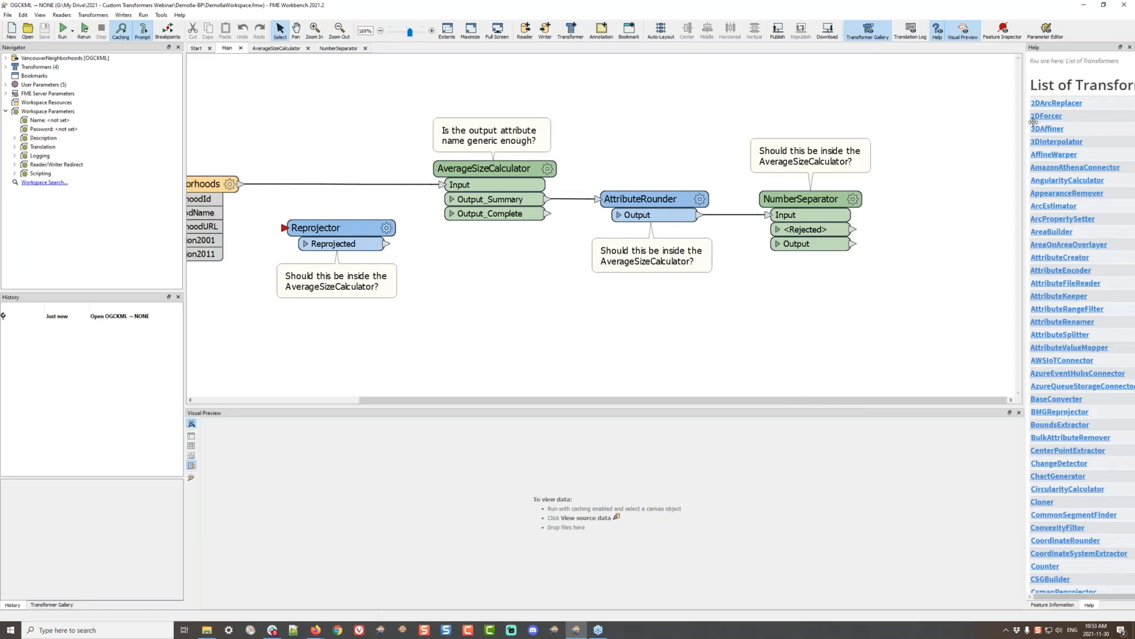
Bring the Neighborhoods reader feature type into view and widen it so its attribute names fit in full.
drag(365, 115, 423, 118)
click(346, 185)
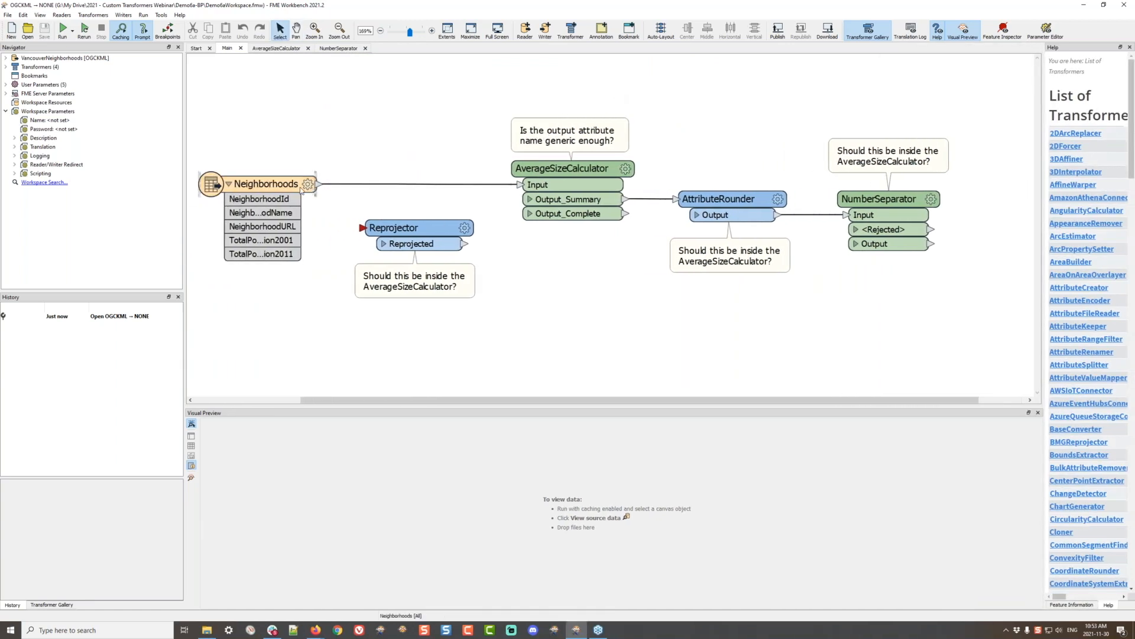
drag(320, 179, 339, 183)
Run the neighborhoods workspace, accepting the preset translation parameter values.
click(118, 39)
click(62, 29)
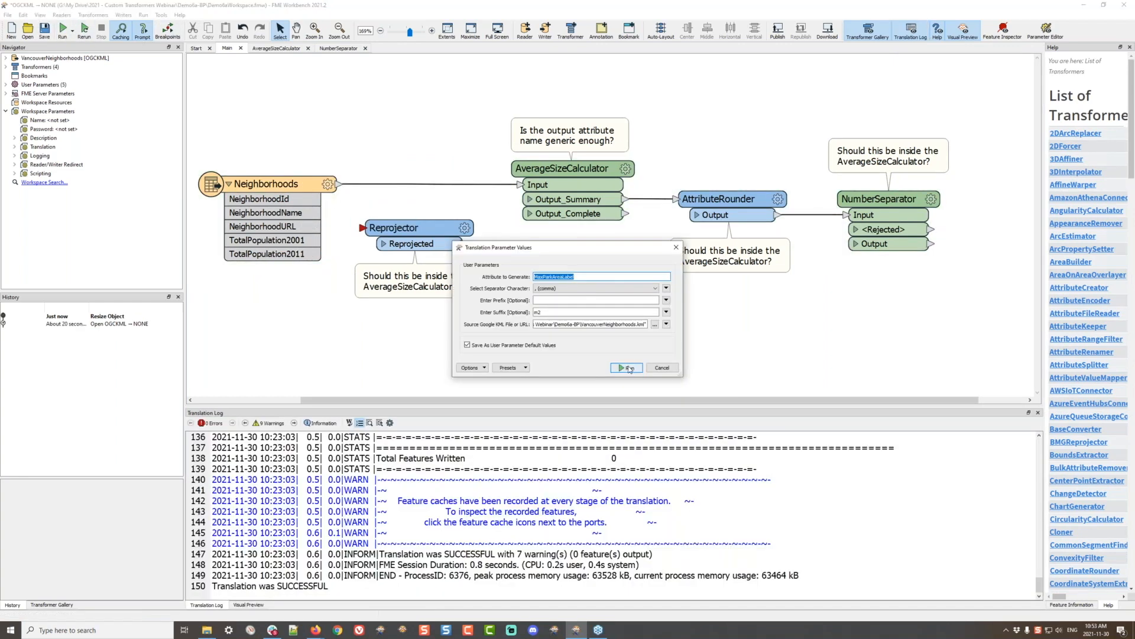
click(626, 368)
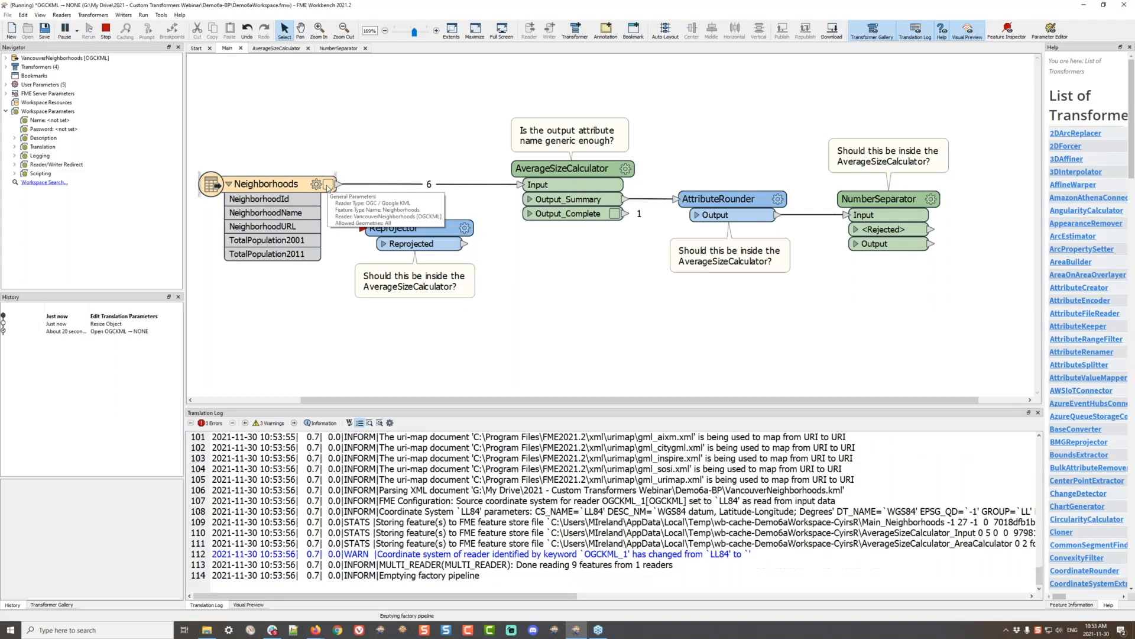
Examine the cached data of the Neighborhoods reader, the AverageSizeCalculator's Output_Summary and the AttributeRounder's Output, enlarging the map preview.
click(329, 185)
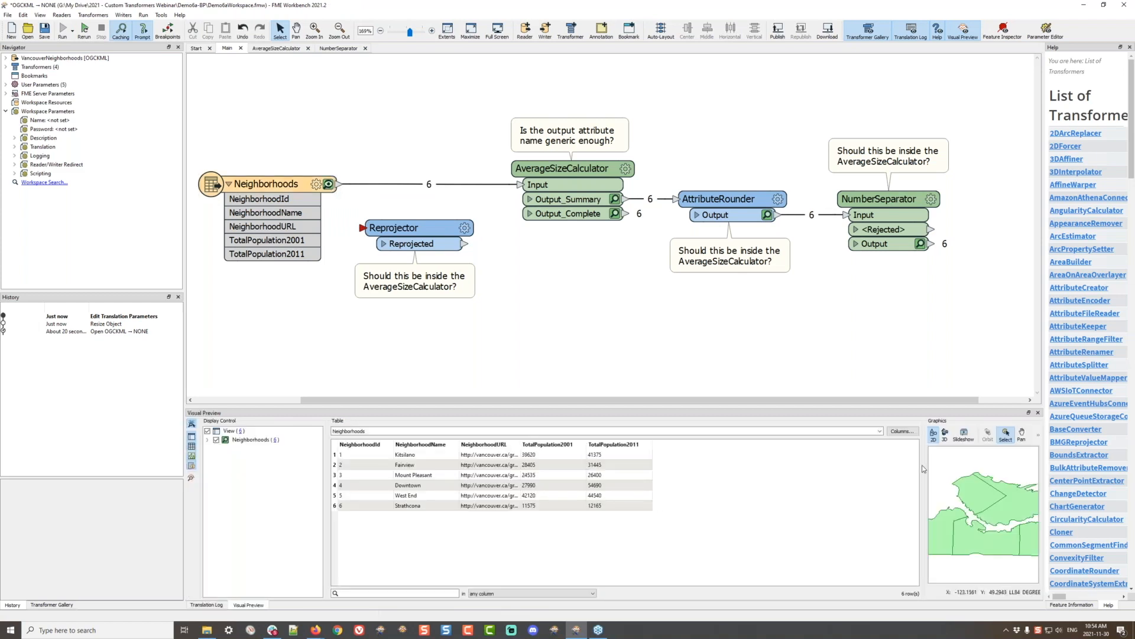
drag(924, 468, 719, 488)
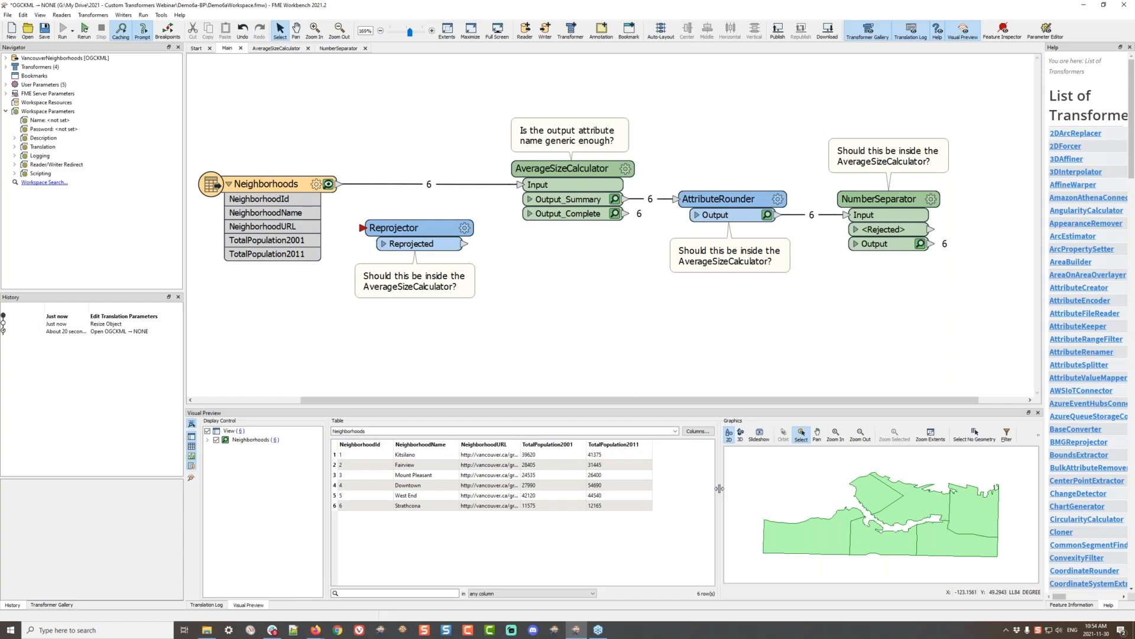
click(615, 200)
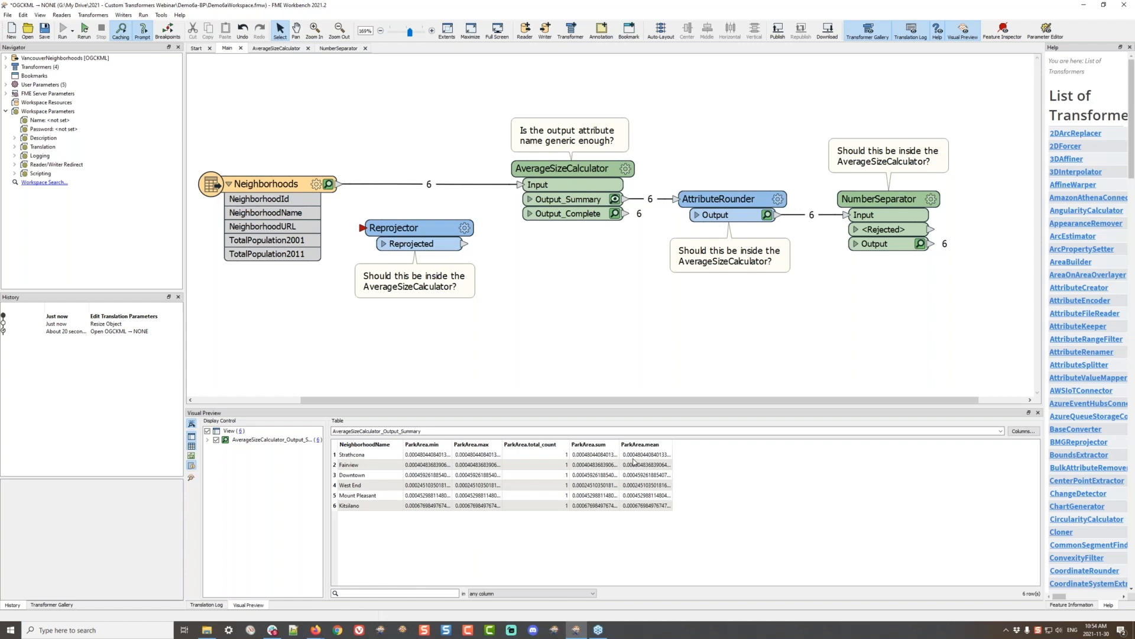
click(767, 216)
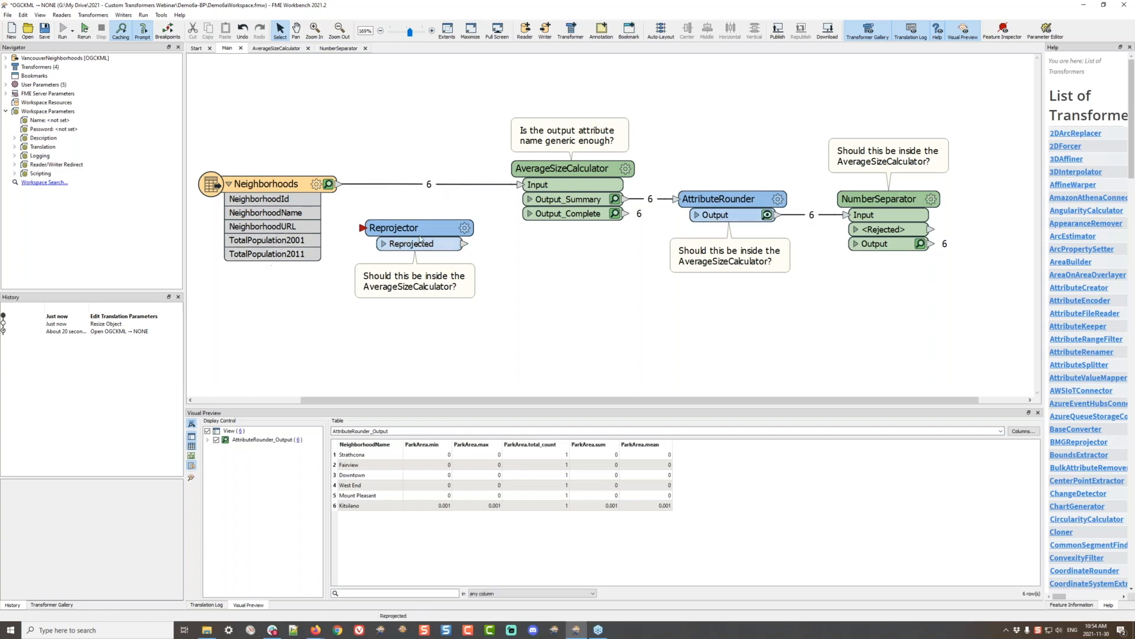
Insert the Reprojector into the connection between Neighborhoods and the AverageSizeCalculator, outside the custom transformer.
drag(407, 232, 425, 195)
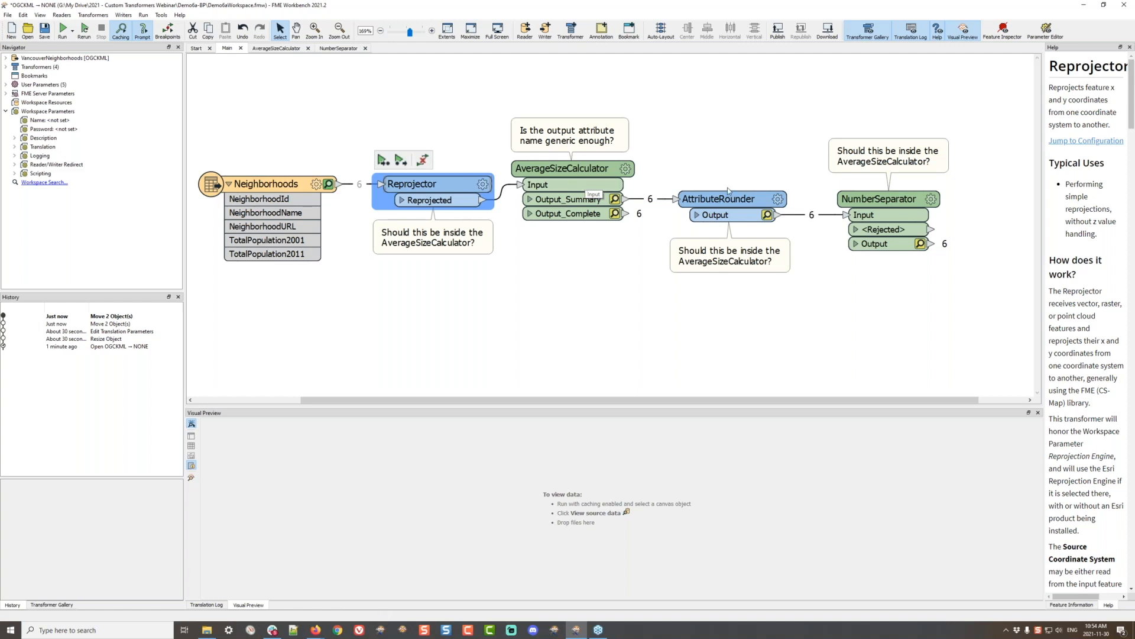
Cut the AttributeRounder from the main workspace and paste it into the AverageSizeCalculator definition twice, ahead of Output_Summary and Output_Complete.
mouse_move(735, 207)
click(719, 201)
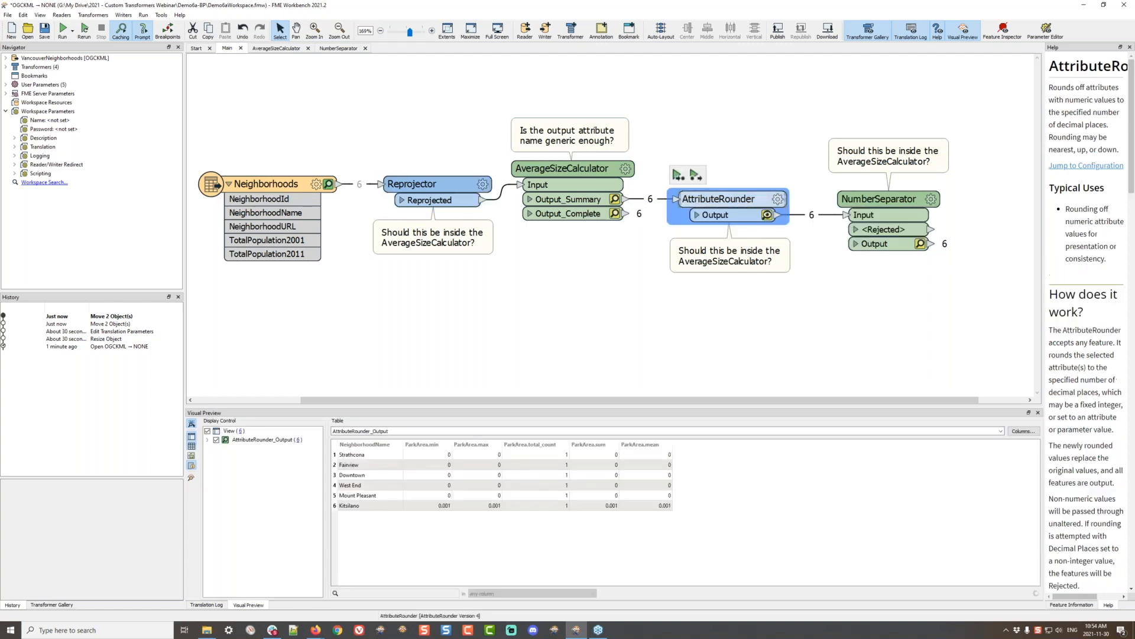
key(ctrl+x)
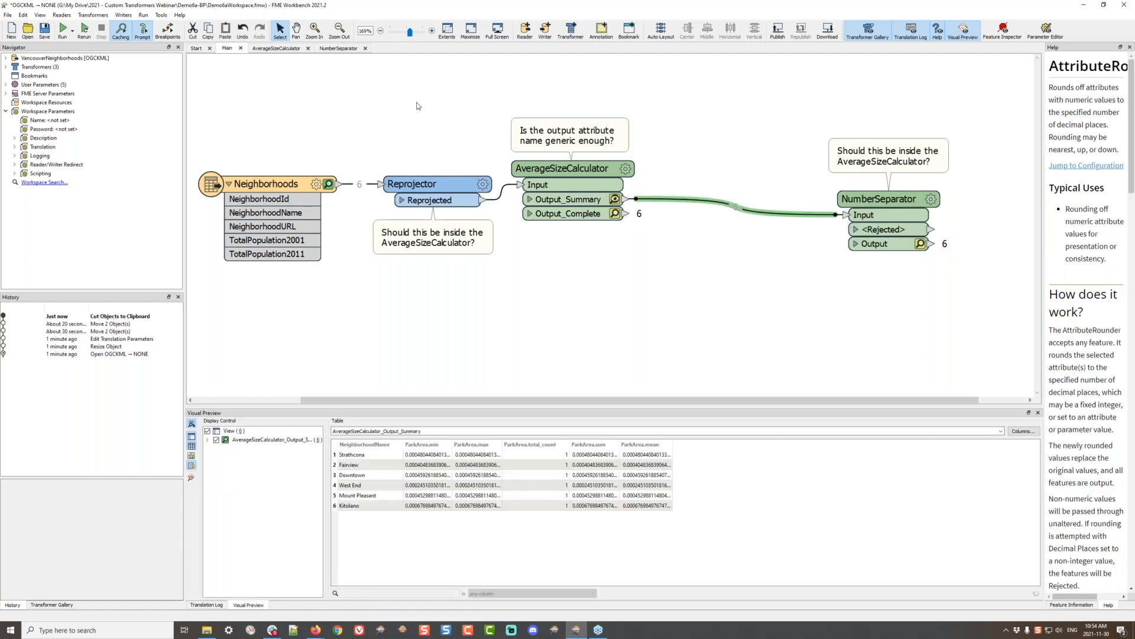
click(276, 49)
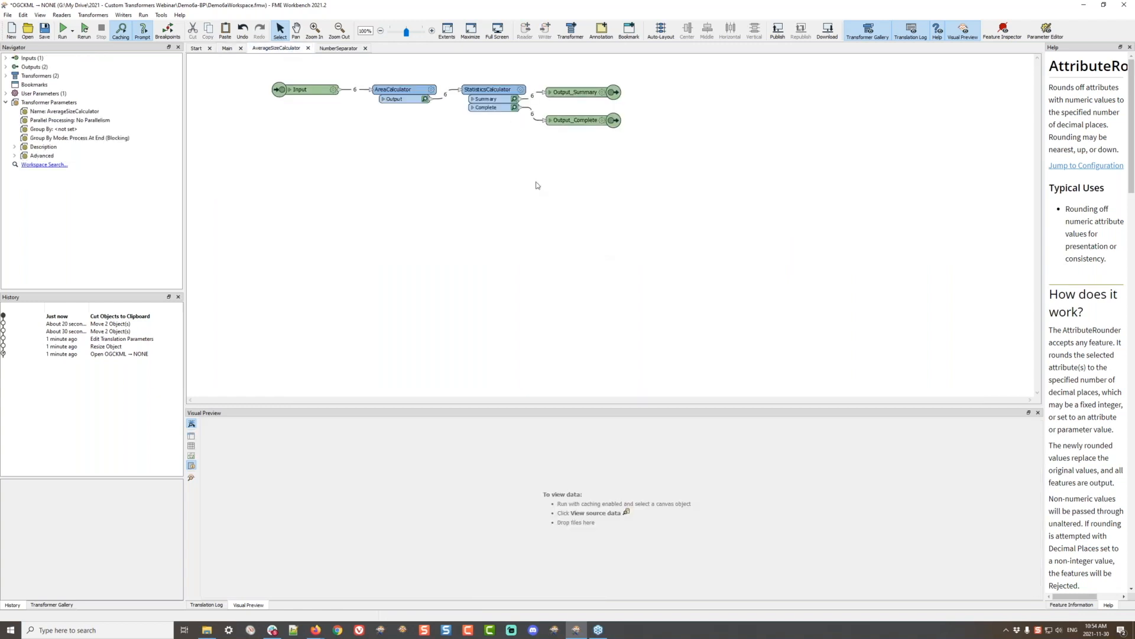
key(ctrl+v)
mouse_move(529, 158)
mouse_down()
mouse_move(562, 116)
mouse_move(464, 132)
mouse_move(605, 152)
mouse_move(542, 54)
mouse_move(491, 78)
mouse_up()
key(ctrl+v)
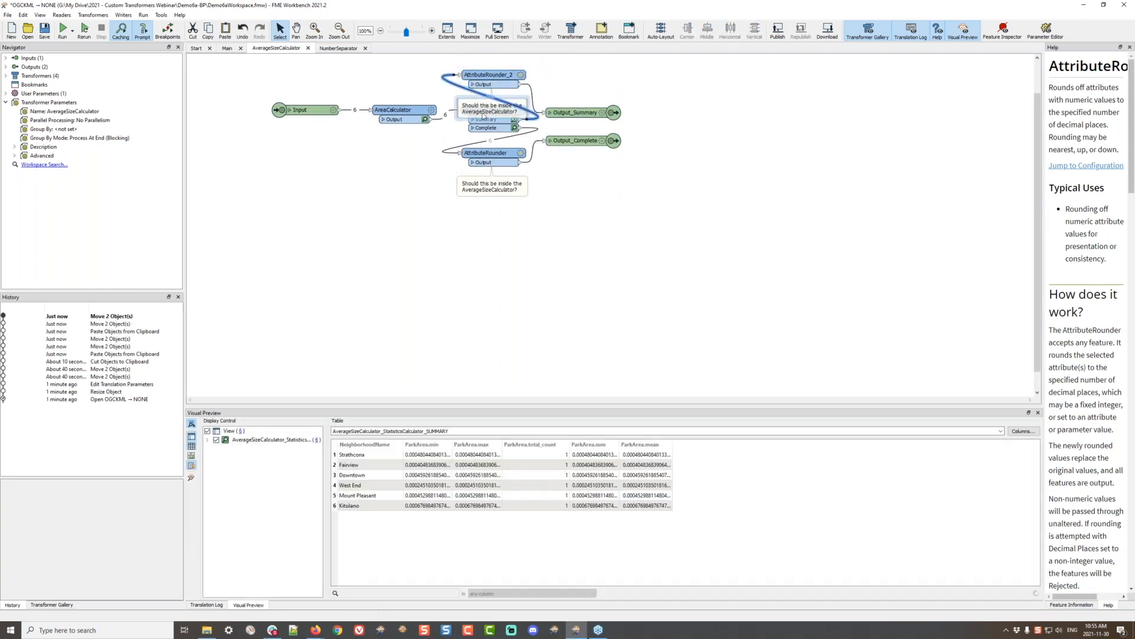
Delete the question annotations attached to the two AttributeRounders inside the AverageSizeCalculator definition.
click(491, 108)
key(Delete)
click(480, 187)
key(Delete)
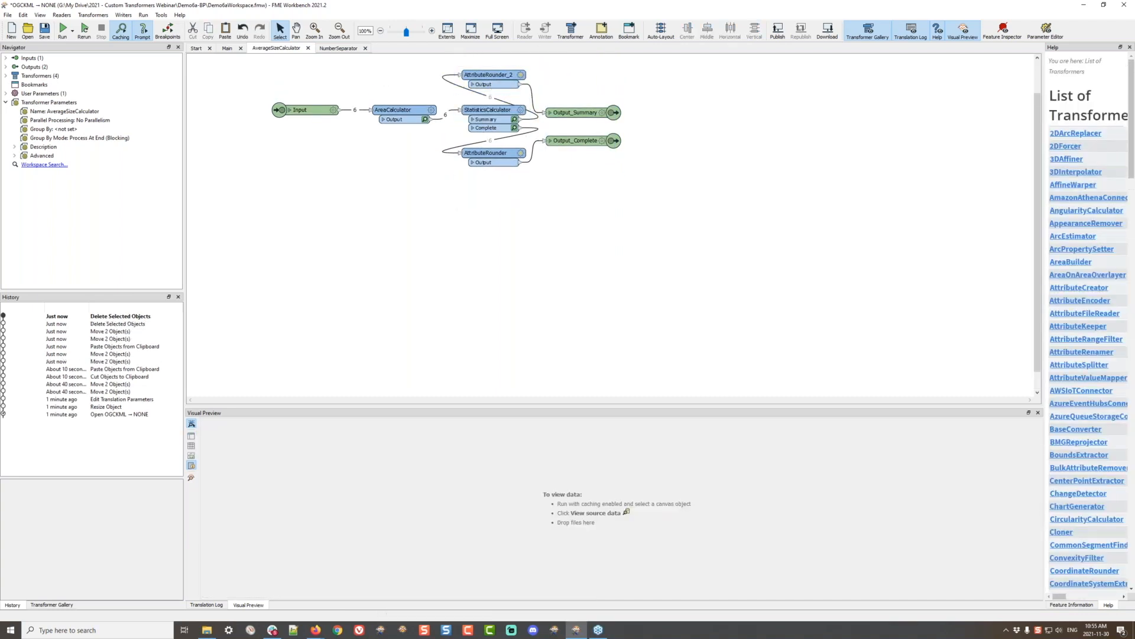
In the main workspace, move the NumberSeparator closer to the AverageSizeCalculator and shift the Reprojector slightly towards Neighborhoods.
click(226, 48)
click(770, 188)
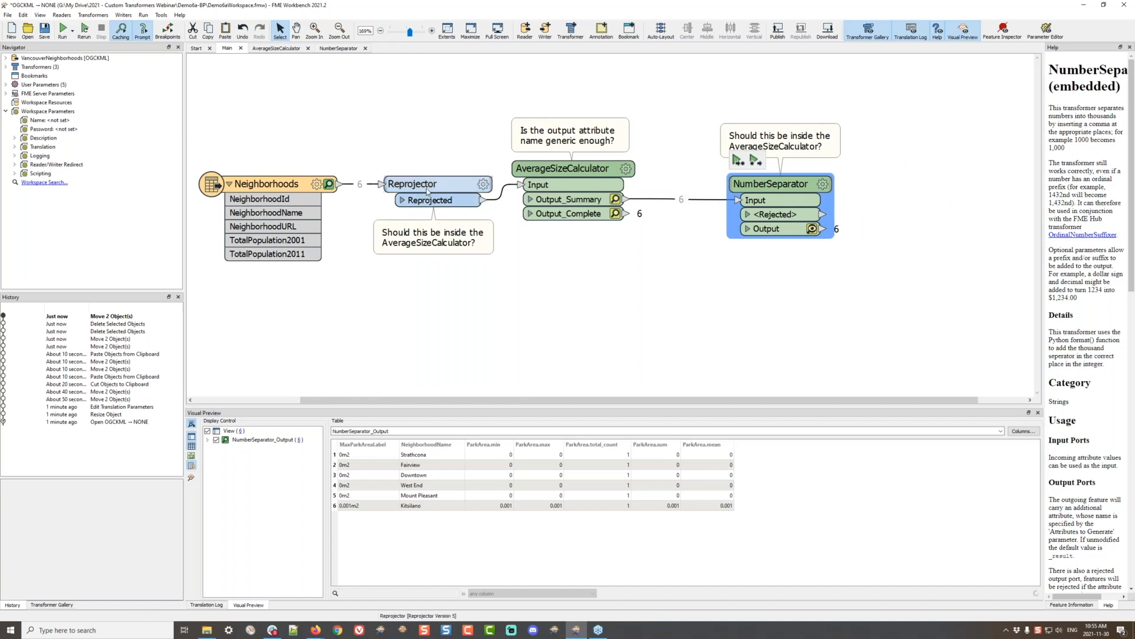
drag(428, 191, 422, 192)
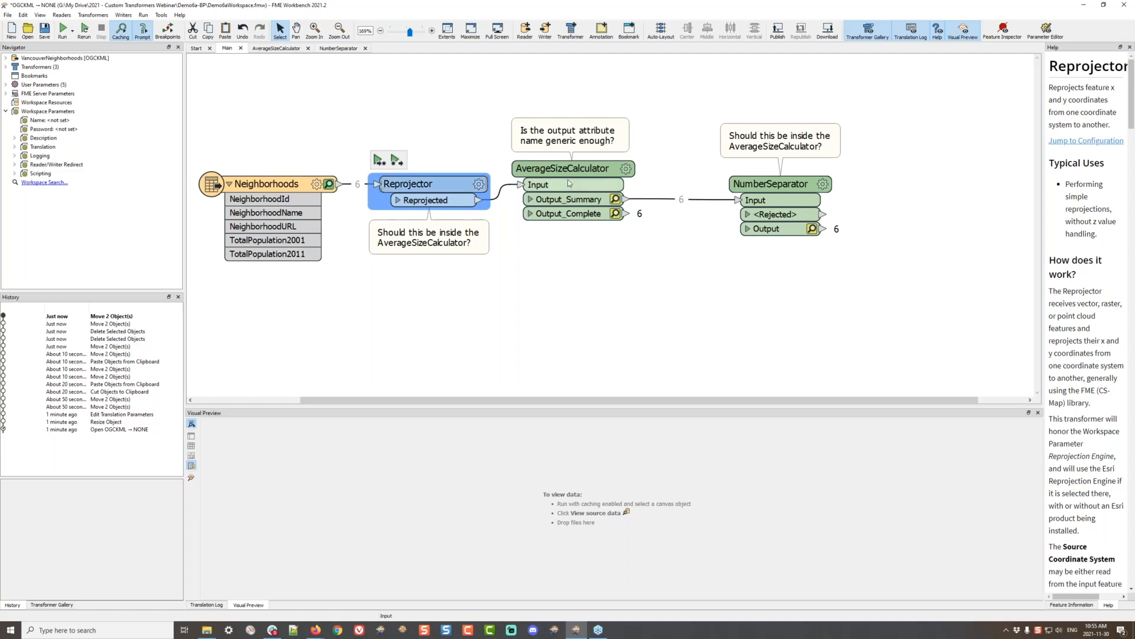
Run the workspace with the preset translation parameter values and inspect the AverageSizeCalculator's Output_Summary data.
click(62, 28)
click(596, 361)
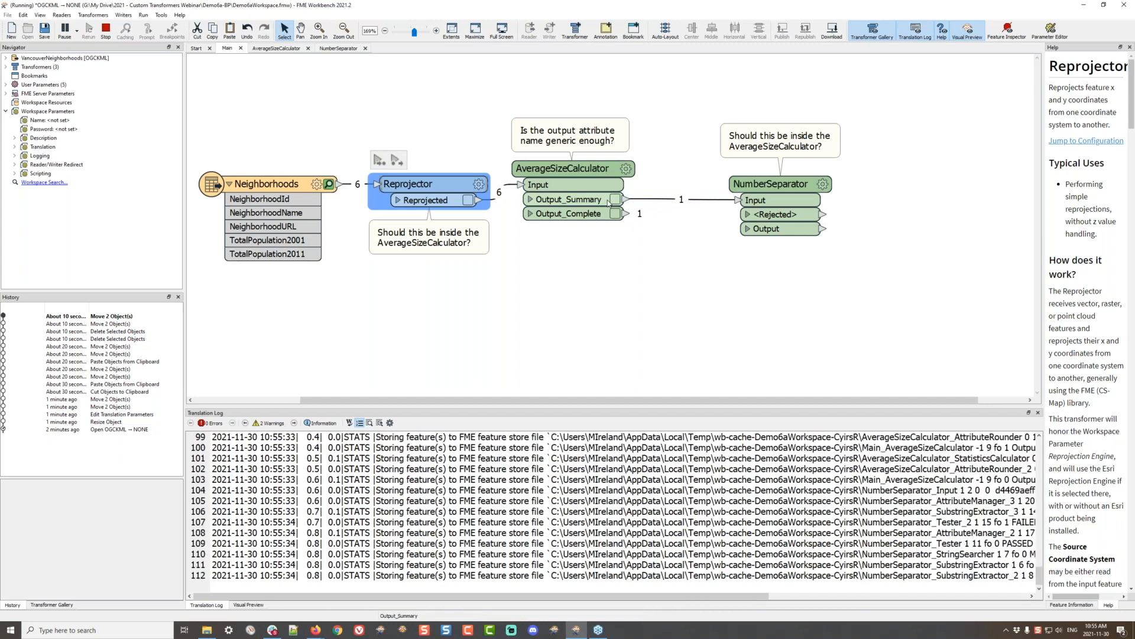
click(615, 199)
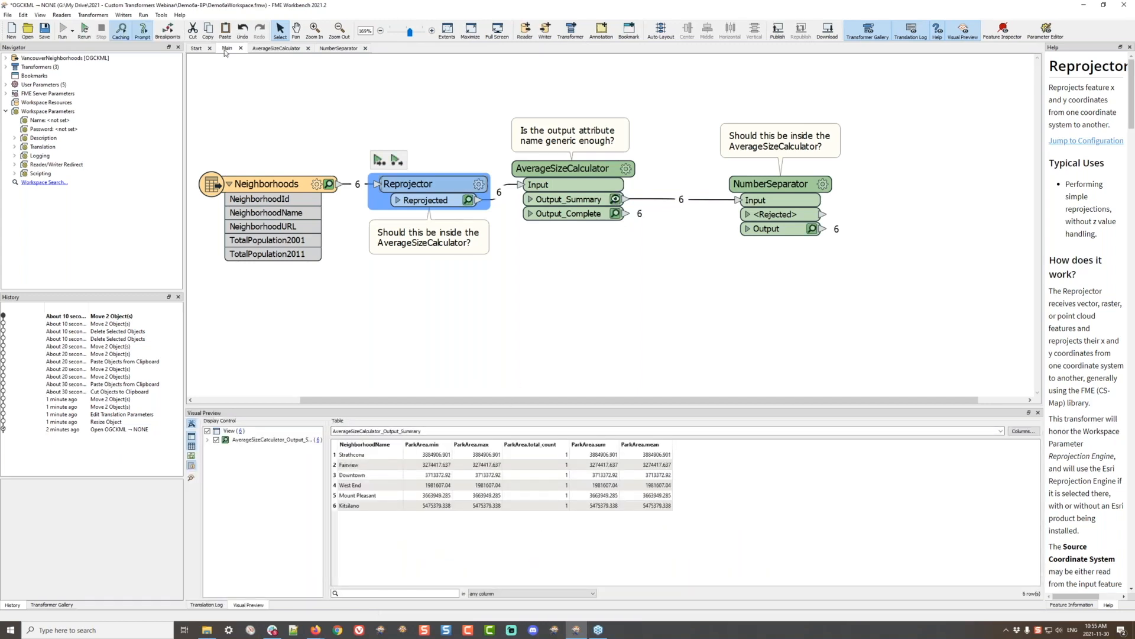
In the AverageSizeCalculator definition, link the Decimal Places of the Output_Complete branch's AttributeRounder to a new user parameter named PLACES.
click(277, 49)
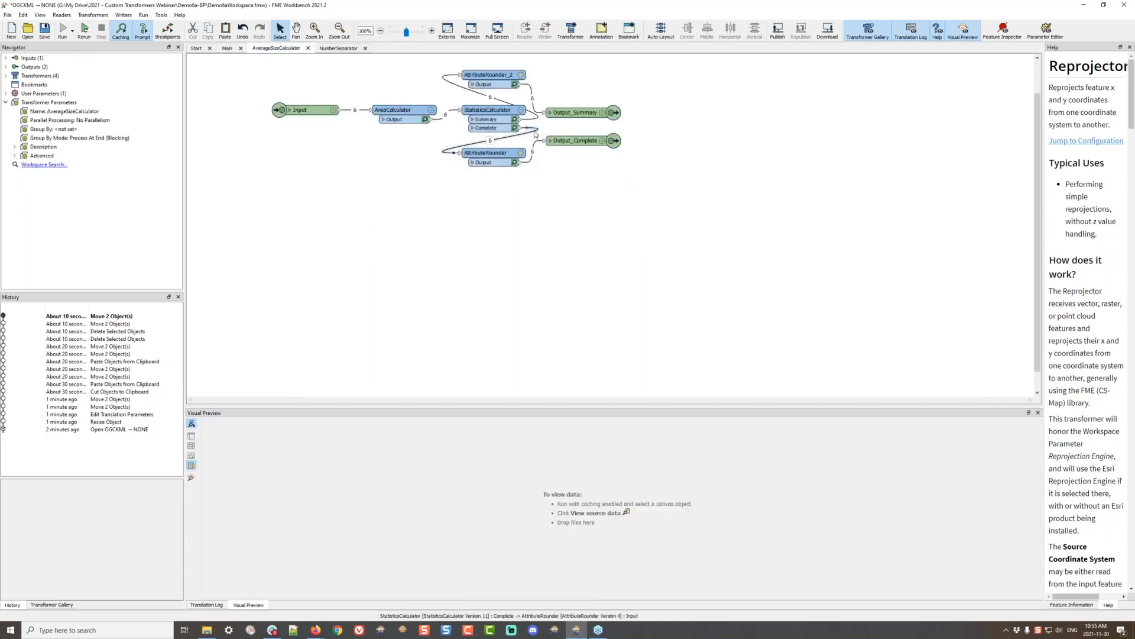
click(488, 155)
double_click(488, 154)
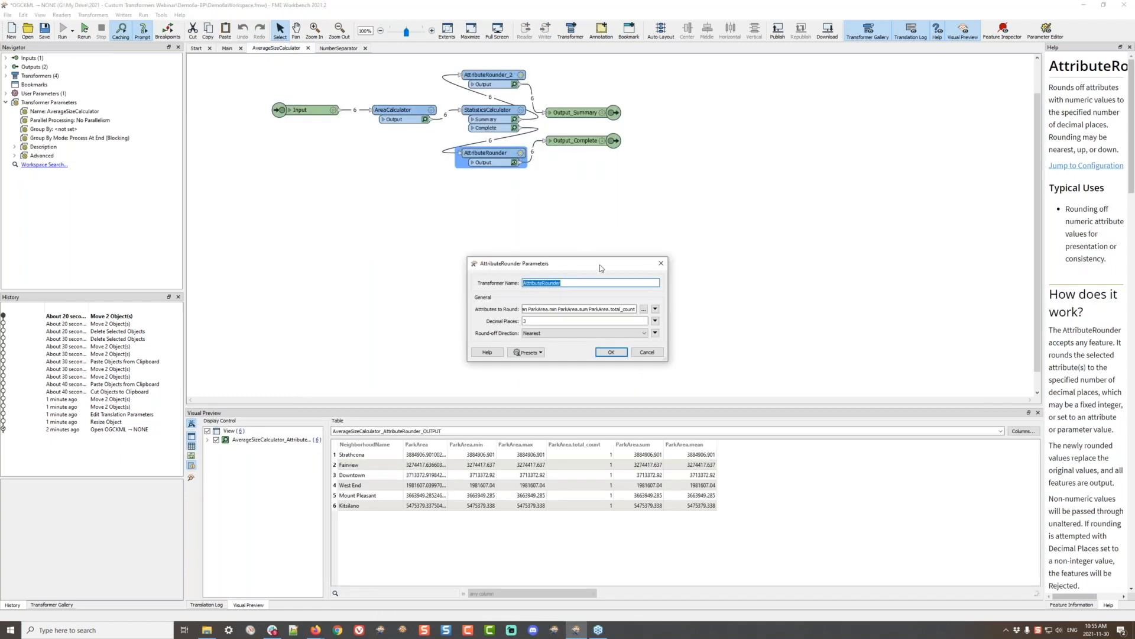
click(655, 321)
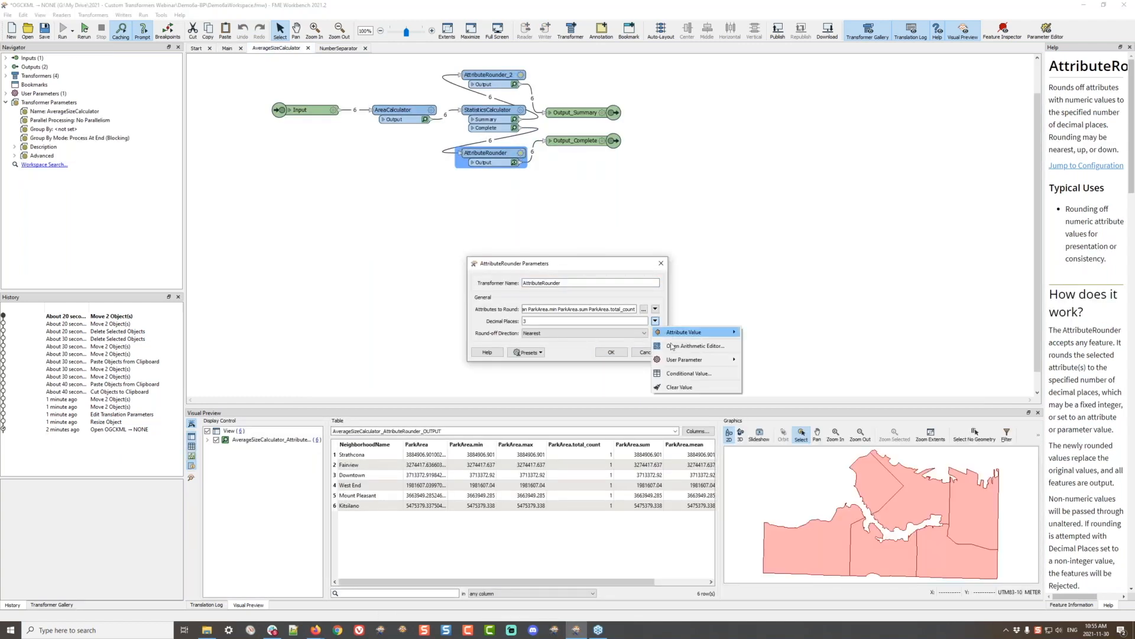
mouse_move(678, 359)
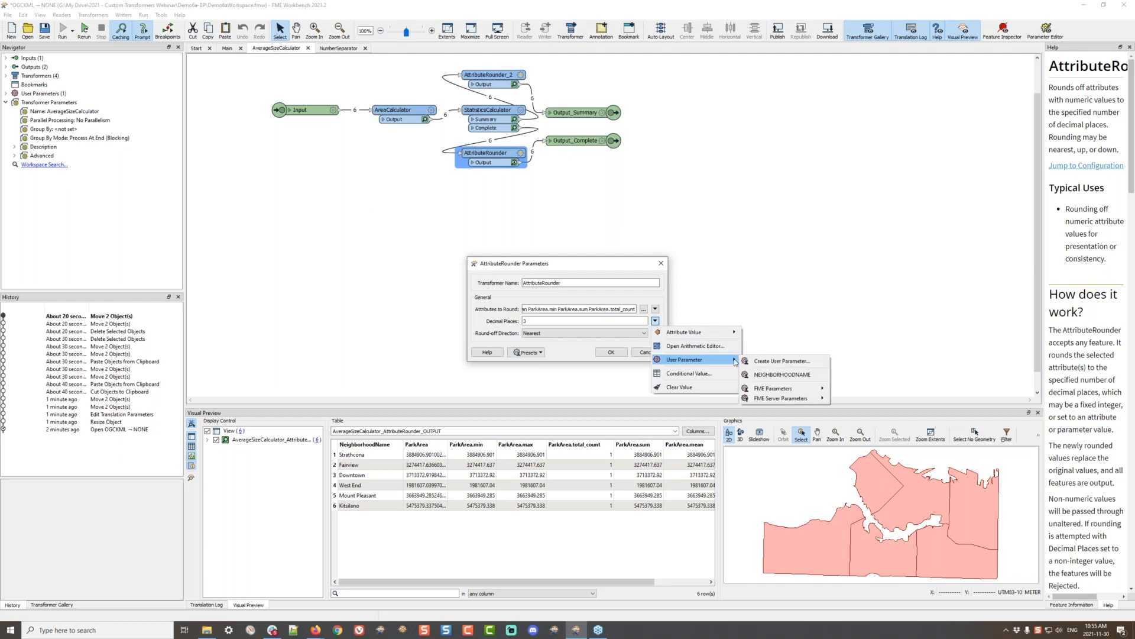
click(795, 362)
click(602, 335)
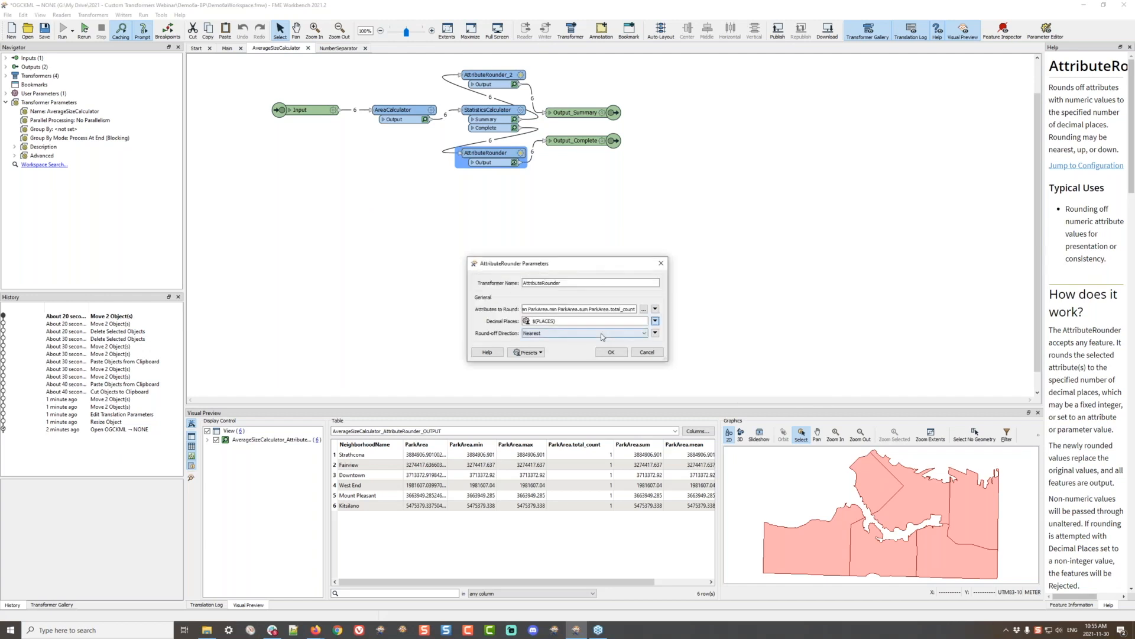
click(609, 352)
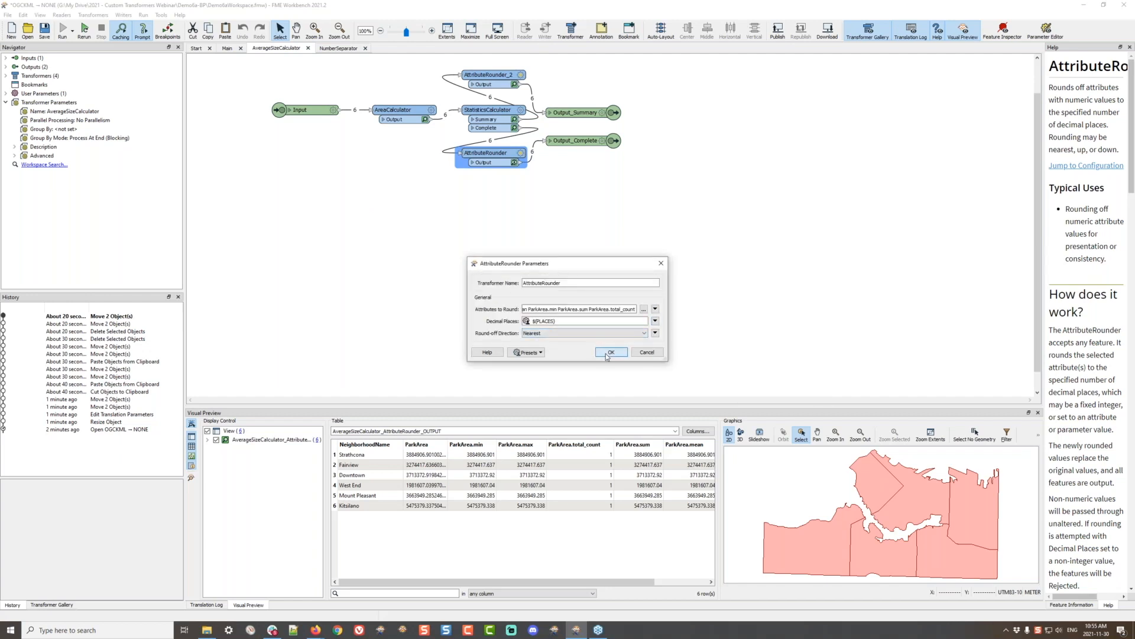
Link the Decimal Places of AttributeRounder_2 to the existing PLACES user parameter.
click(520, 76)
click(520, 75)
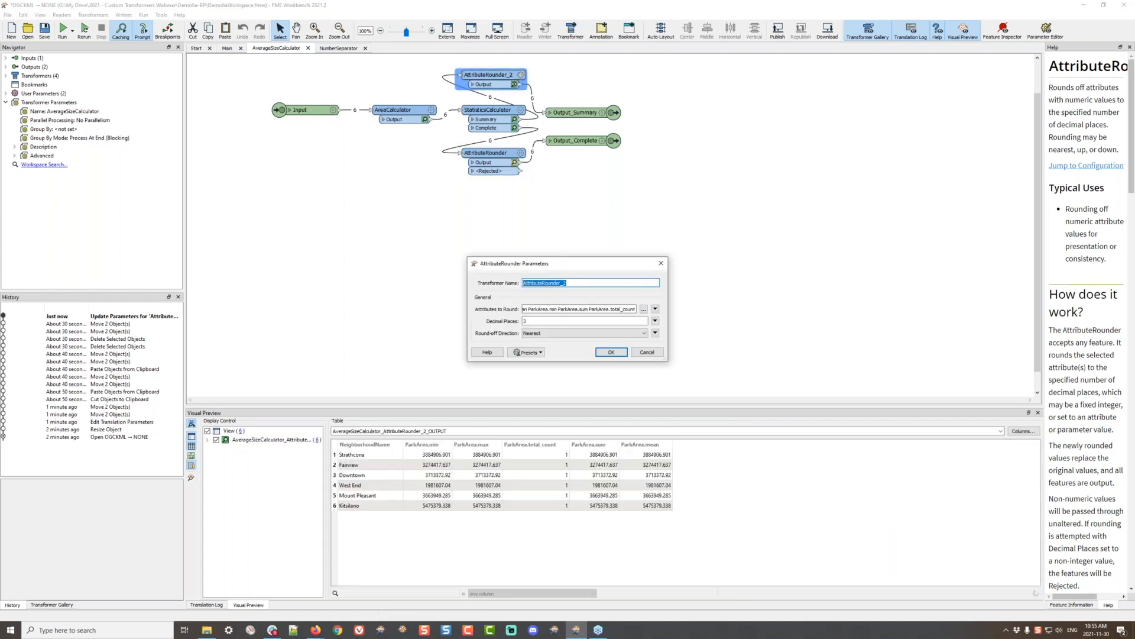
click(655, 321)
mouse_move(689, 359)
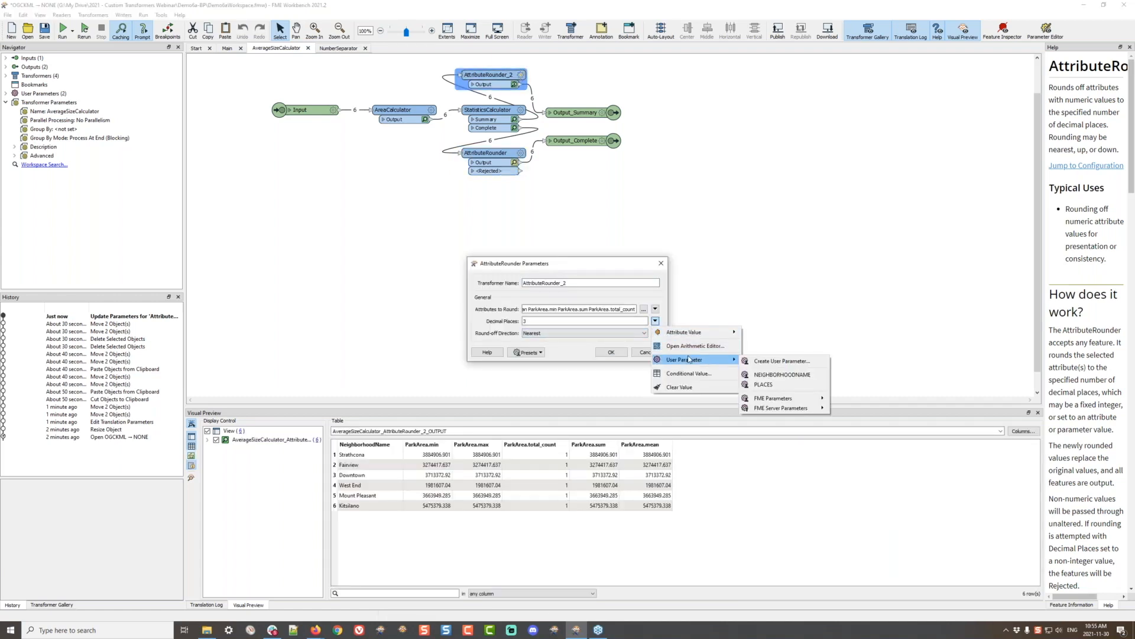
click(769, 384)
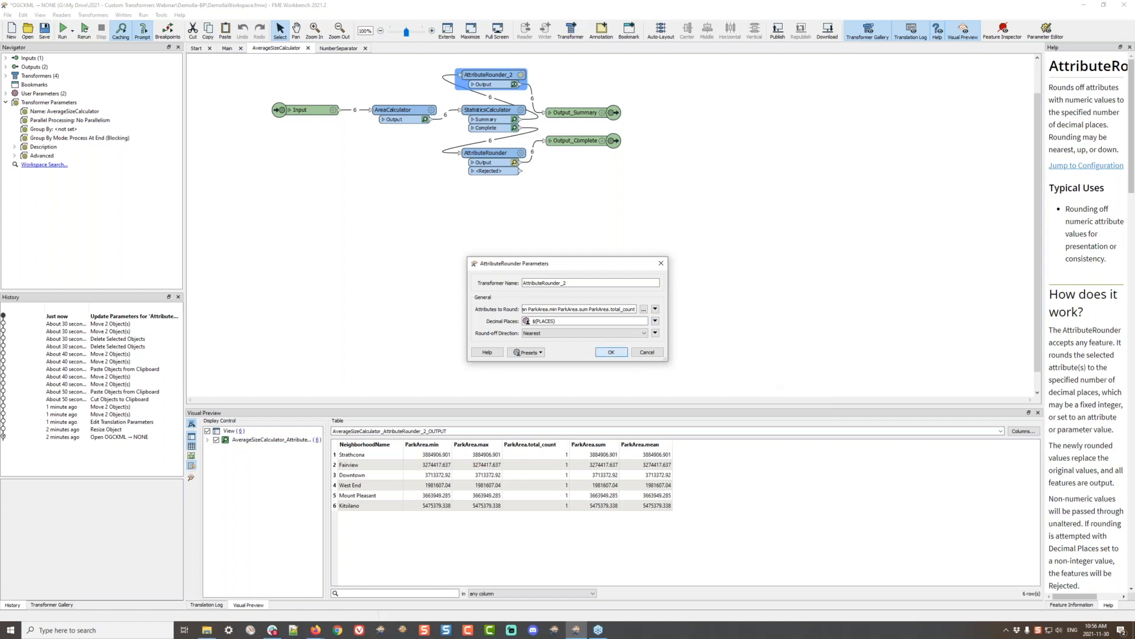
click(611, 352)
Set the AverageSizeCalculator's Decimal Places to 5 in the main workspace and run up to that transformer with the preset translation parameter values.
click(226, 48)
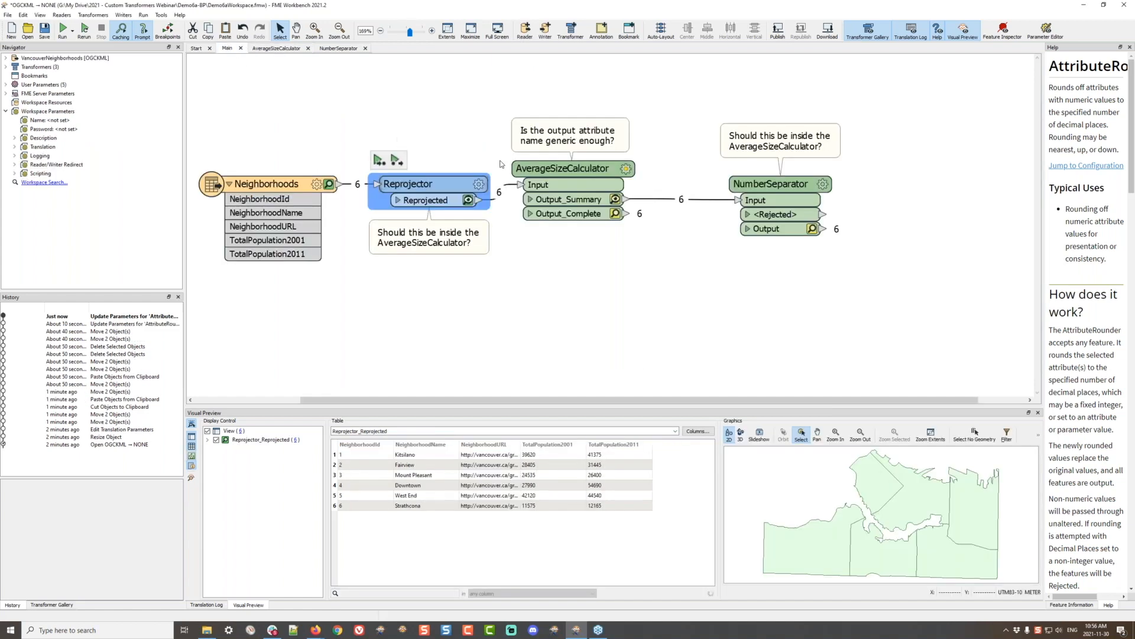
click(627, 170)
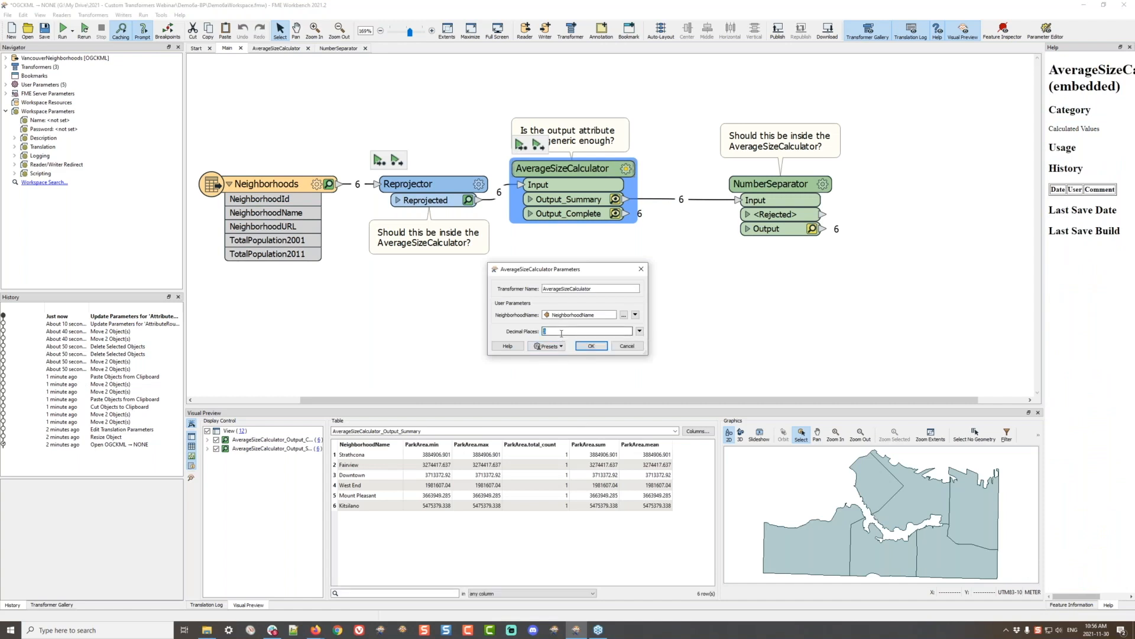
click(591, 346)
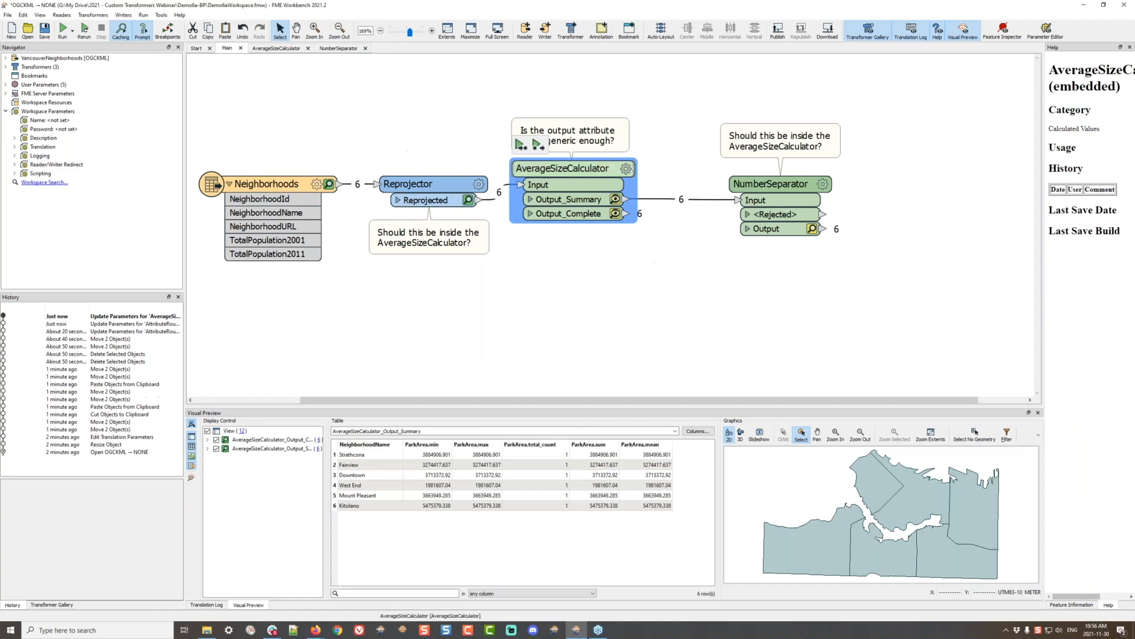
click(521, 146)
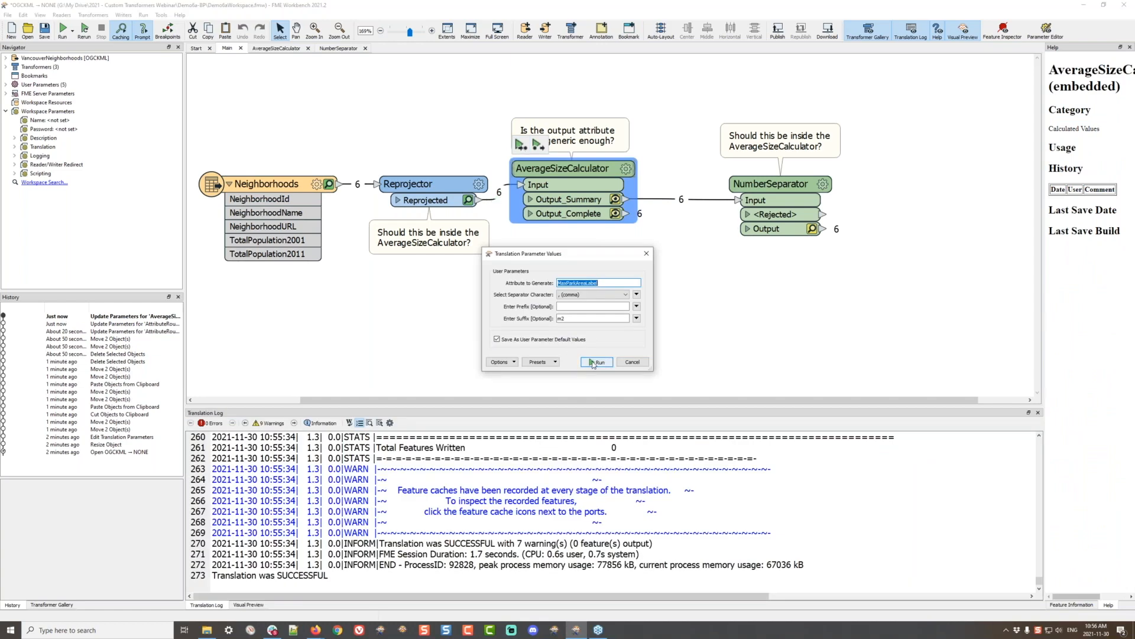
click(595, 362)
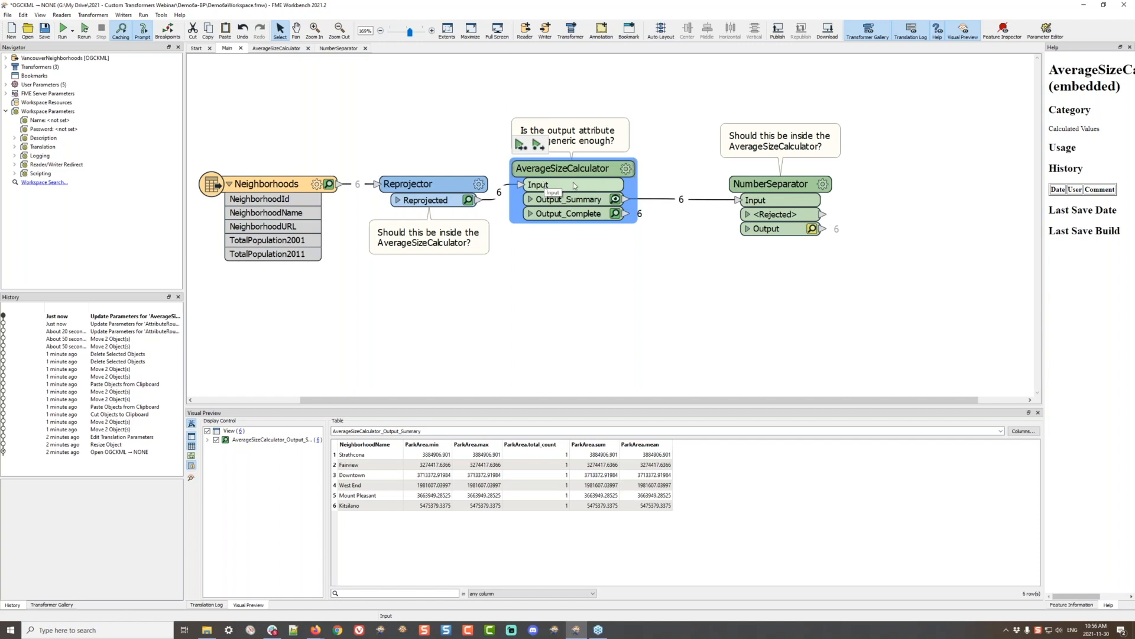
Rename the AverageSizeCalculator's input port to Area-Polygons inside its definition.
click(276, 48)
double_click(308, 110)
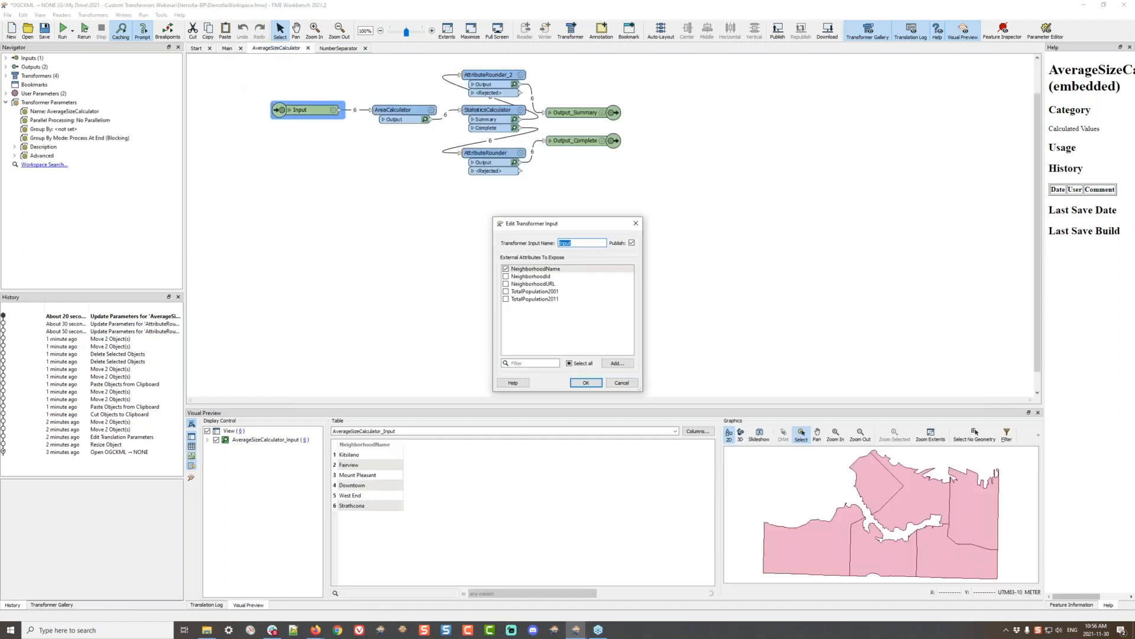
text(Area-)
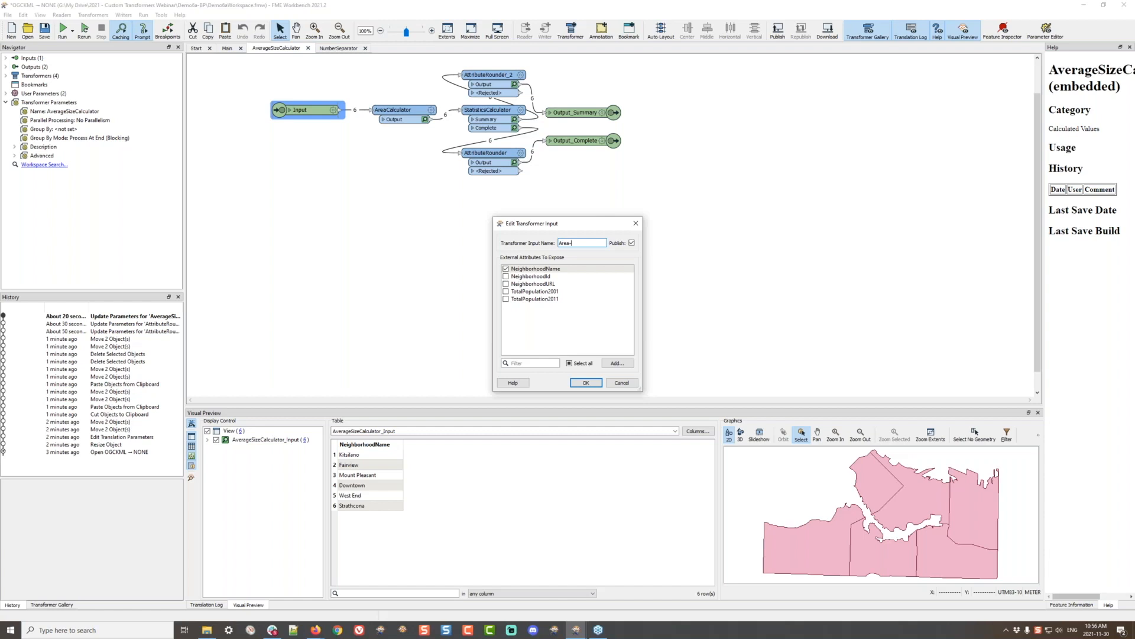
text(Polygon)
key(Return)
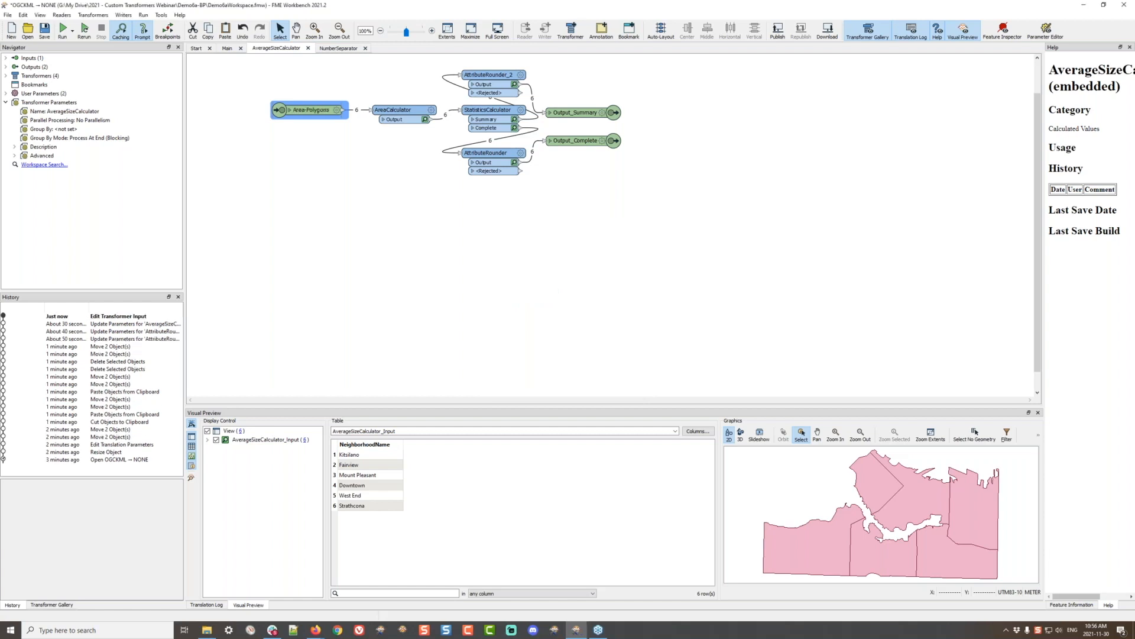
Check the AverageSizeCalculator's ports in the main workspace and inspect its Output_Summary attribute names.
click(227, 48)
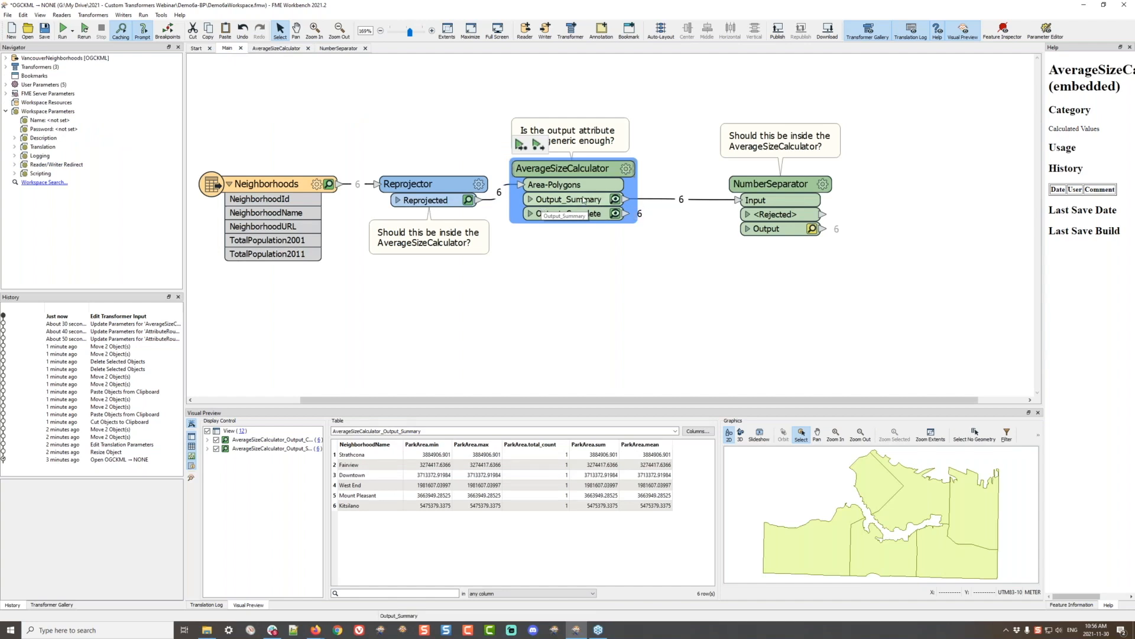
click(605, 257)
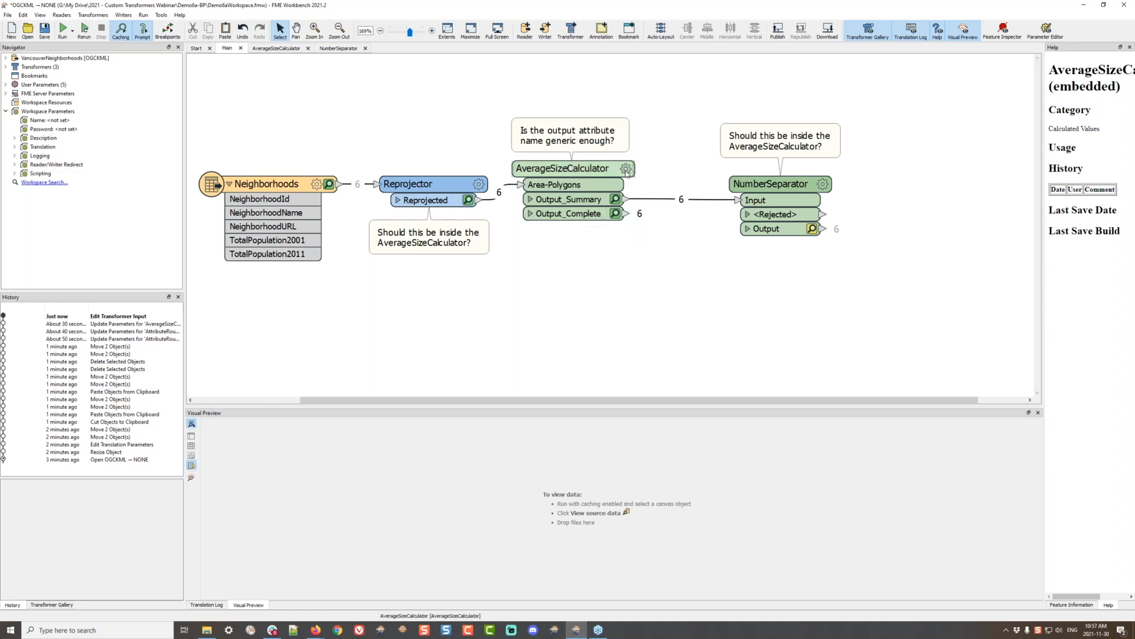
click(615, 199)
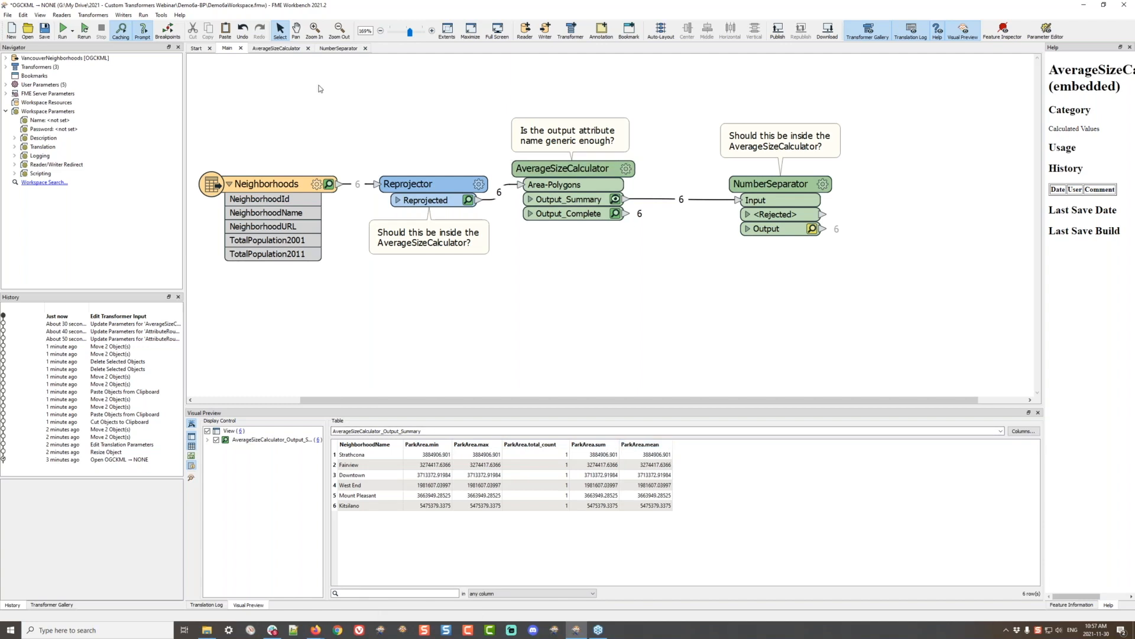
Insert an AttributeRenamer between AttributeRounder_2 and the Output_Summary port inside the AverageSizeCalculator definition, moving Output_Summary away to make room.
click(283, 49)
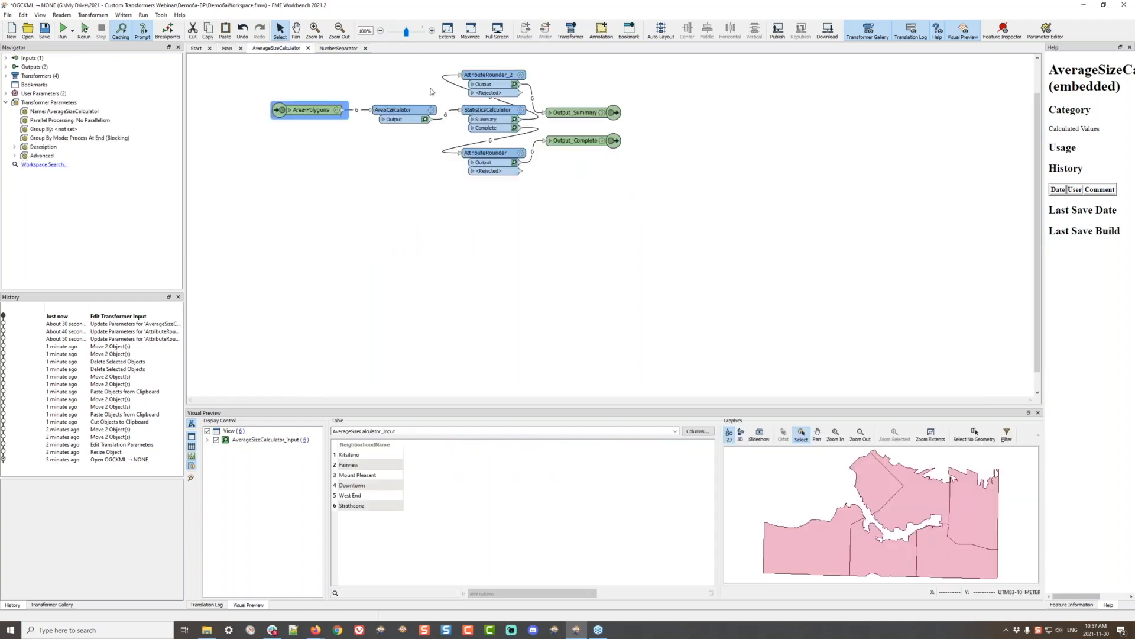
drag(576, 116, 729, 88)
click(609, 85)
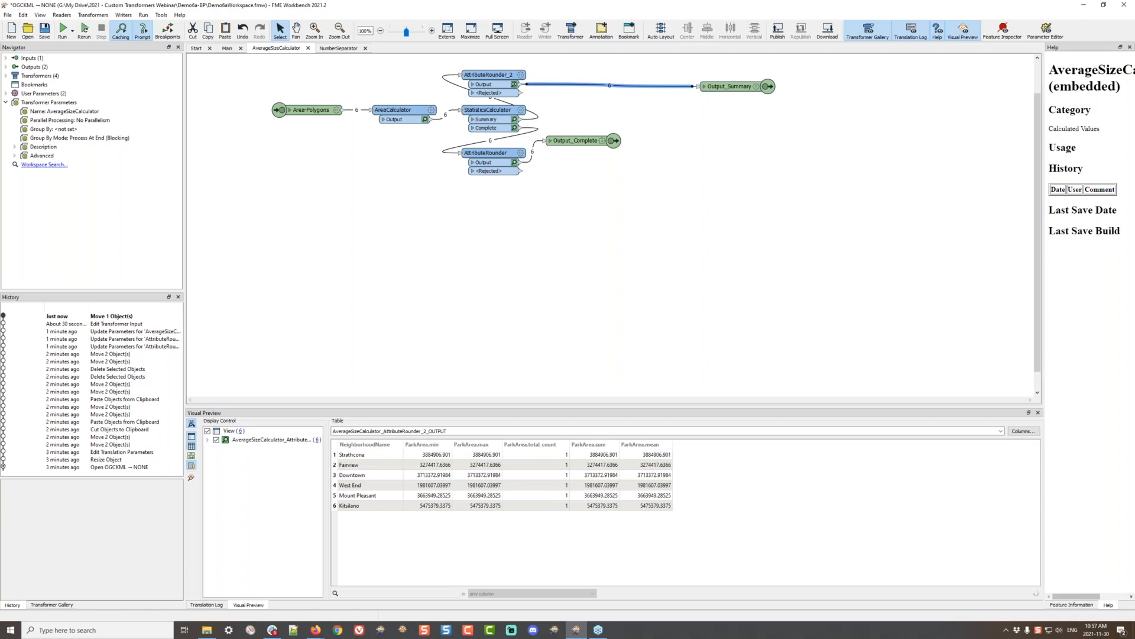
text(utere)
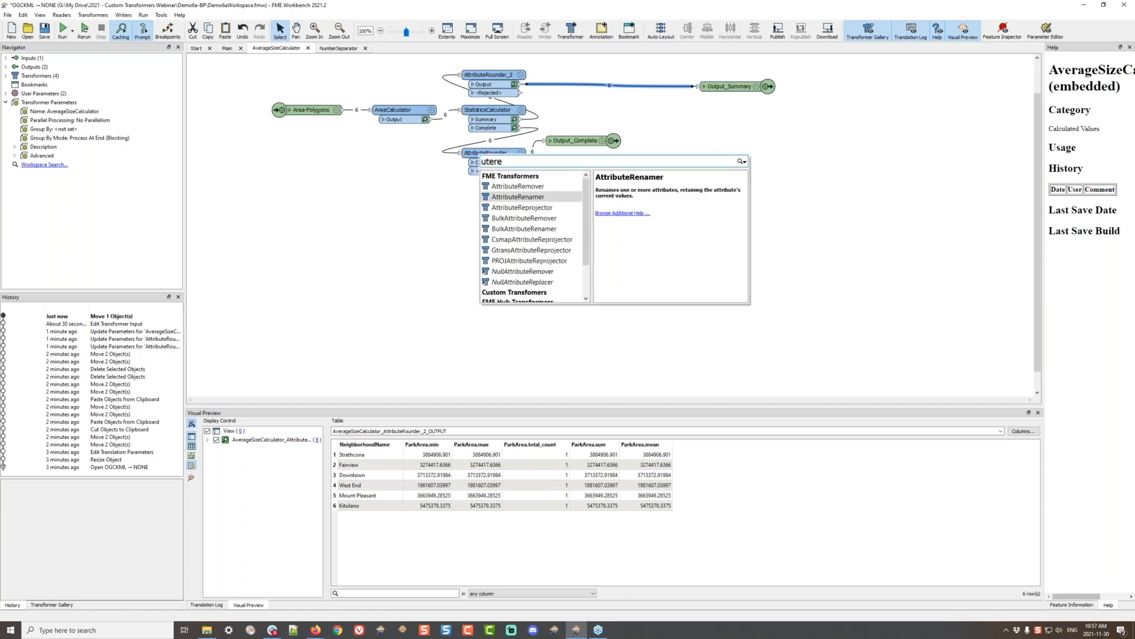
key(Return)
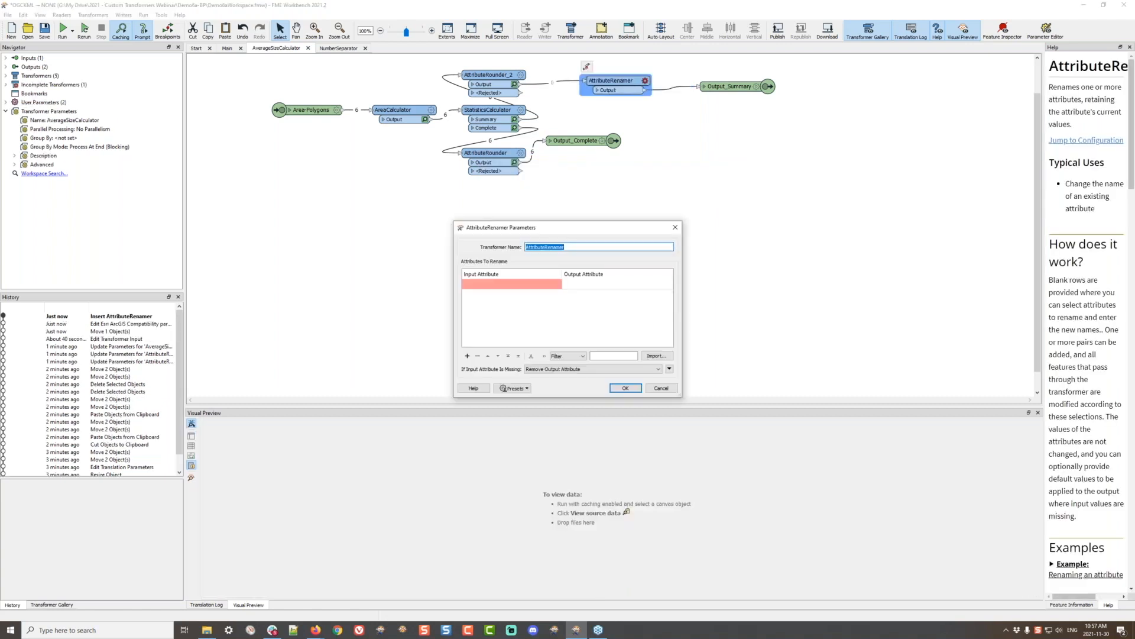
Set the AttributeRenamer to rename ParkArea.max to MaxPolygonSize.
click(548, 285)
click(557, 285)
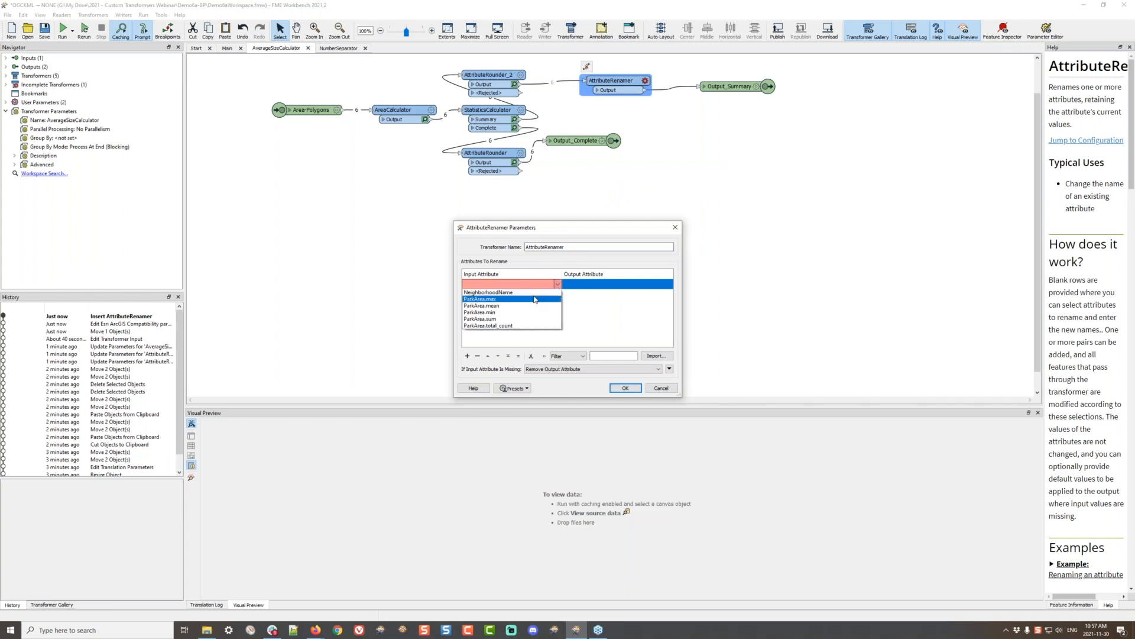
click(529, 300)
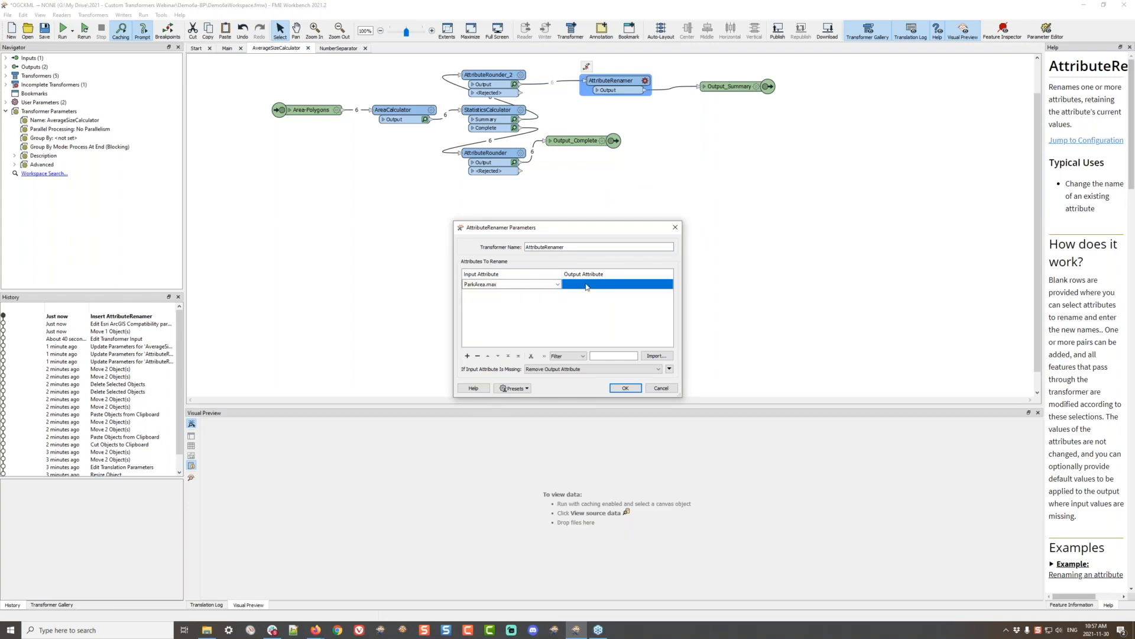
text(Output)
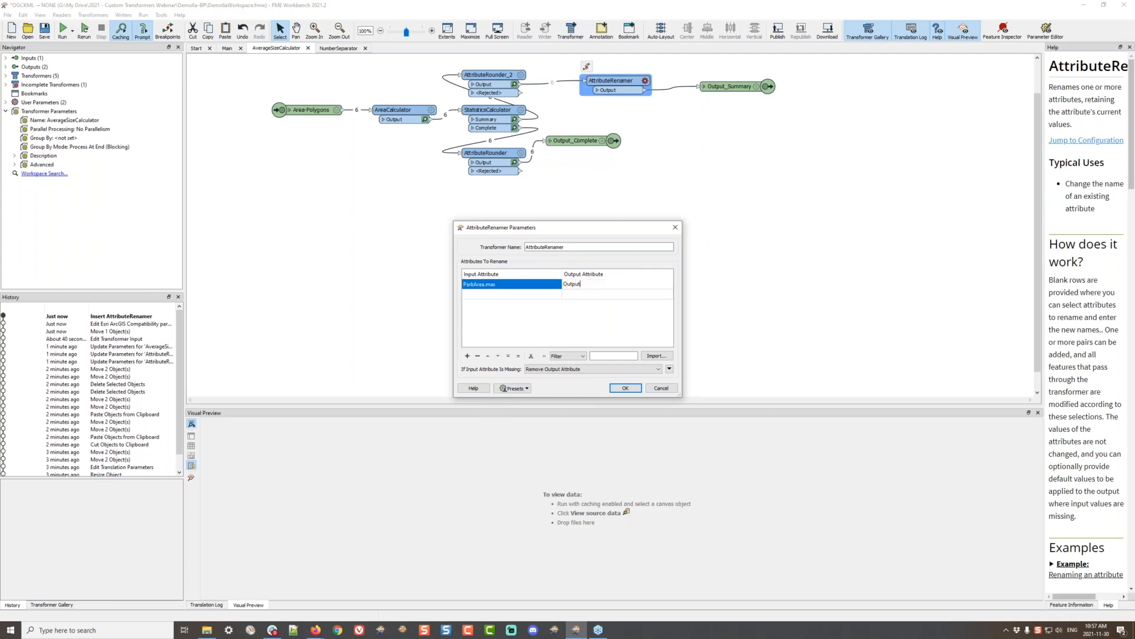
text(MaxPolygon)
key(shift+End)
text(Size)
key(Return)
Add ParkArea.mean as the second input attribute in the AttributeRenamer.
text(p)
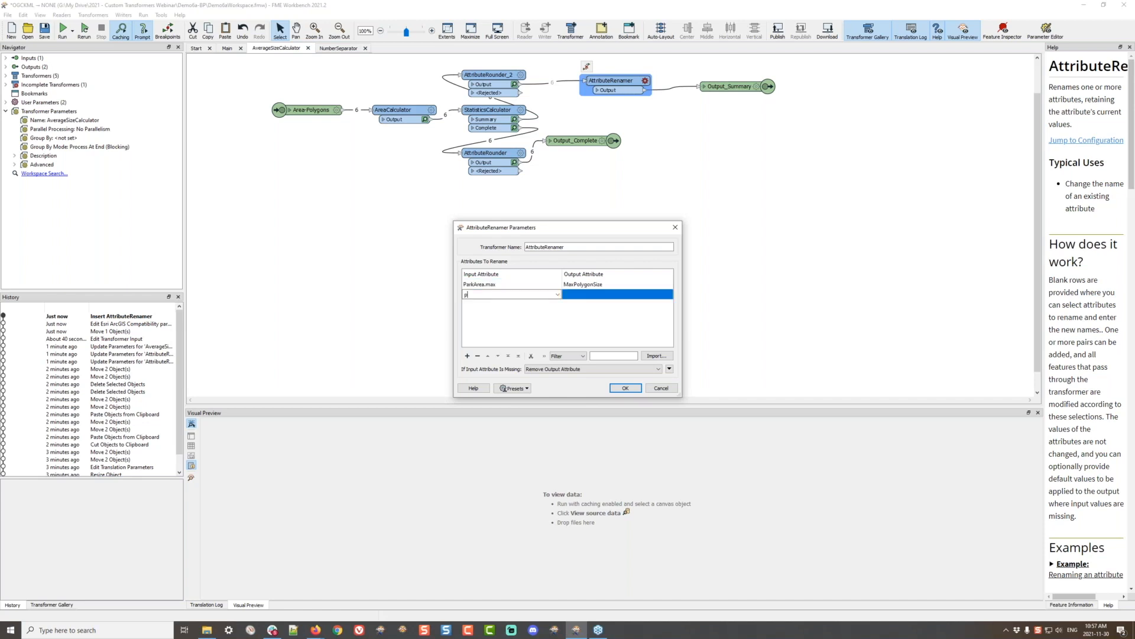
click(511, 304)
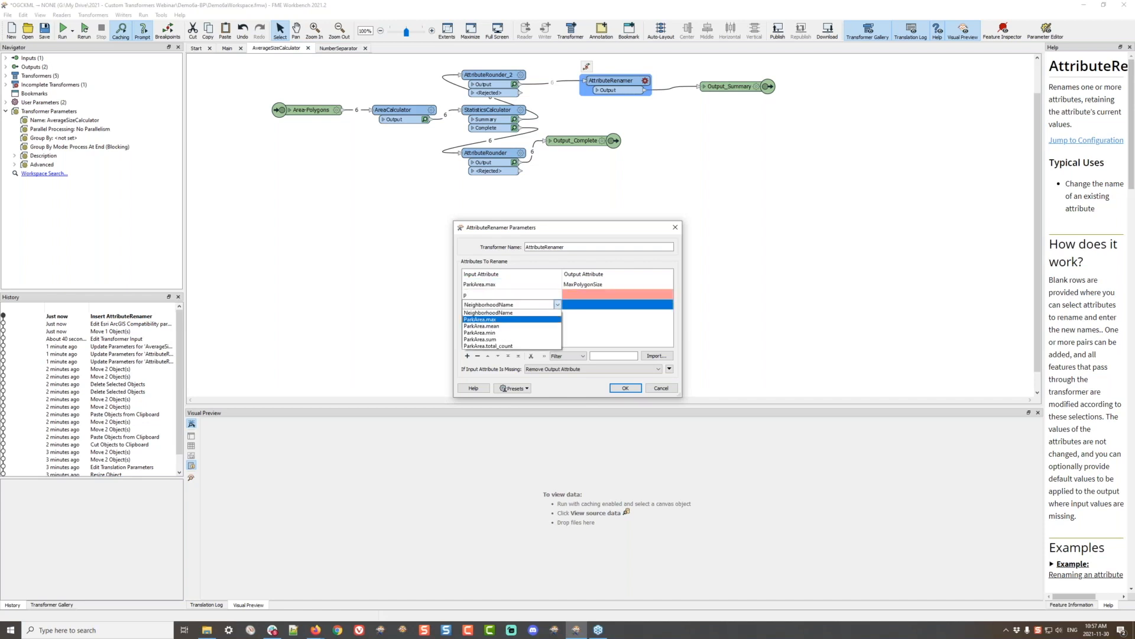
click(512, 326)
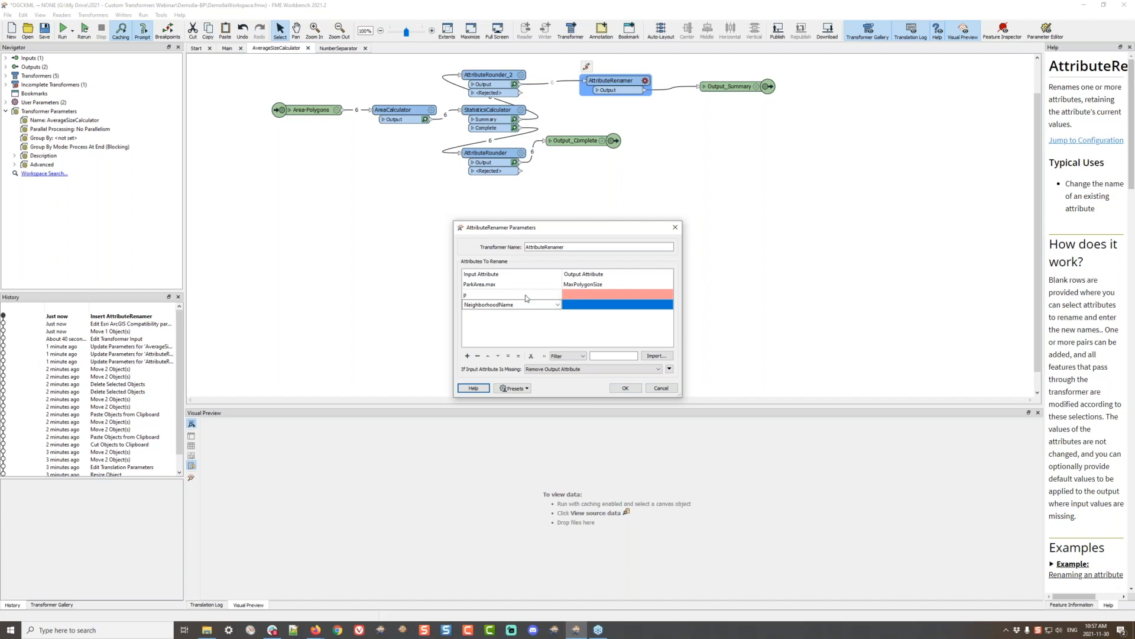
key(Return)
click(960, 35)
click(484, 292)
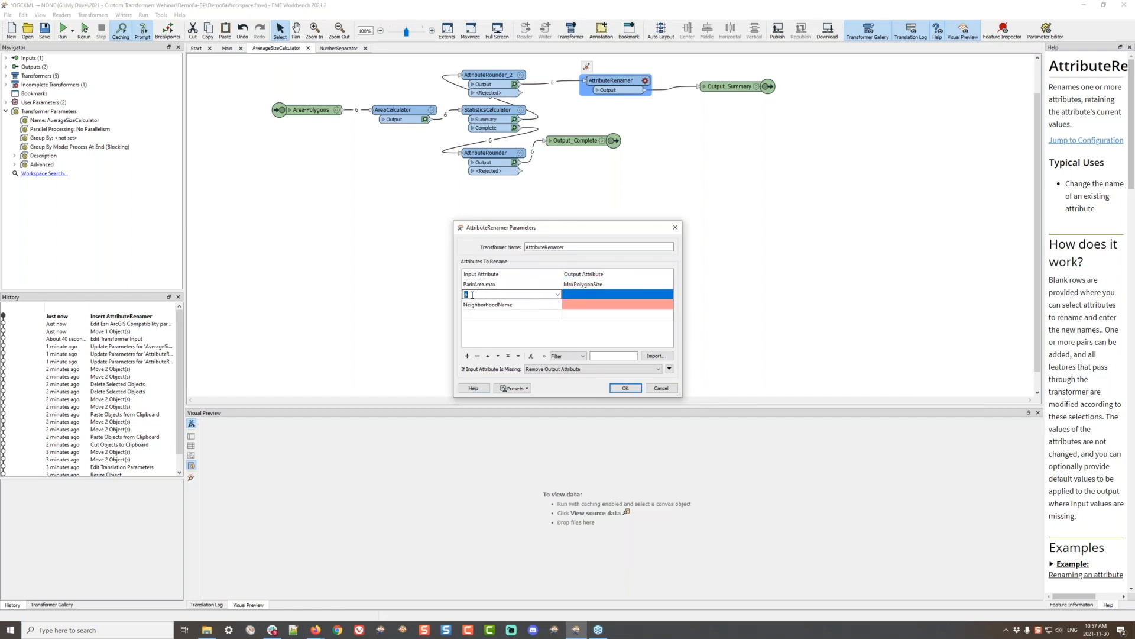
text(ParkArea.mean)
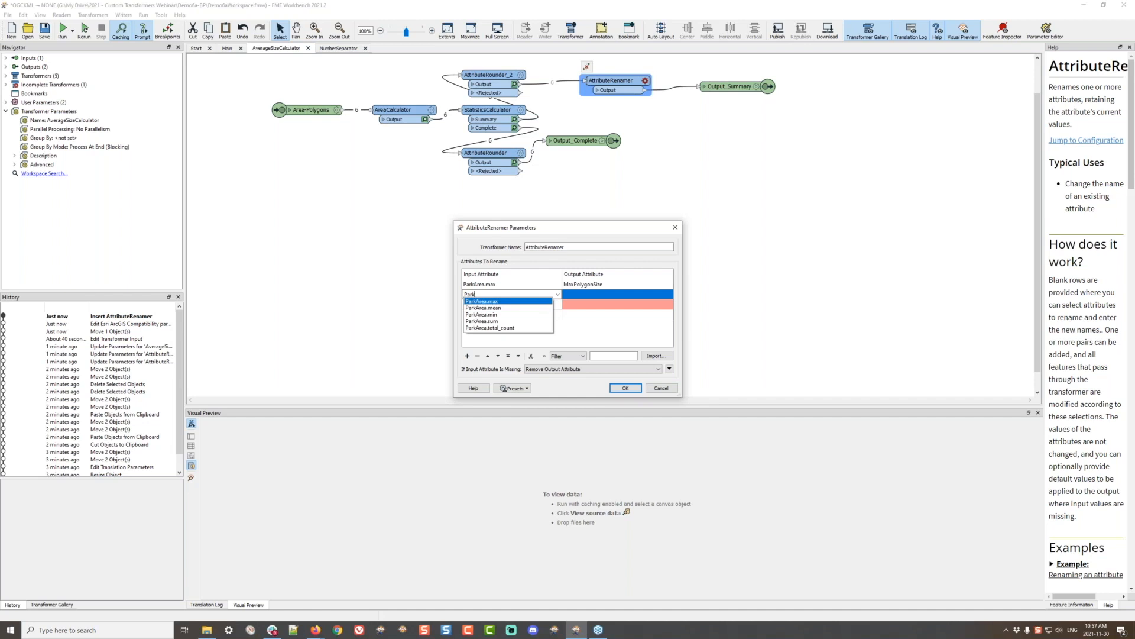
key(Return)
Name the output attribute for ParkArea.mean AveragePolygonSize, remove the stray NeighborhoodName row and apply the AttributeRenamer parameters.
click(513, 305)
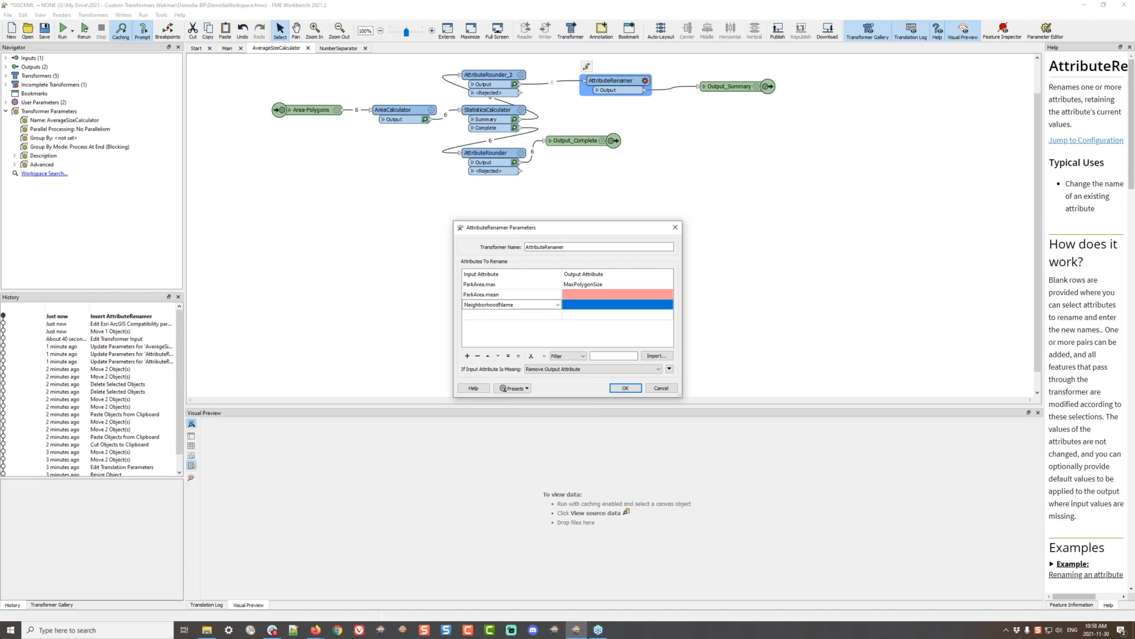
click(591, 295)
text(Averag)
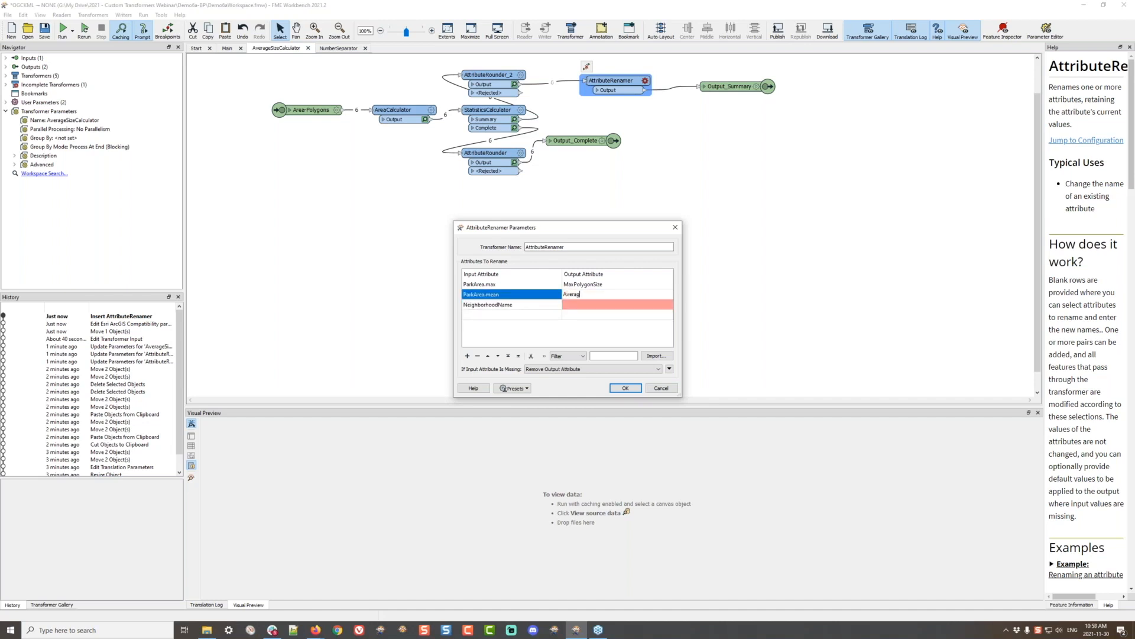
text(ePolygonSize)
key(Tab)
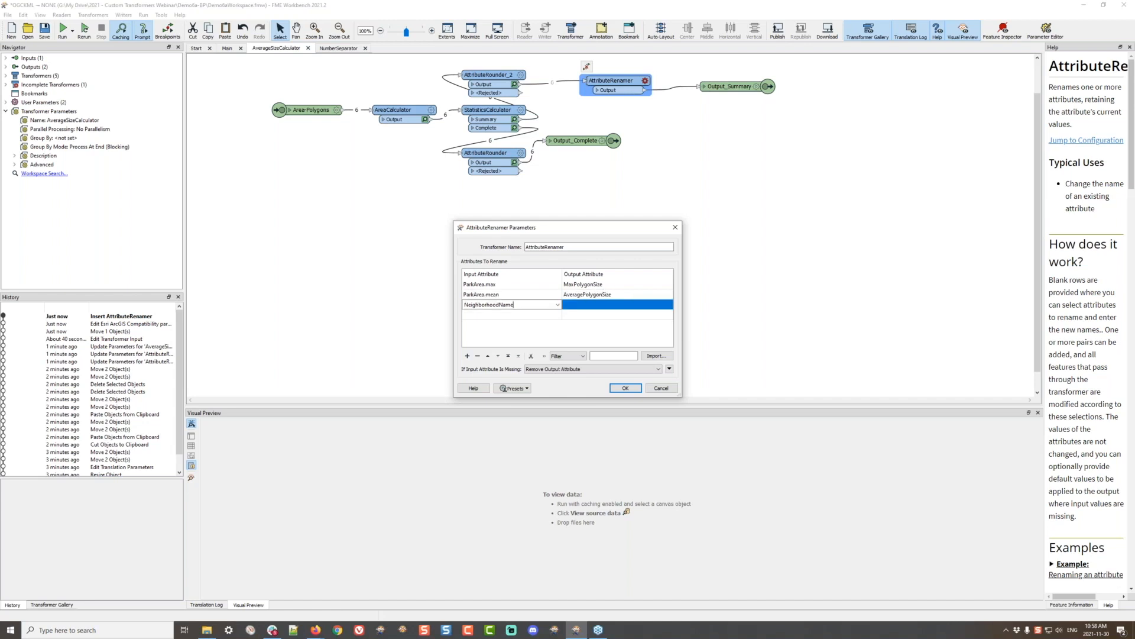
click(477, 356)
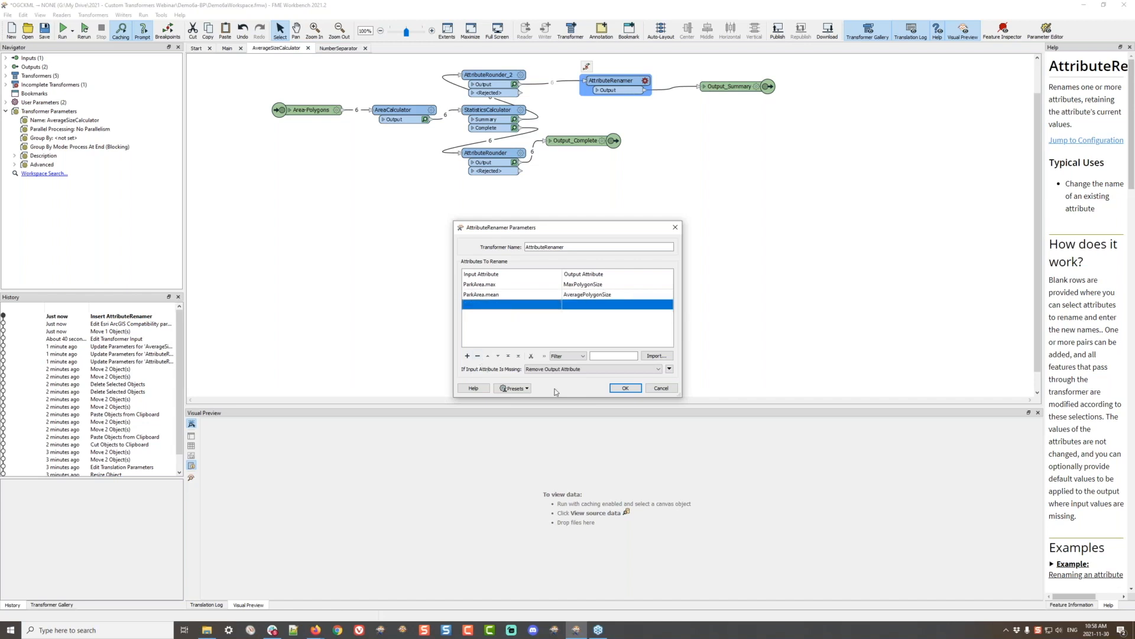
click(625, 389)
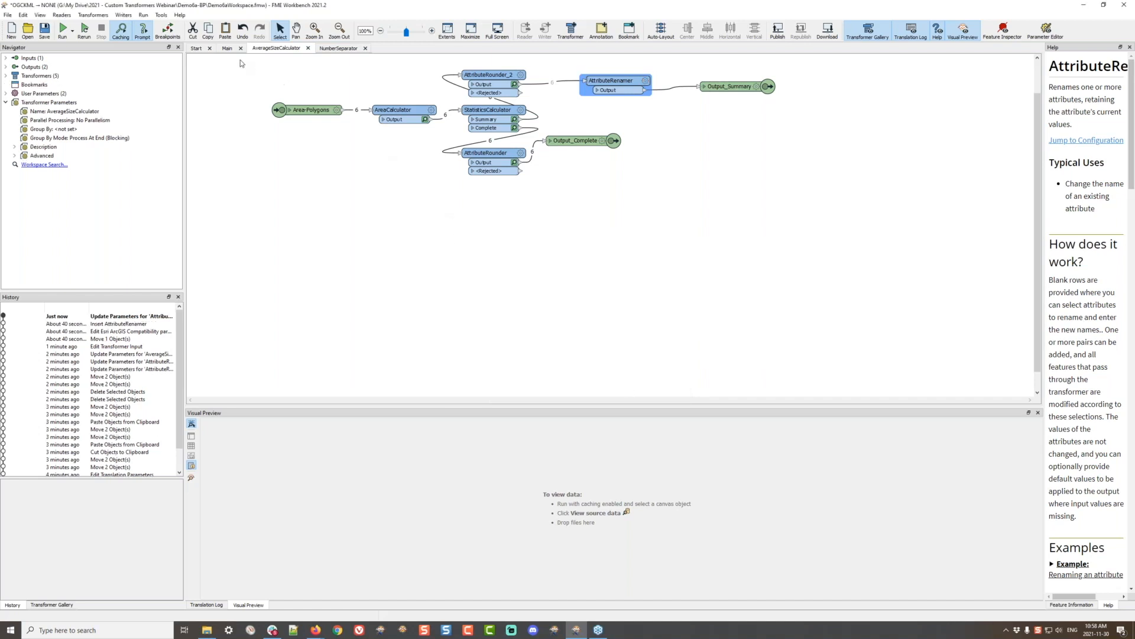
Return to the main workspace and move the NumberSeparator slightly closer to the AverageSizeCalculator.
click(227, 48)
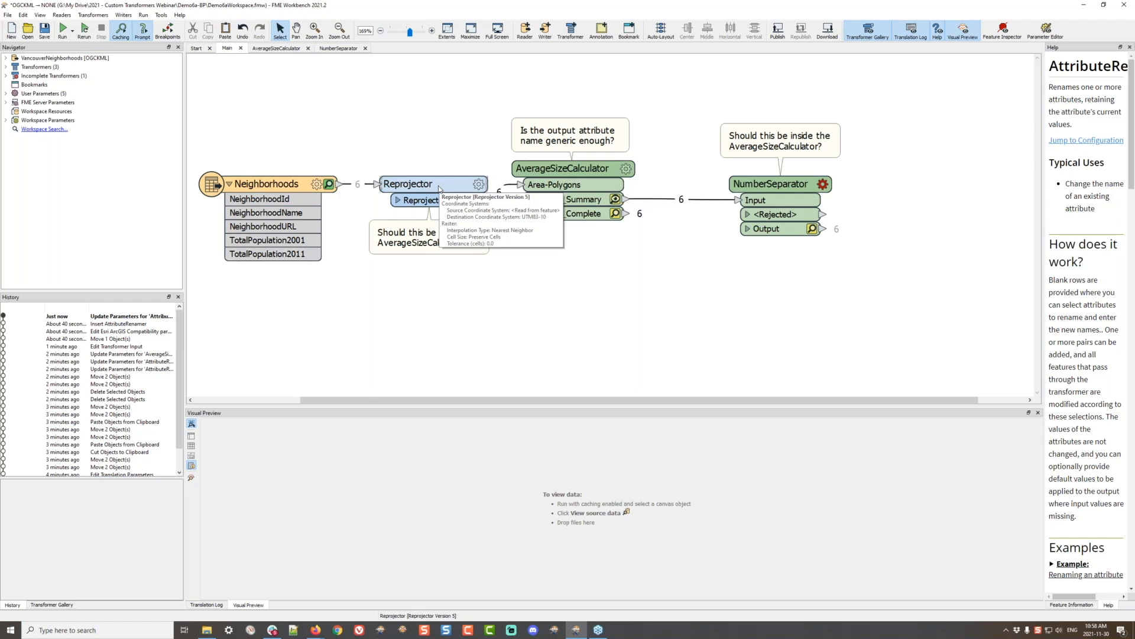
drag(779, 185, 750, 185)
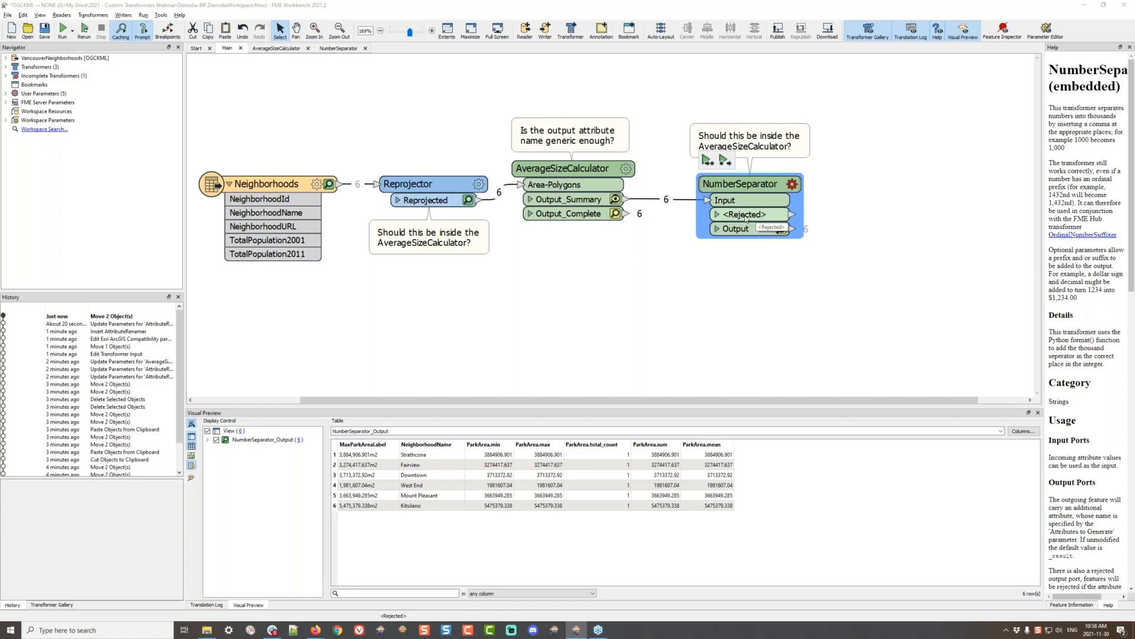
Switch to the Google Slides presentation and go to the Designing for Reliability slide.
key(alt+Tab)
key(Right)
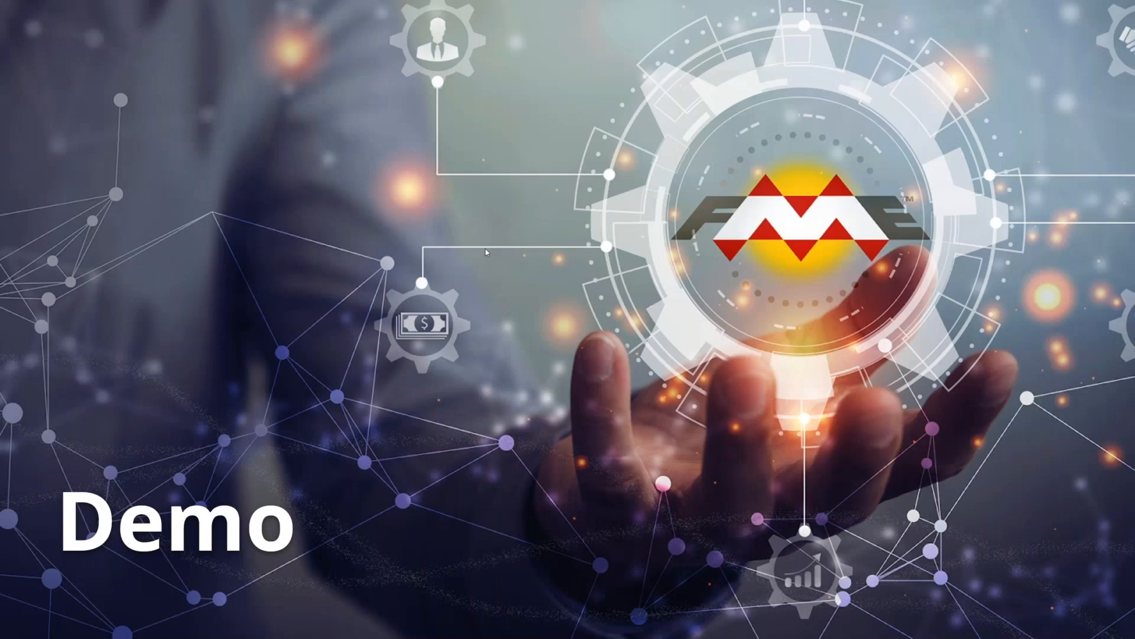
key(Right)
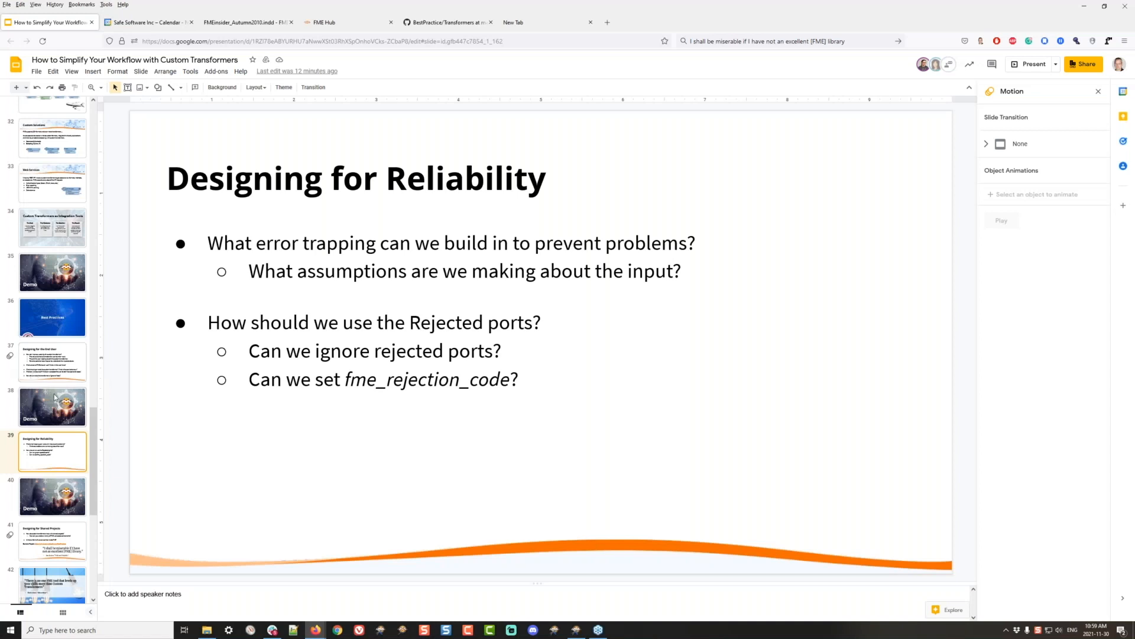
scroll(55, 397, down, 6)
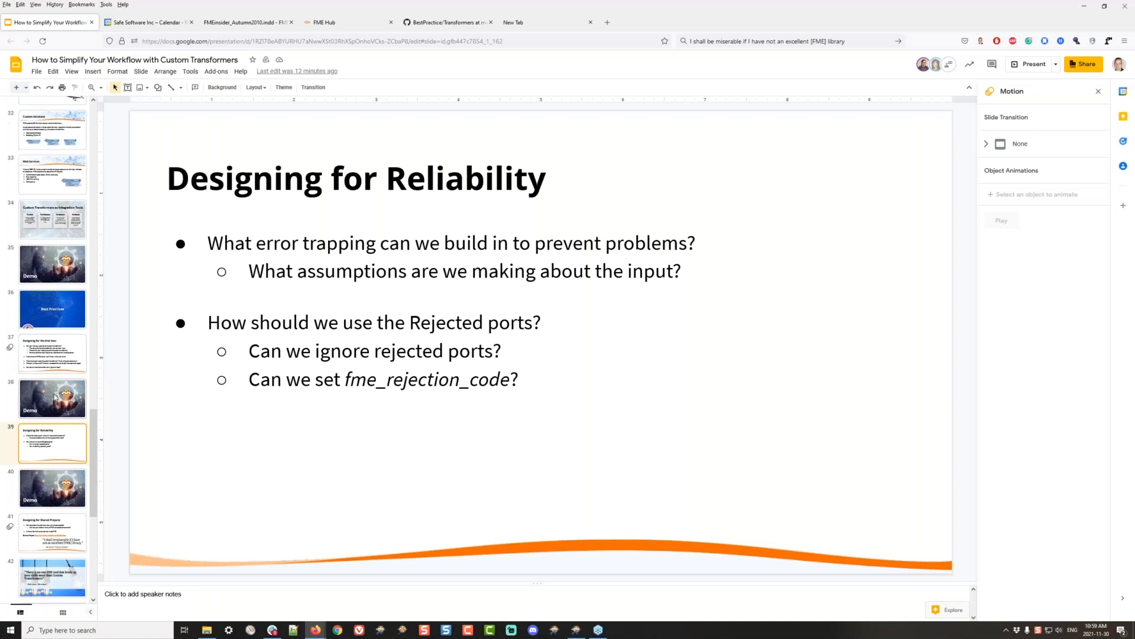
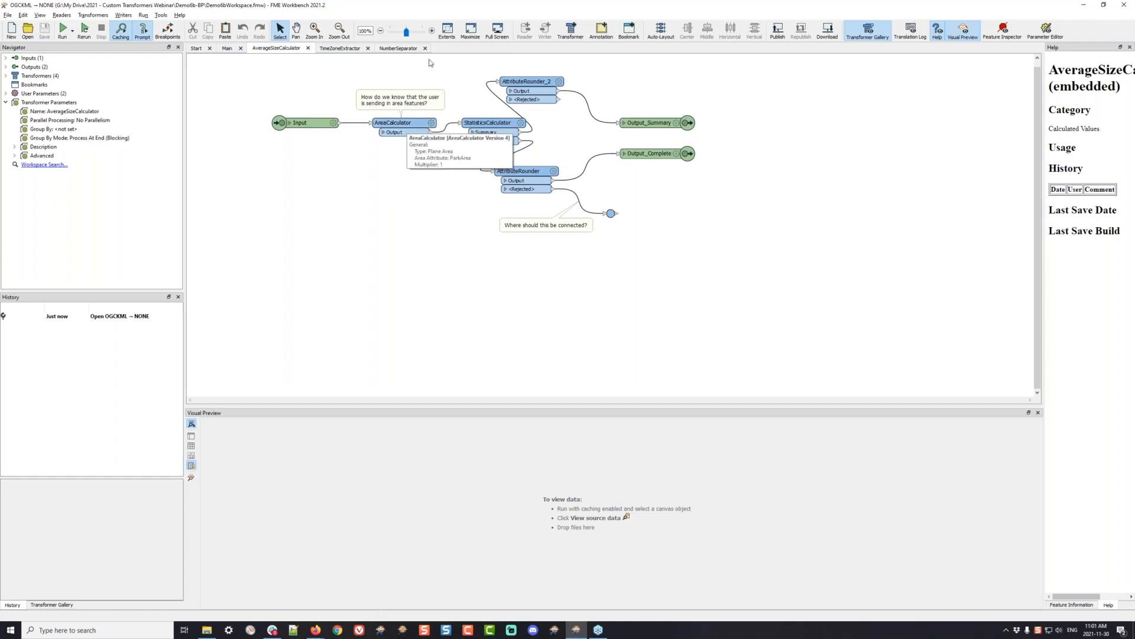
Move the Input port away from the AreaCalculator and insert a GeometryFilter on the connection between them.
click(416, 34)
click(418, 34)
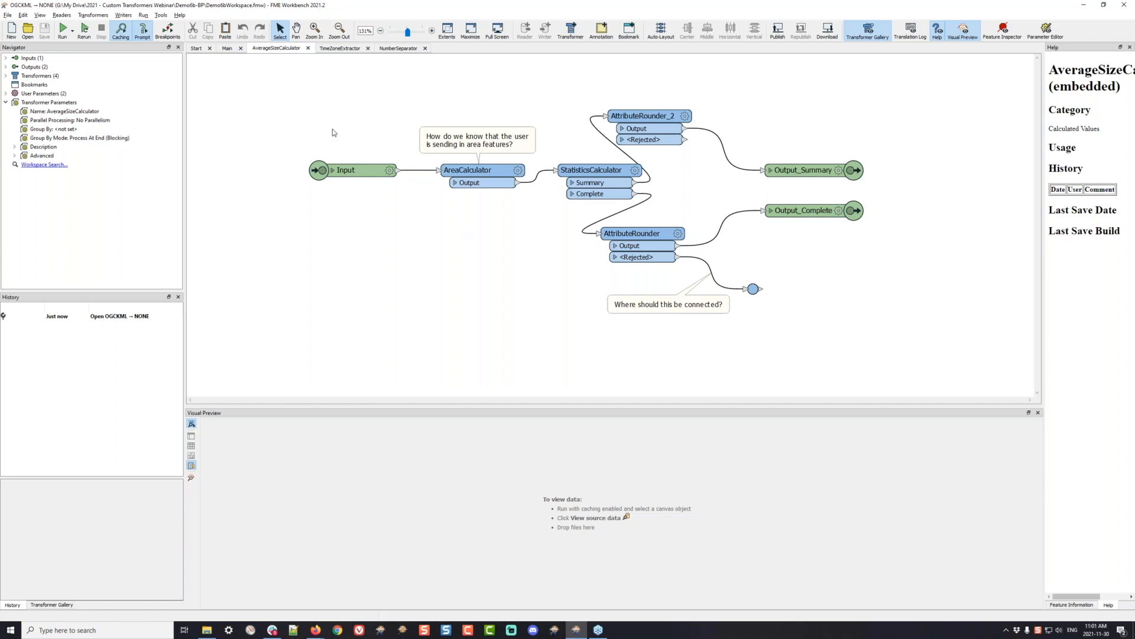
drag(359, 176, 183, 176)
click(312, 172)
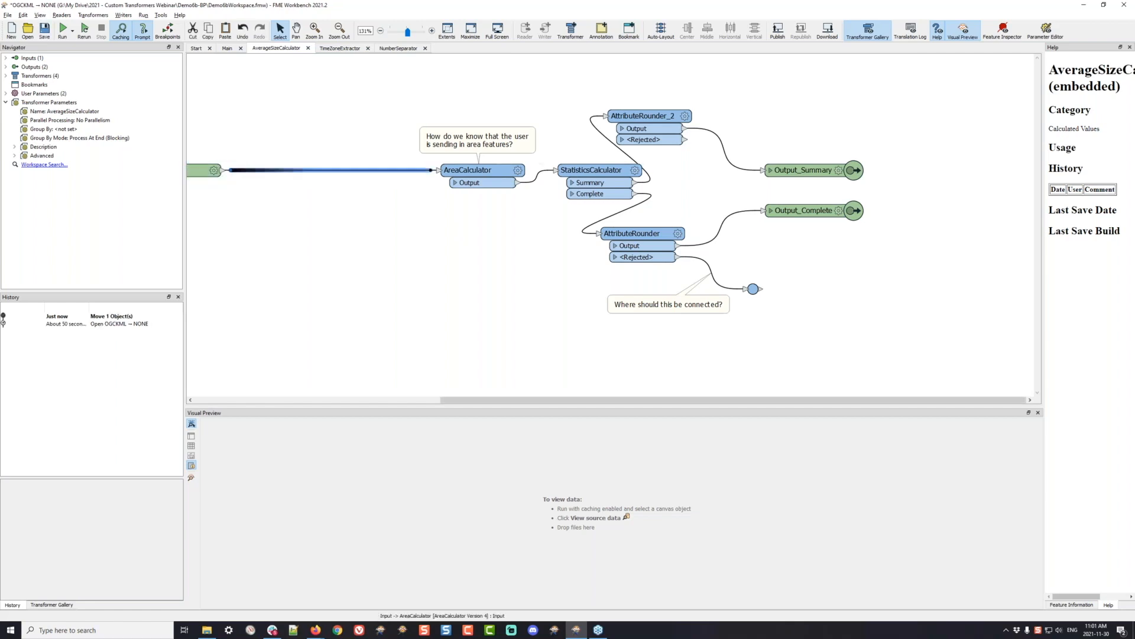
text(geo)
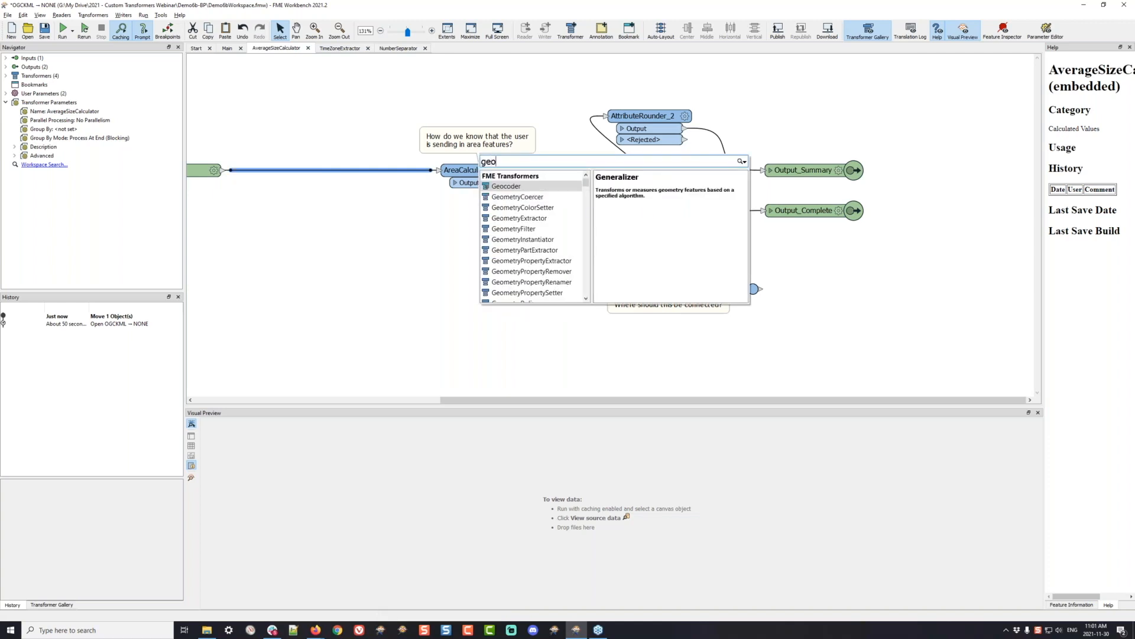
key(Down)
key(Down)
key(Down)
key(Down)
key(Return)
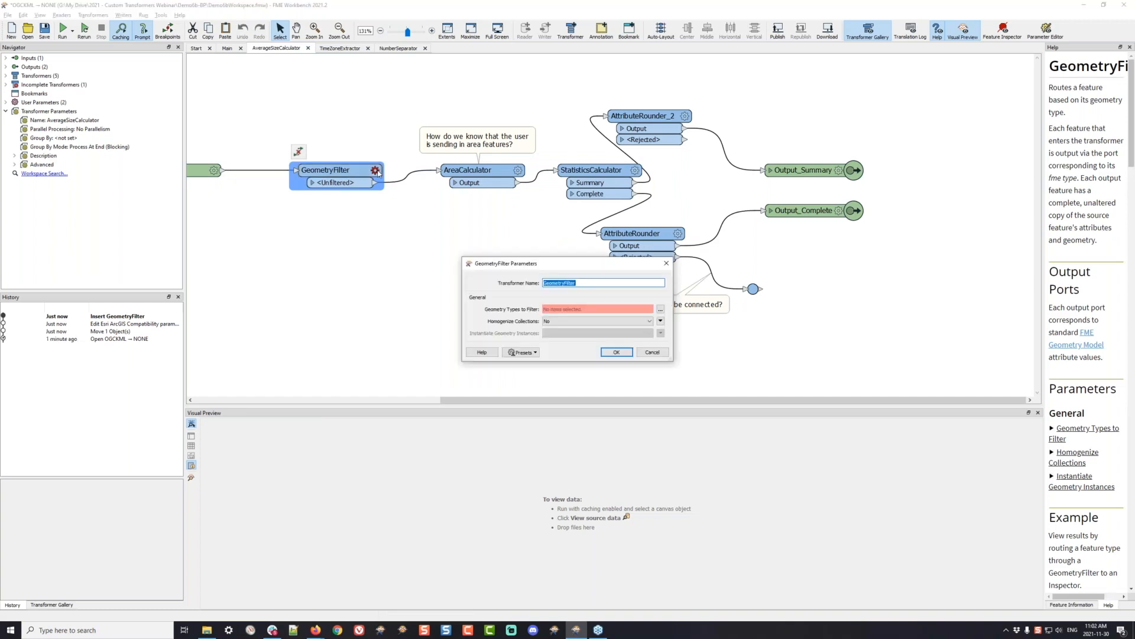
Set the GeometryFilter's geometry types to Area and Ellipse and connect both of those ports to the AreaCalculator.
click(660, 308)
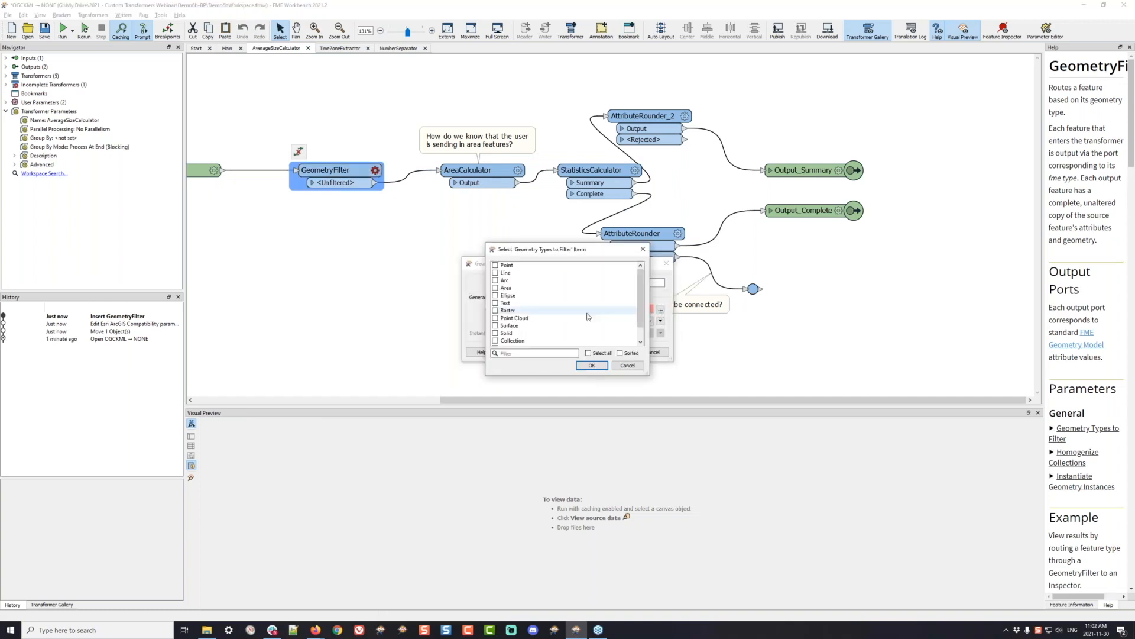
click(504, 288)
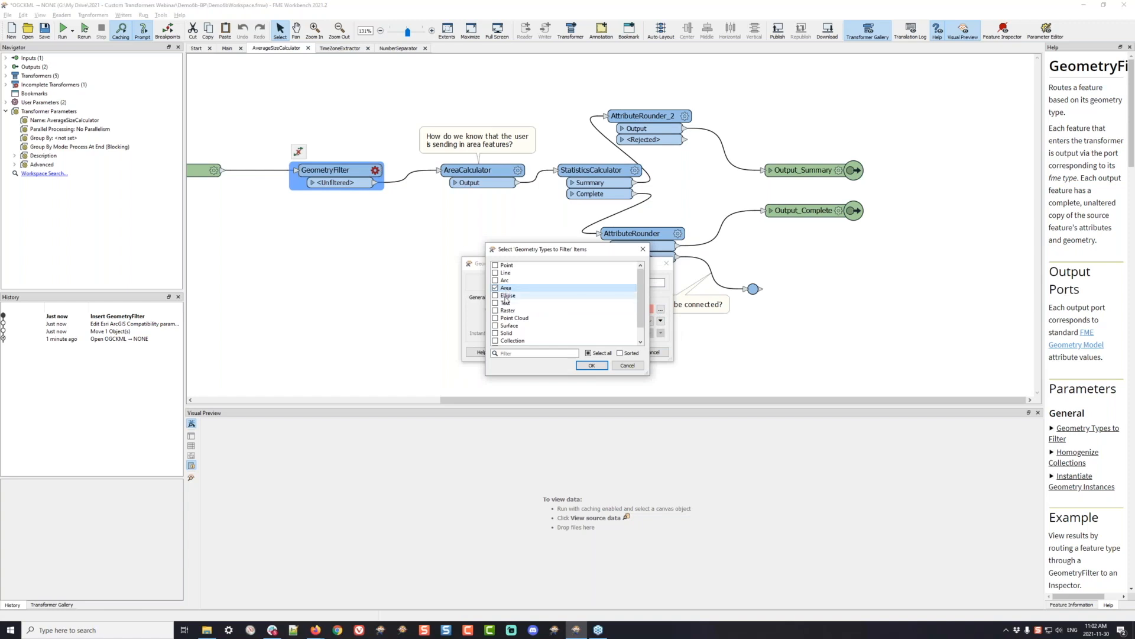
click(506, 297)
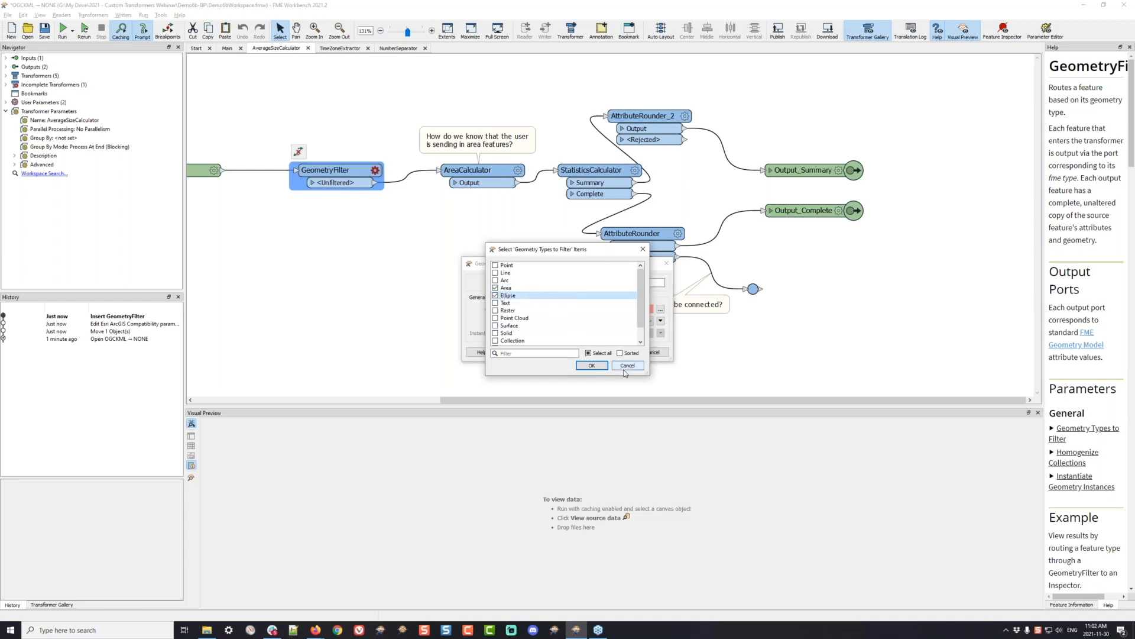
click(591, 365)
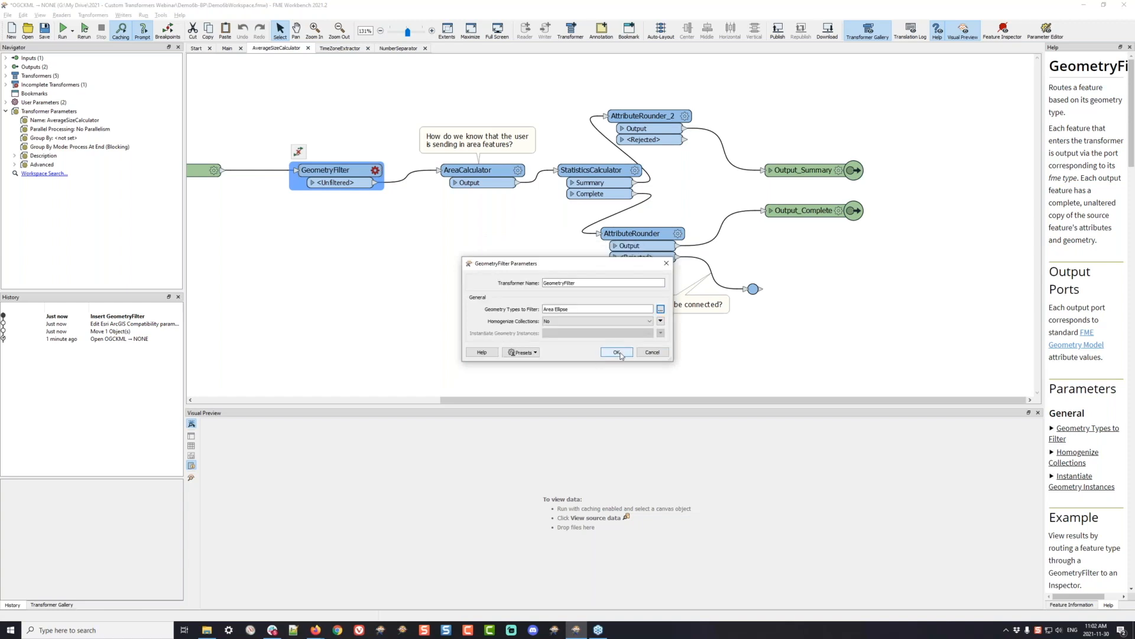
click(616, 352)
drag(383, 206, 376, 183)
drag(376, 194, 438, 171)
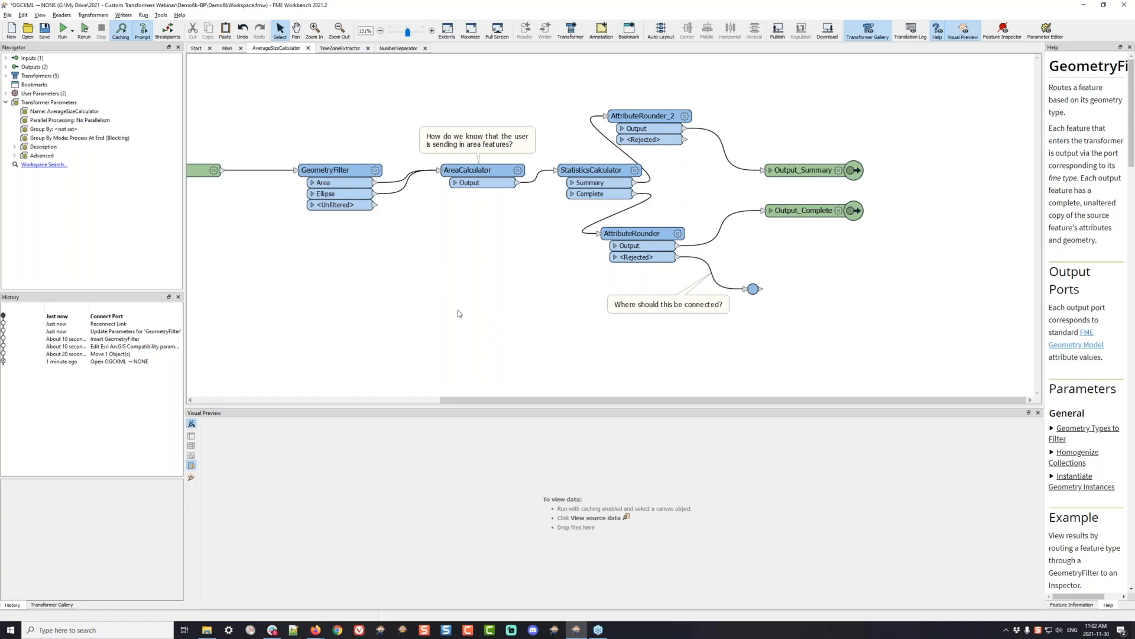
Add a transformer output port named <Rejected> below the AreaCalculator and connect the GeometryFilter's <Unfiltered> port to it.
right_click(438, 300)
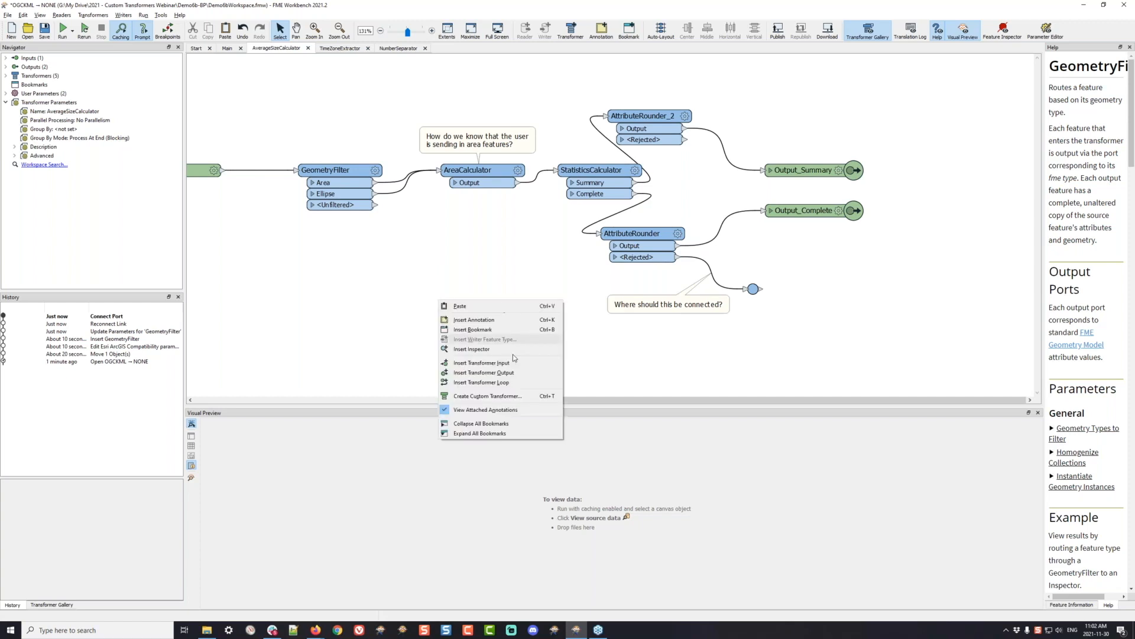
click(507, 373)
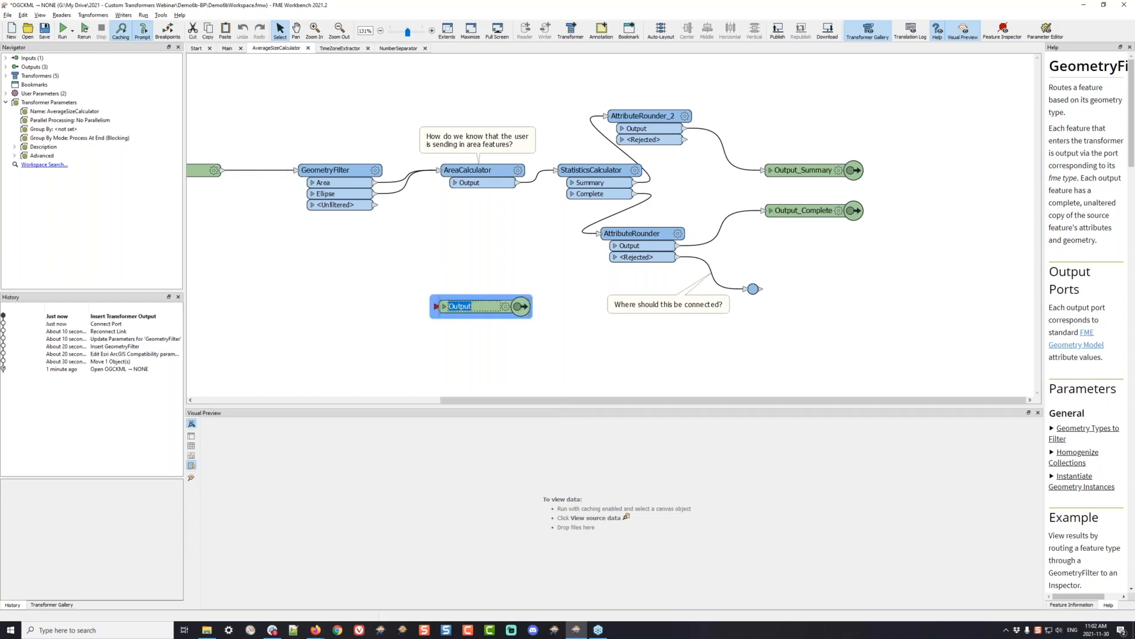
text(<Rejected>)
key(Return)
drag(374, 205, 515, 349)
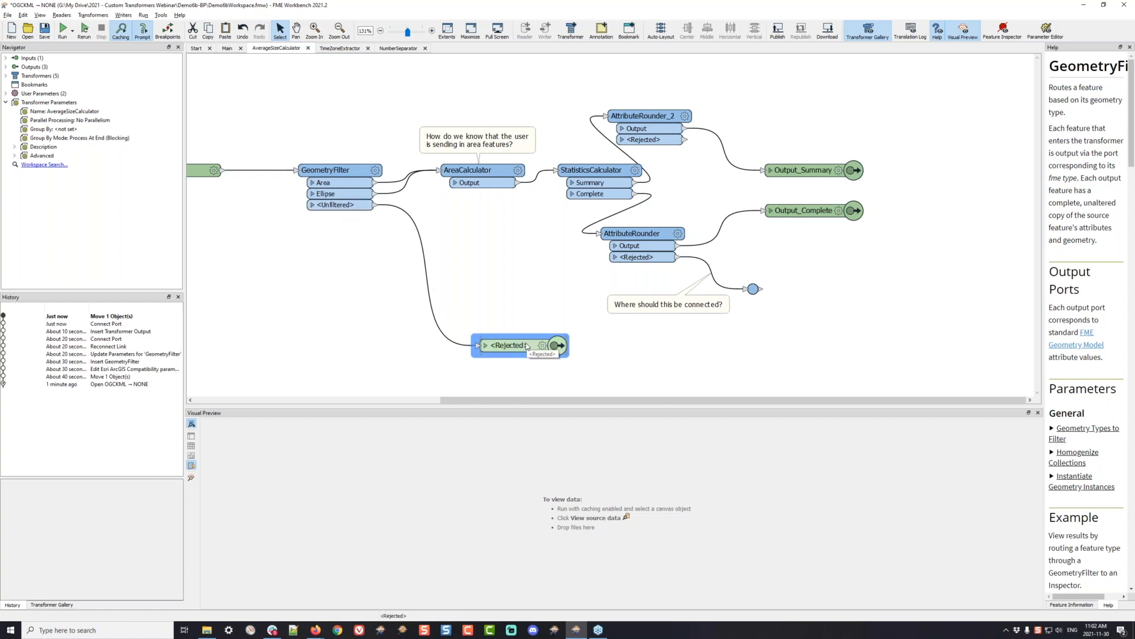
Move the AreaCalculator closer to the GeometryFilter and select the connection from <Unfiltered> to the <Rejected> output port.
drag(480, 173, 470, 185)
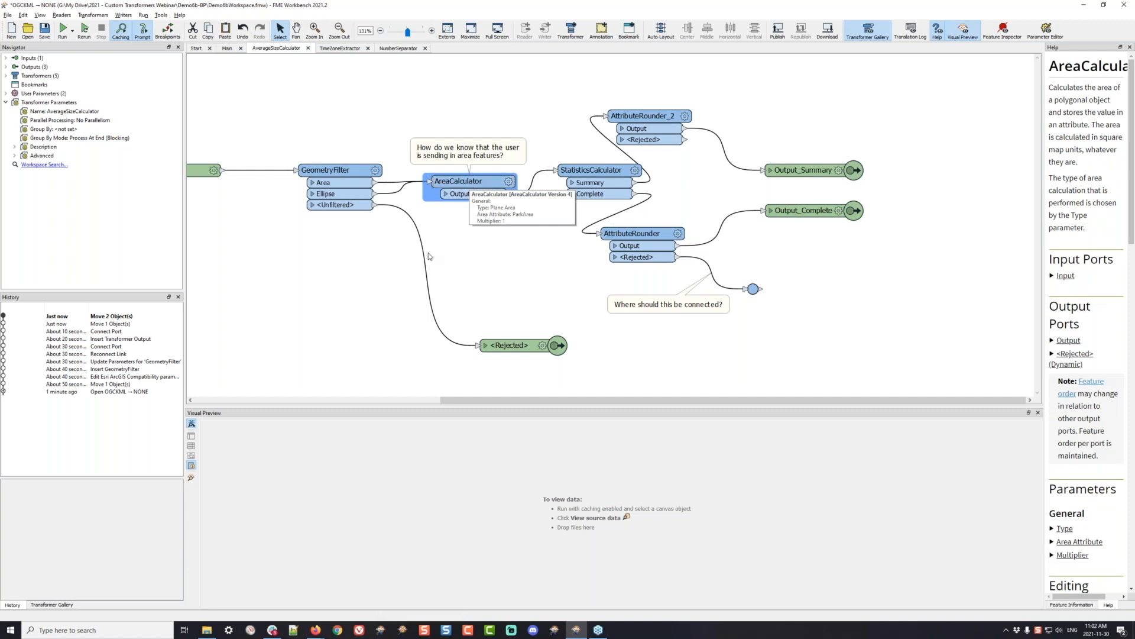
click(470, 345)
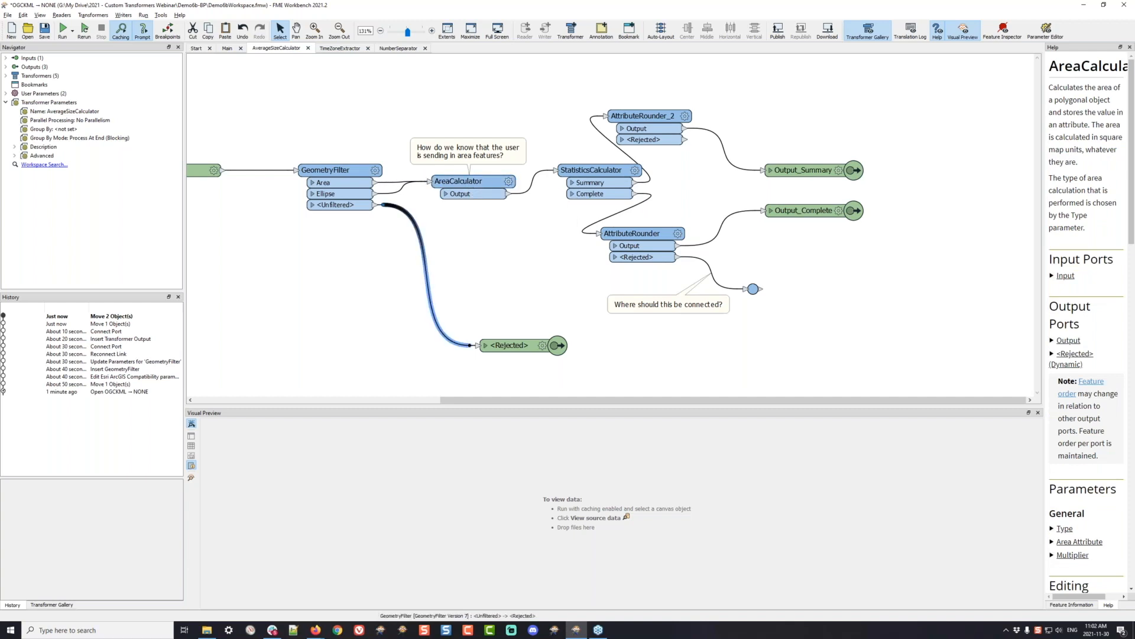
text(uten)
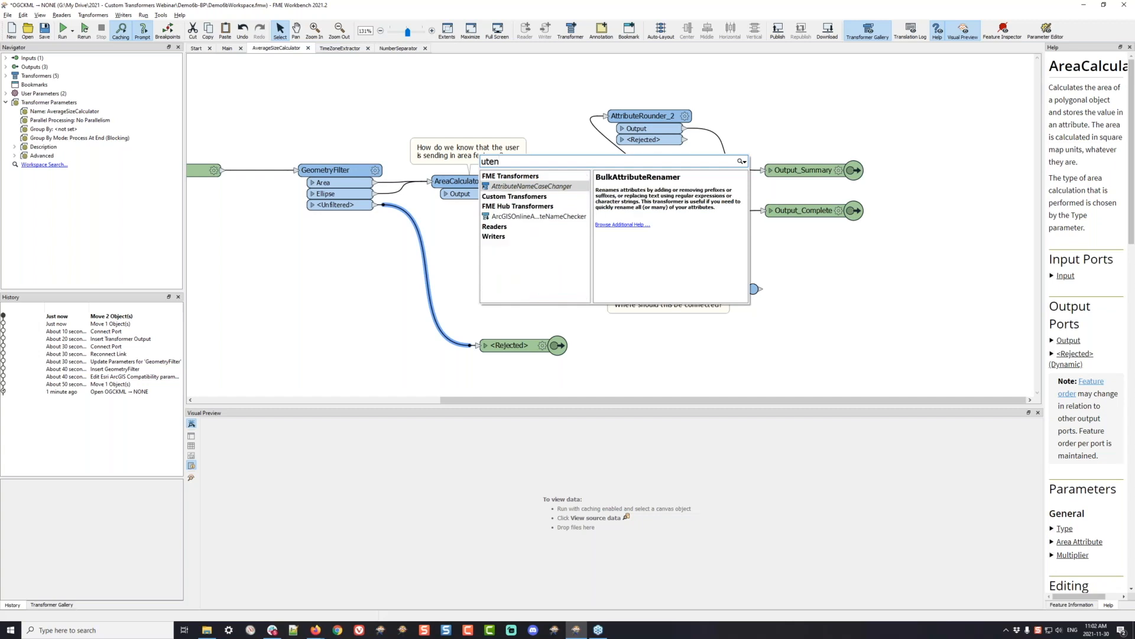
key(BackSpace)
text(ren)
key(Return)
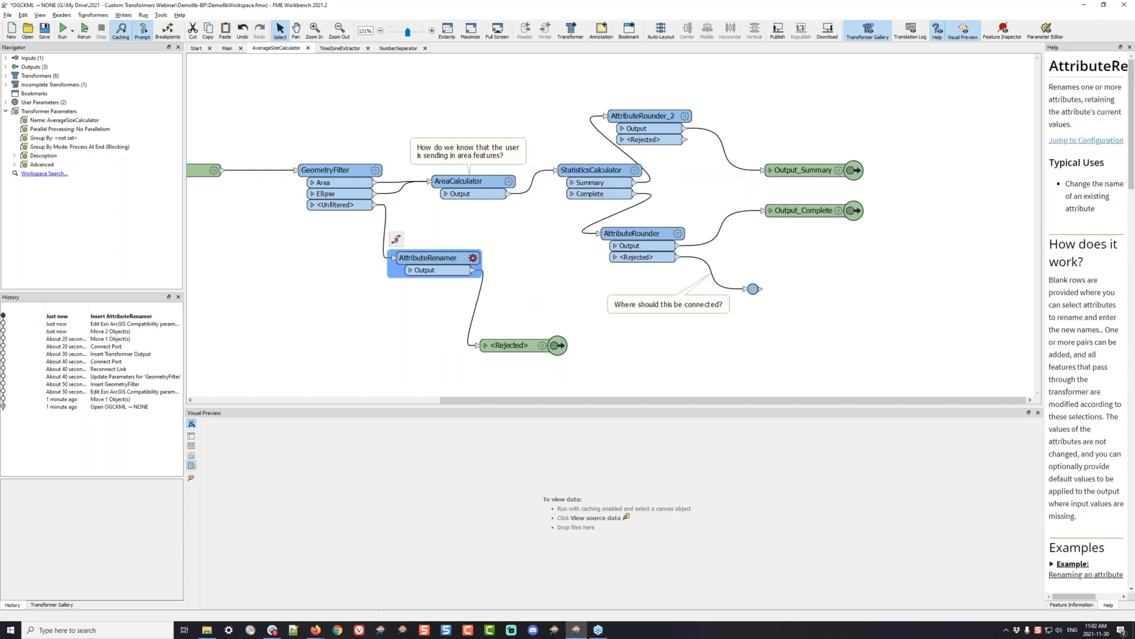
key(Delete)
Insert an AttributeCreator on the <Unfiltered> to <Rejected> connection and check the Designing for Reliability slide in the presentation.
text(utecre)
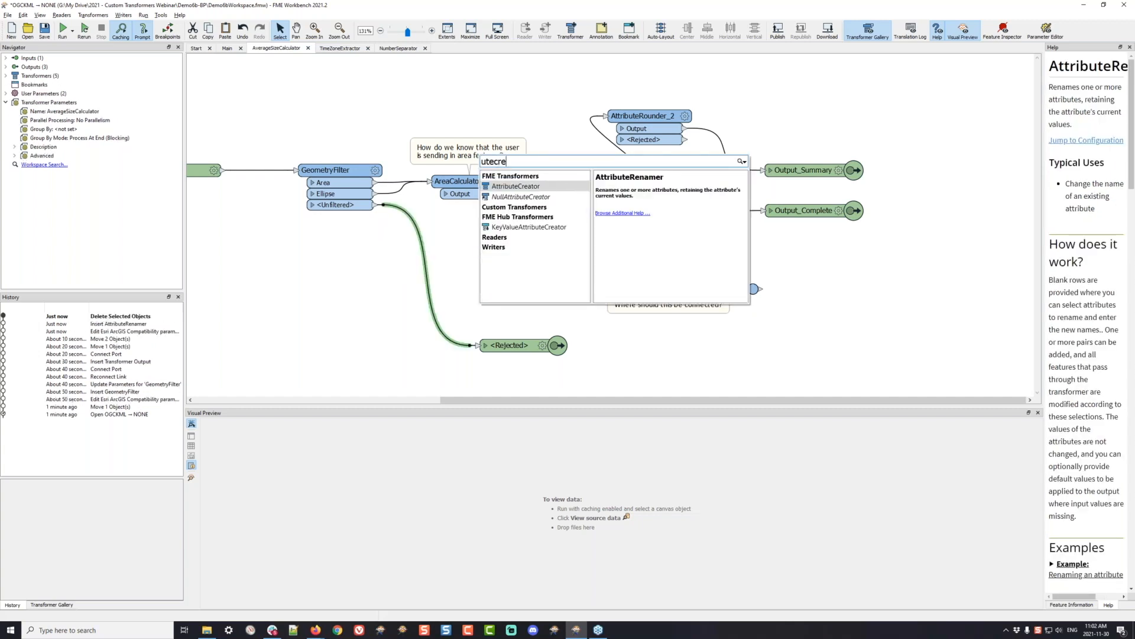
key(Return)
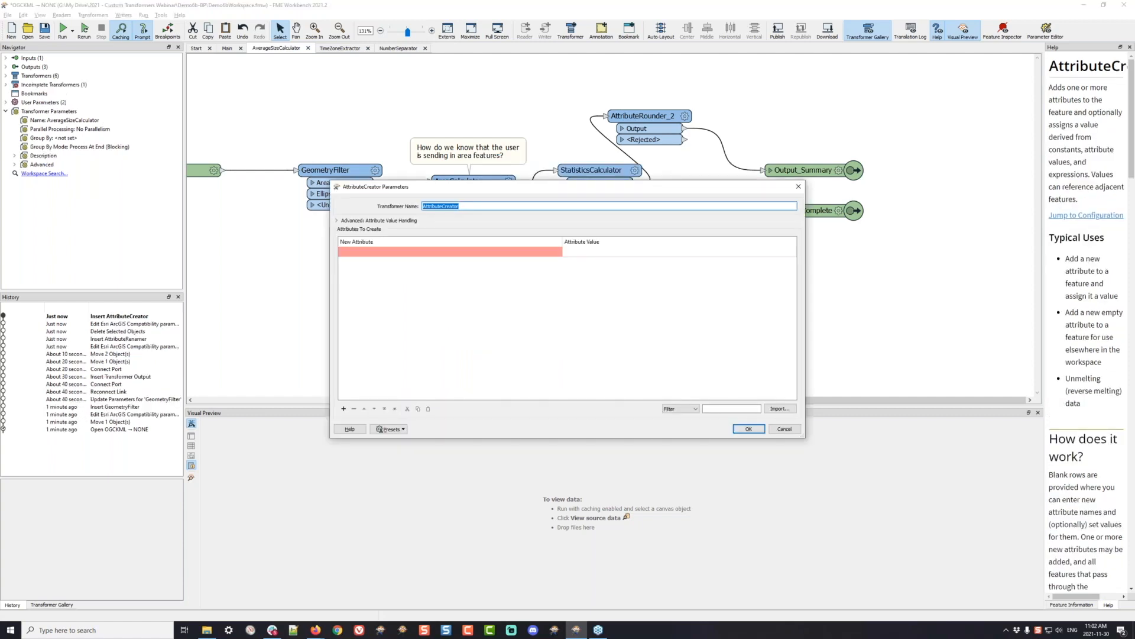
key(alt+Tab)
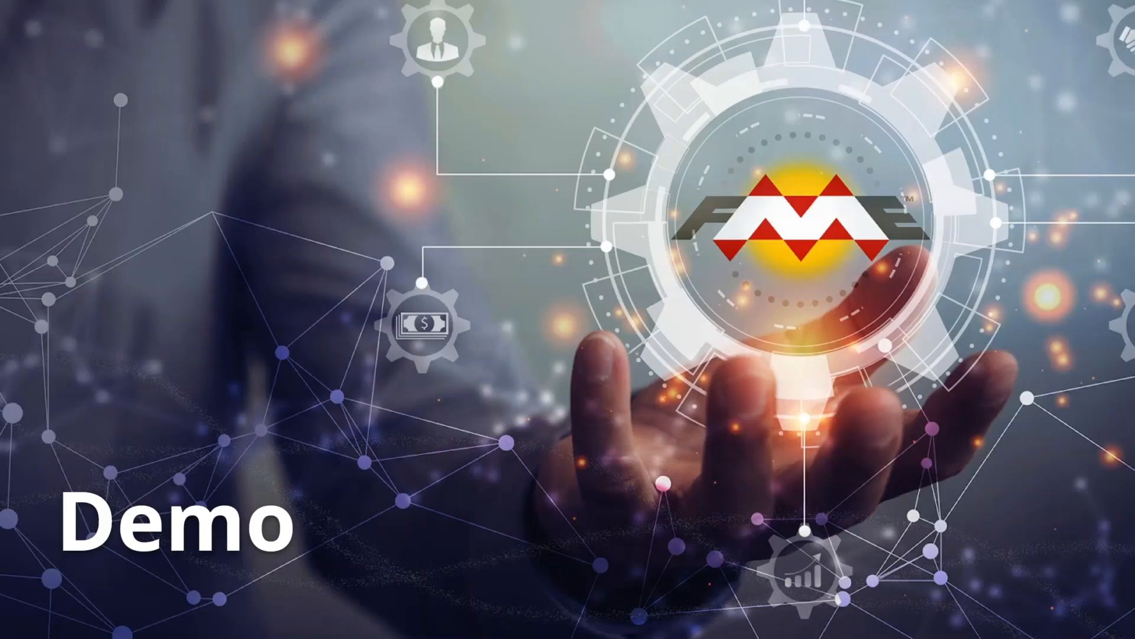
key(Right)
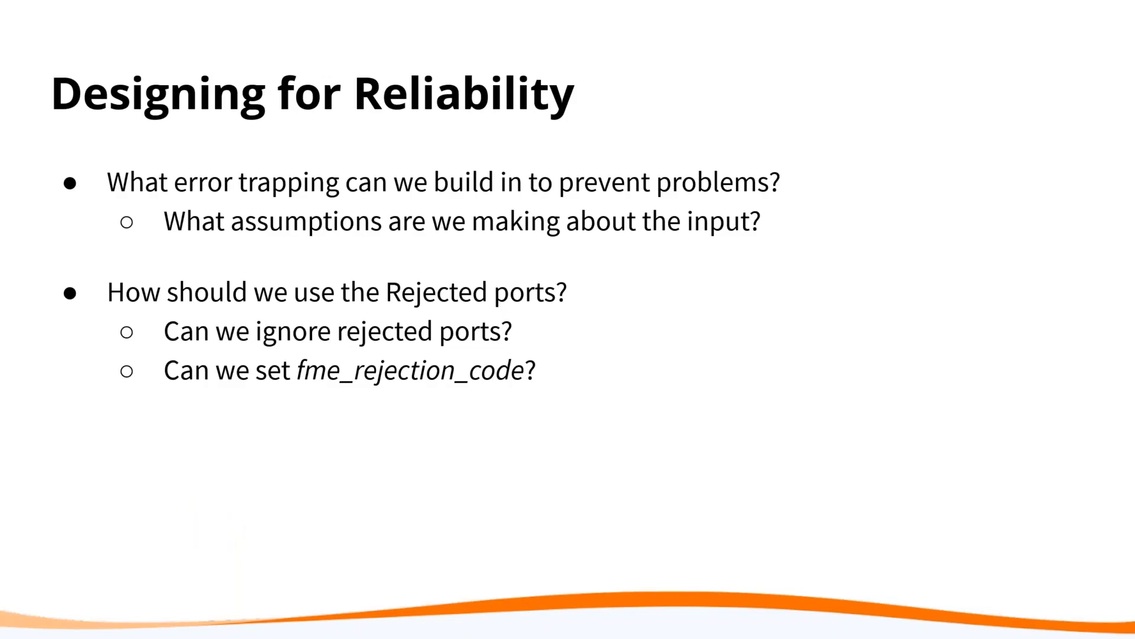
key(alt+Tab)
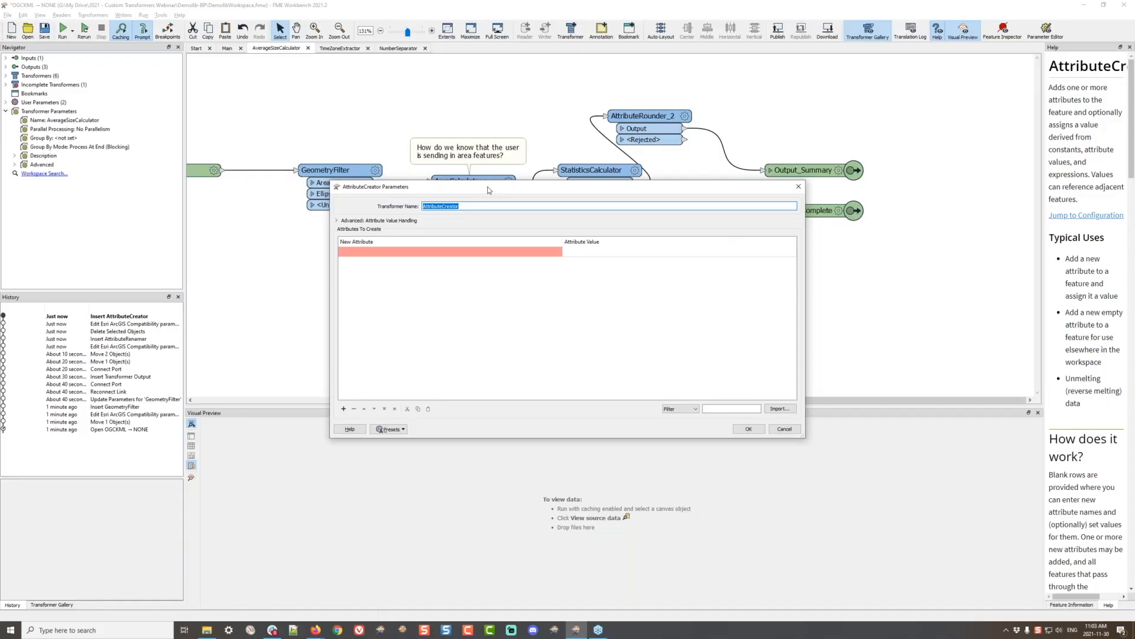
Define a new attribute named fme_rejection_code in the AttributeCreator.
drag(488, 190, 481, 299)
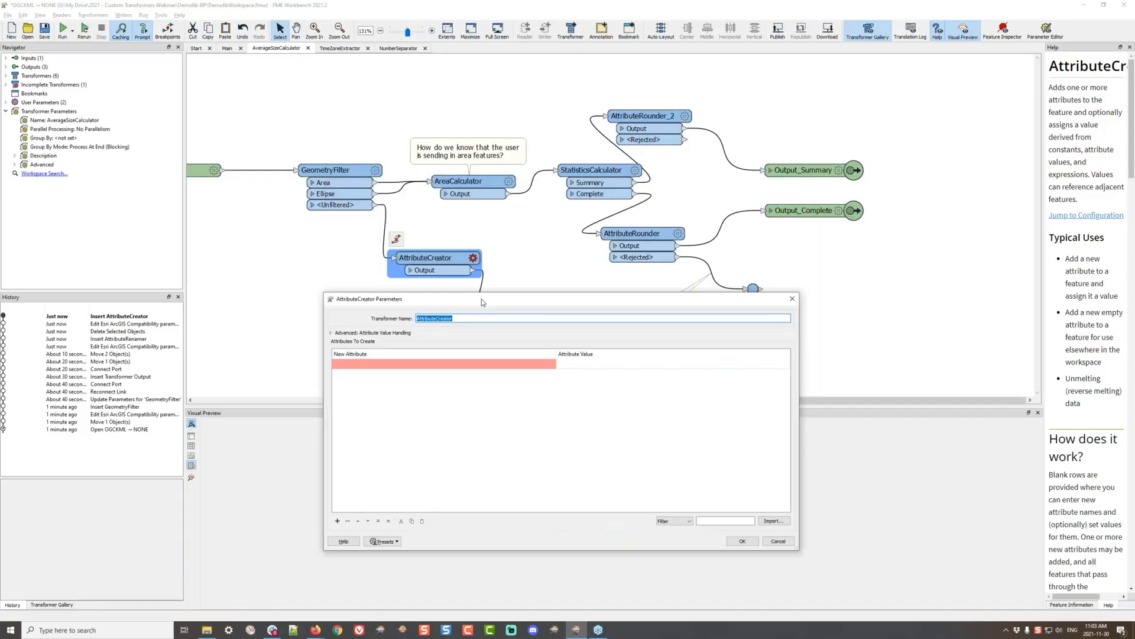
click(426, 364)
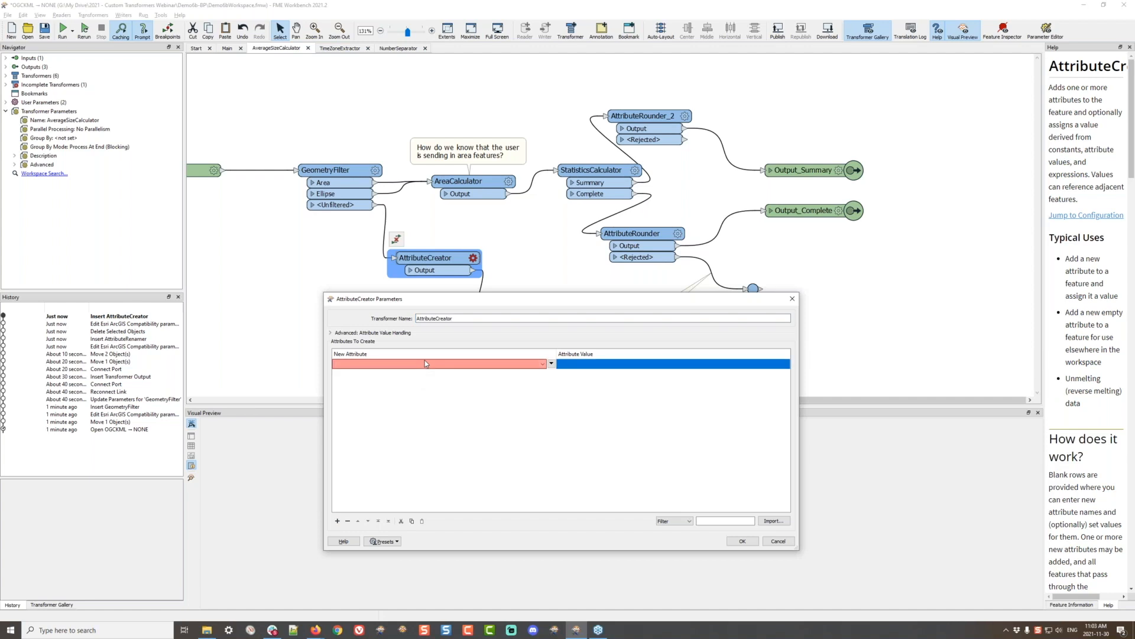
text(fme_jec)
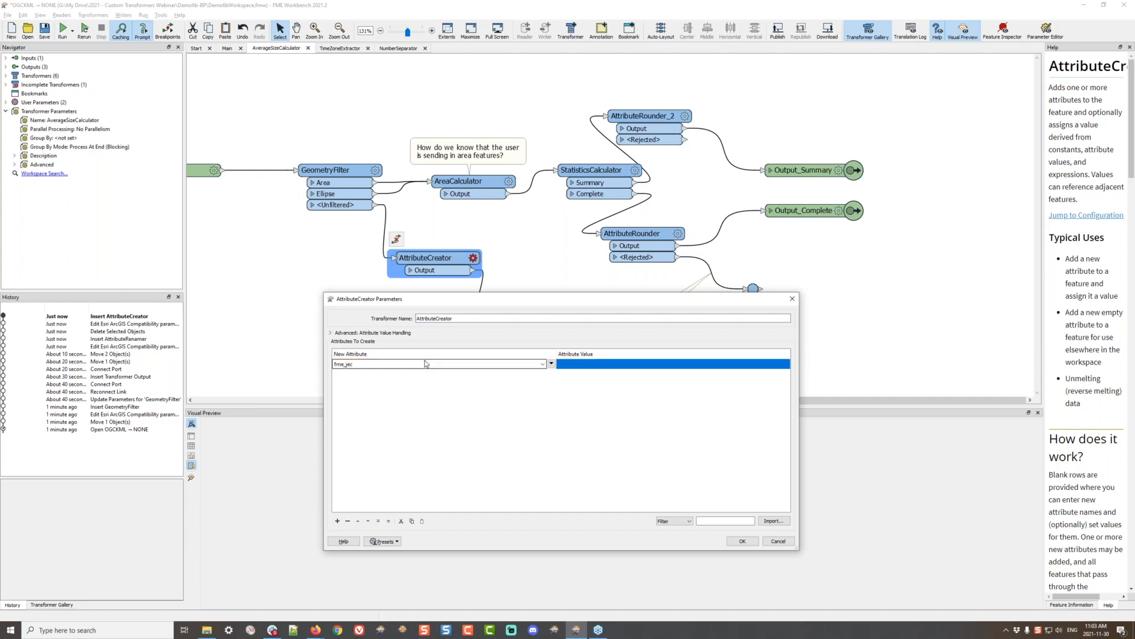
key(BackSpace)
key(BackSpace)
key(BackSpace)
text(rejection_code)
key(Tab)
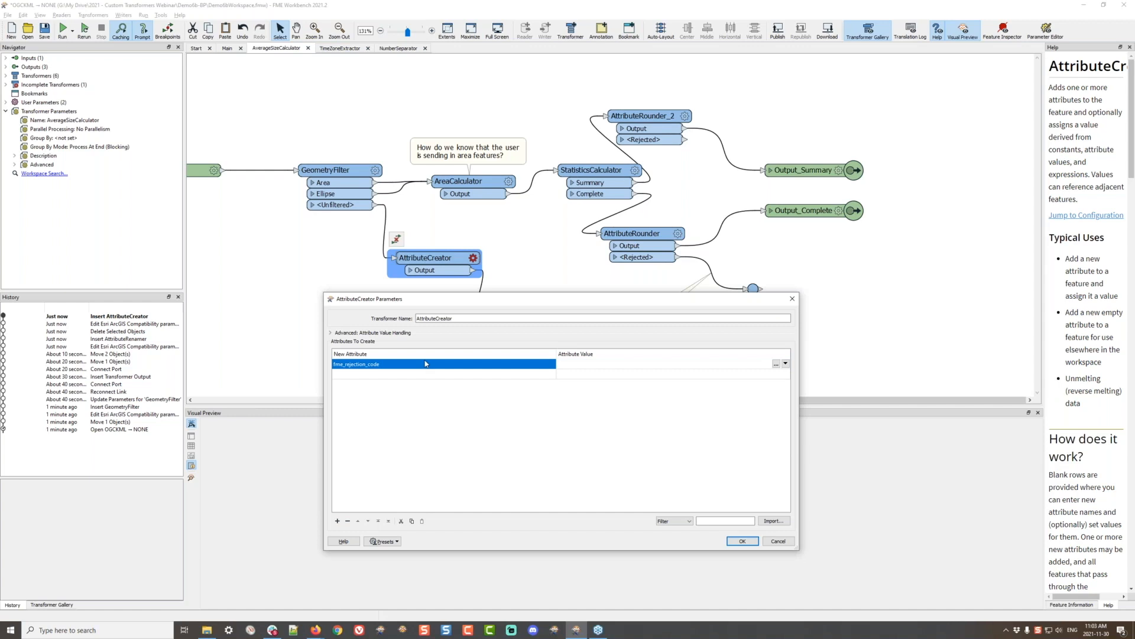
Set the value of fme_rejection_code to "This is not the geometry we are looking for! We want polygons." and accept the parameters.
text(This is not the geometry we are looking f)
text(or! WE wam)
key(BackSpace)
key(BackSpace)
key(BackSpace)
key(BackSpace)
key(BackSpace)
text(e wamt)
key(BackSpace)
text(nt polygon)
click(742, 541)
Move the AttributeCreator lower and shift the <Rejected> output port to the right of it.
drag(461, 254, 467, 286)
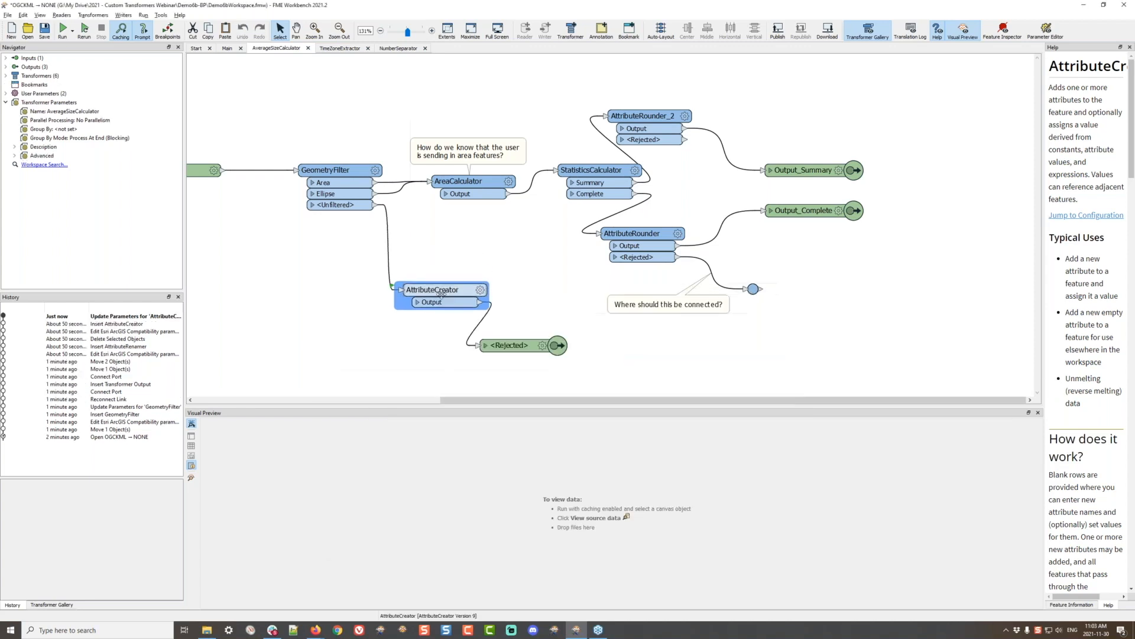
drag(520, 346, 556, 348)
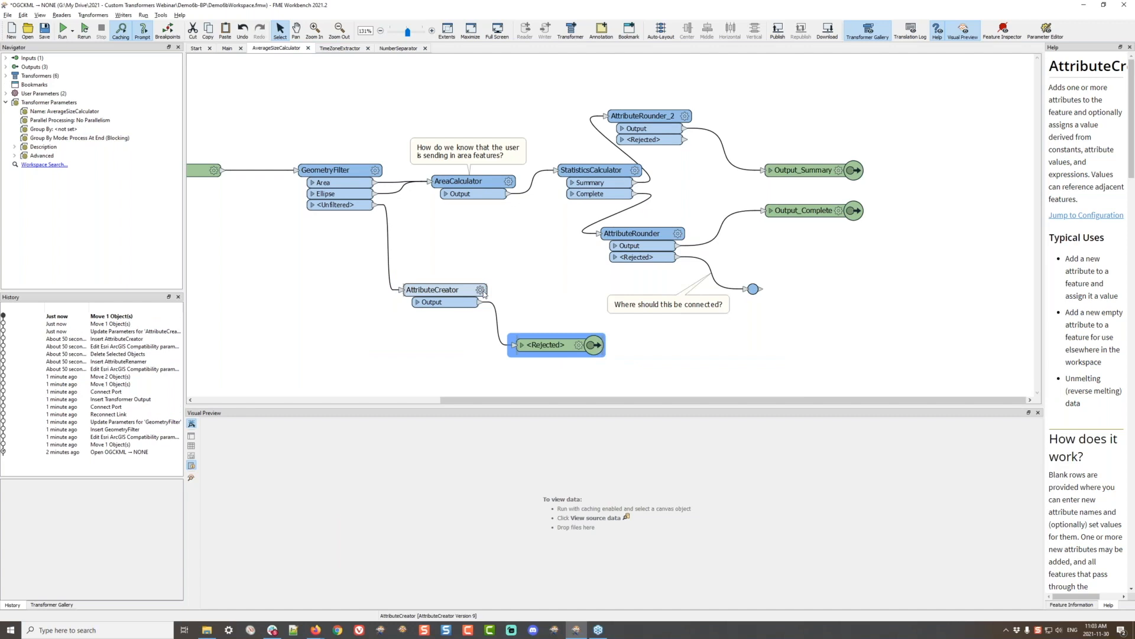
mouse_move(483, 293)
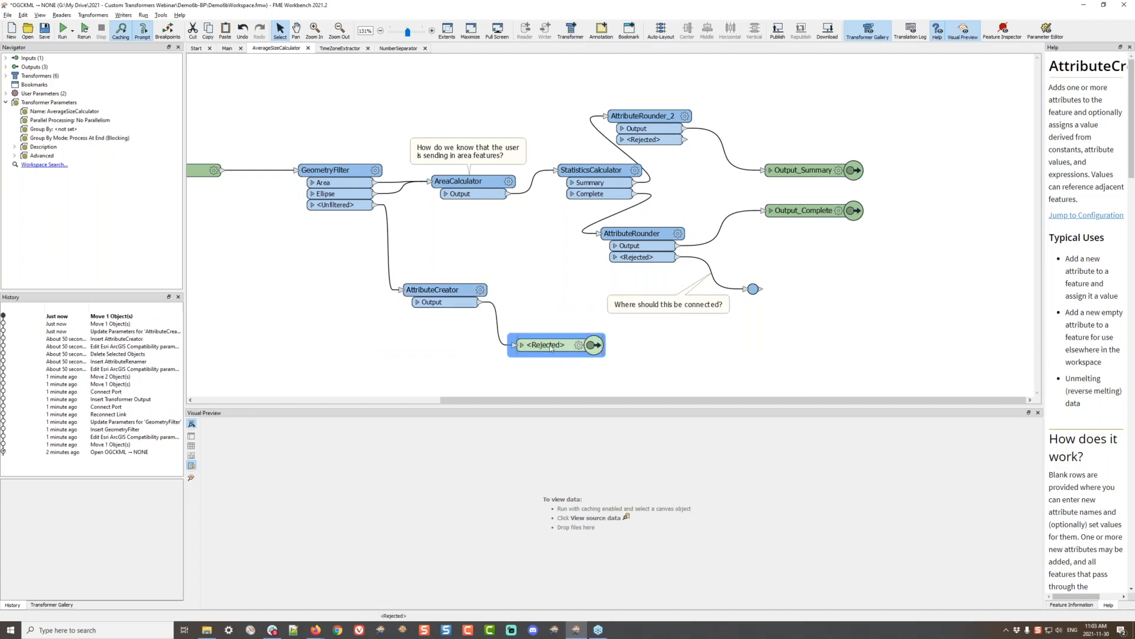
Delete the "Where should this be connected?" annotation and the junction with its connection from the AttributeRounder's <Rejected> port.
click(659, 305)
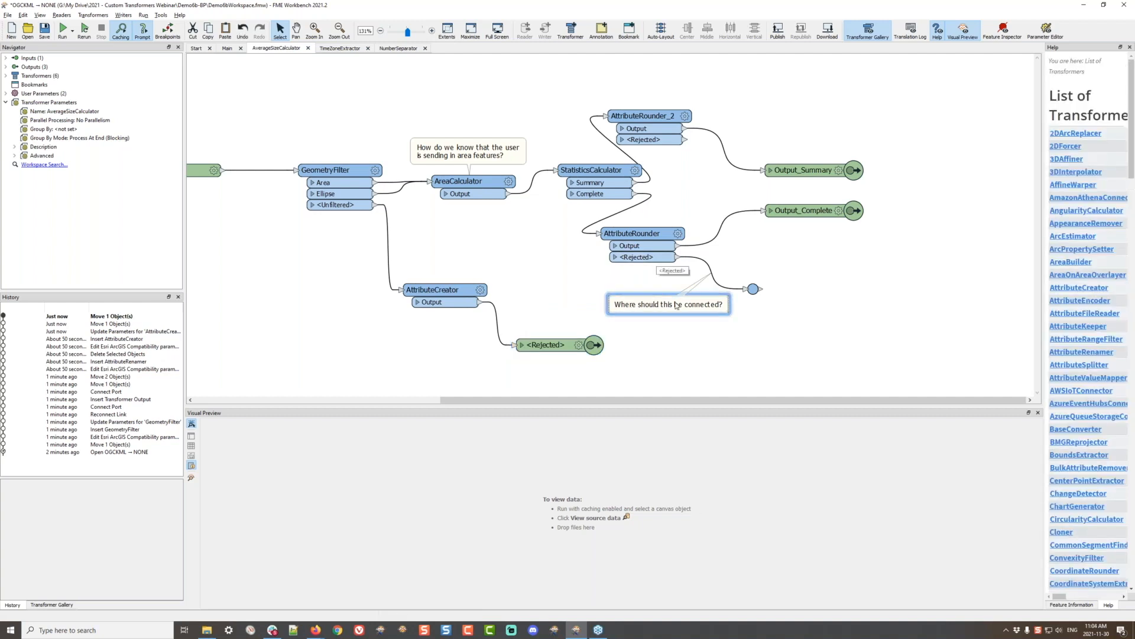
mouse_move(677, 304)
mouse_down()
mouse_move(692, 319)
mouse_move(775, 296)
mouse_move(830, 253)
mouse_up()
key(Delete)
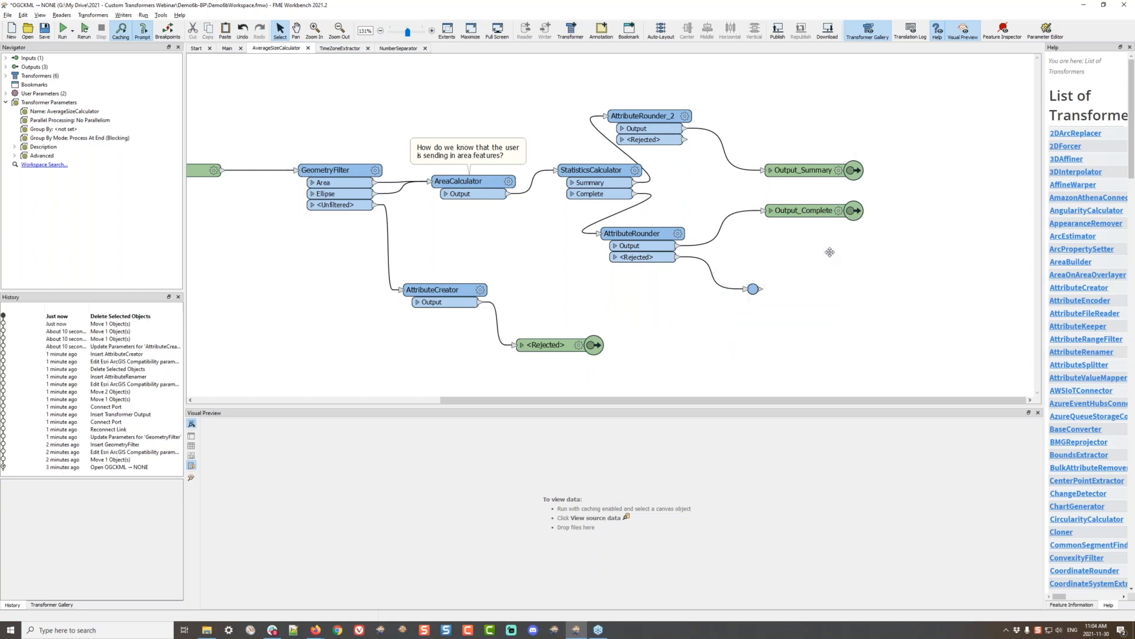
click(712, 278)
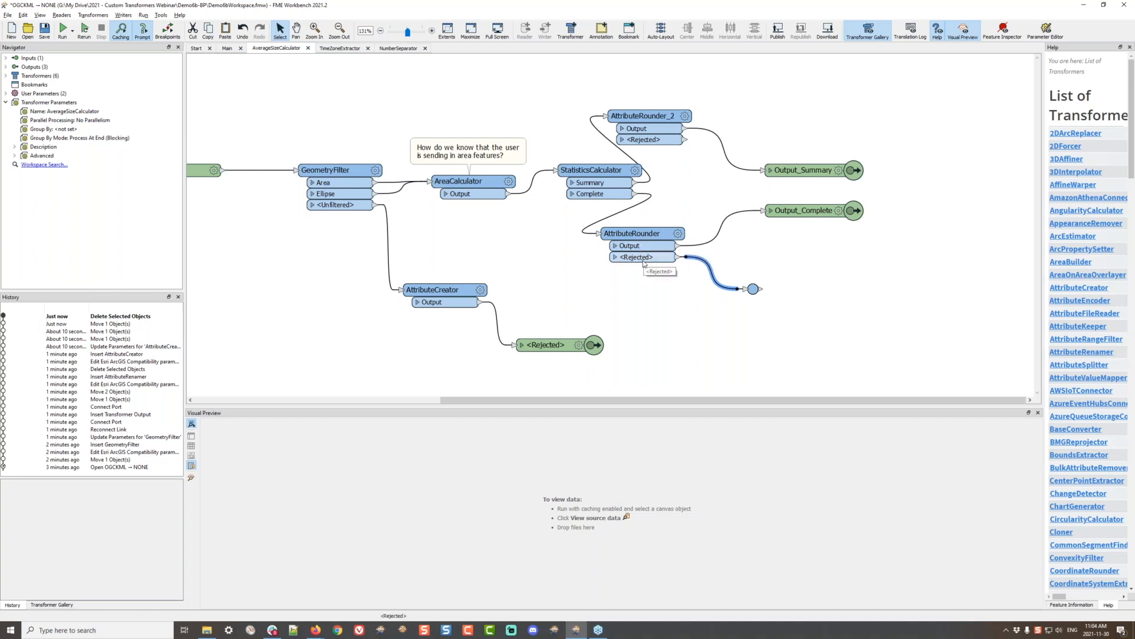
key(Delete)
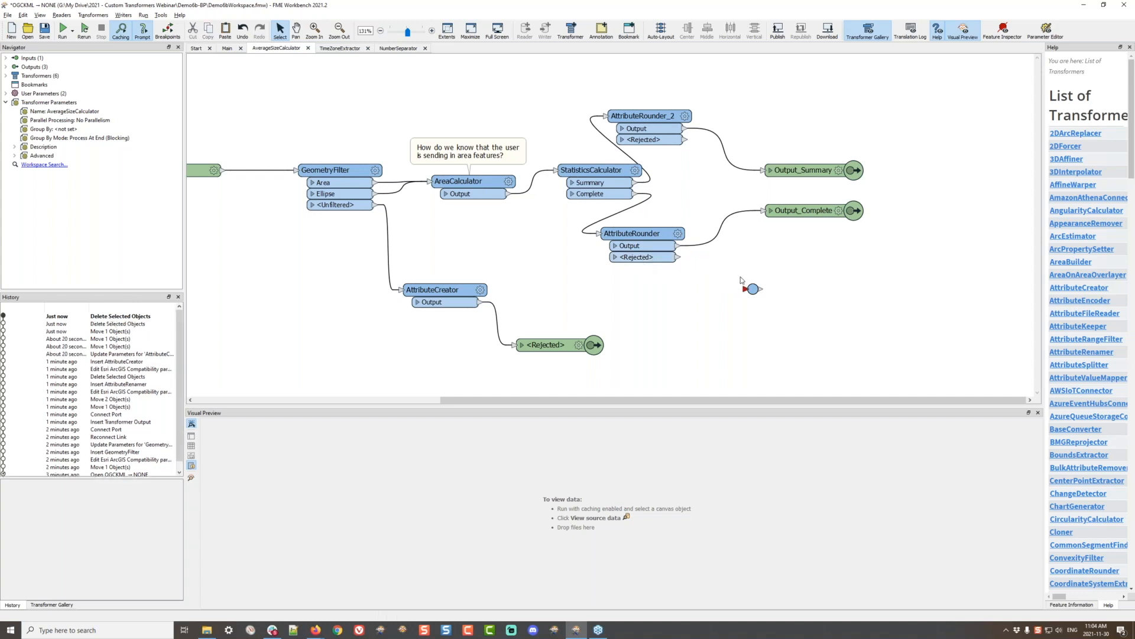
click(752, 288)
key(Delete)
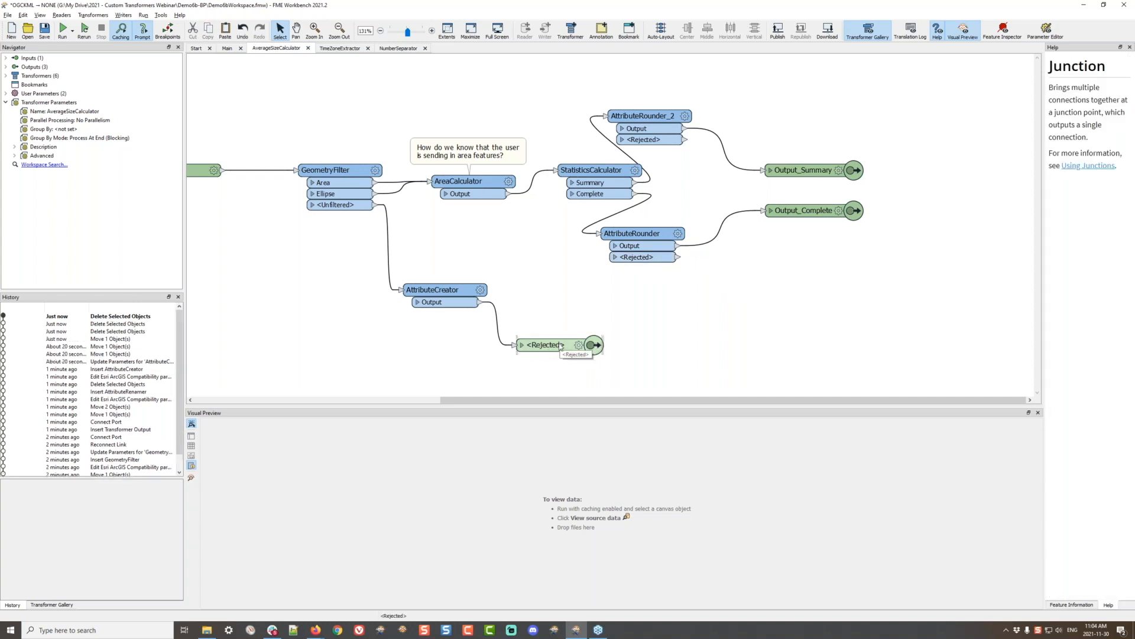
Move the <Rejected> output port below Output_Complete and connect the <Rejected> ports of AttributeRounder and AttributeRounder_2 to it.
drag(560, 346, 864, 300)
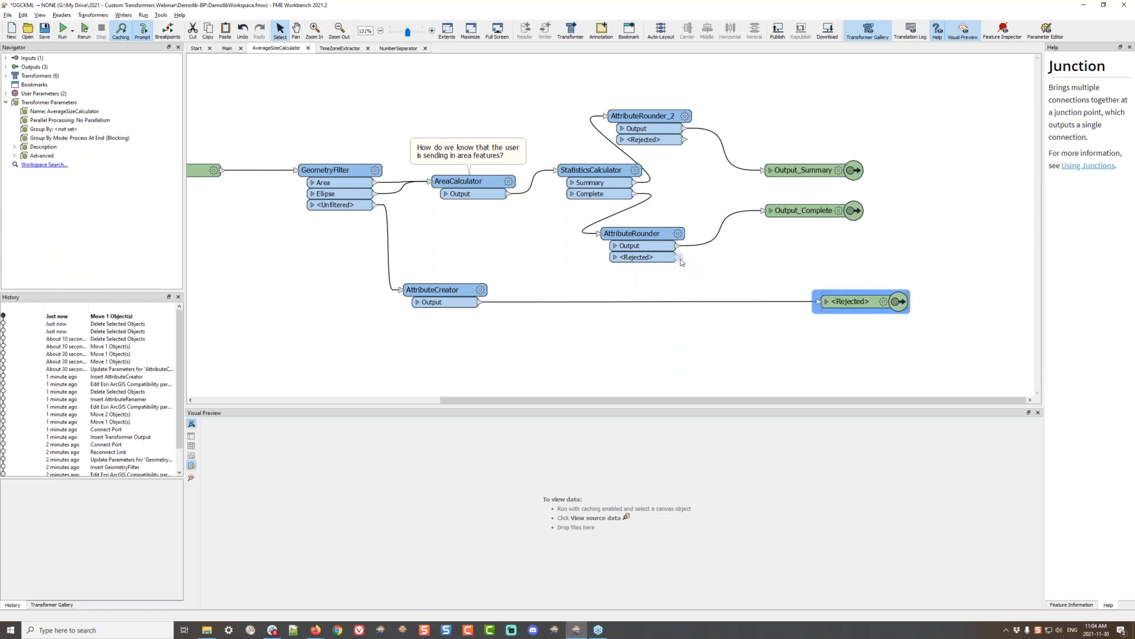
drag(678, 259, 817, 301)
drag(684, 140, 817, 301)
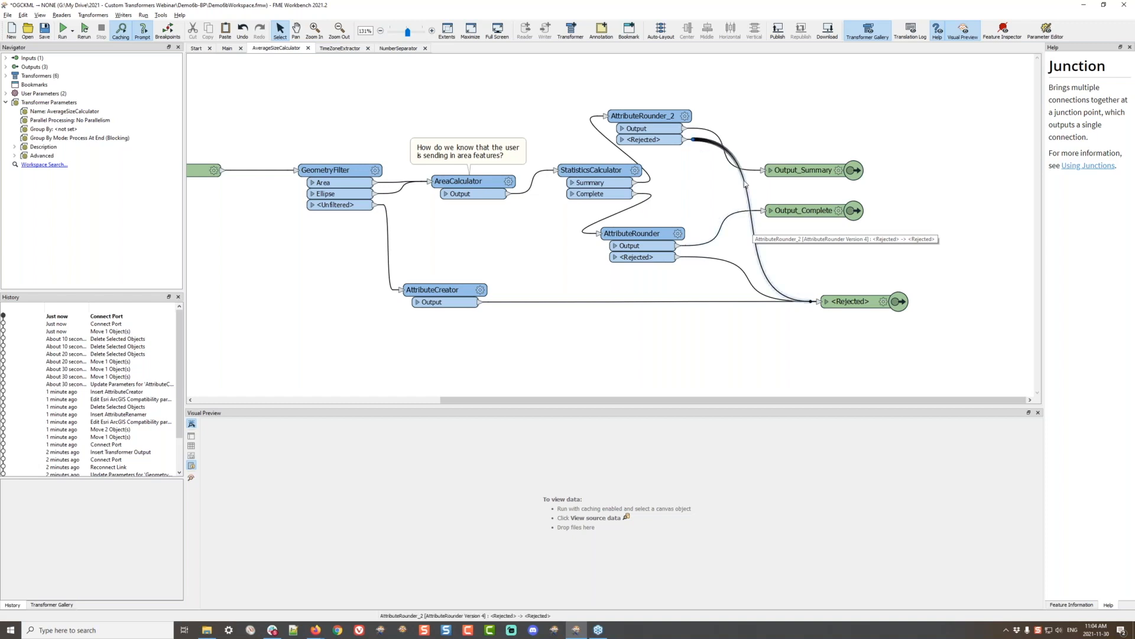
Insert a copy of the AttributeCreator on the AttributeRounder's <Rejected> connection and set its fme_rejection_code value to "Unknown error!".
click(446, 292)
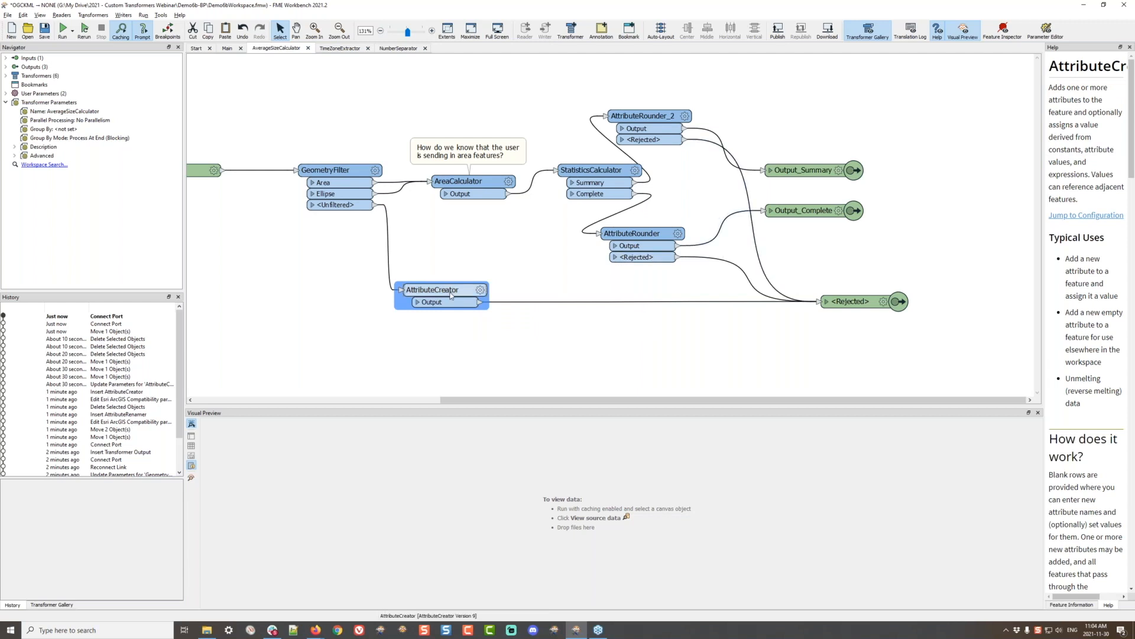
drag(450, 295, 642, 276)
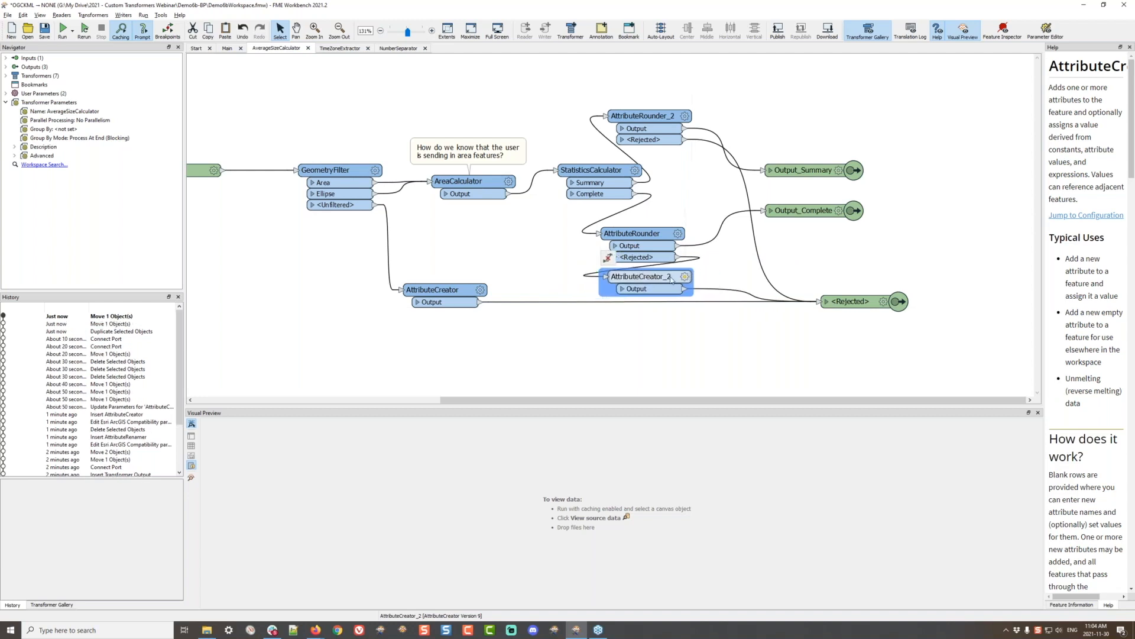
click(684, 277)
click(639, 257)
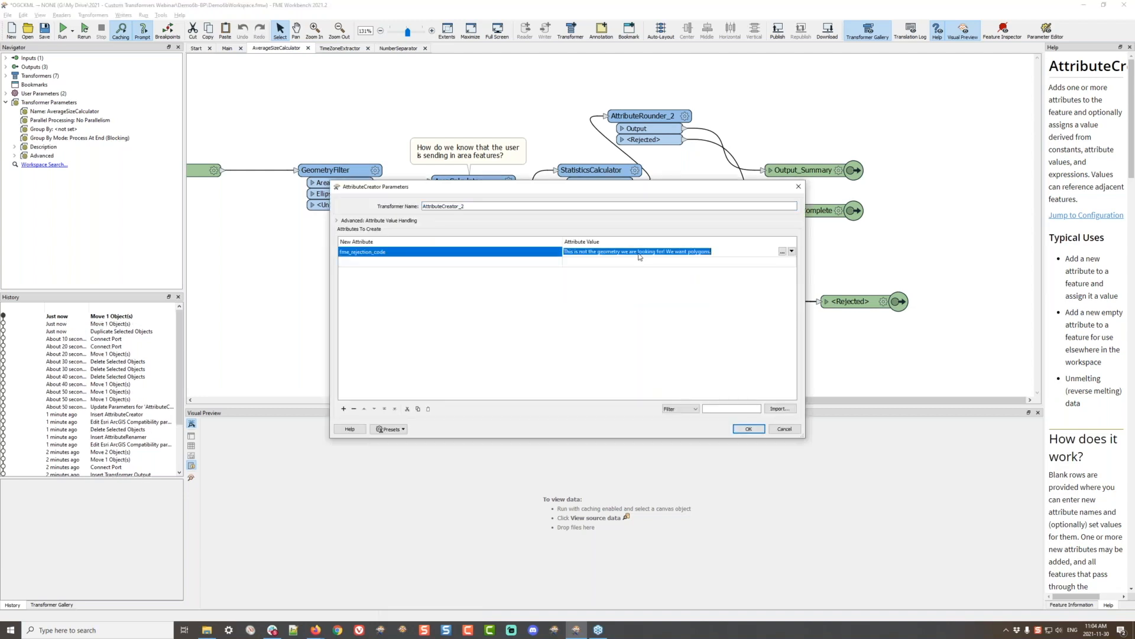
text(Unknown error!)
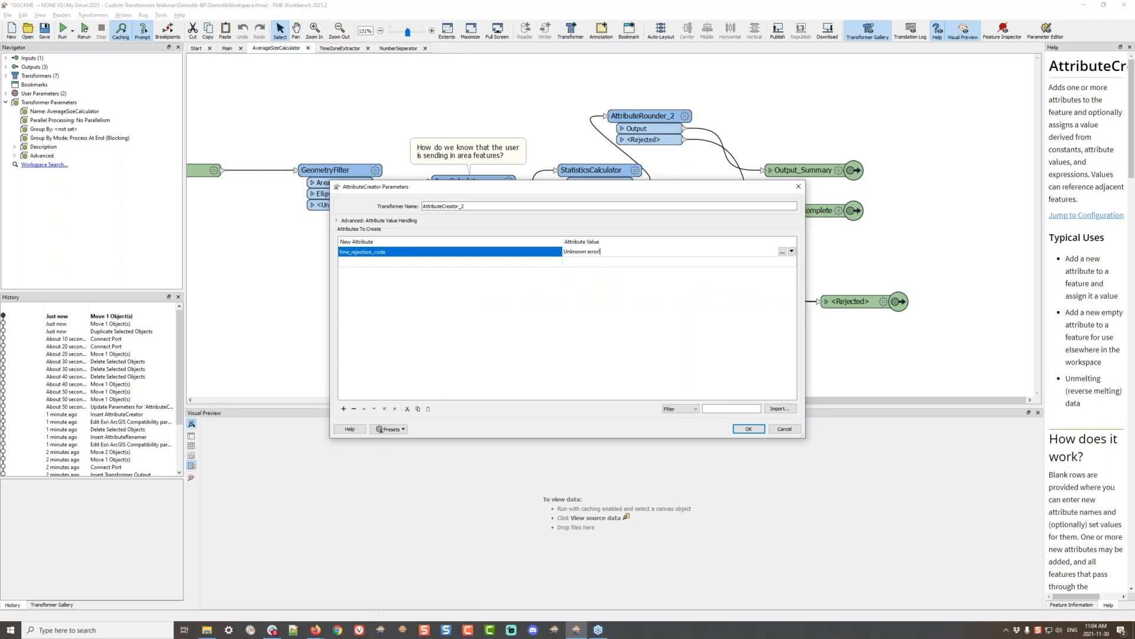
click(747, 429)
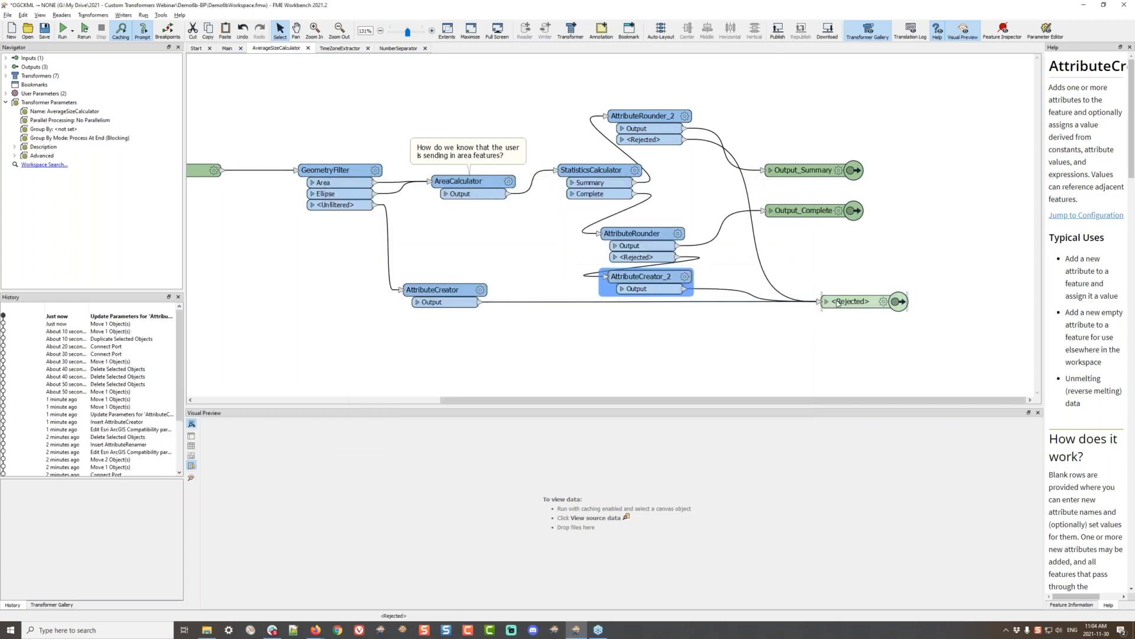
Shift the <Rejected> output port slightly right and insert a copy of AttributeCreator_2 on AttributeRounder_2's <Rejected> connection.
drag(852, 302, 875, 302)
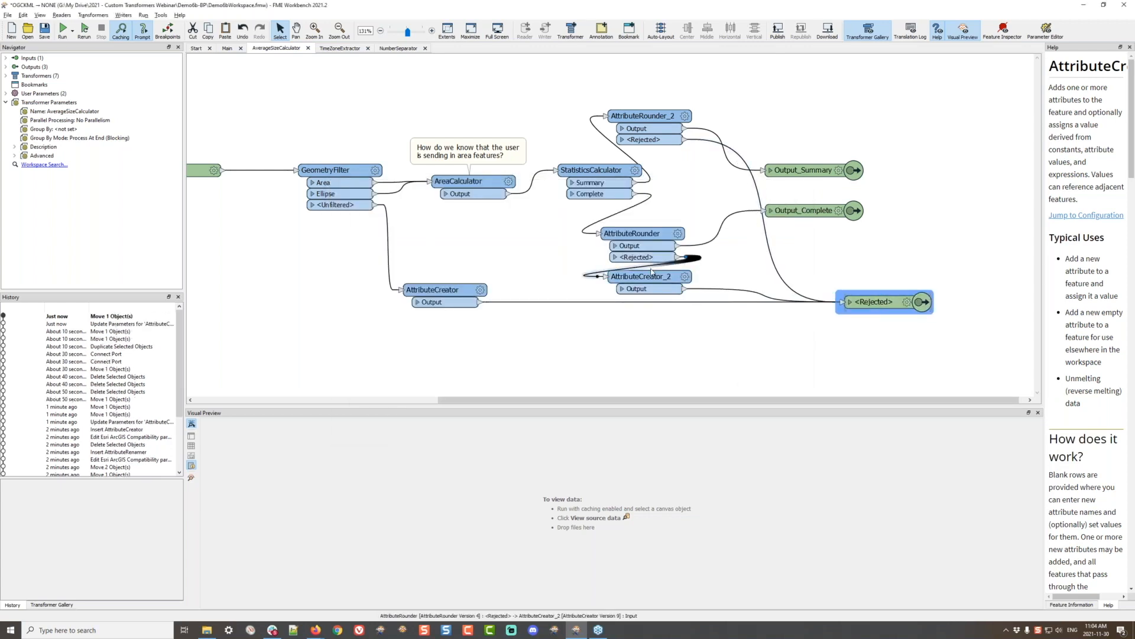
click(653, 289)
key(ctrl+d)
drag(653, 289, 747, 96)
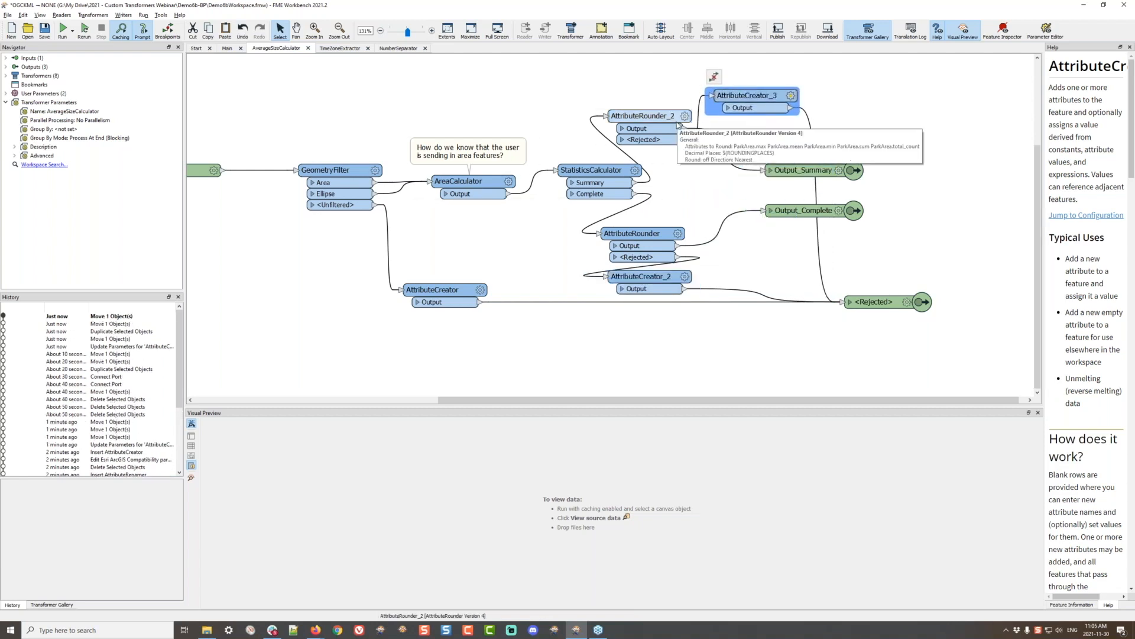
Raise AttributeRounder_2, place AttributeCreator_3 beneath it, and move Output_Summary level with it and Output_Complete above the <Rejected> output port.
drag(658, 120, 658, 88)
drag(748, 89, 687, 126)
drag(804, 166, 847, 92)
drag(801, 212, 883, 200)
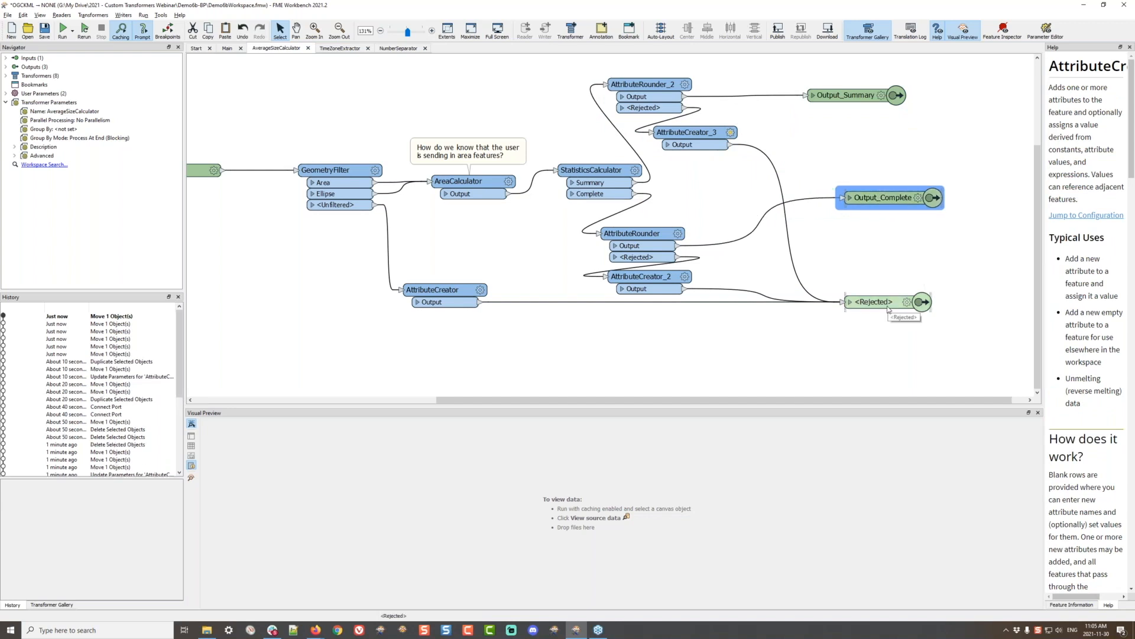
Hide the connections from AttributeCreator_3, AttributeCreator and AttributeCreator_2 to the <Rejected> output port.
click(787, 234)
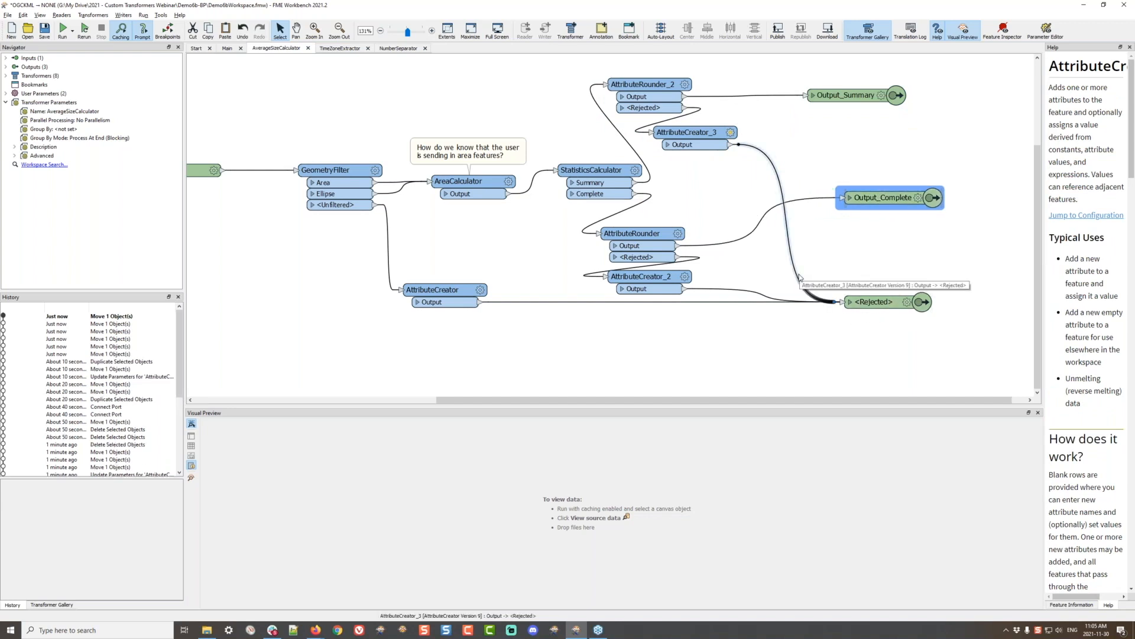
right_click(799, 275)
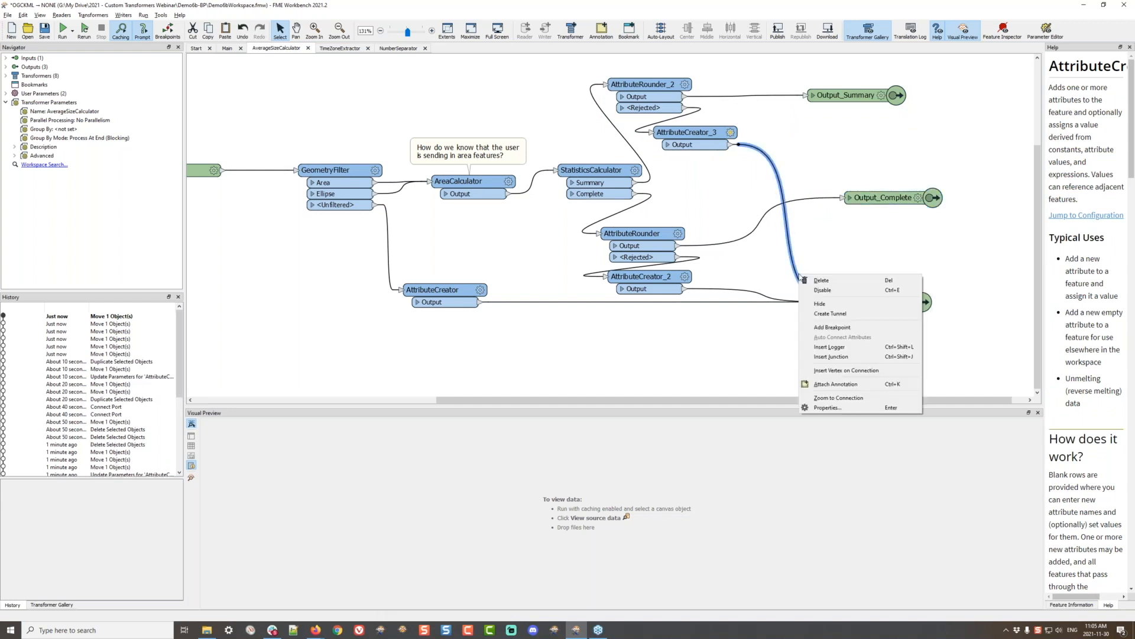
click(825, 305)
click(762, 302)
right_click(762, 303)
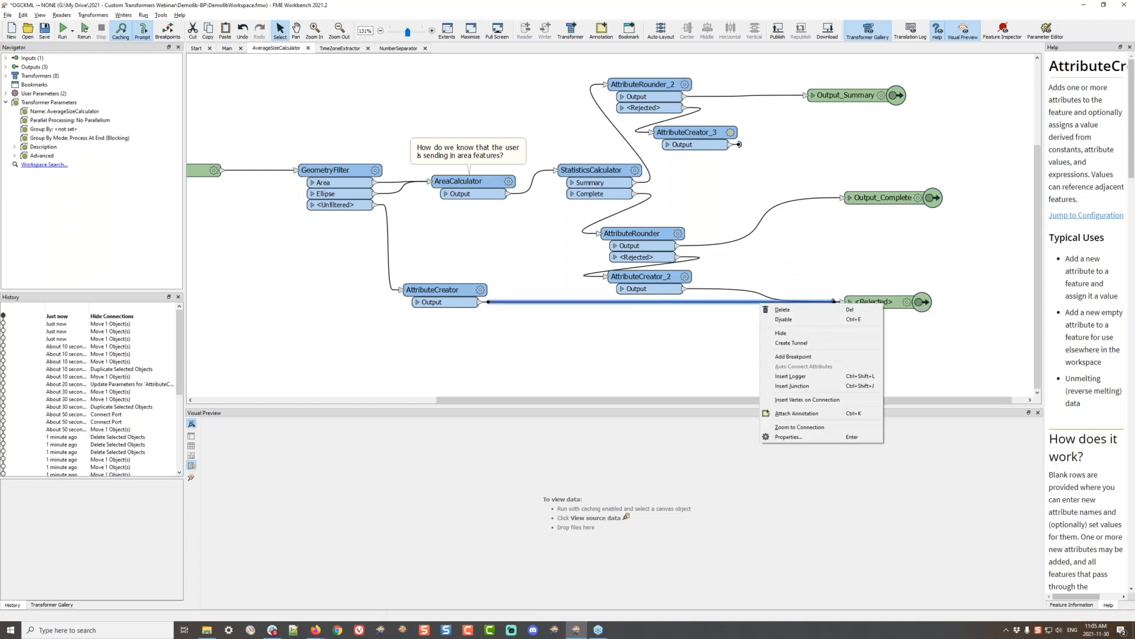
click(787, 334)
click(754, 292)
right_click(753, 292)
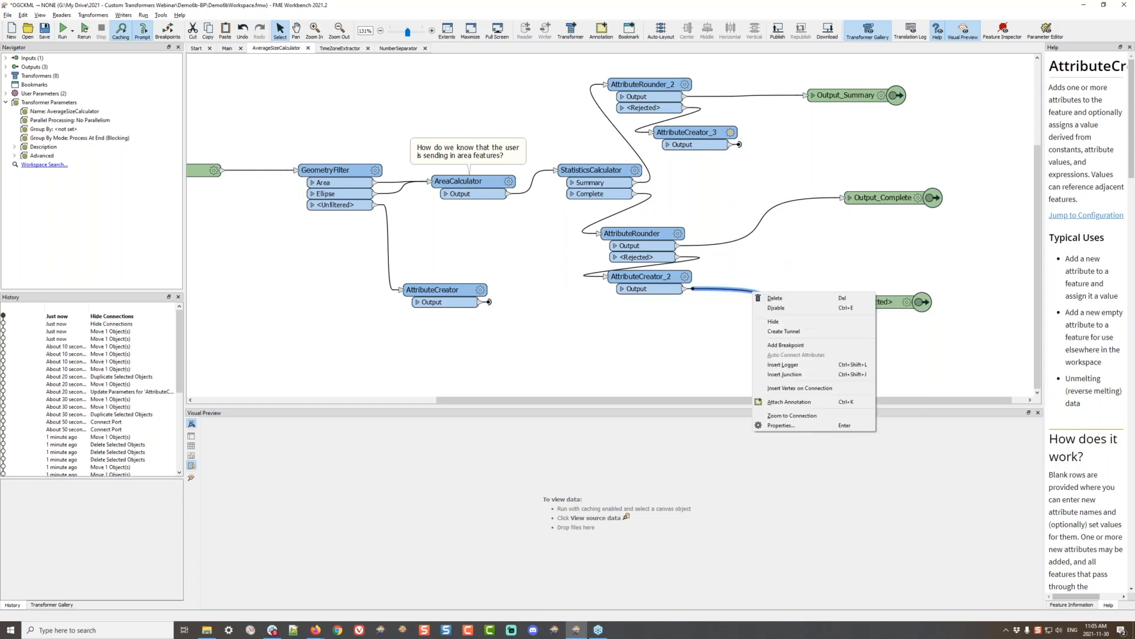
click(790, 321)
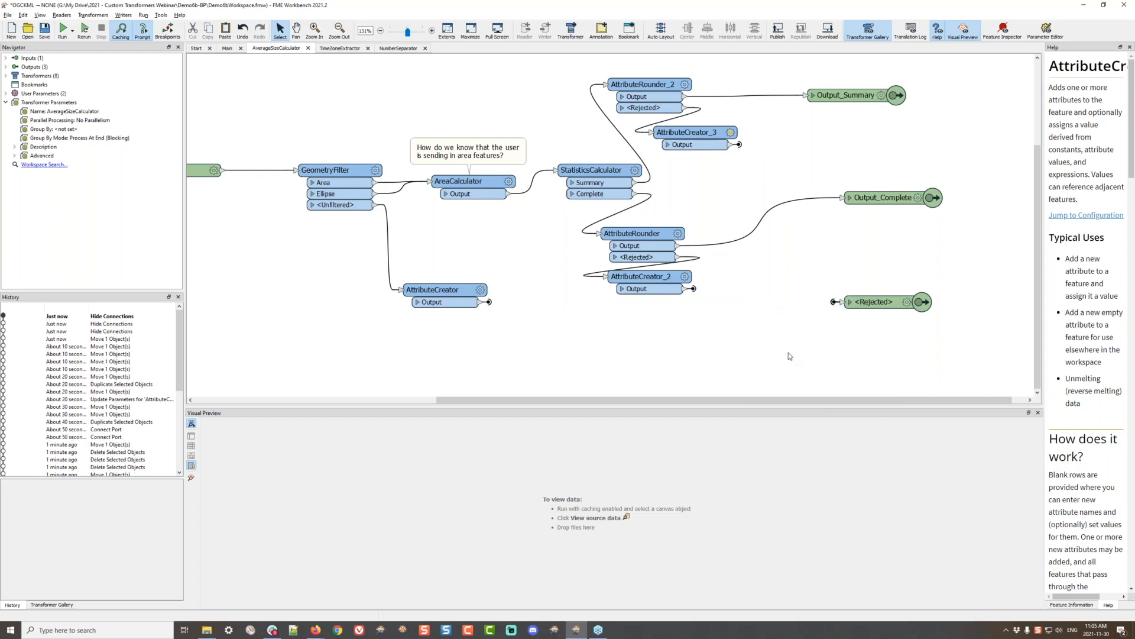
Place AttributeCreator directly beneath GeometryFilter and raise the <Rejected> output port closer to Output_Complete.
drag(442, 289, 340, 231)
click(881, 302)
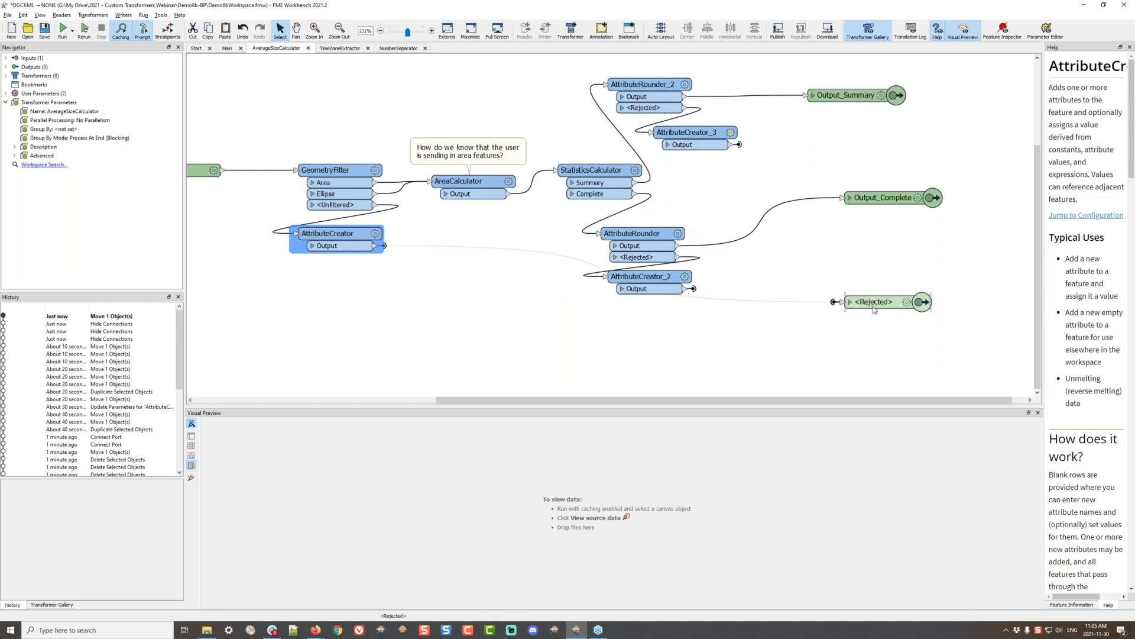
drag(881, 302, 877, 266)
click(821, 325)
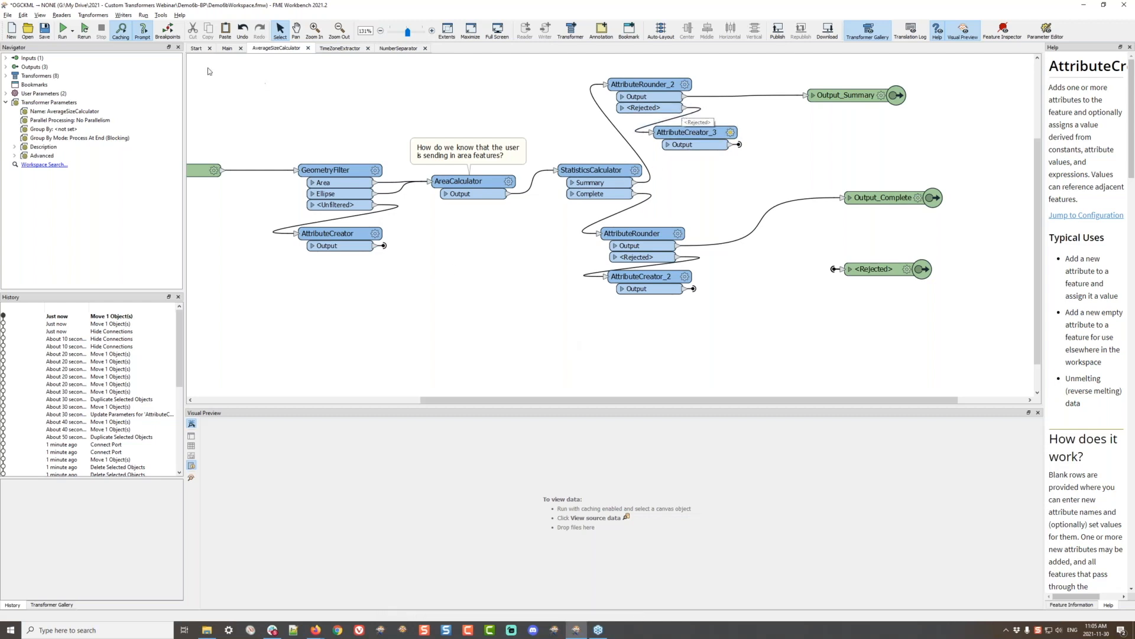
Return to the main canvas and shift TimeZoneExtractor with its annotation slightly down.
click(227, 48)
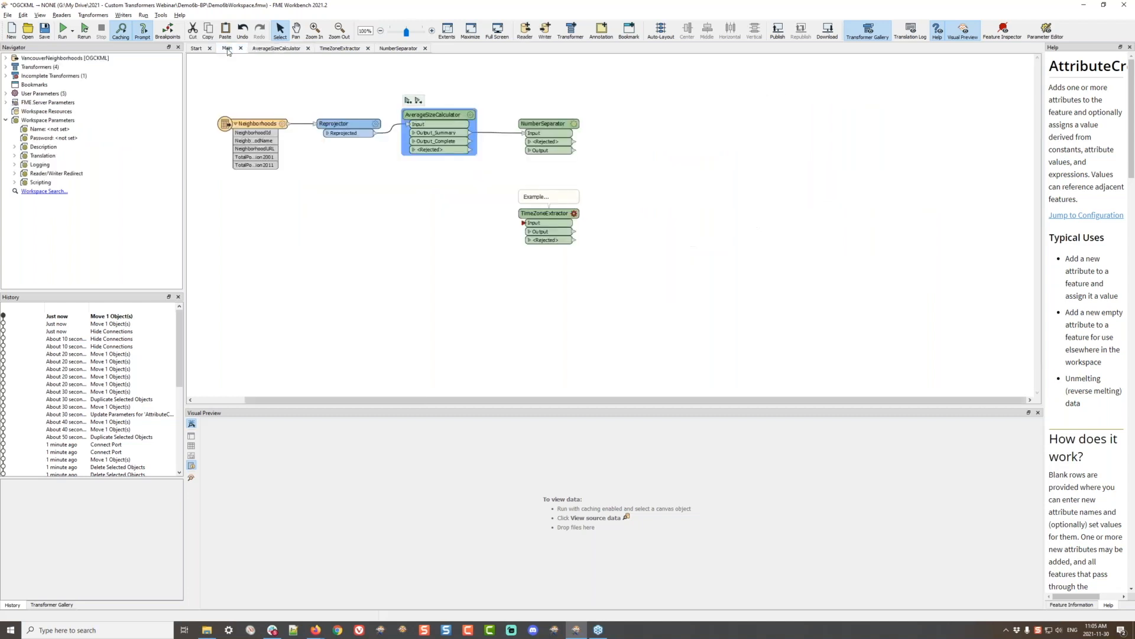
mouse_move(417, 180)
mouse_down()
mouse_move(483, 217)
mouse_move(456, 224)
mouse_move(414, 180)
mouse_up()
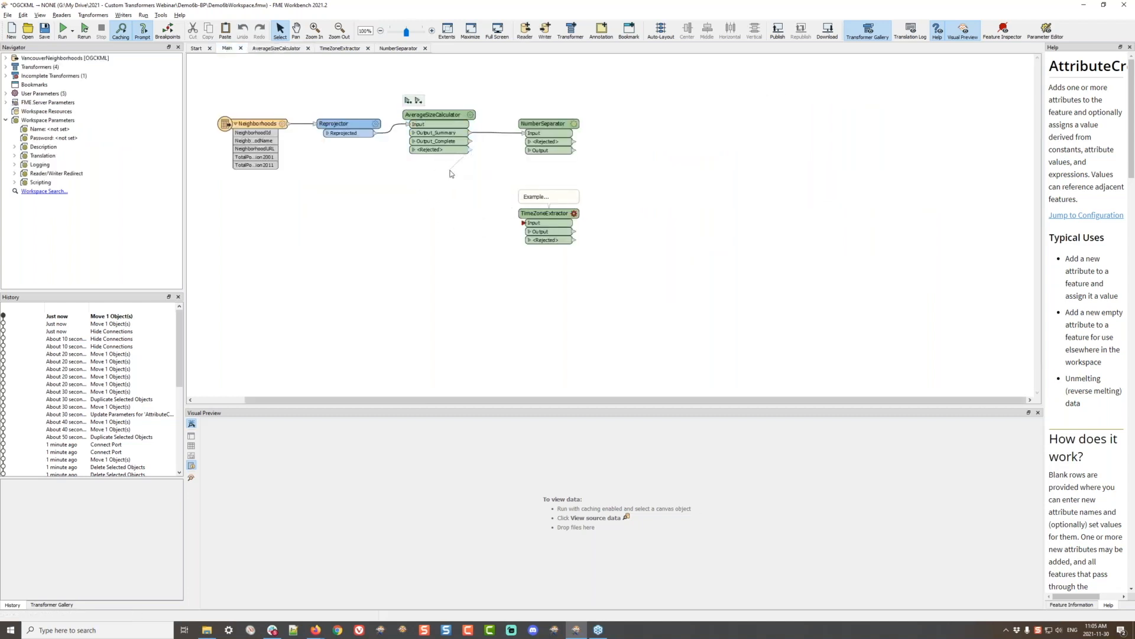
drag(545, 213, 546, 222)
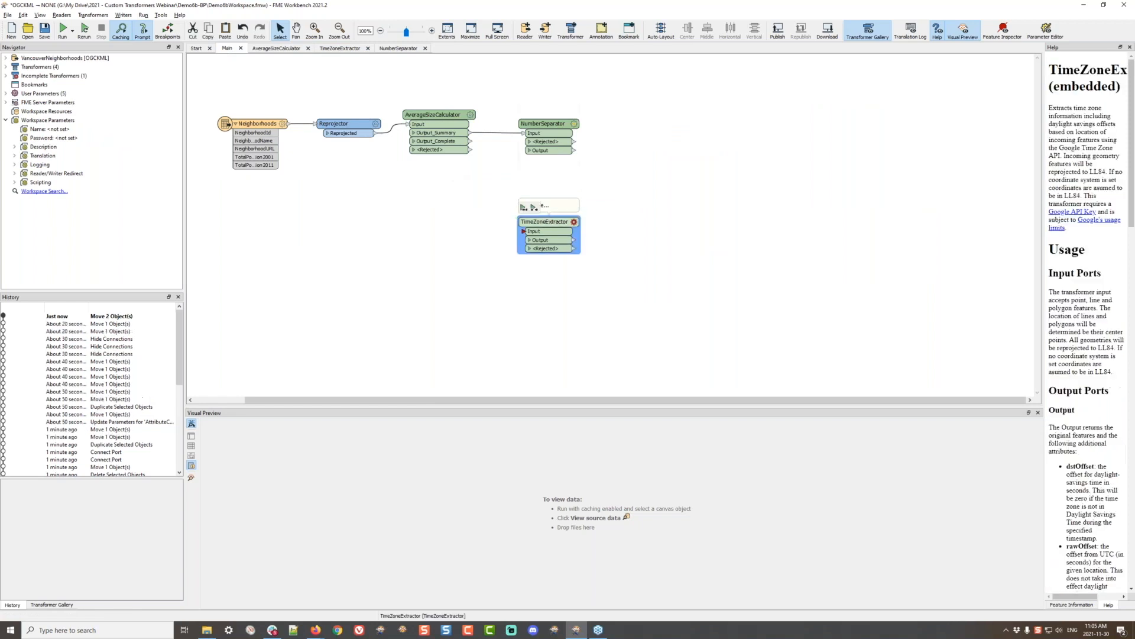
Examine the rejected feature handling, hidden connections and bookmarks inside the TimeZoneExtractor definition, and return to the main canvas.
click(340, 48)
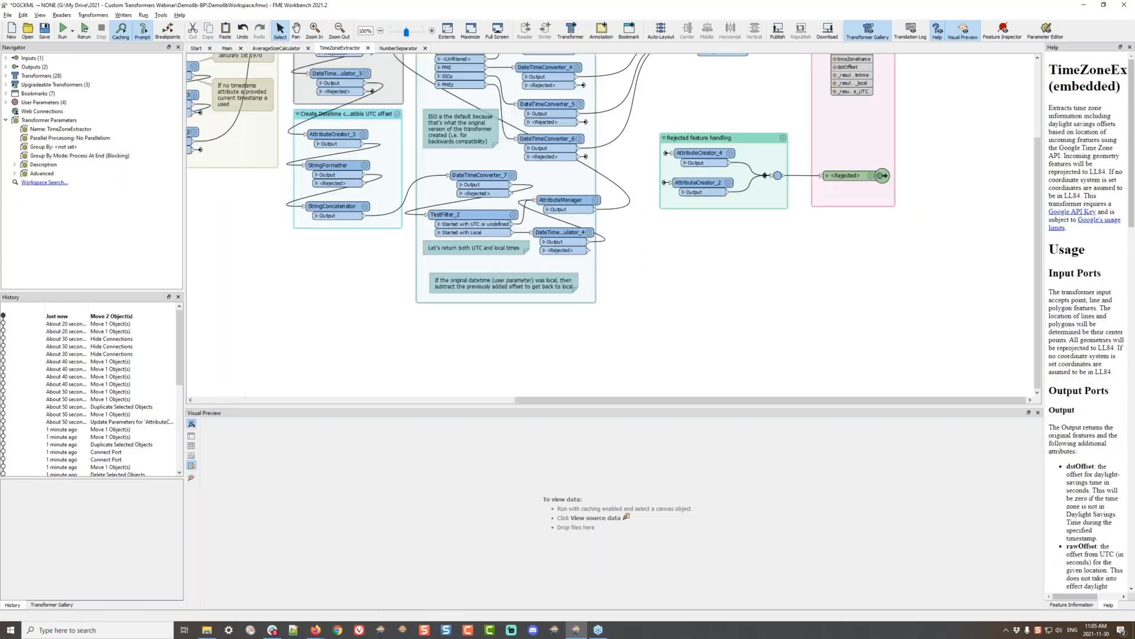
drag(673, 244, 673, 292)
click(701, 201)
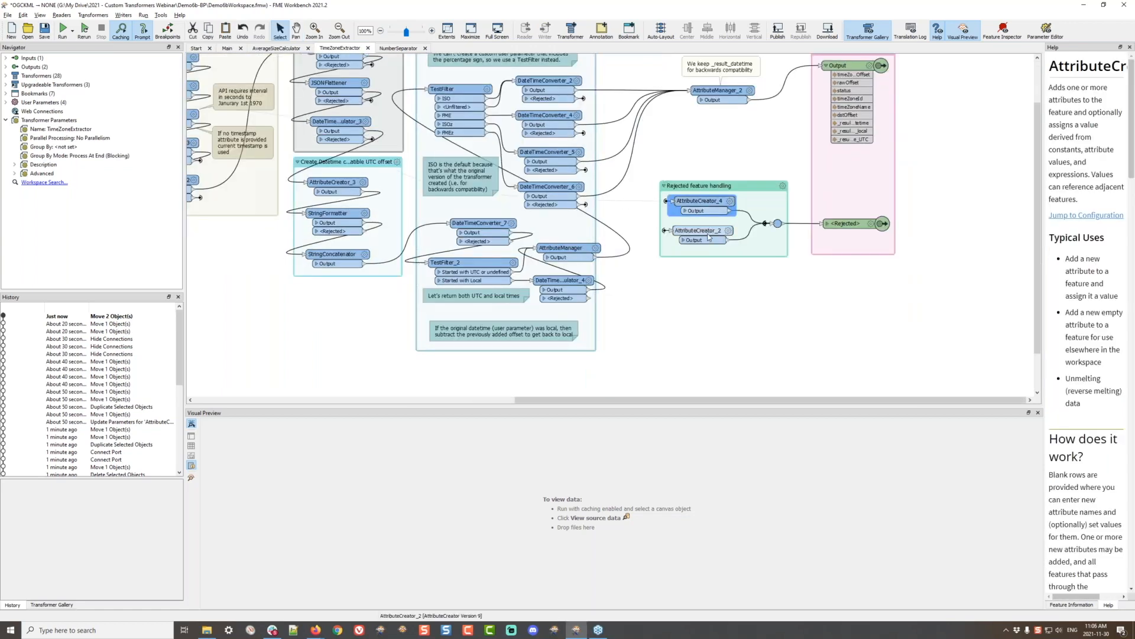
click(846, 223)
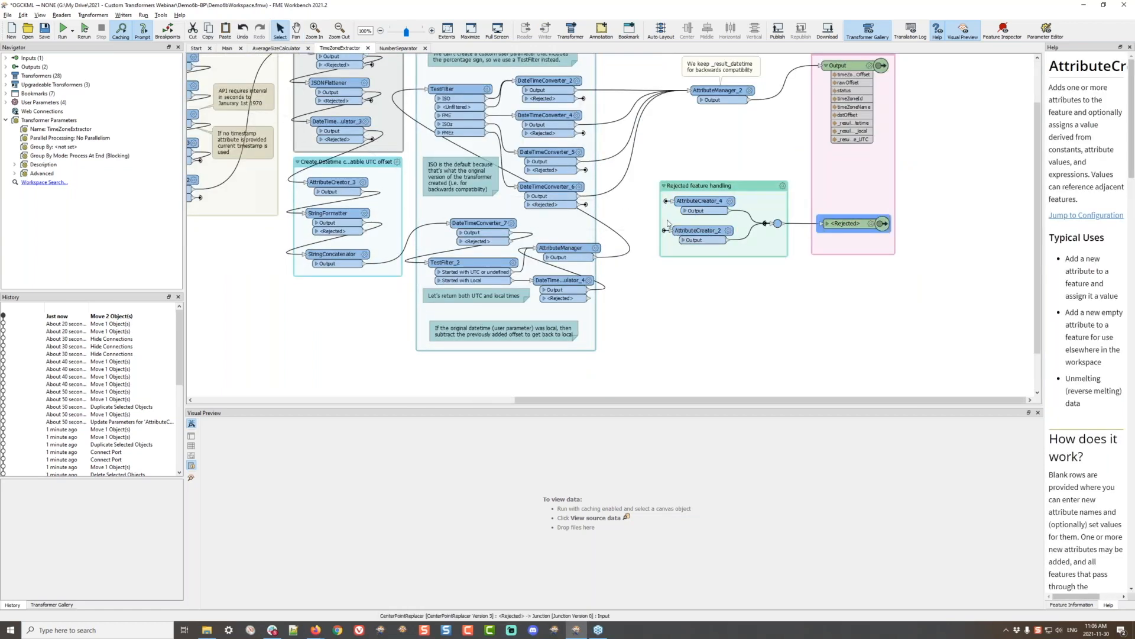
drag(669, 224, 945, 264)
click(945, 260)
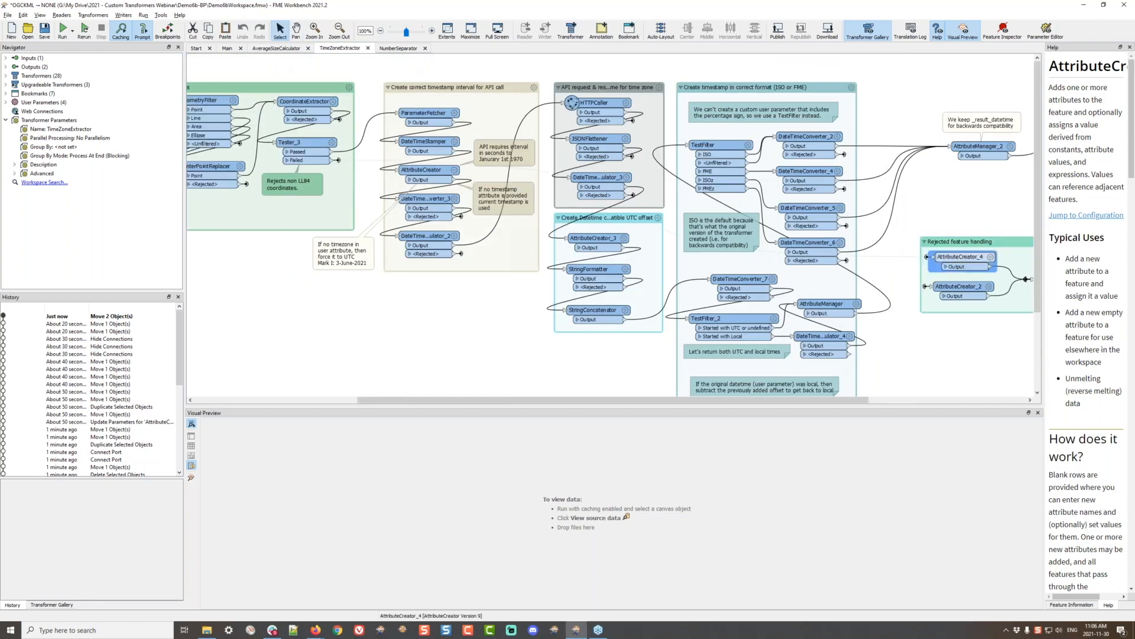
click(309, 164)
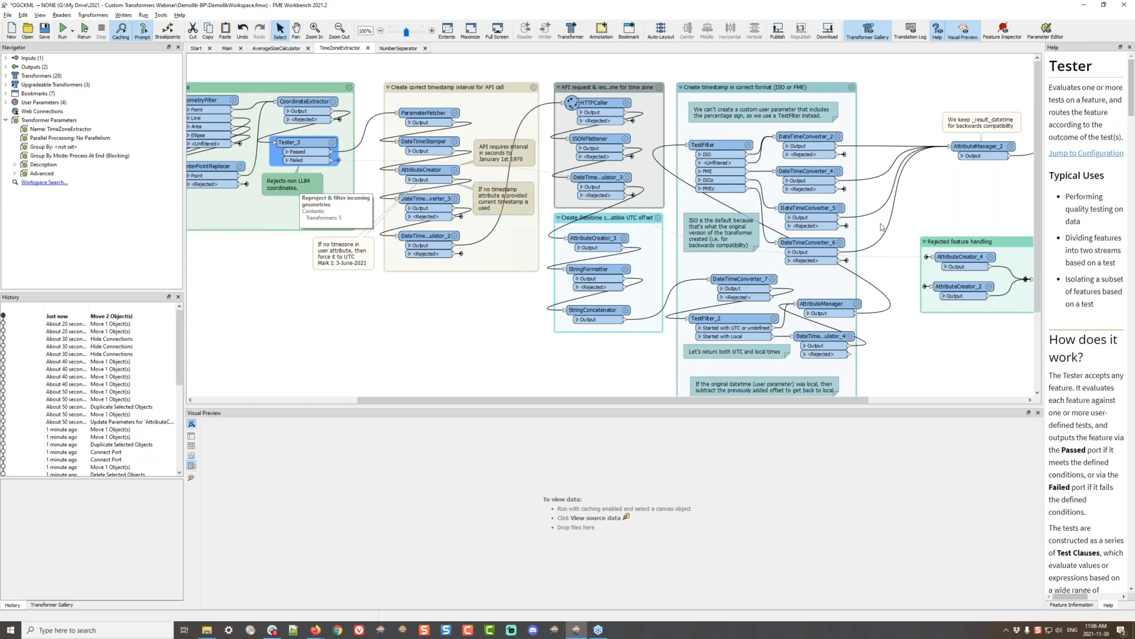
mouse_move(991, 258)
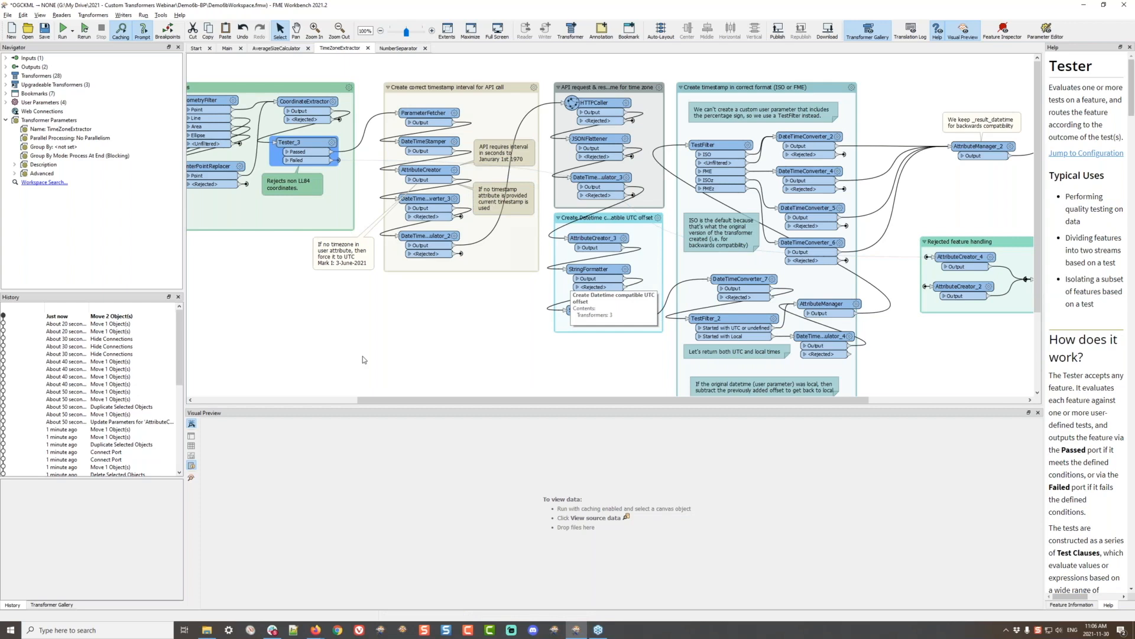
drag(303, 379, 516, 338)
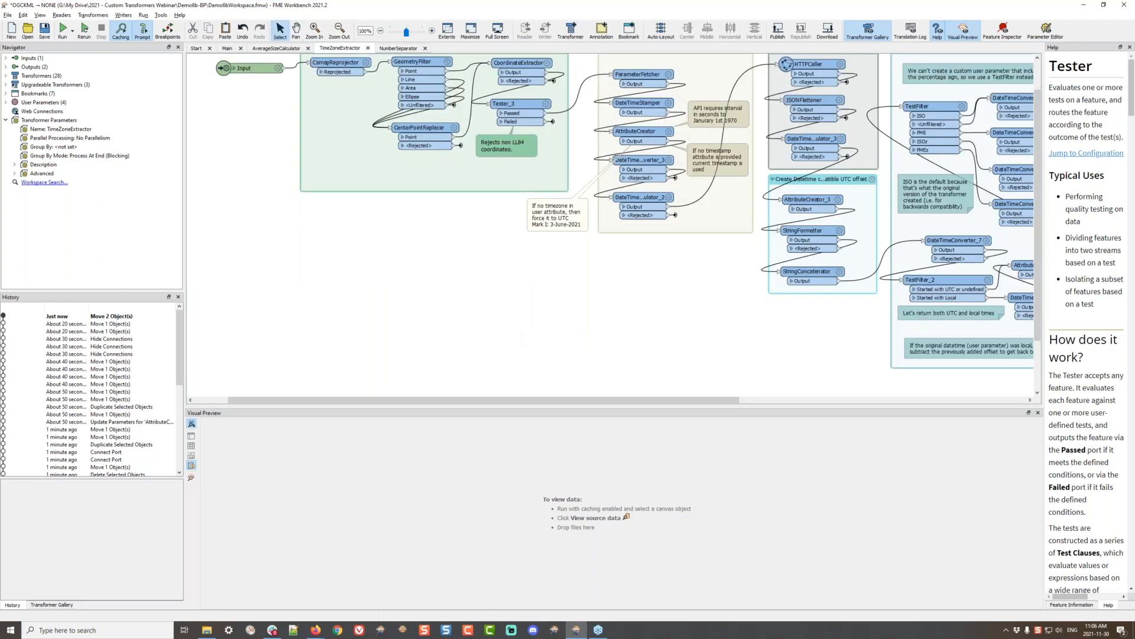
drag(706, 269, 519, 371)
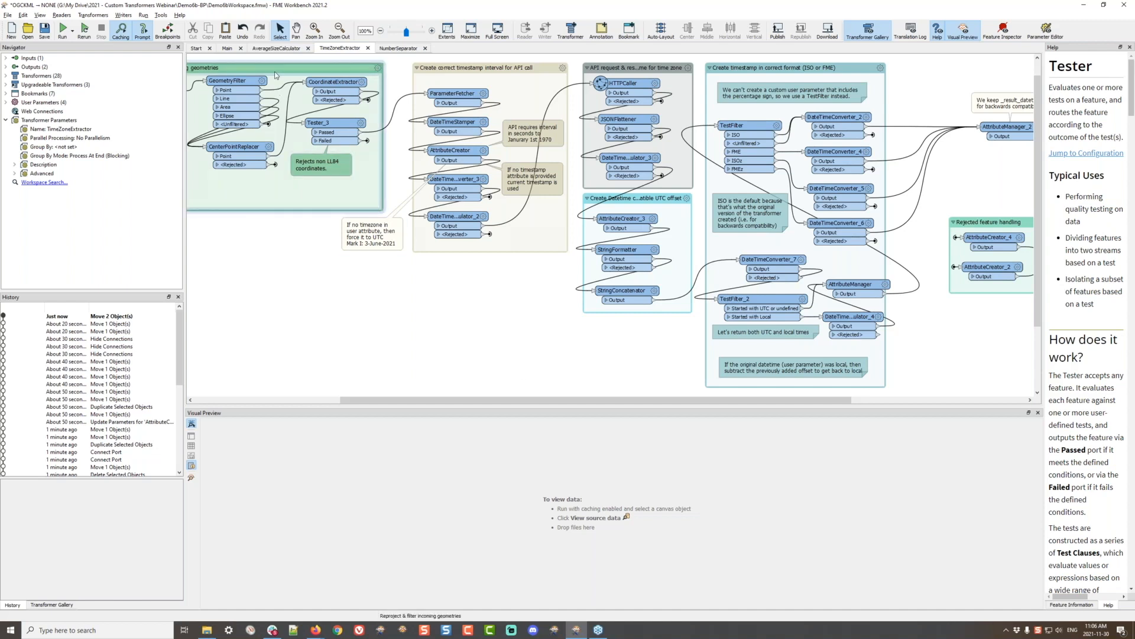
click(227, 49)
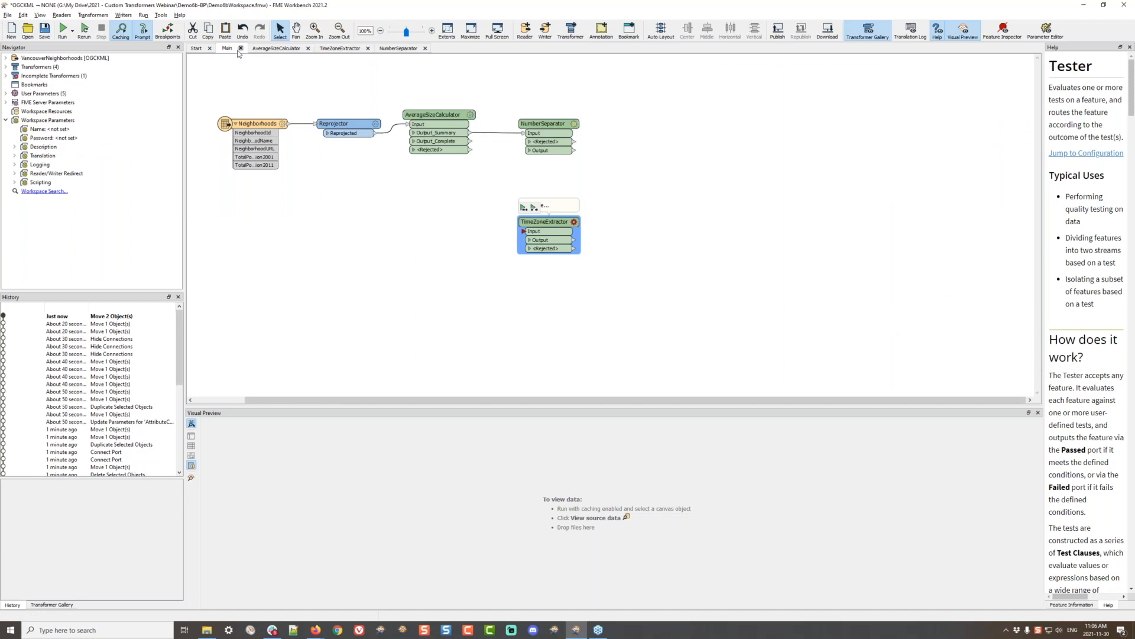
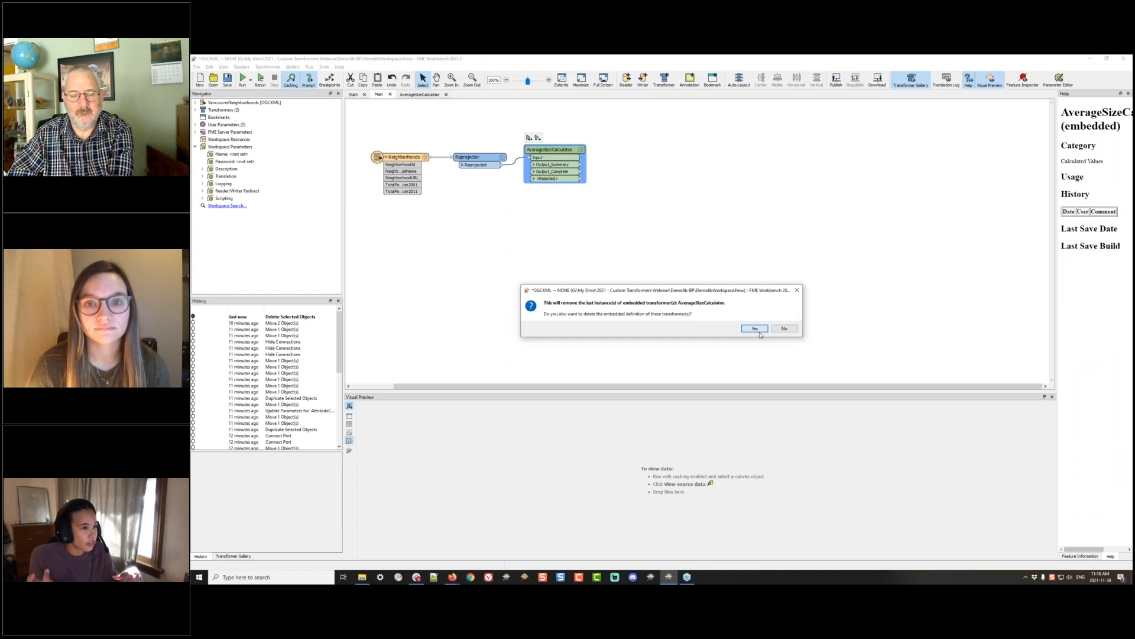
Confirm deleting the embedded AverageSizeCalculator definition, and insert the AverageAreaCalculator custom transformer aligned beside Reprojector and connected to its output.
text(aver)
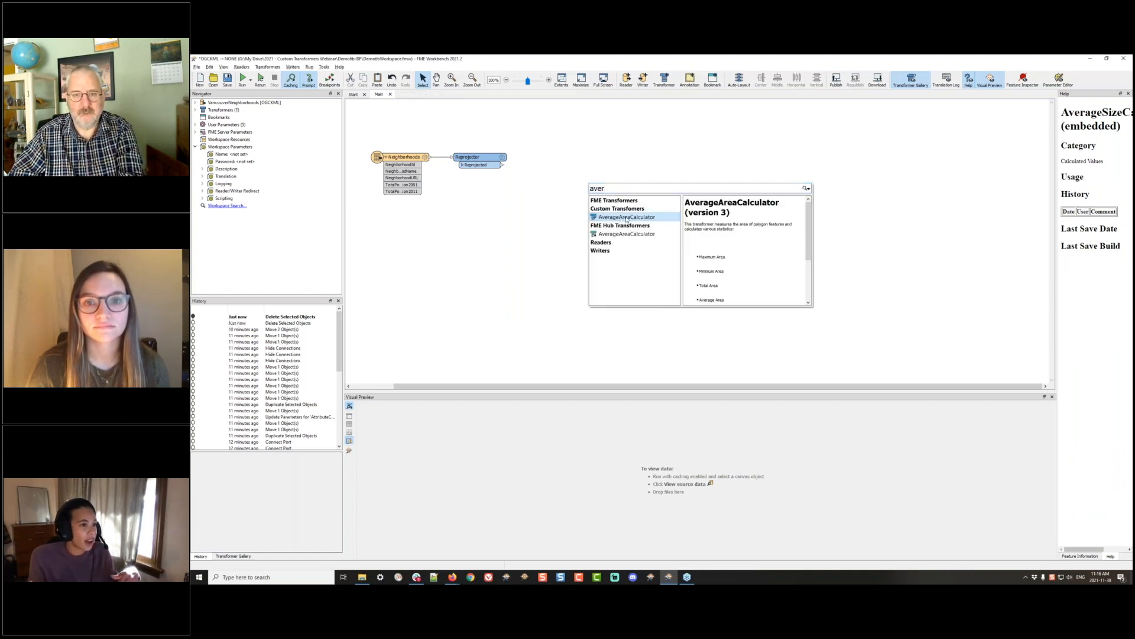
double_click(627, 217)
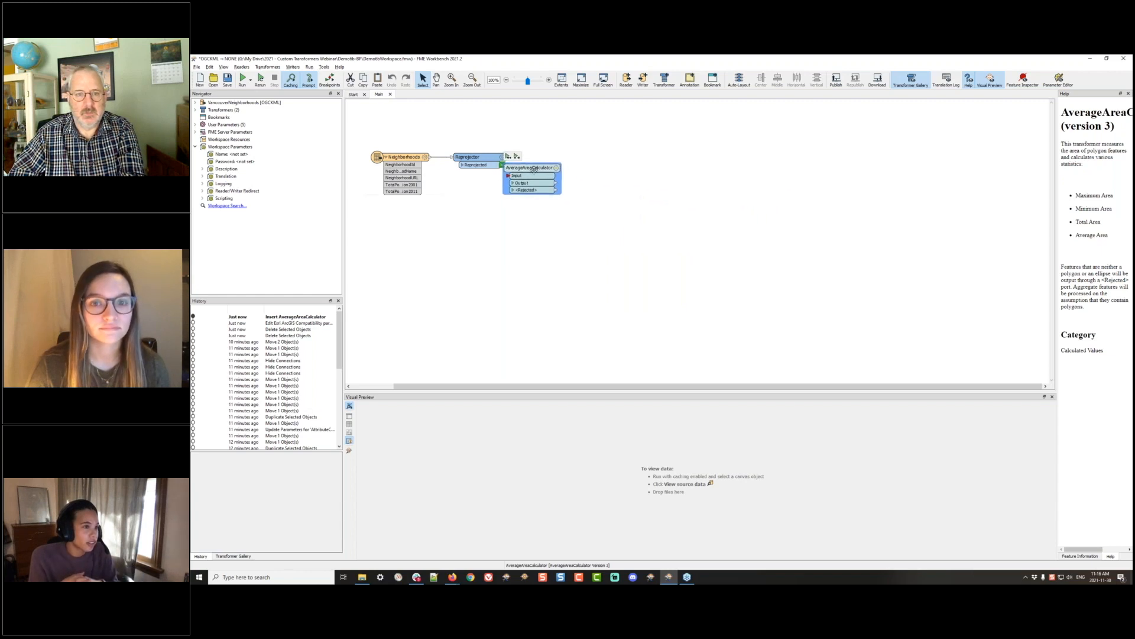
drag(538, 172, 557, 157)
click(557, 118)
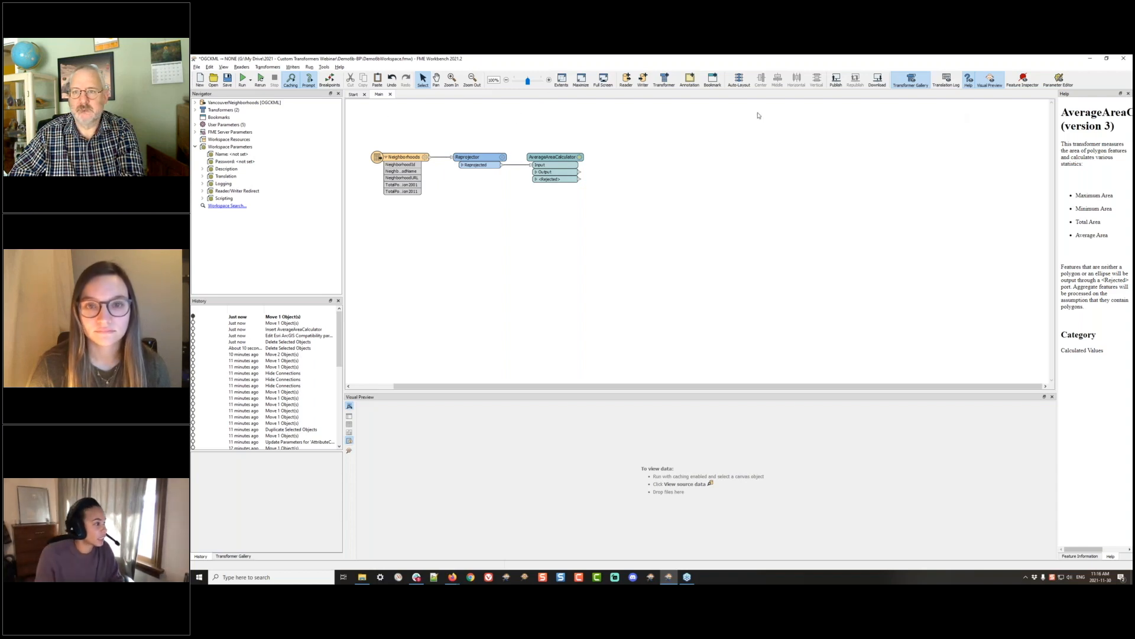
Start publishing the workspace to FME Server, switch to the FME Server site in the browser, and open its Engine > Transformers resources folder.
click(833, 81)
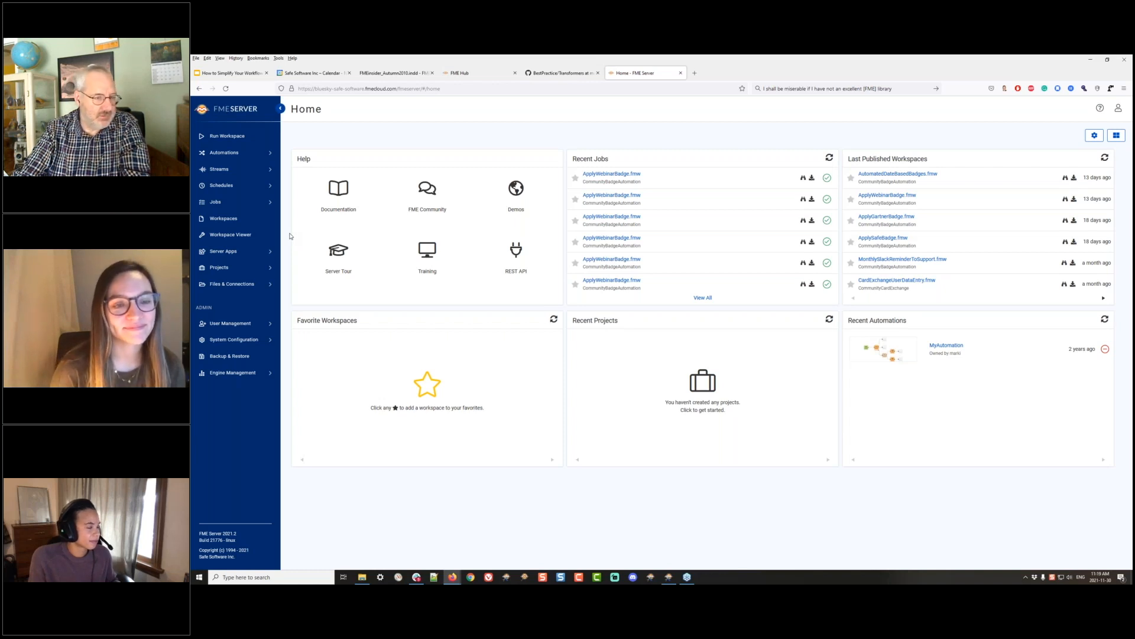
click(240, 284)
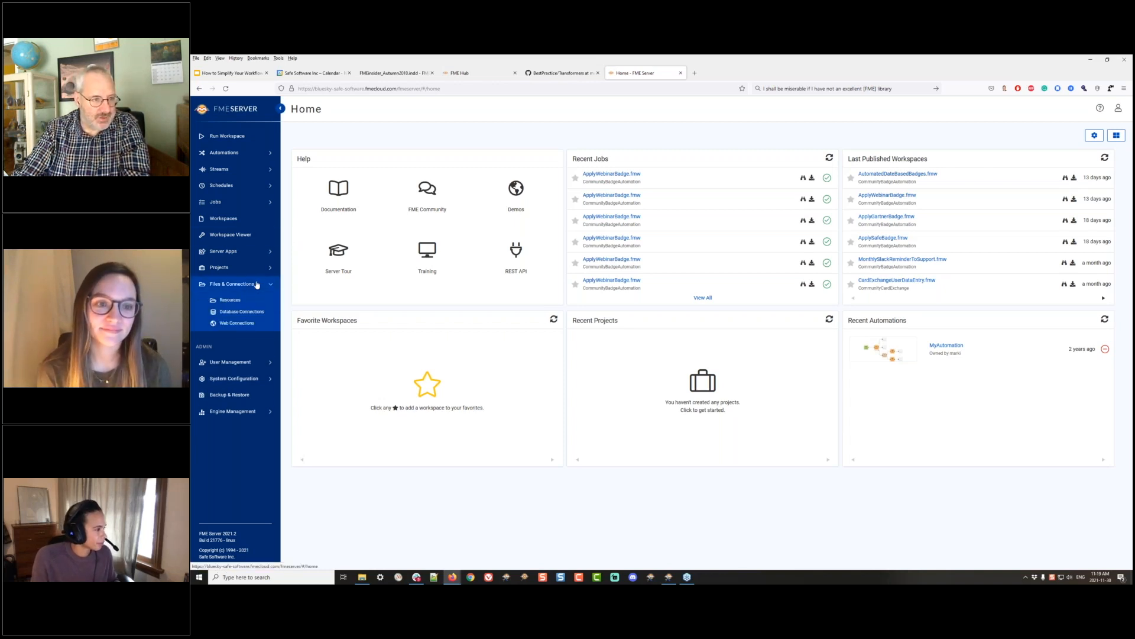
click(237, 300)
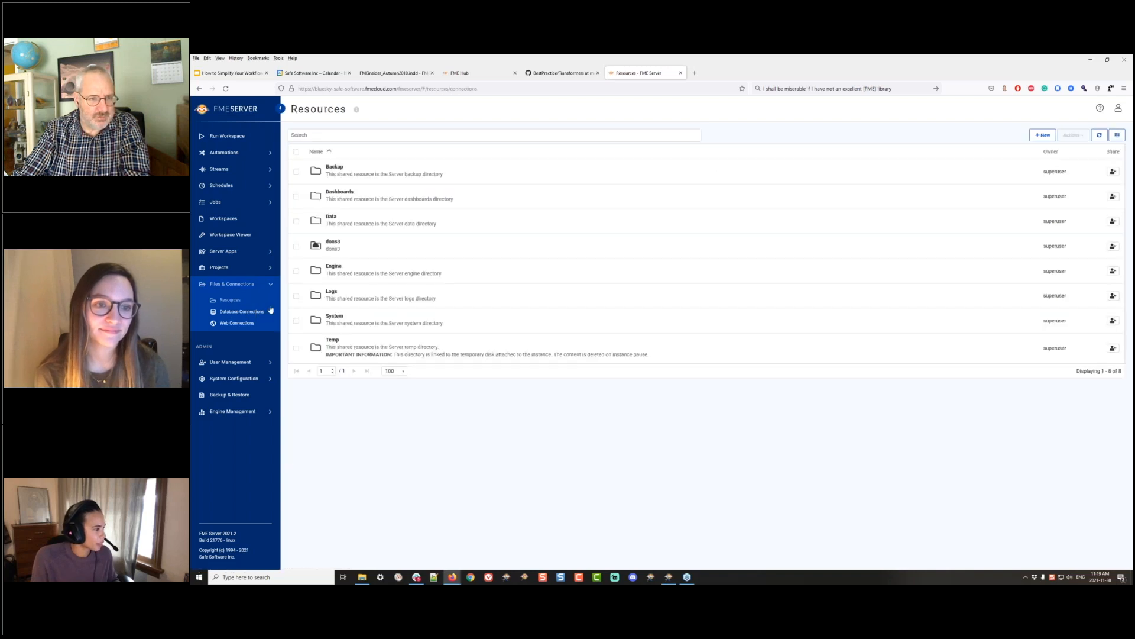
click(334, 266)
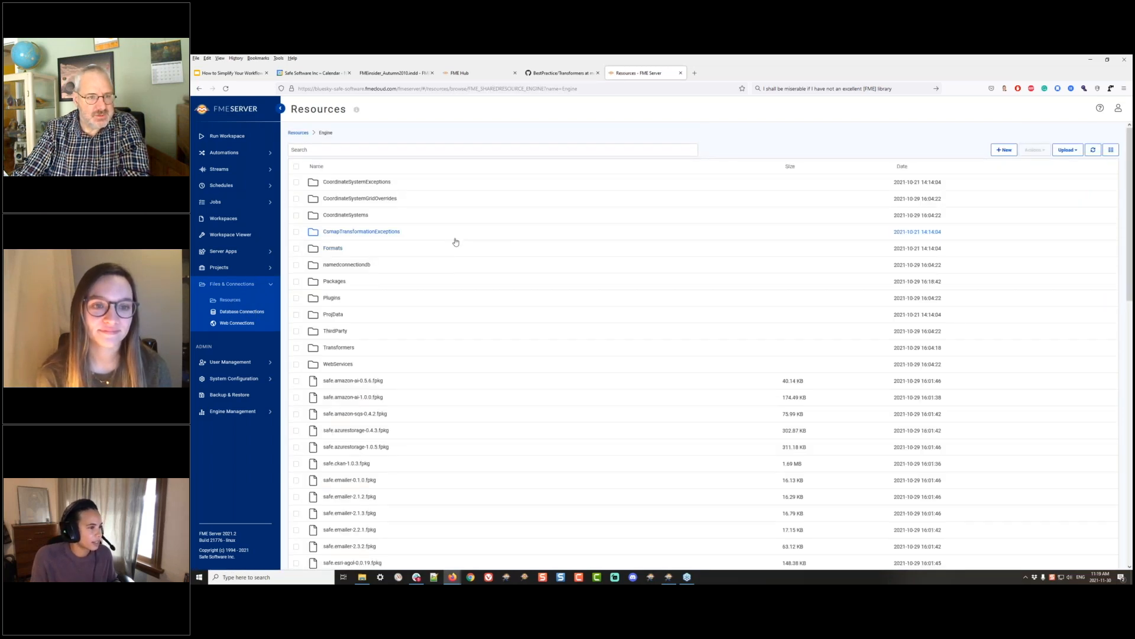
click(338, 348)
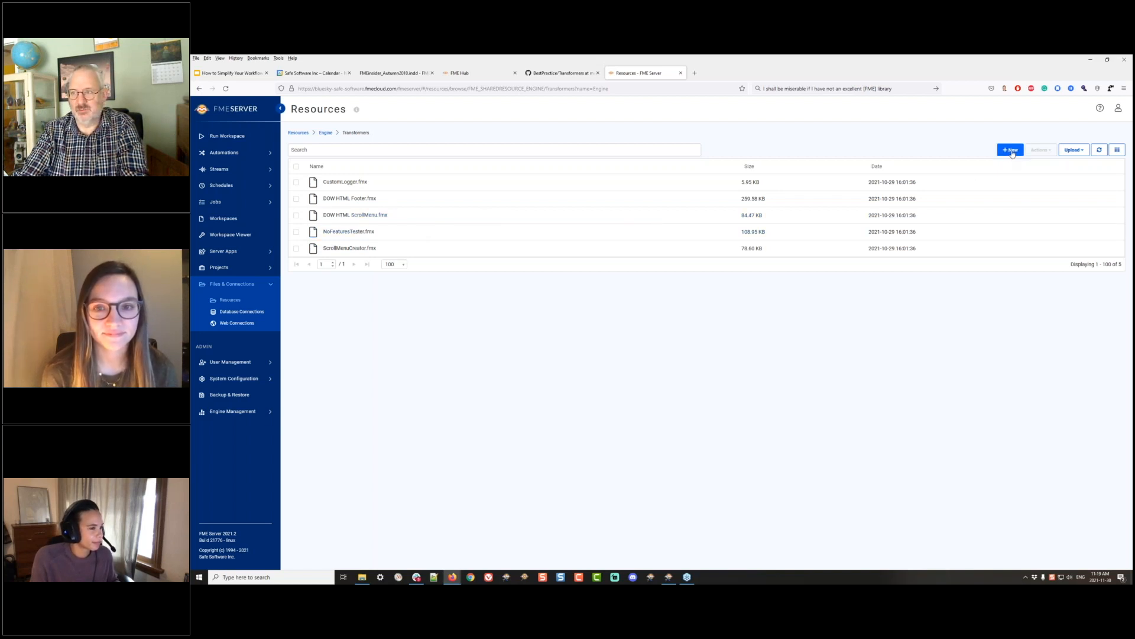
Upload AddressAbbreviationValidator.fmx from Documents\FME\Transformers to the server's Transformers folder, and switch back to FME Workbench.
click(1074, 149)
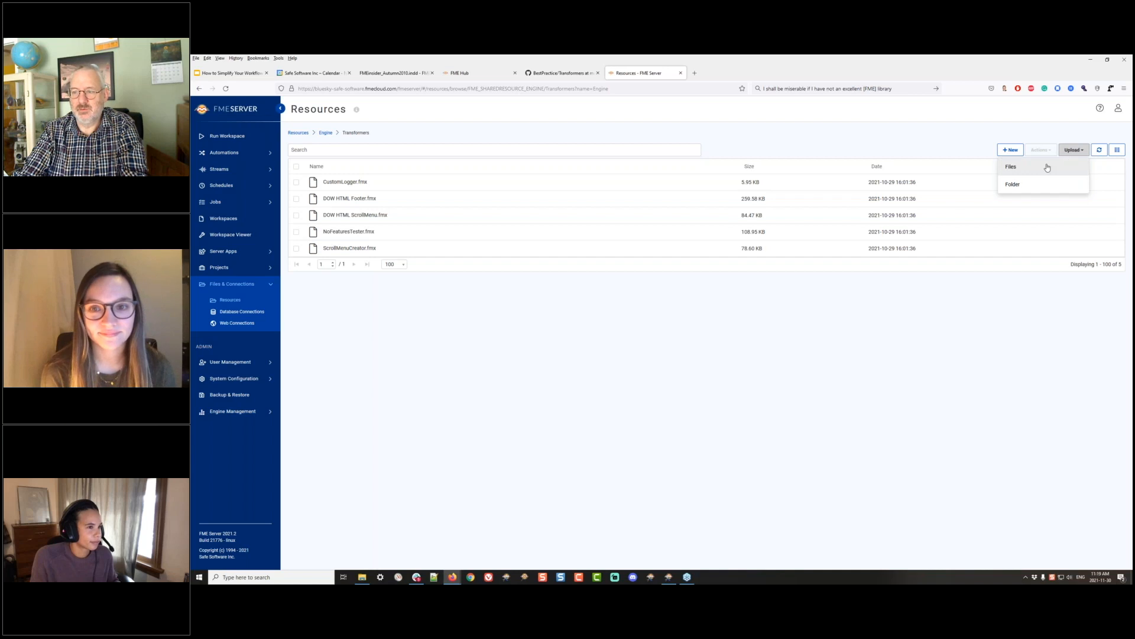
click(1047, 168)
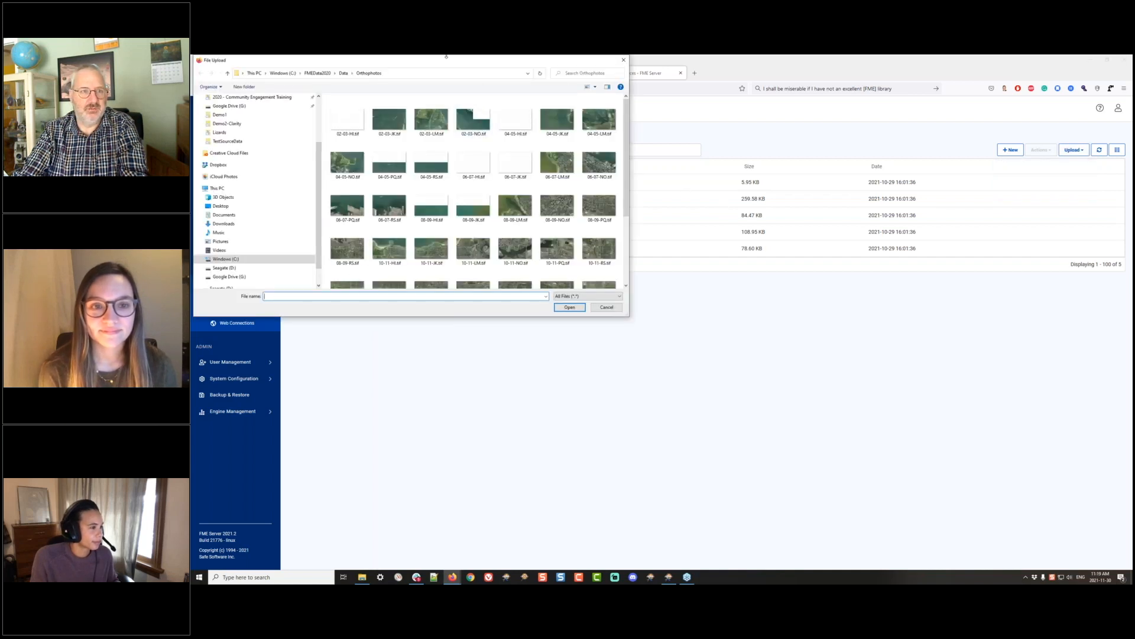
drag(447, 63, 611, 147)
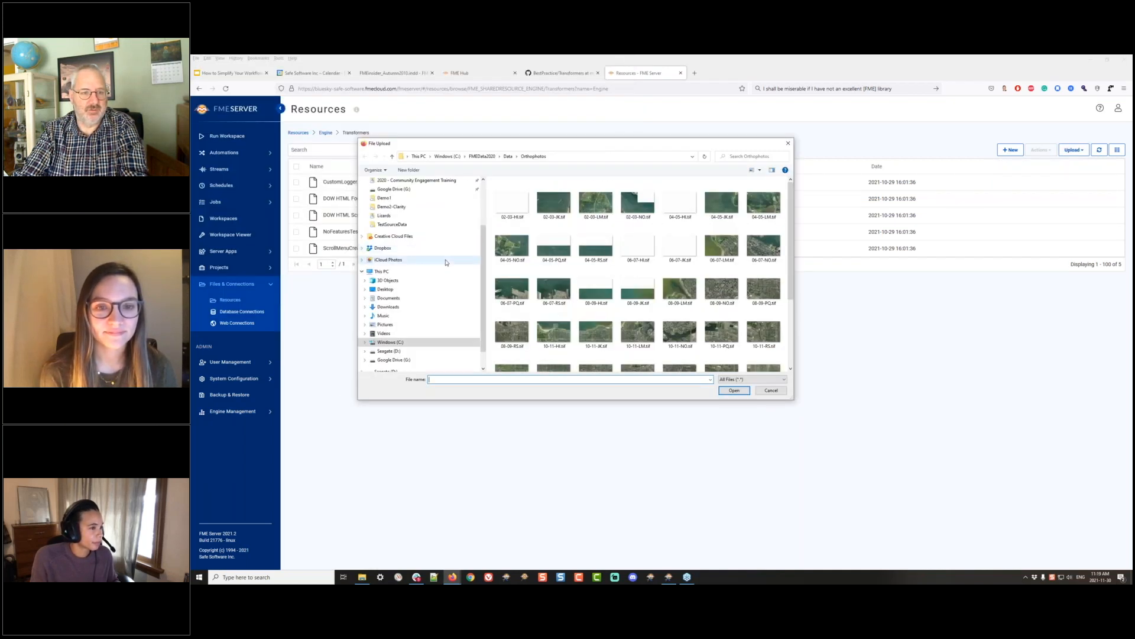
scroll(446, 263, up, 3)
click(389, 212)
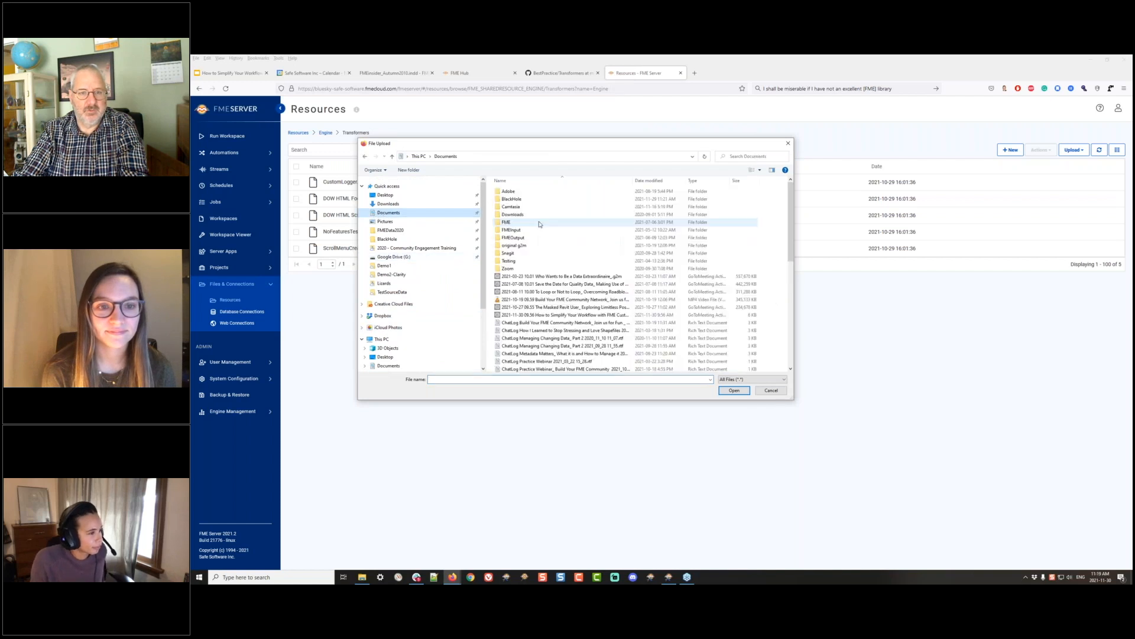
double_click(505, 221)
click(514, 262)
double_click(515, 261)
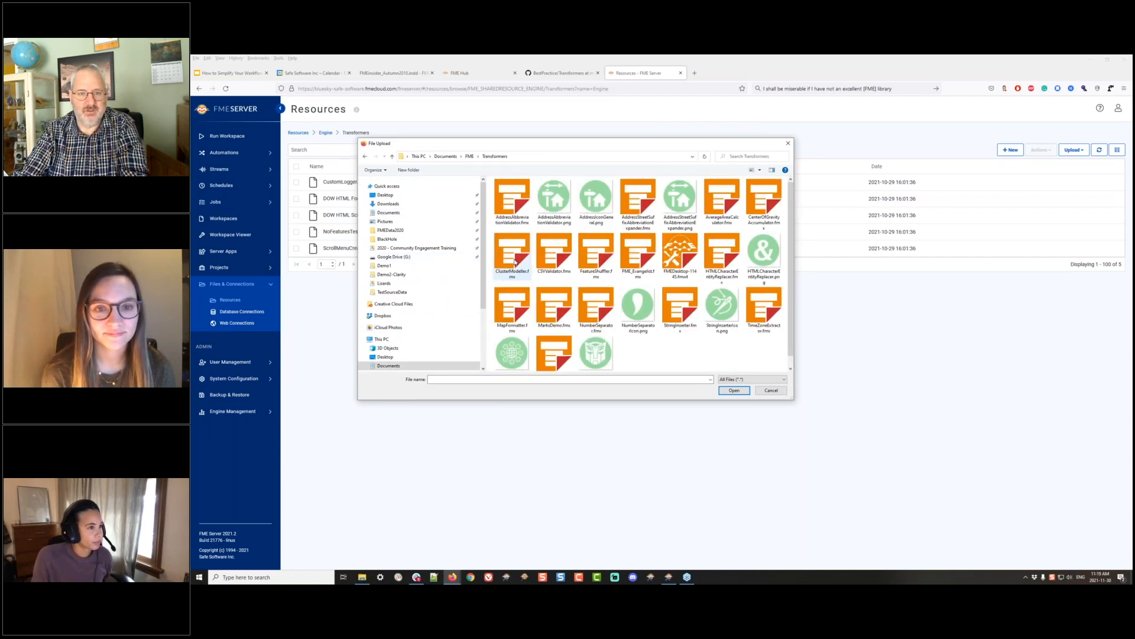
double_click(518, 202)
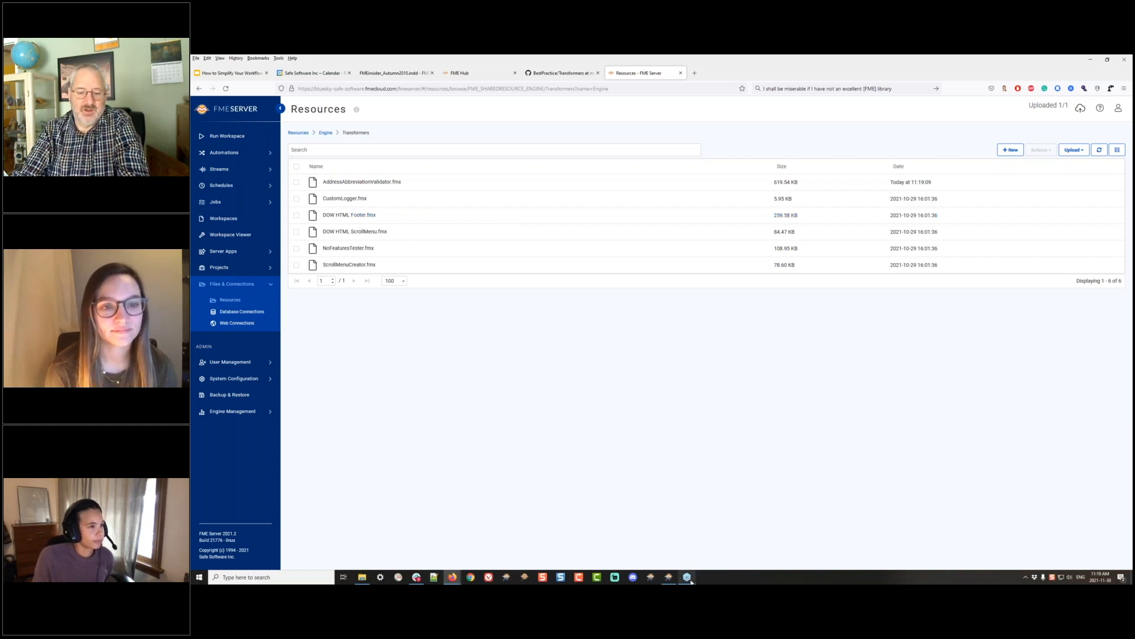
click(668, 576)
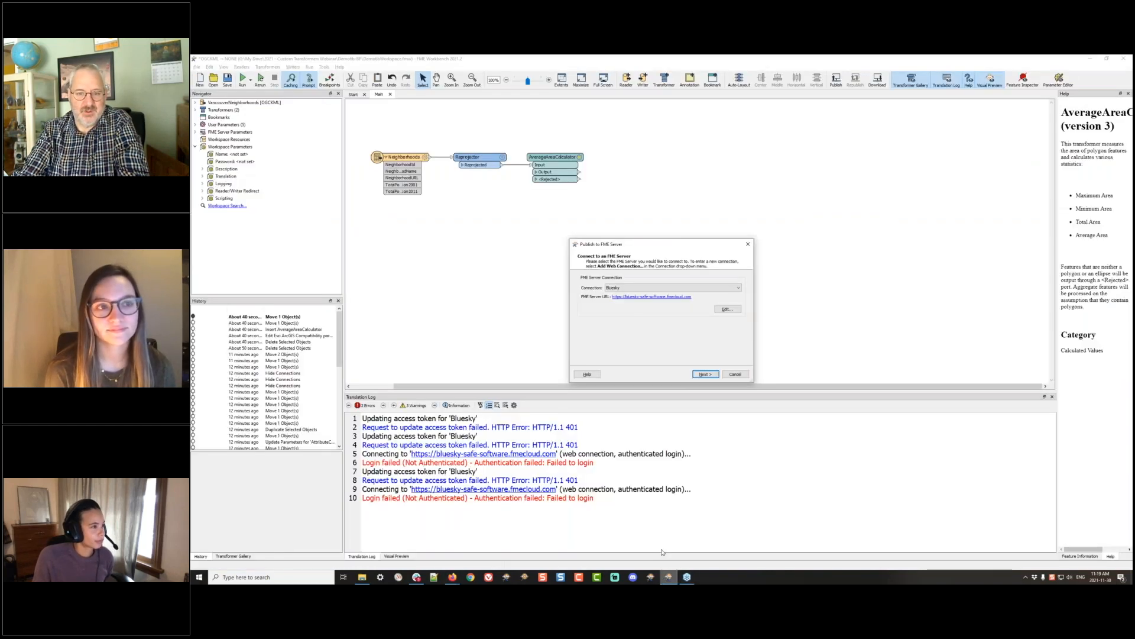
Edit the Bluesky FME Server connection, re-enter the account password, authenticate, and continue to the Publish Workspace settings.
click(726, 308)
double_click(680, 314)
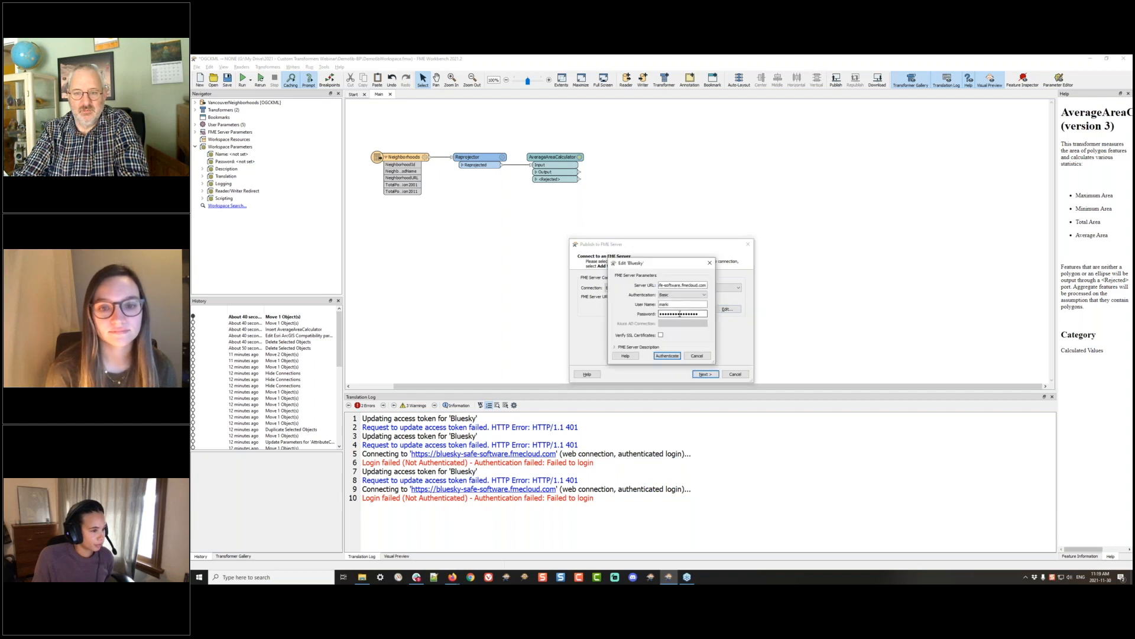
text(•••••)
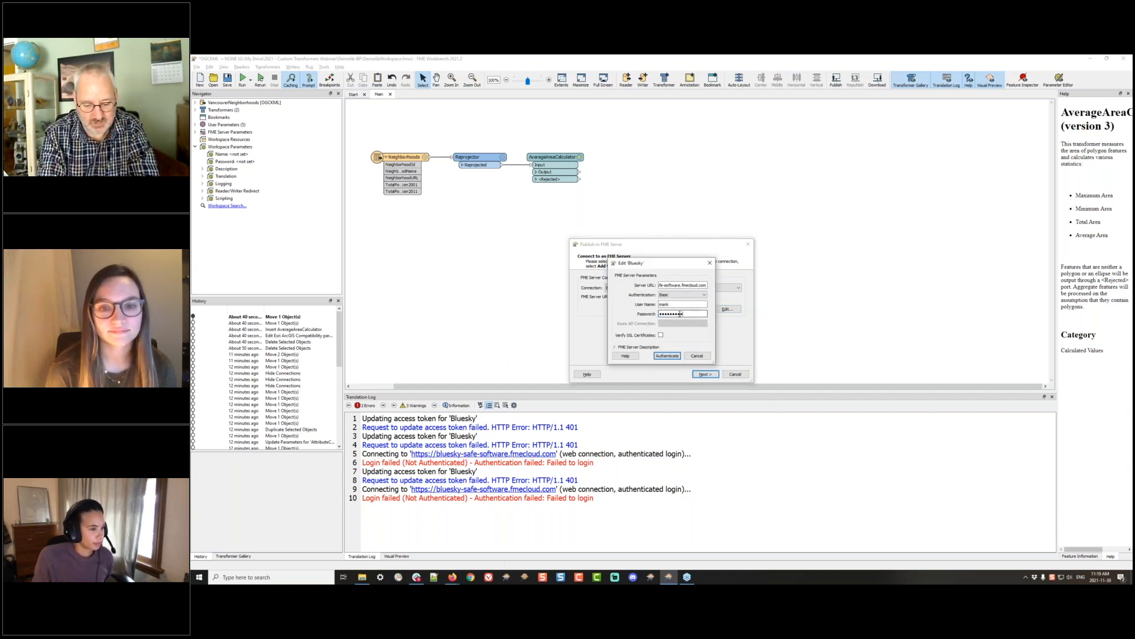
text(••••••••••)
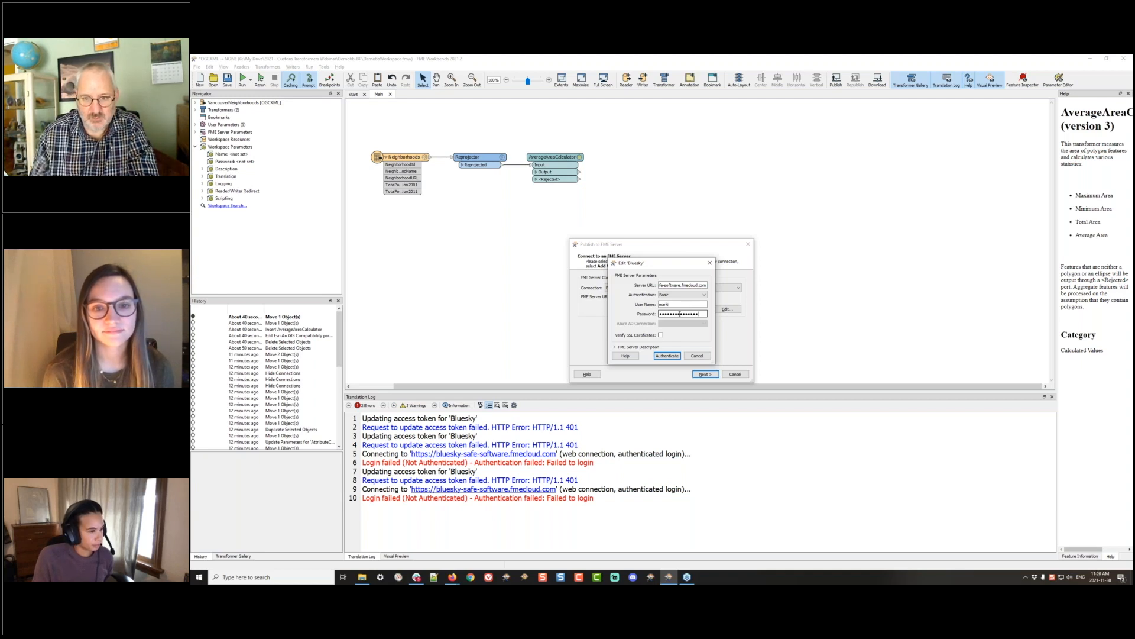
click(667, 355)
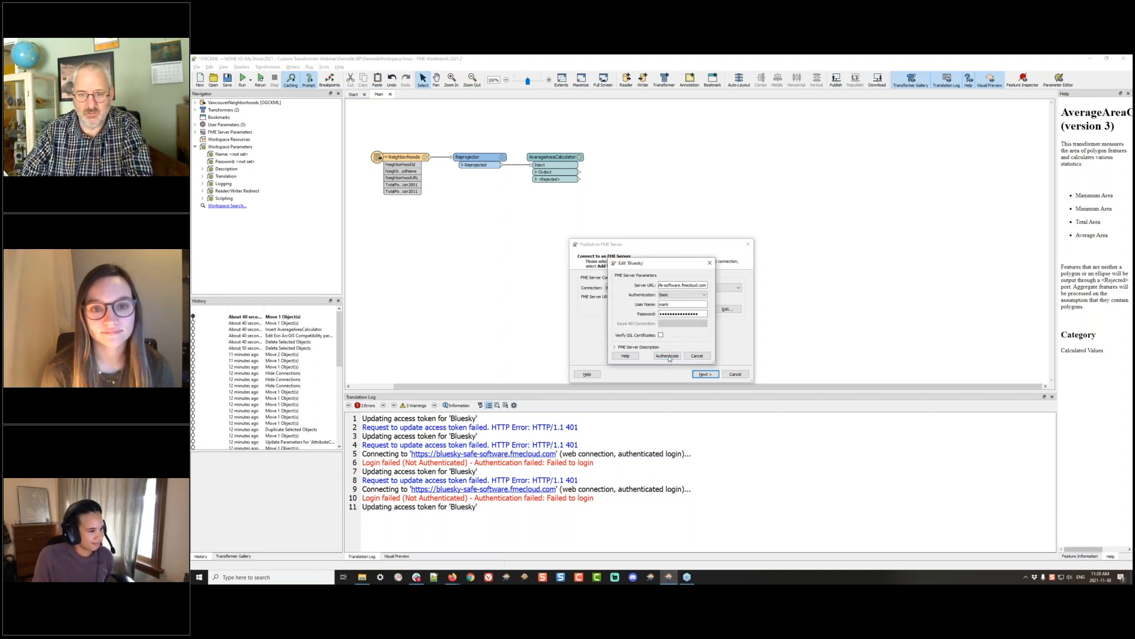
click(704, 374)
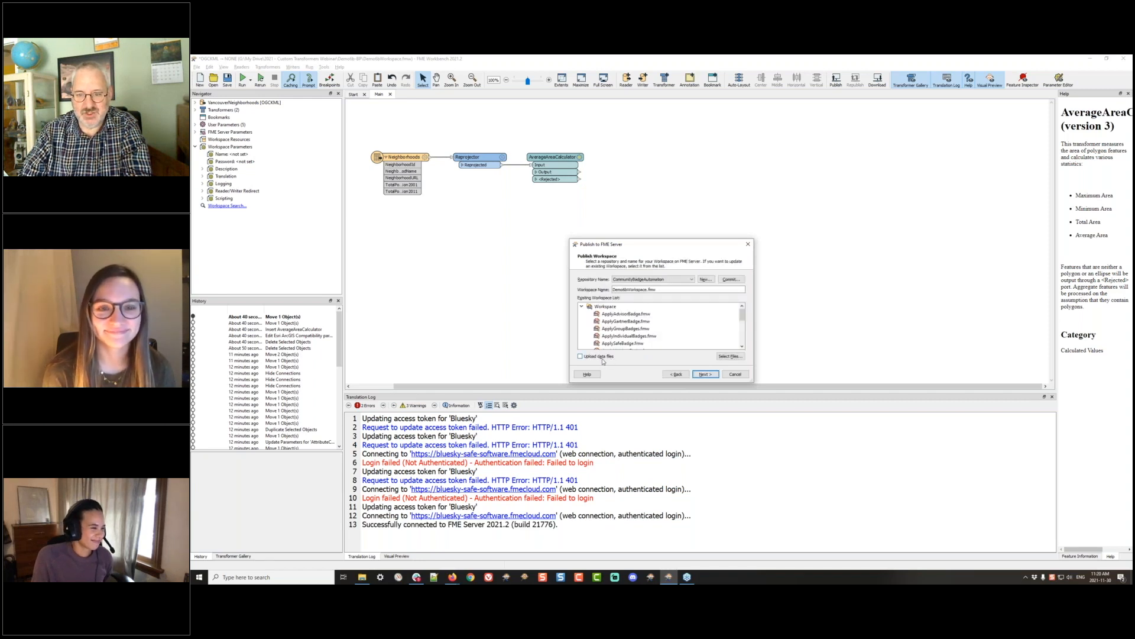
Review the data files selectable for upload and the option to add more, and cancel publishing the workspace.
click(730, 357)
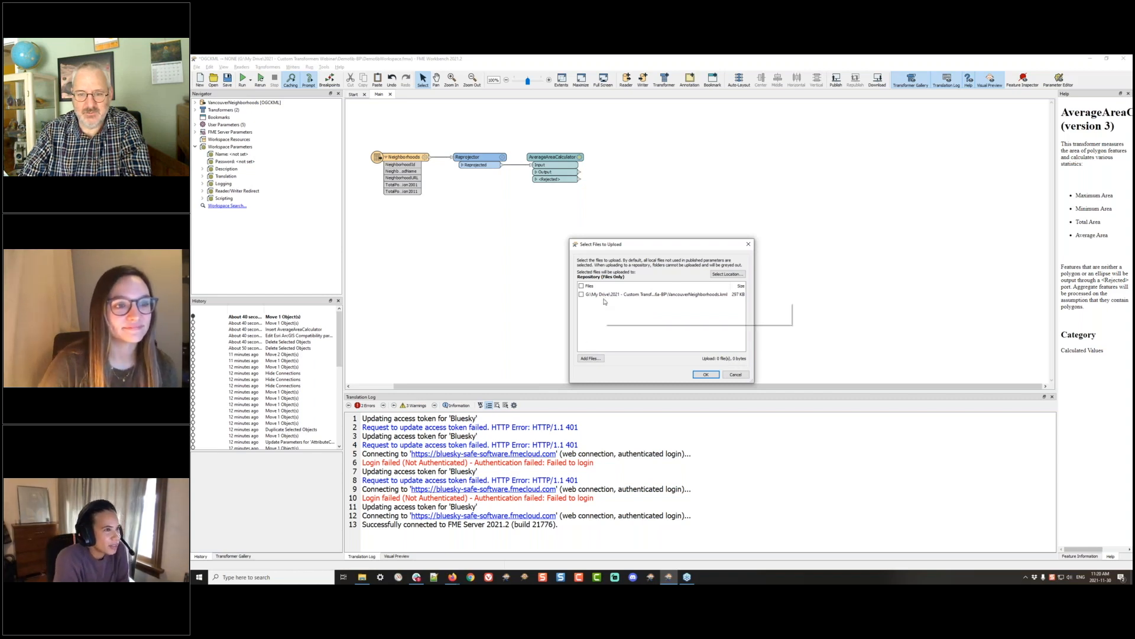
click(590, 359)
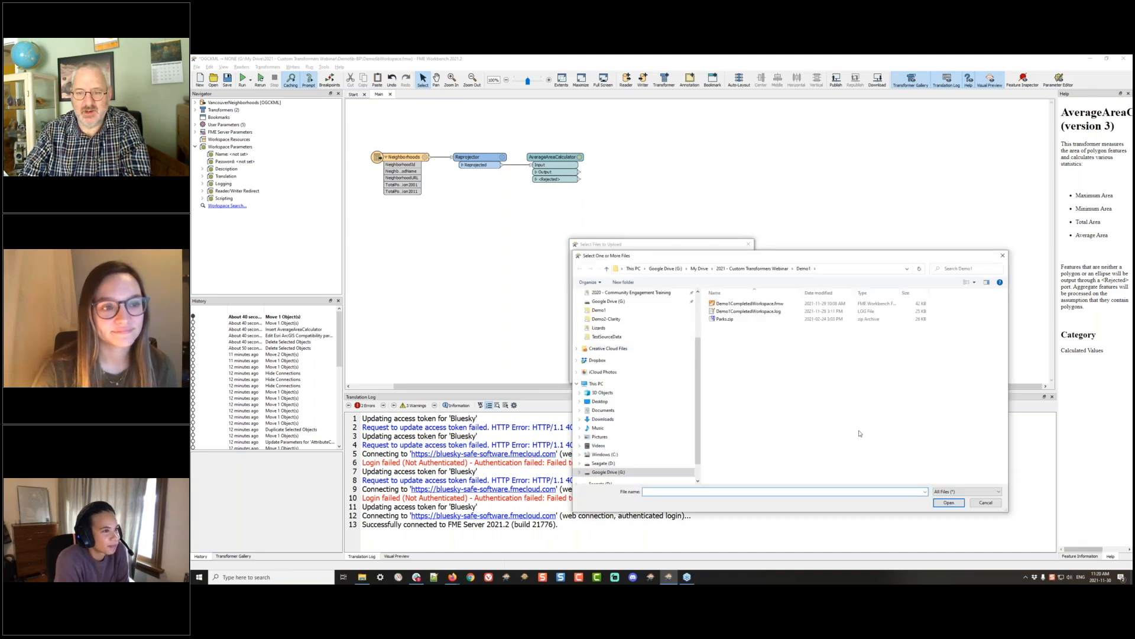
click(982, 503)
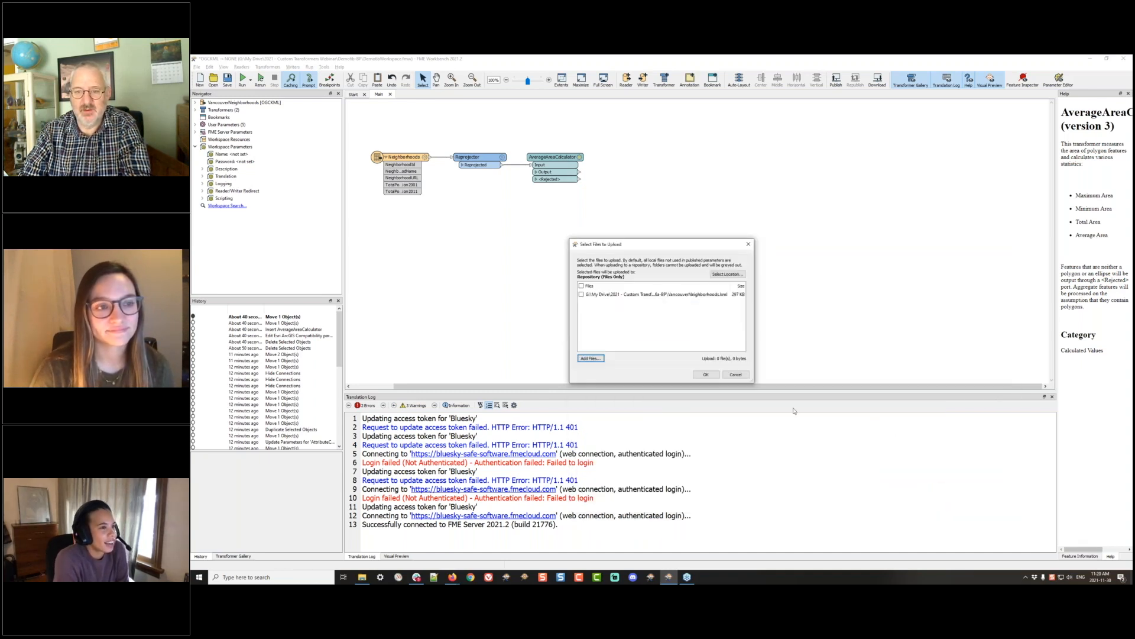
click(735, 375)
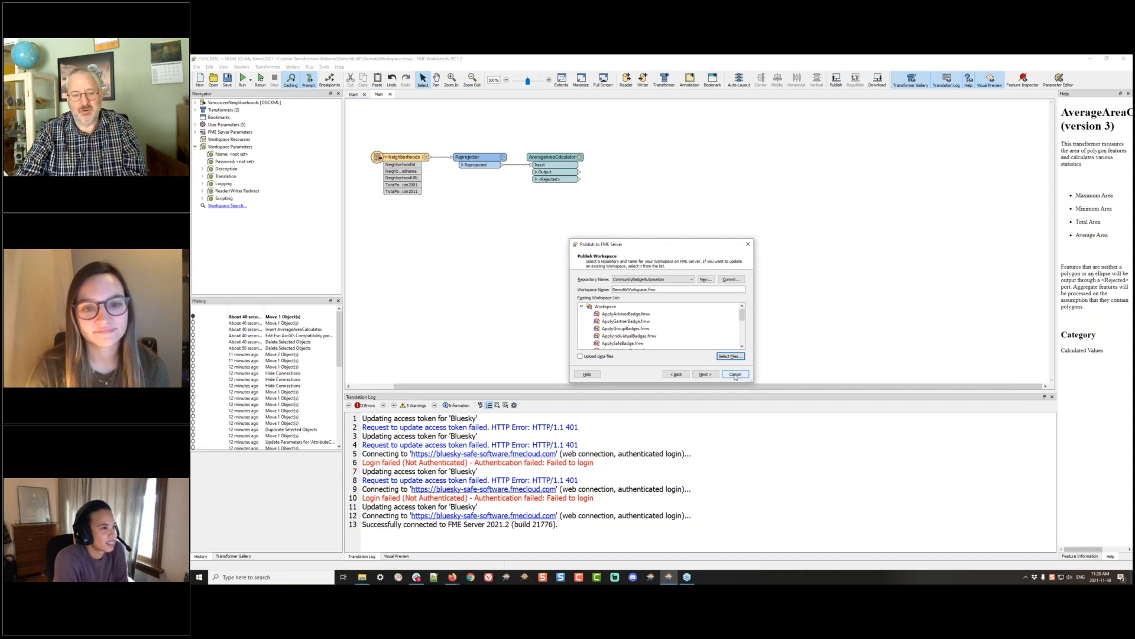
click(735, 375)
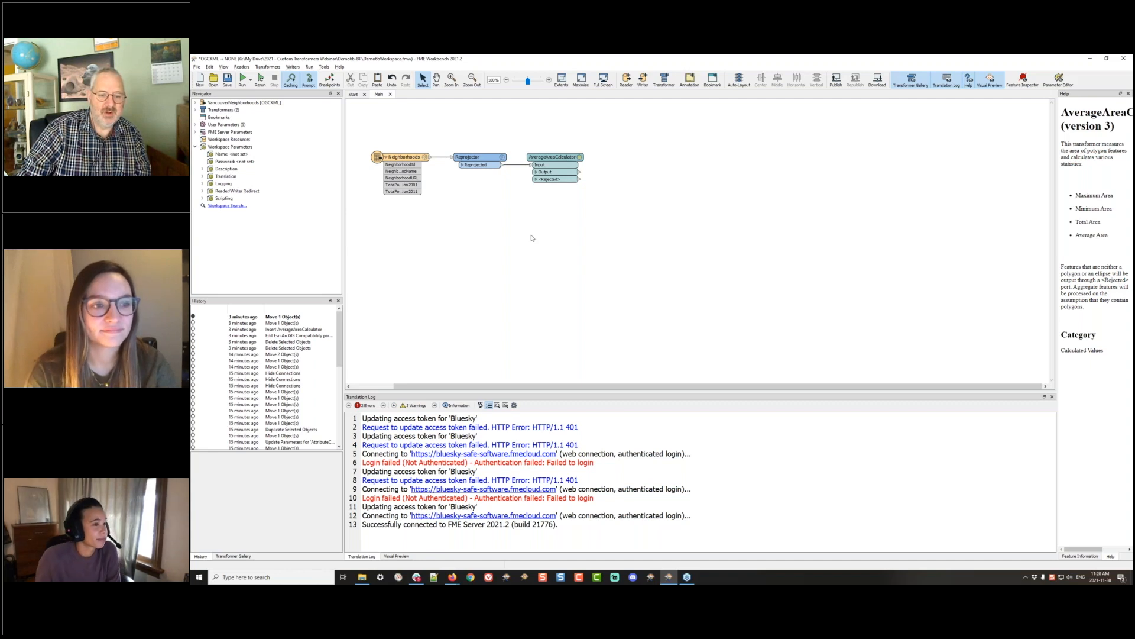
View the server's Engine > Transformers folder in the browser, and return to FME Workbench to show the Transformer Gallery.
click(1089, 59)
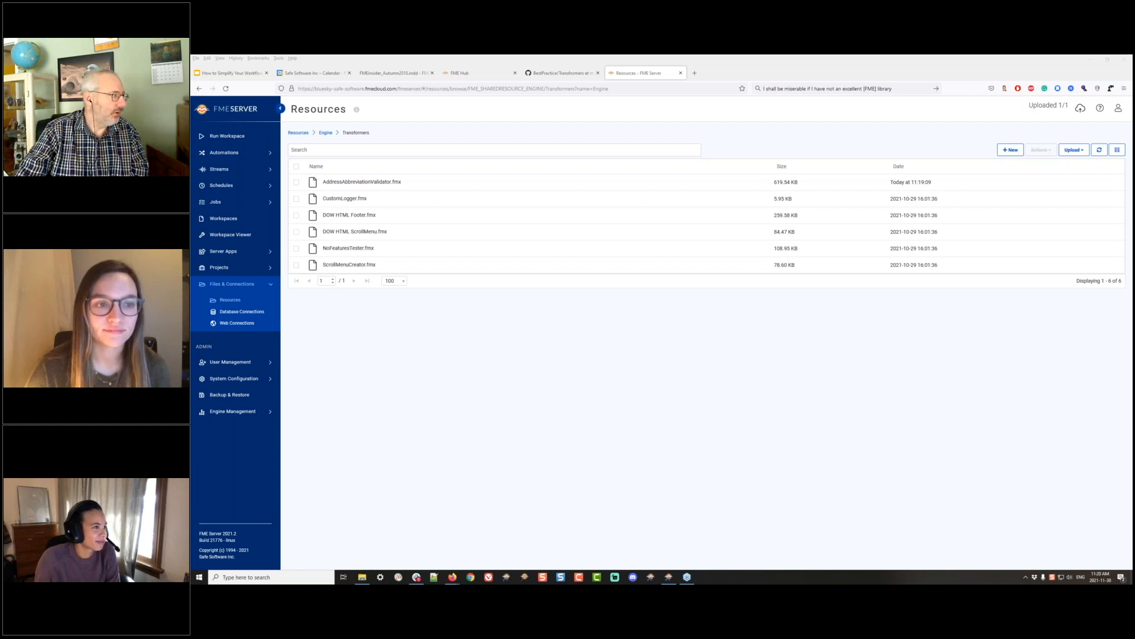
click(667, 579)
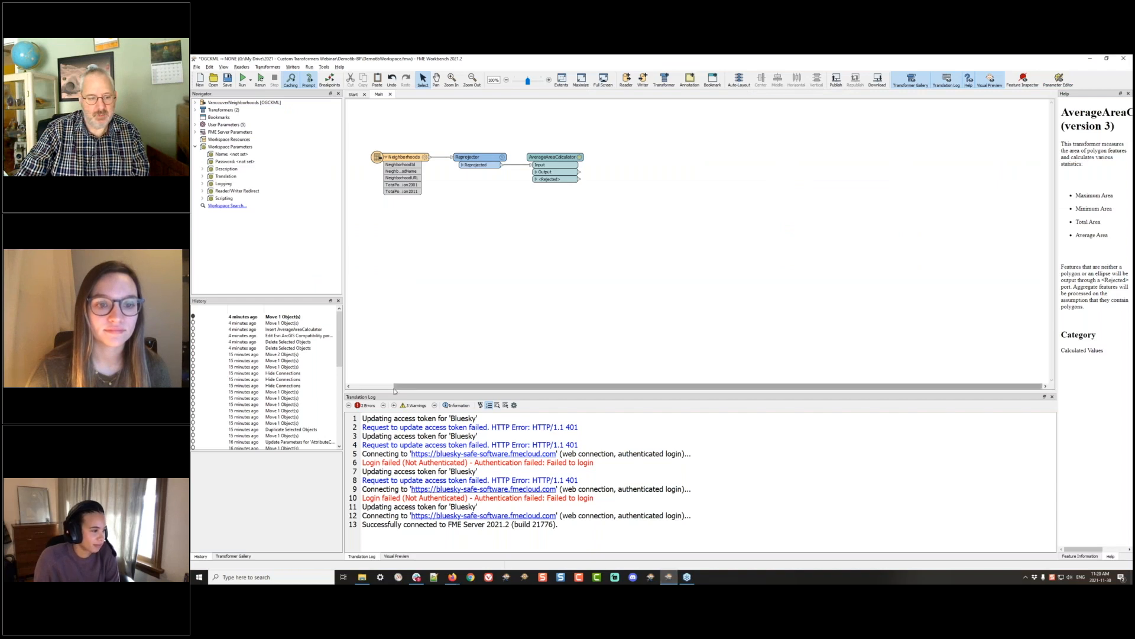
click(232, 555)
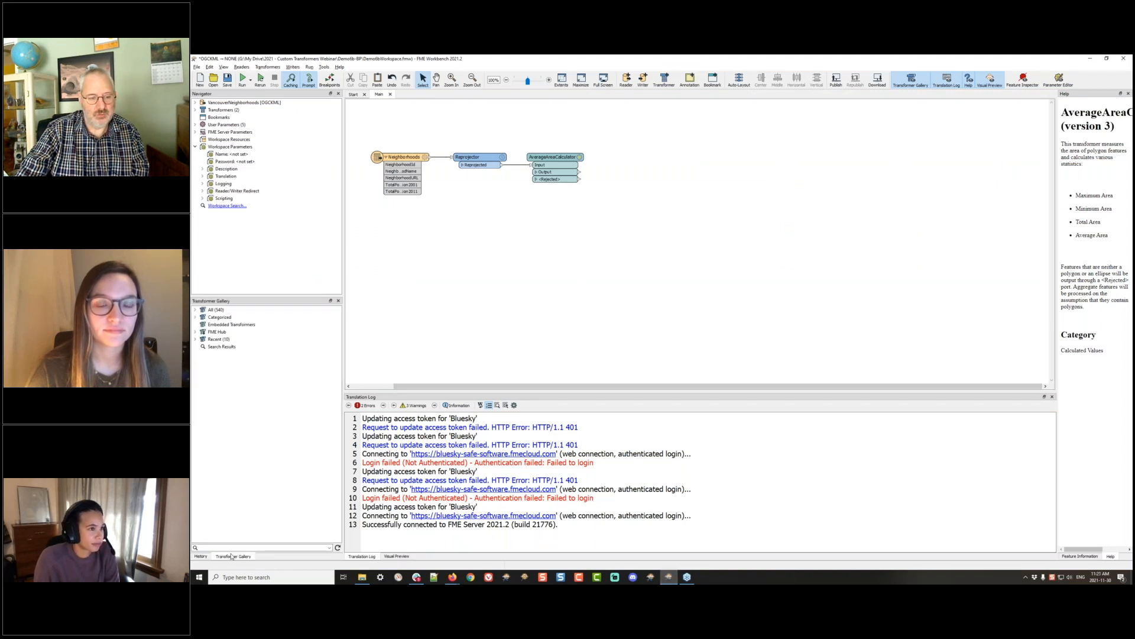
Move AverageAreaCalculator slightly farther from Reprojector, and dock the Transformer Gallery together with the Navigator and History.
drag(557, 158, 570, 157)
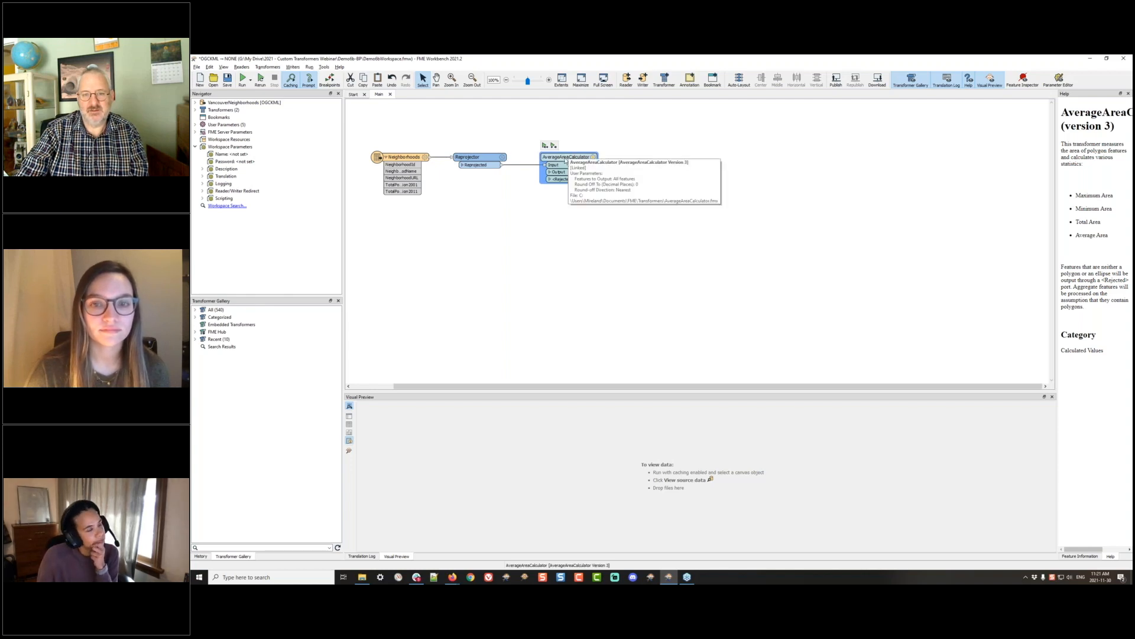
right_click(565, 160)
click(811, 213)
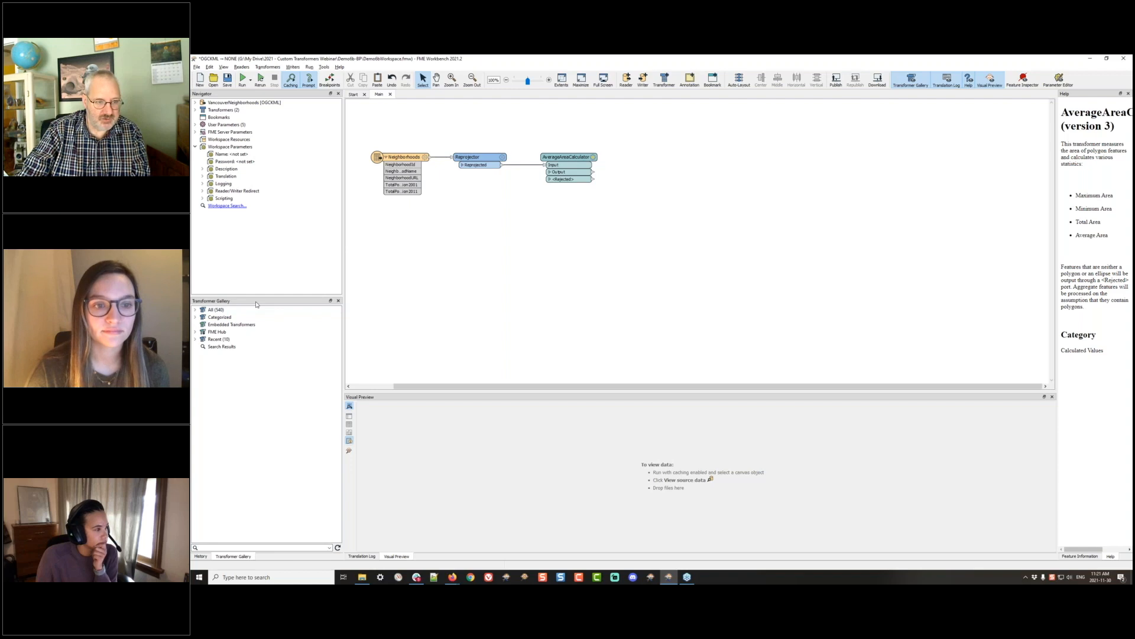
drag(320, 300, 759, 137)
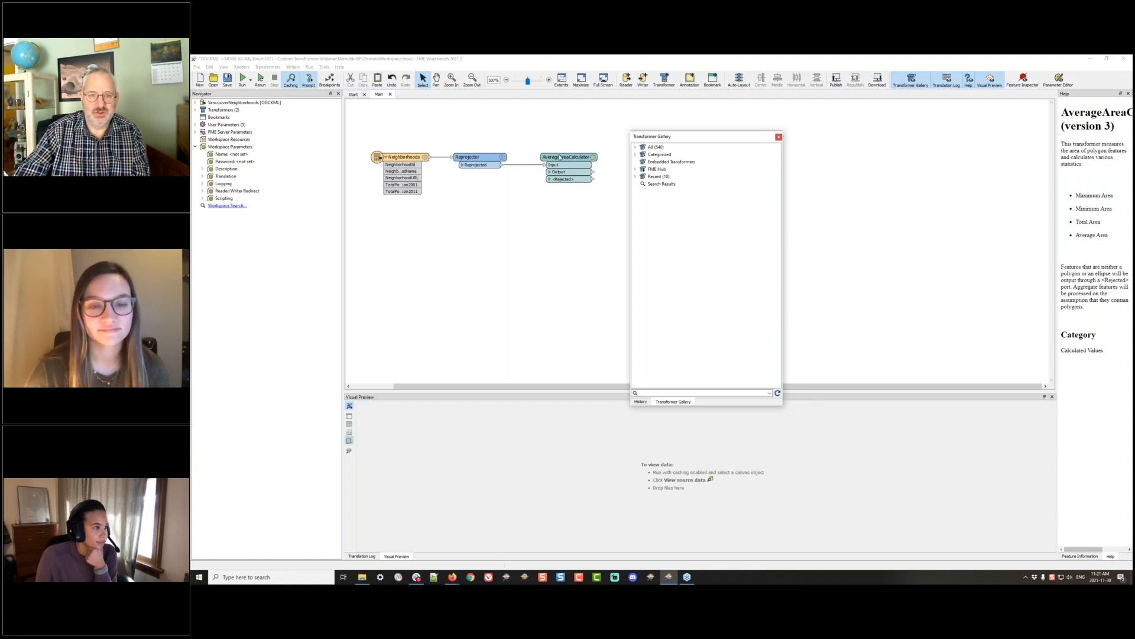
click(558, 175)
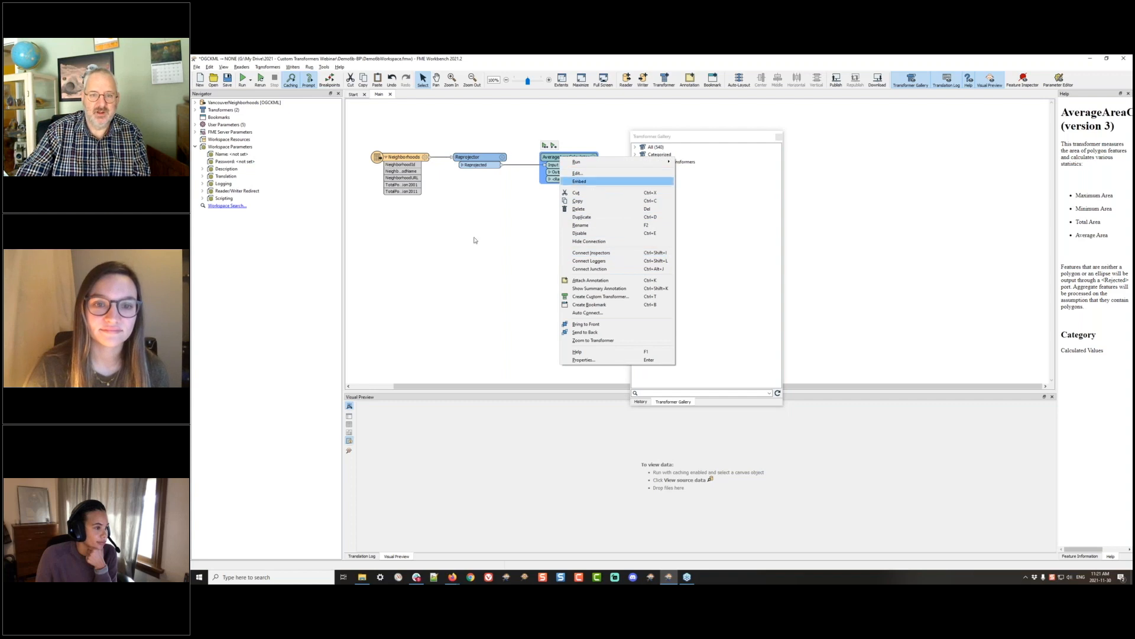
click(444, 262)
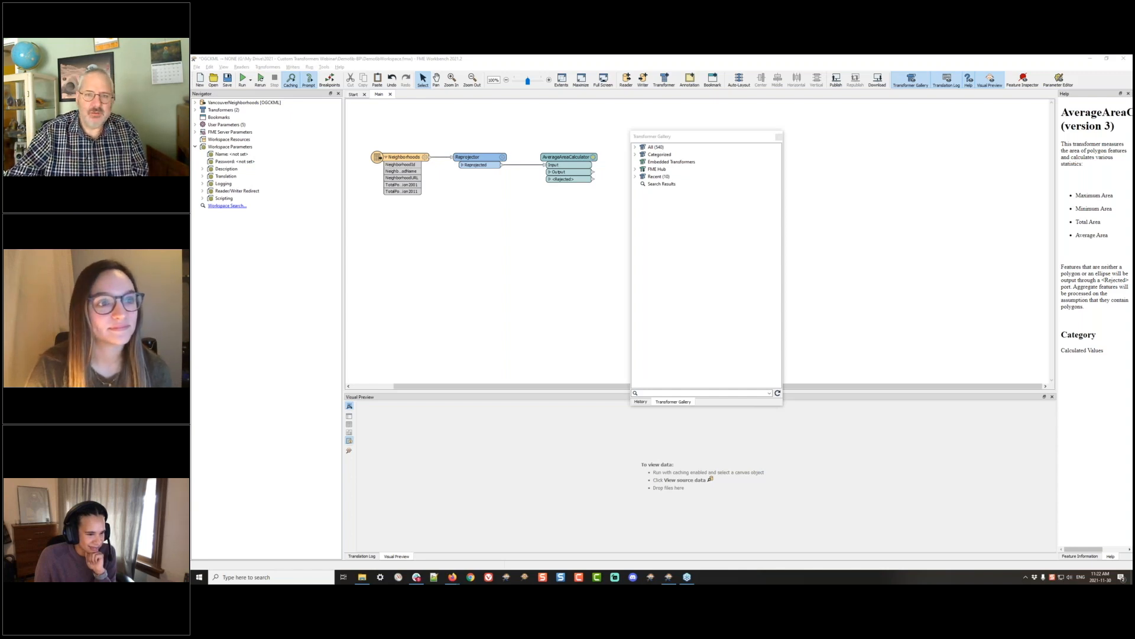
drag(732, 136, 295, 278)
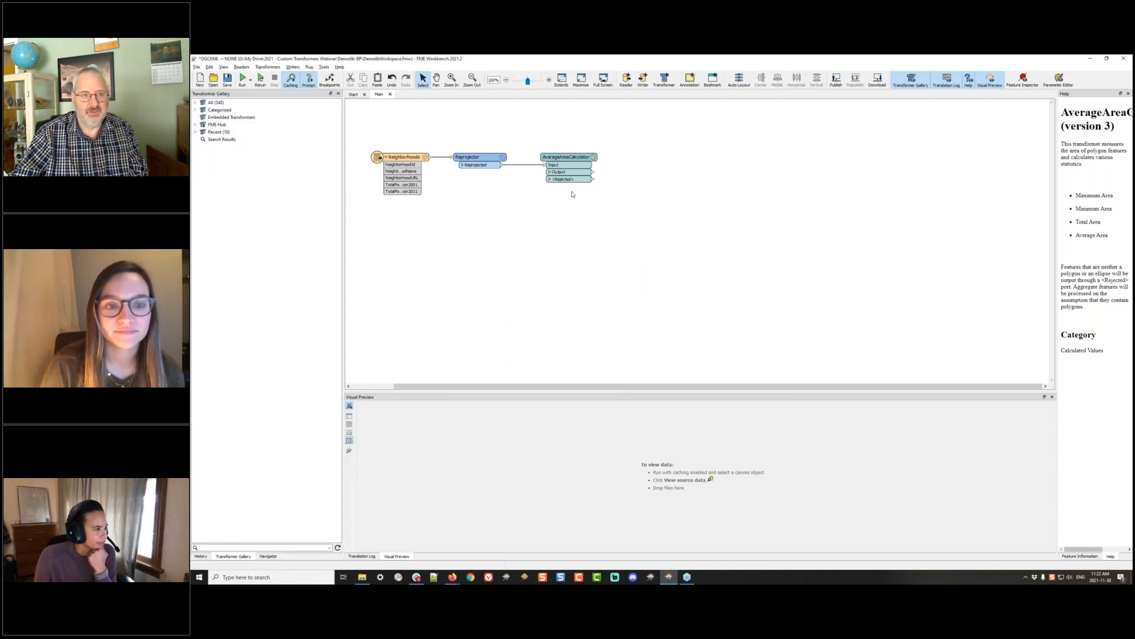
Copy the linked AverageAreaCalculator and paste it into the Main canvas of the untitled workspace in the other Workbench window.
right_click(569, 158)
click(595, 203)
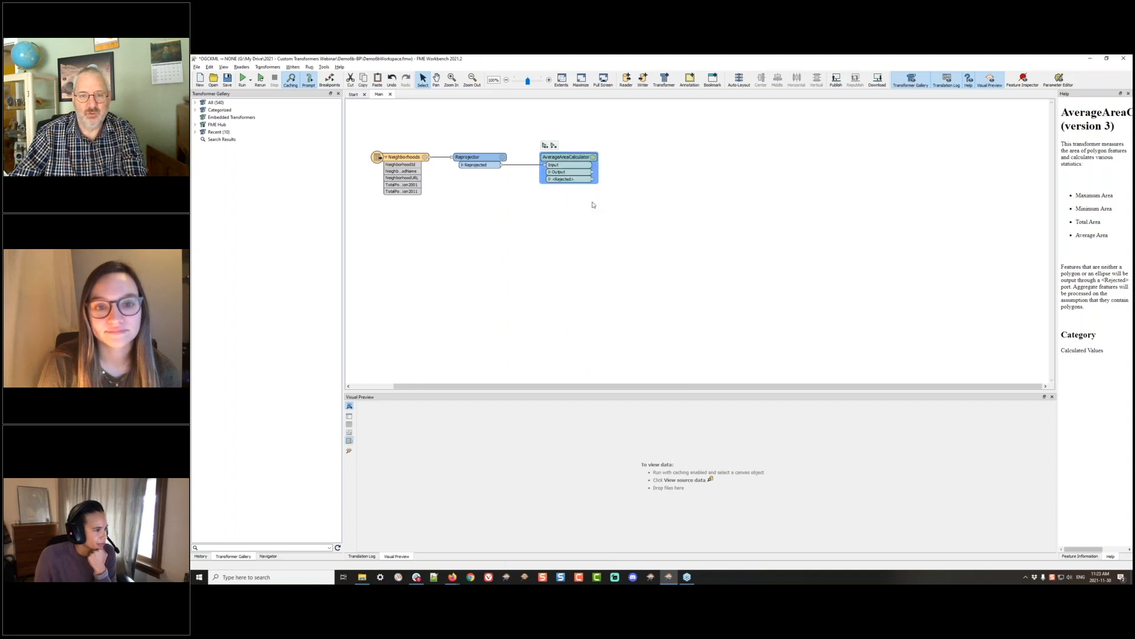
click(664, 578)
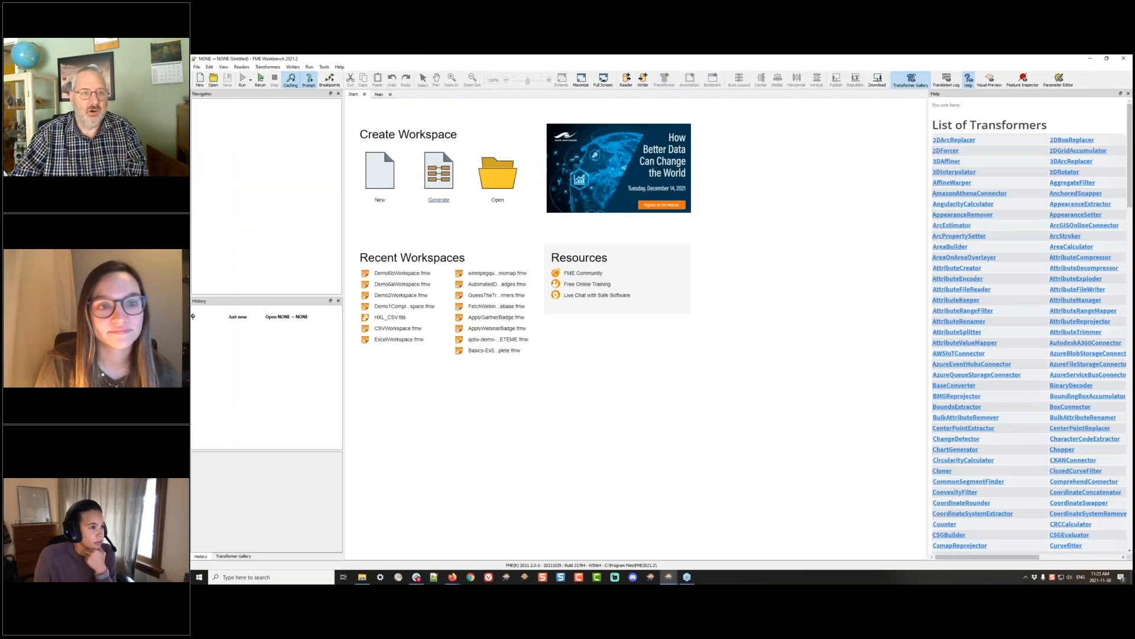
click(379, 94)
right_click(485, 190)
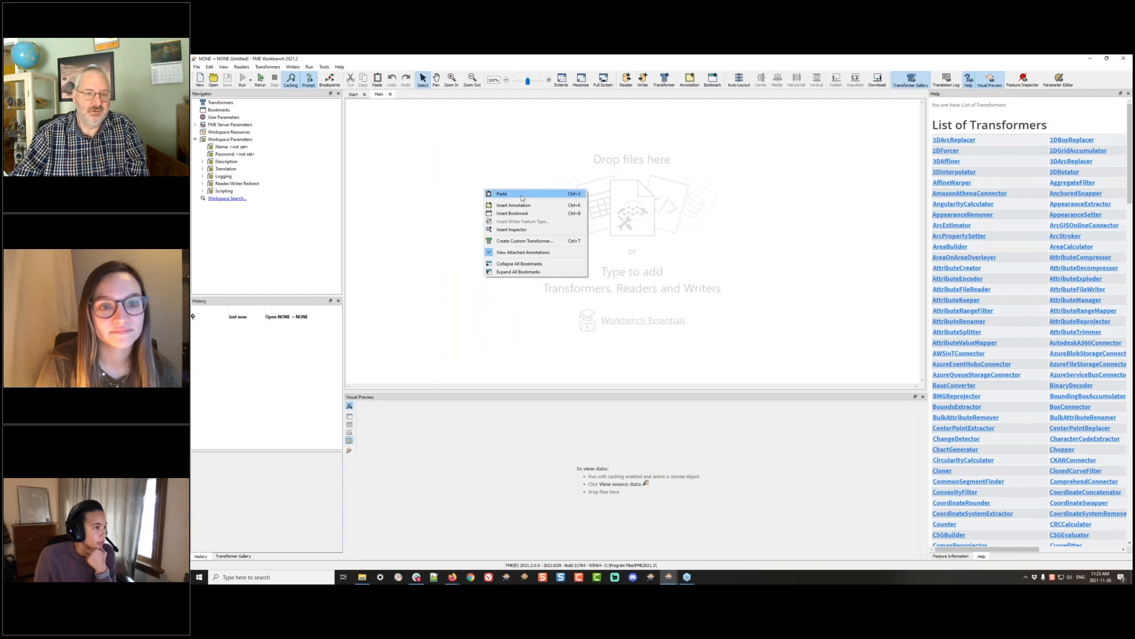
click(502, 195)
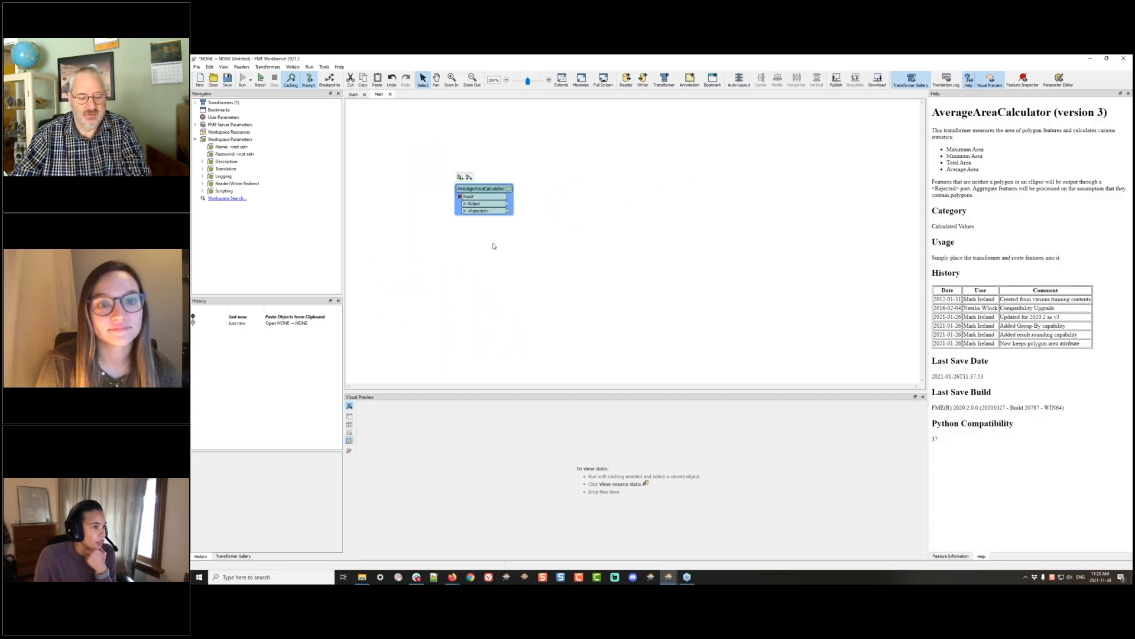
Embed the AverageAreaCalculator in the original workspace, and paste a copy of the embedded version into the untitled workspace.
key(alt+Tab)
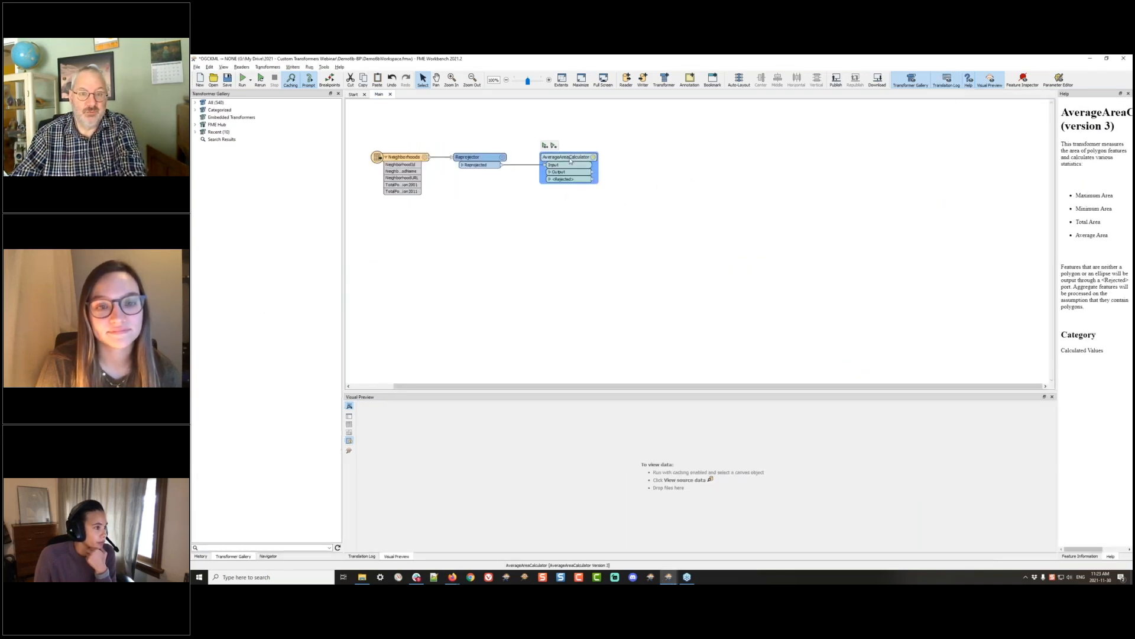
right_click(569, 158)
click(588, 183)
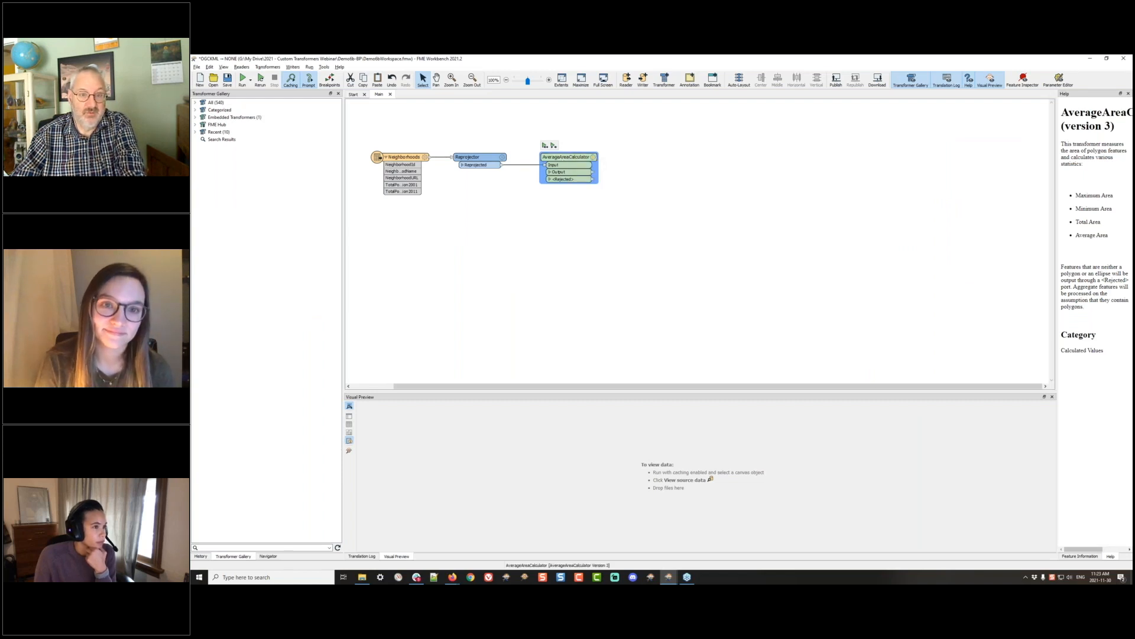
key(alt+Tab)
key(ctrl+v)
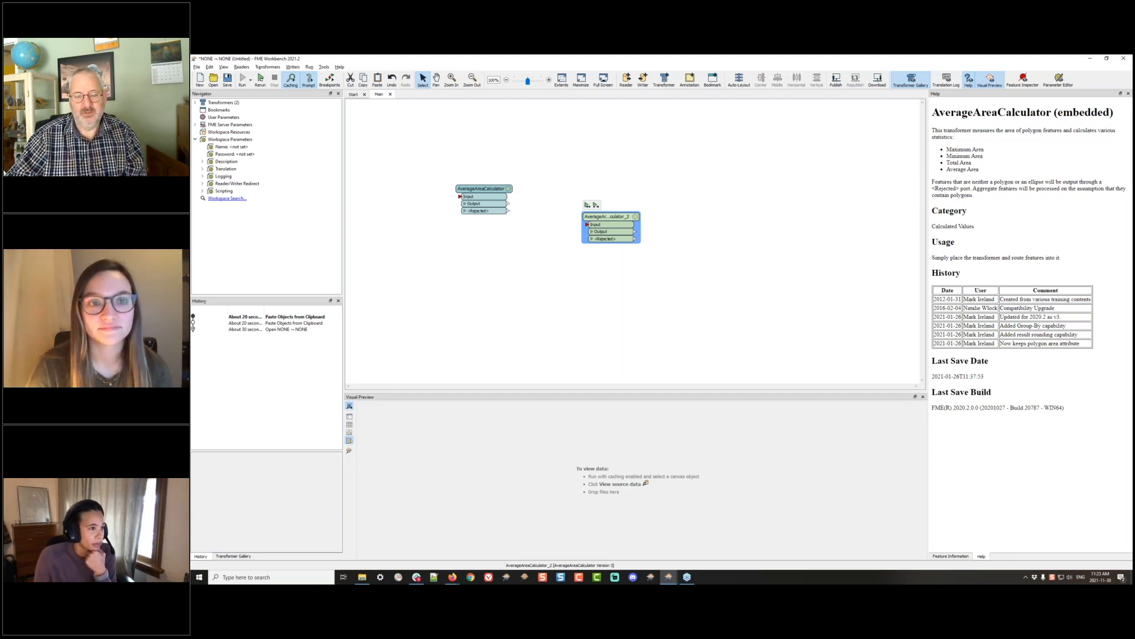
Delete the linked AverageAreaCalculator from the untitled workspace and reposition the embedded copy near the upper middle of the canvas.
right_click(616, 217)
click(601, 219)
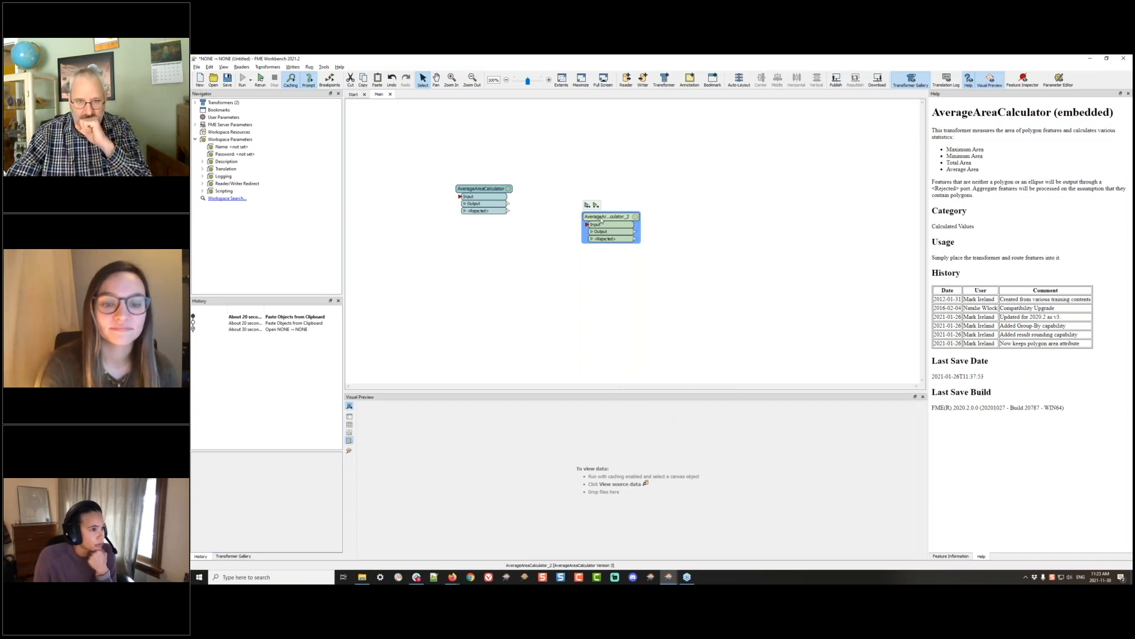
drag(601, 220, 691, 190)
click(484, 190)
key(Delete)
drag(709, 186, 589, 189)
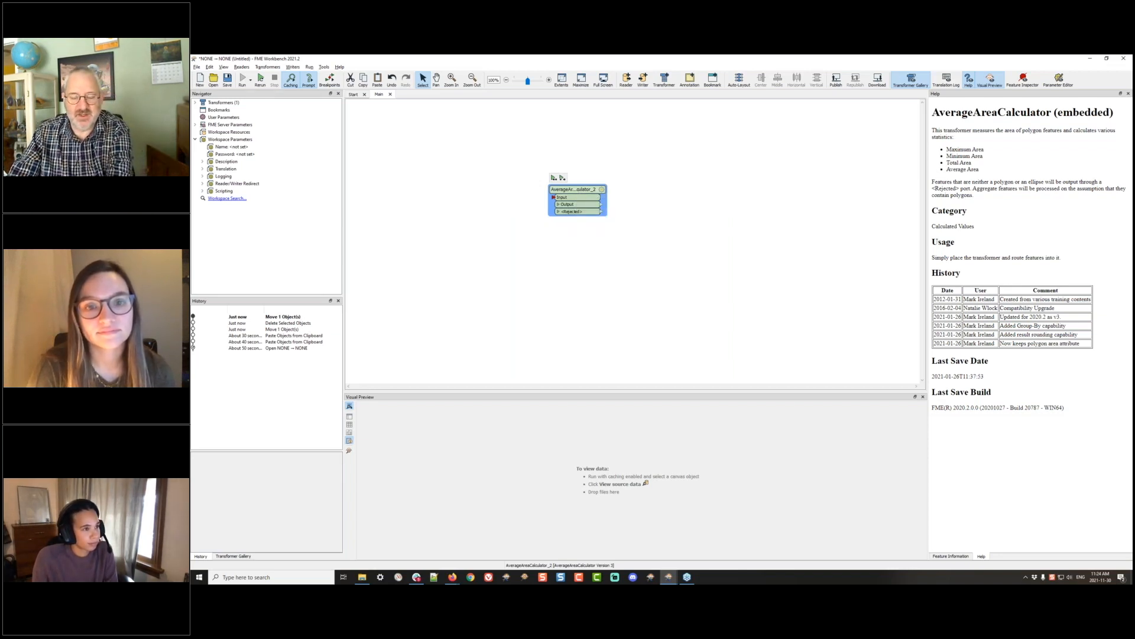
Delete the embedded transformer while keeping its definition, and insert AverageAreaCalculator again from that definition, moving it towards the canvas's upper left.
key(Delete)
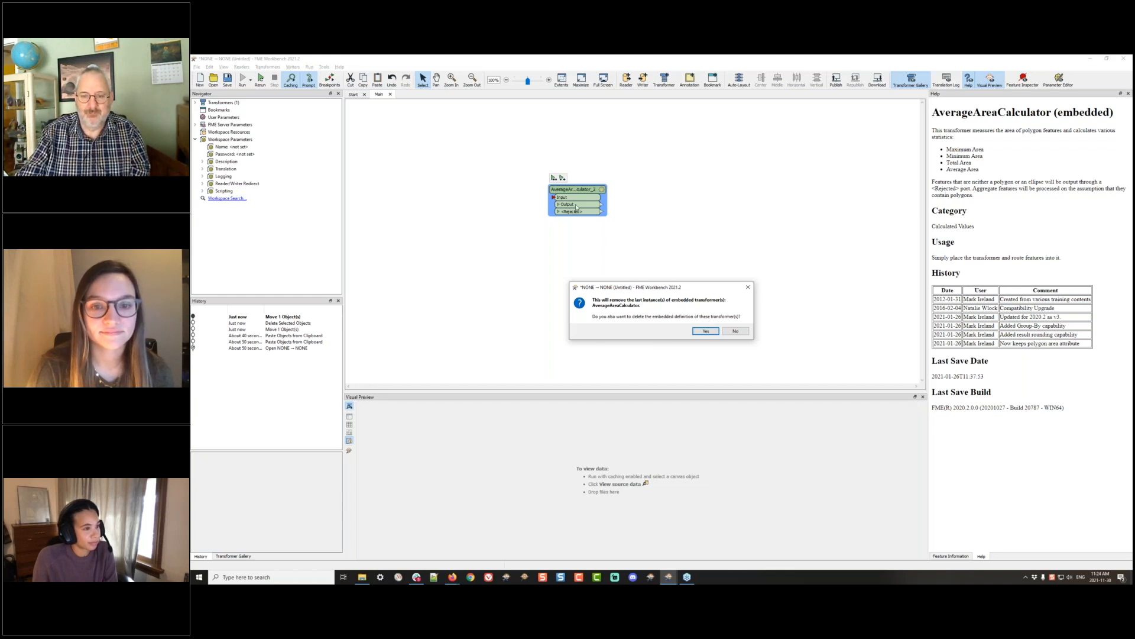
click(738, 331)
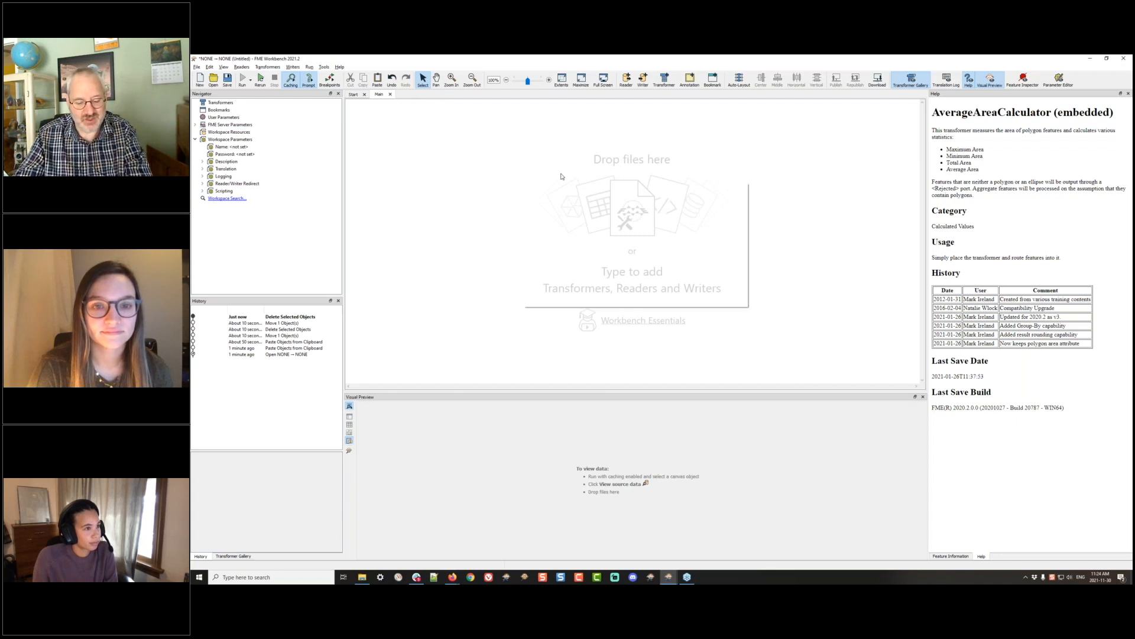
text(avera)
double_click(561, 216)
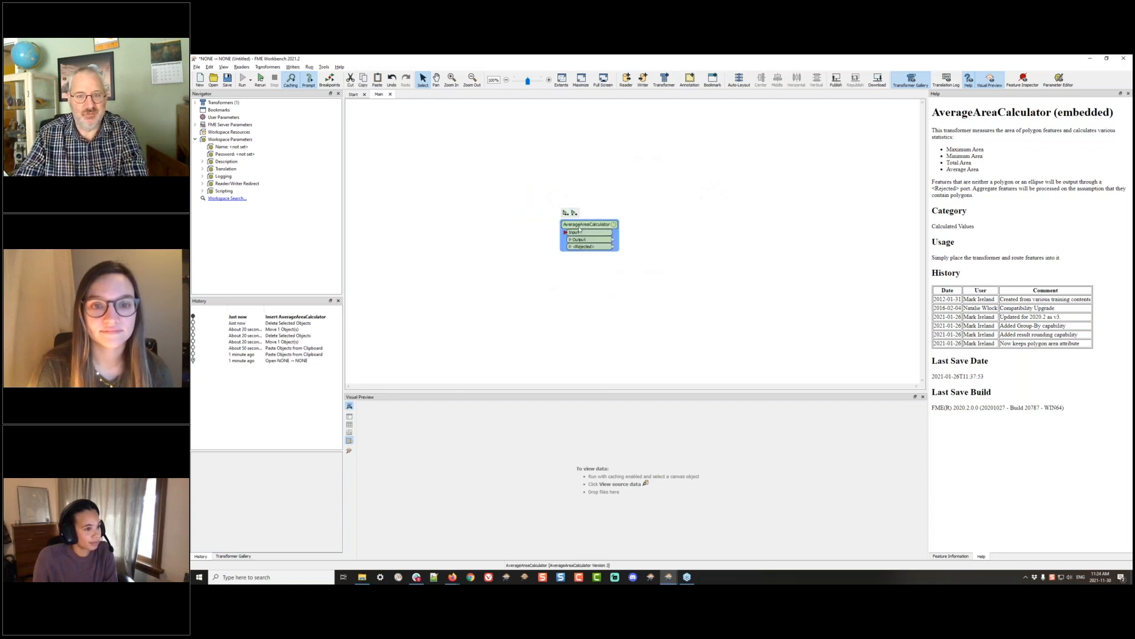
drag(579, 229, 511, 205)
Open the embedded AverageAreaCalculator definition for editing, and delete its instance from the main canvas while keeping the definition.
right_click(515, 202)
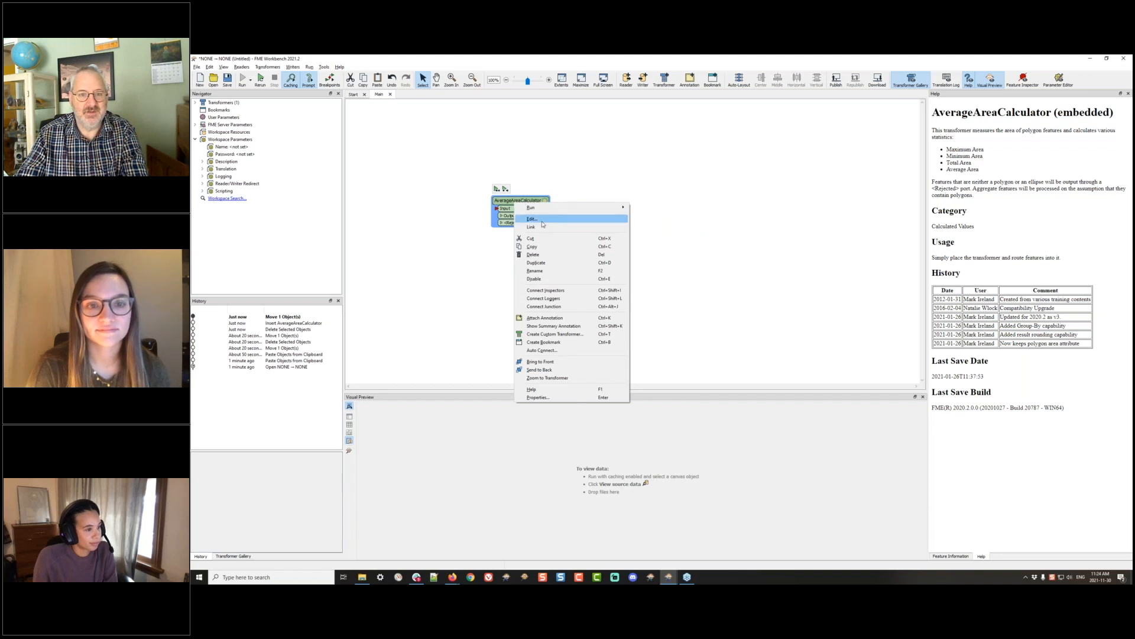
click(542, 222)
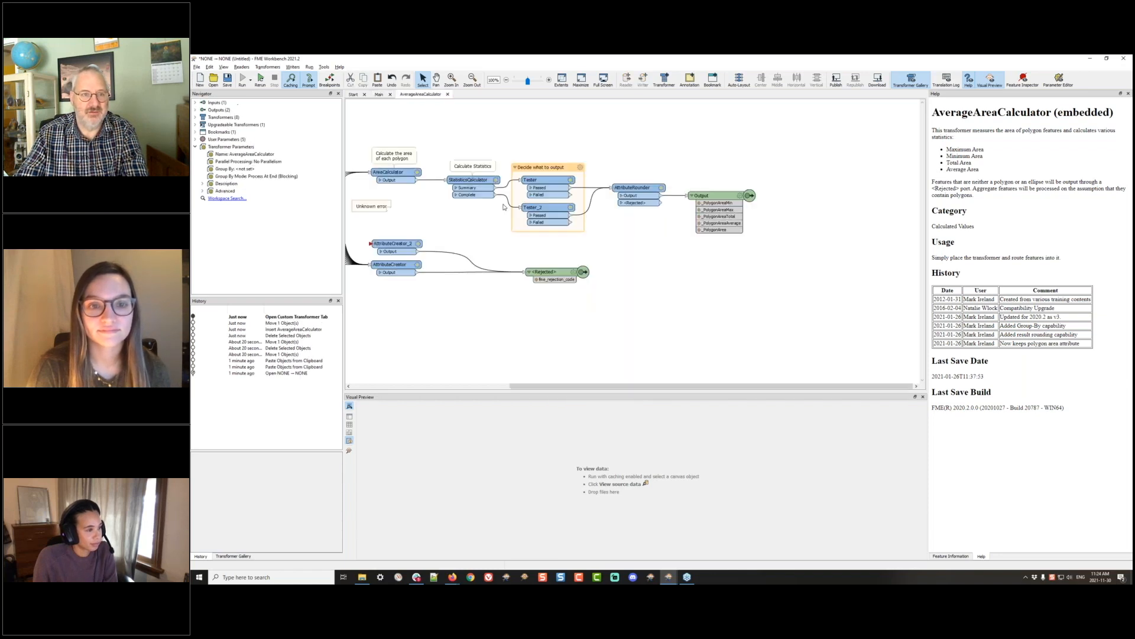
click(377, 95)
key(Delete)
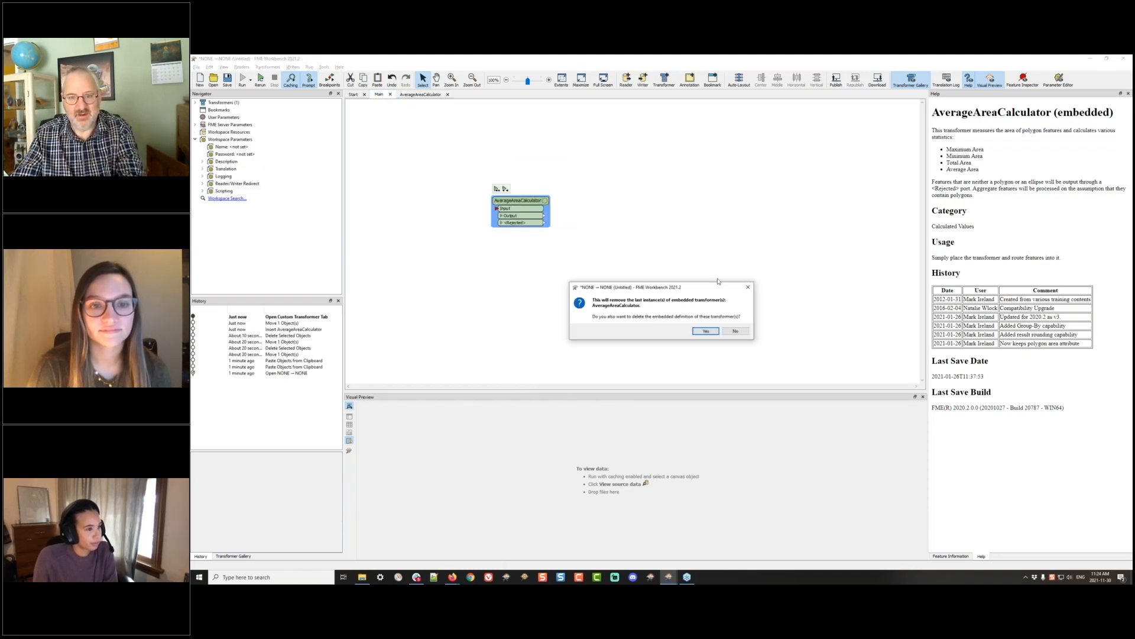
click(735, 332)
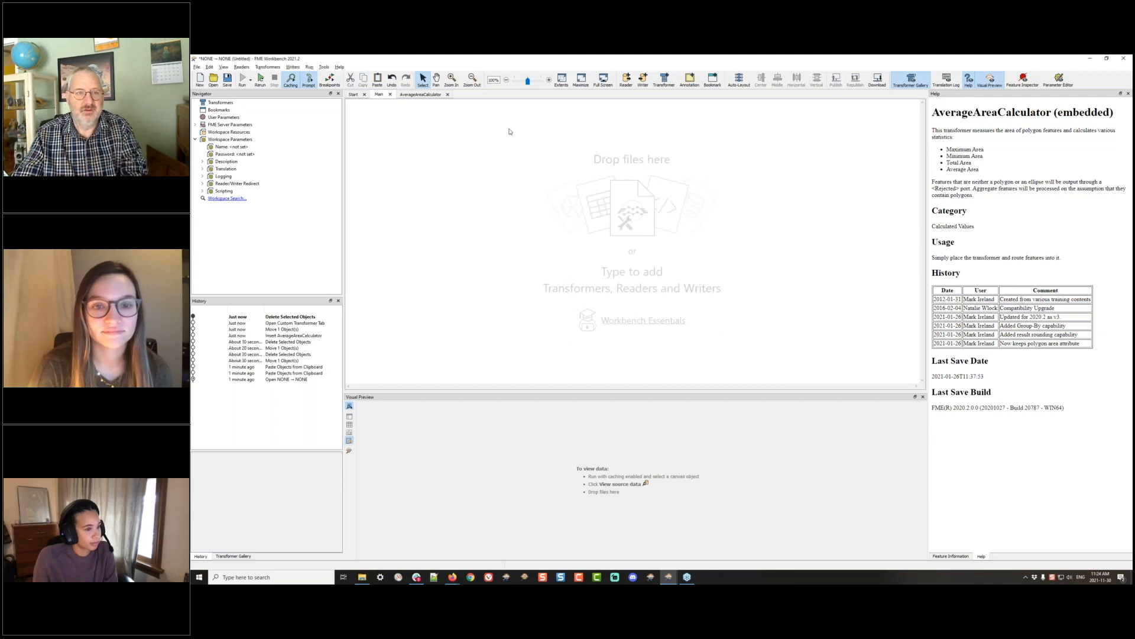
Examine the retained AverageAreaCalculator definition from its input to its outputs, and compare it with the main canvas.
click(409, 96)
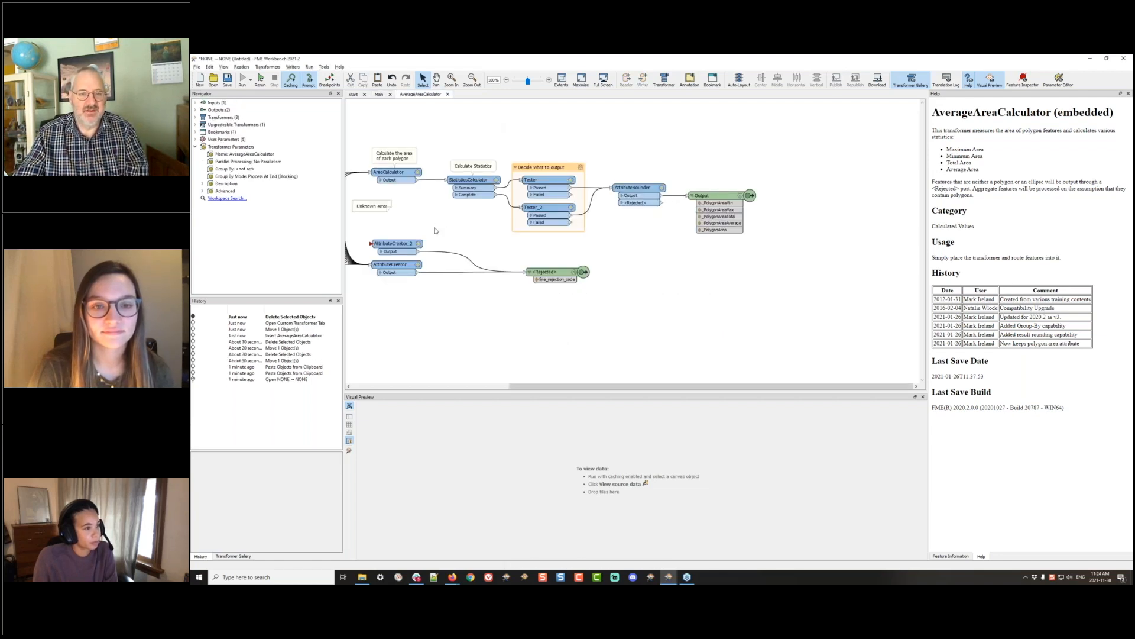
drag(565, 358, 744, 367)
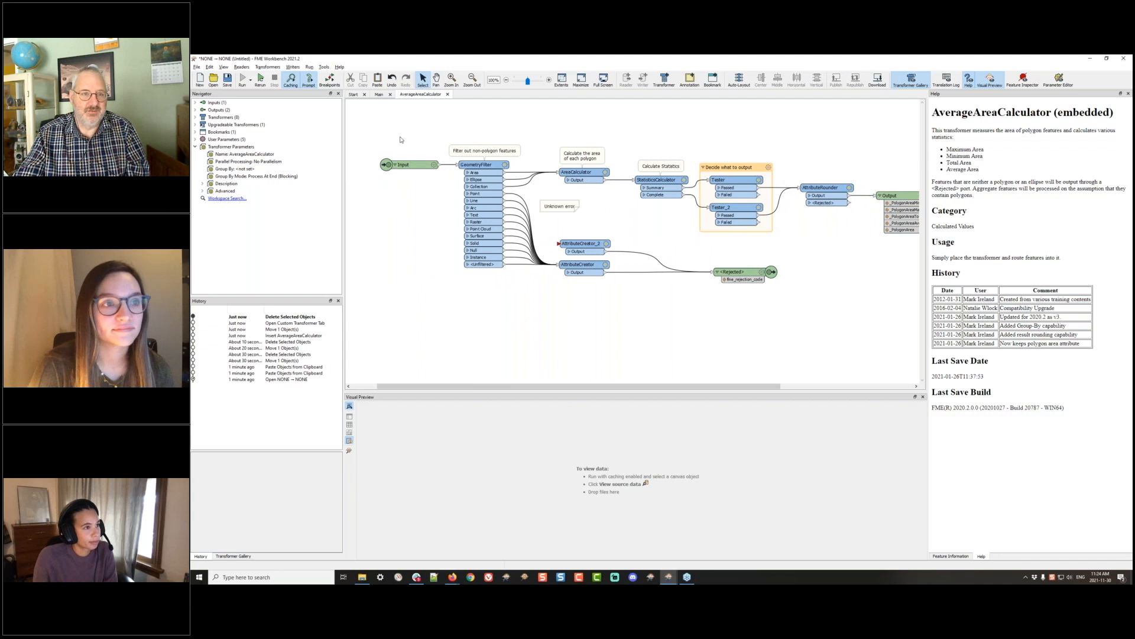
click(378, 95)
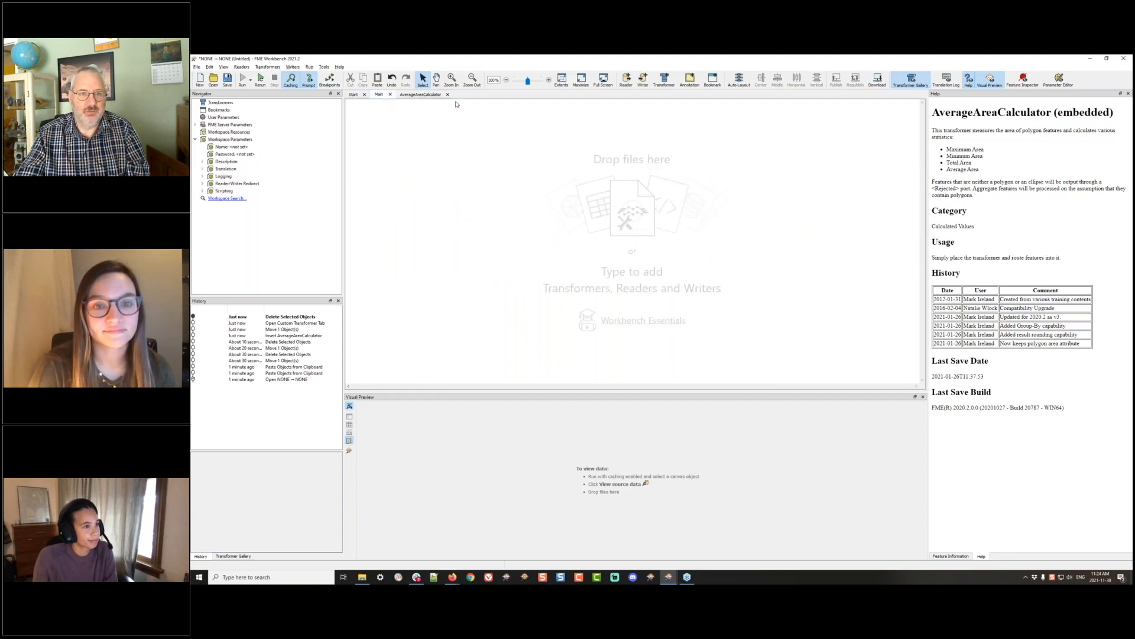
click(420, 95)
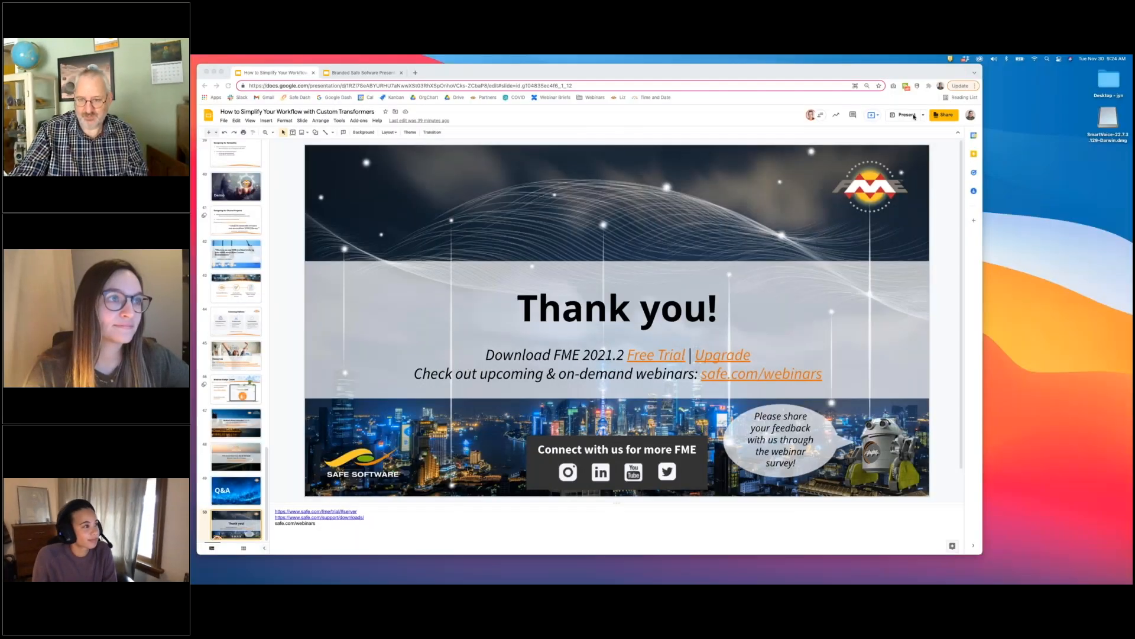
Switch to Google Slides and start presenting the webinar deck from the Thank you slide.
click(915, 116)
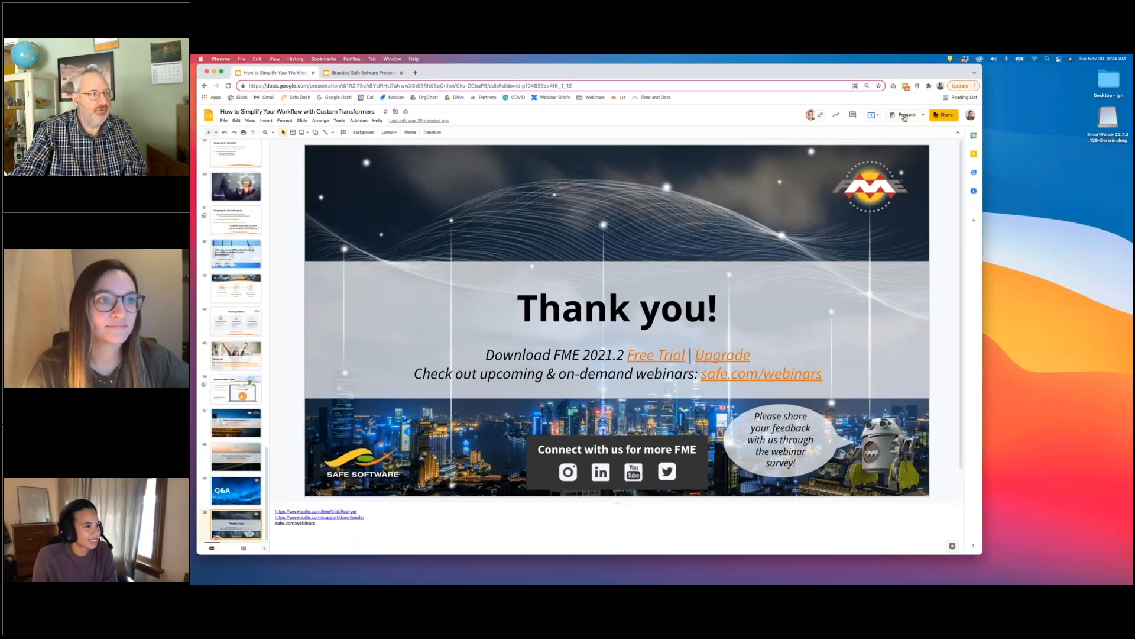